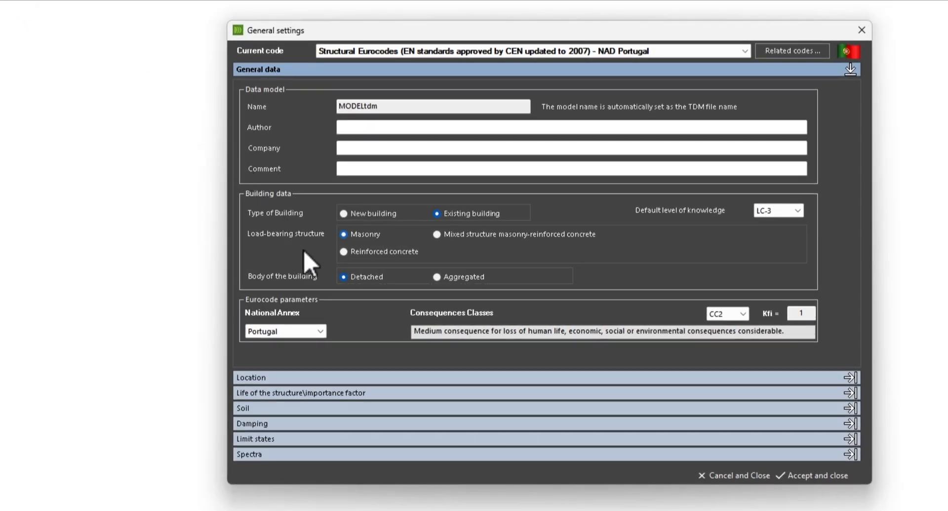
- Review the location, importance factor, soil, damping, limit states and spectra settings, and accept the general settings
{"action": "left_click", "coordinate": [343, 377]}
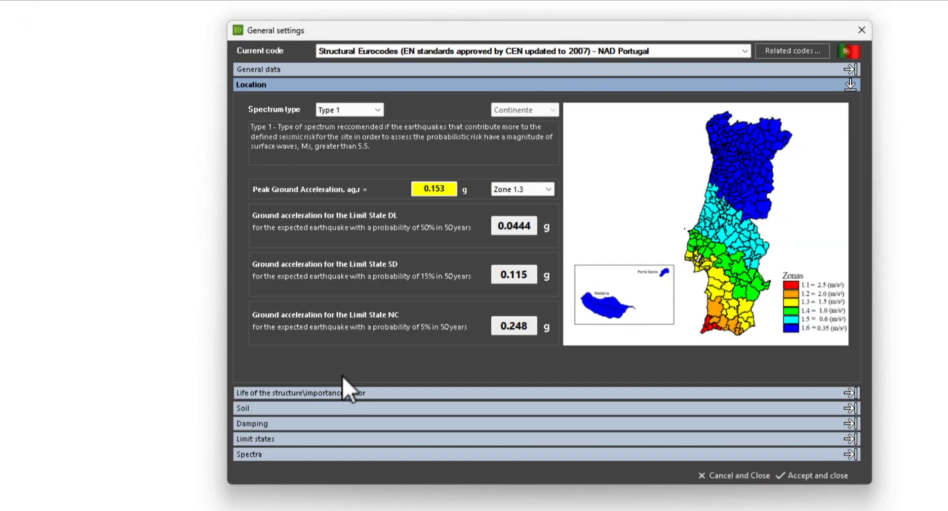
{"action": "left_click", "coordinate": [343, 394]}
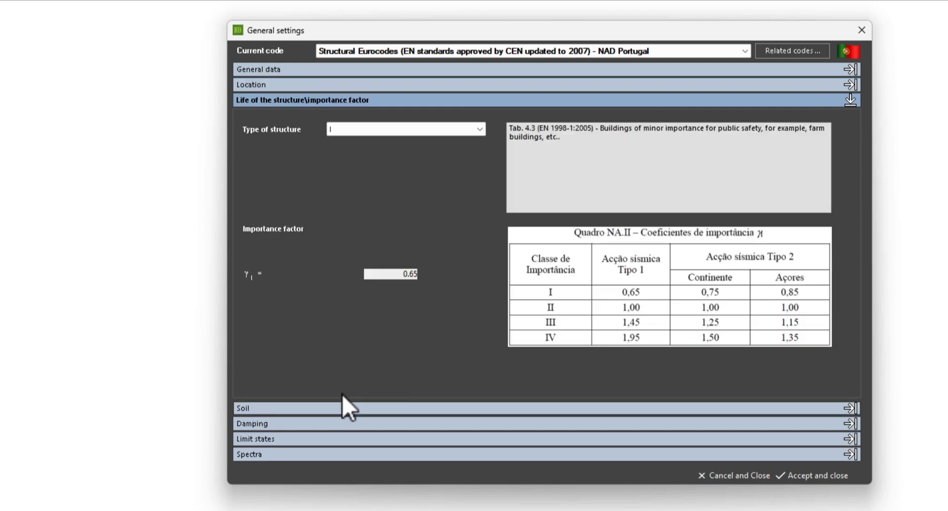
{"action": "left_click", "coordinate": [342, 409]}
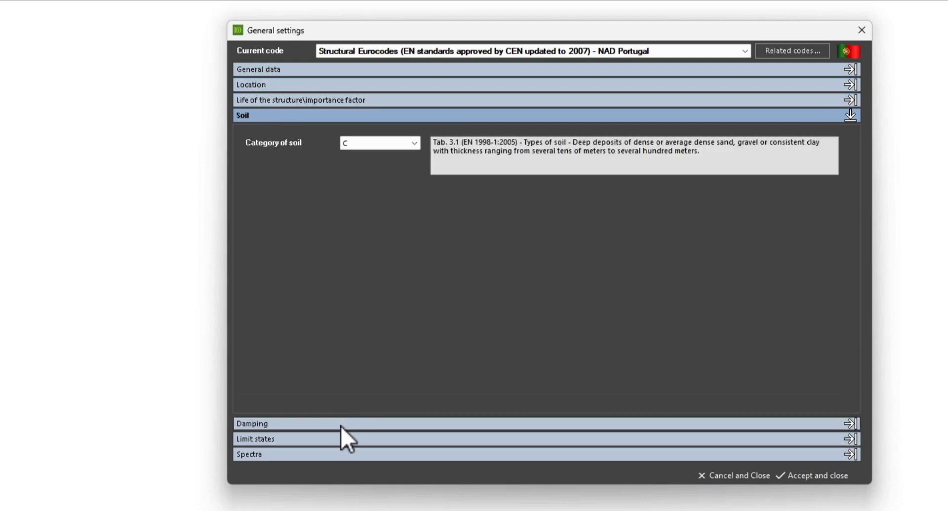
{"action": "left_click", "coordinate": [341, 425]}
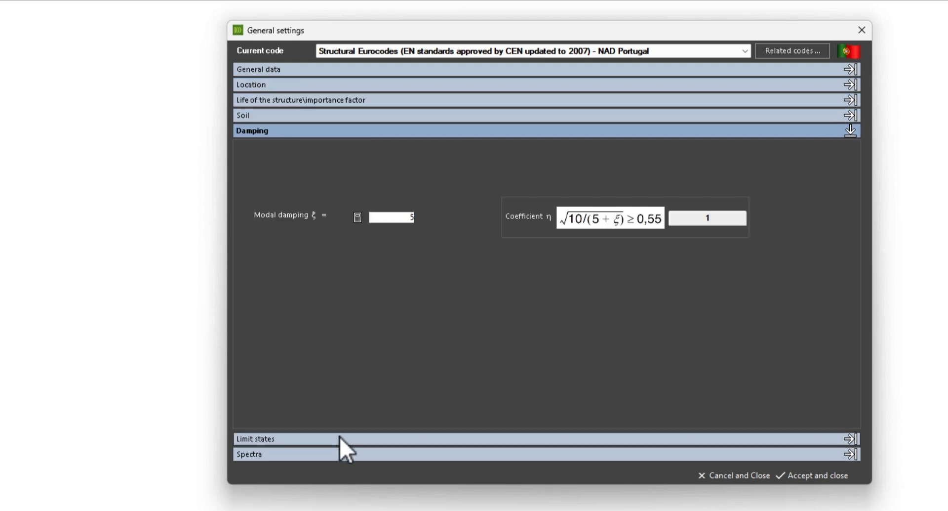
{"action": "left_click", "coordinate": [330, 439]}
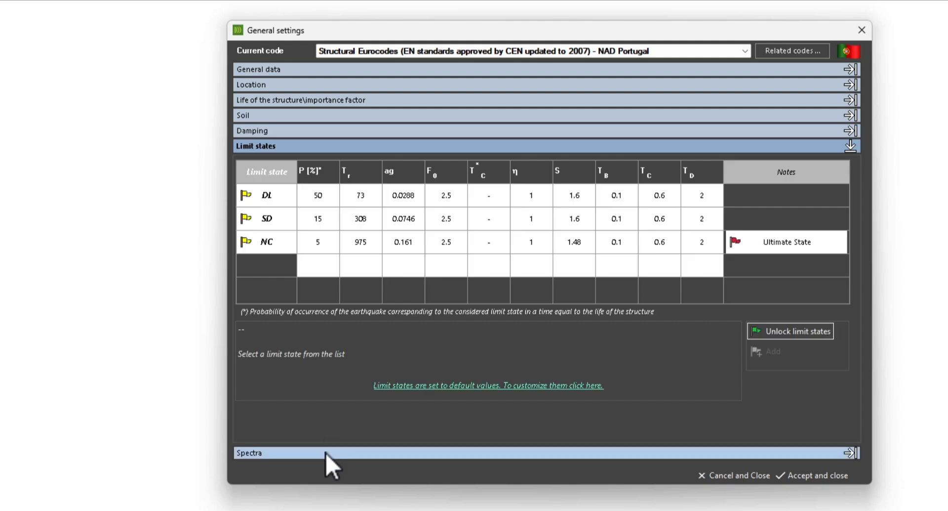
{"action": "left_click", "coordinate": [326, 453]}
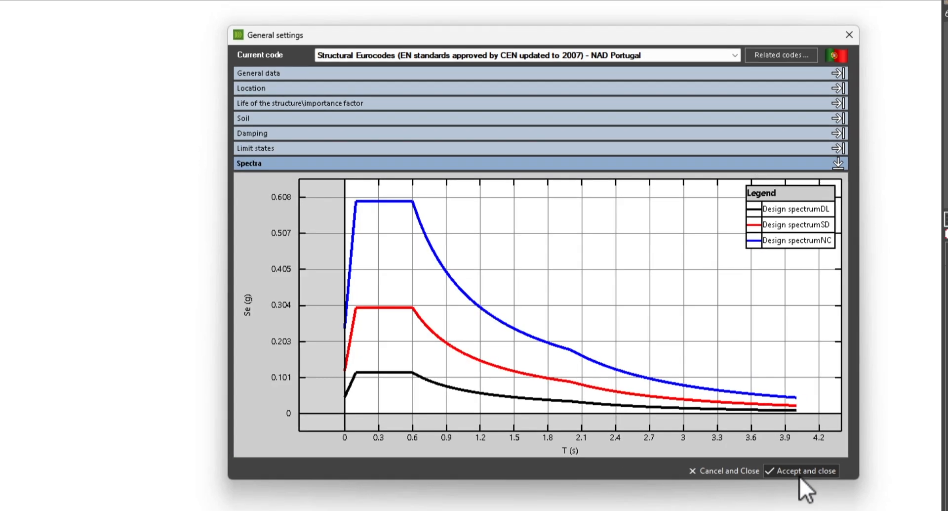
{"action": "left_click", "coordinate": [792, 470]}
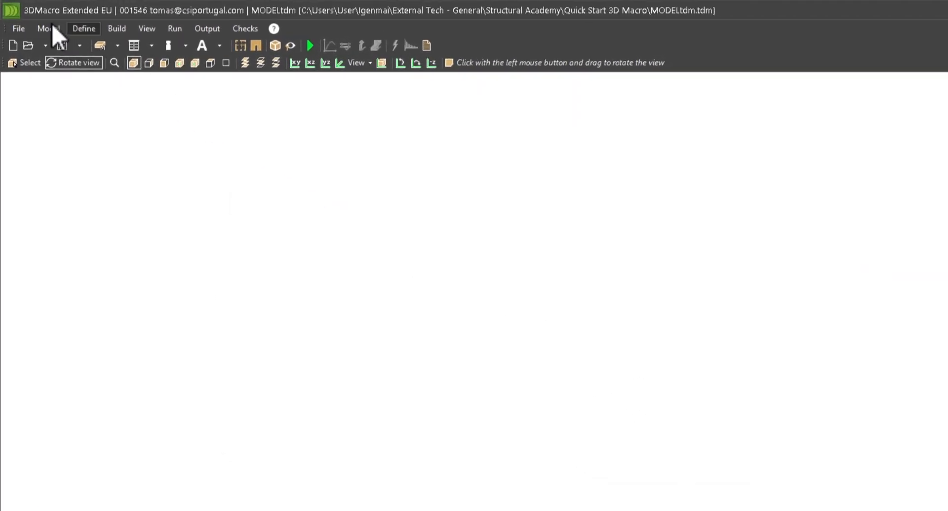
- In the geometry settings, add a new non-seismic level at 3.4 m
{"action": "left_click", "coordinate": [52, 28]}
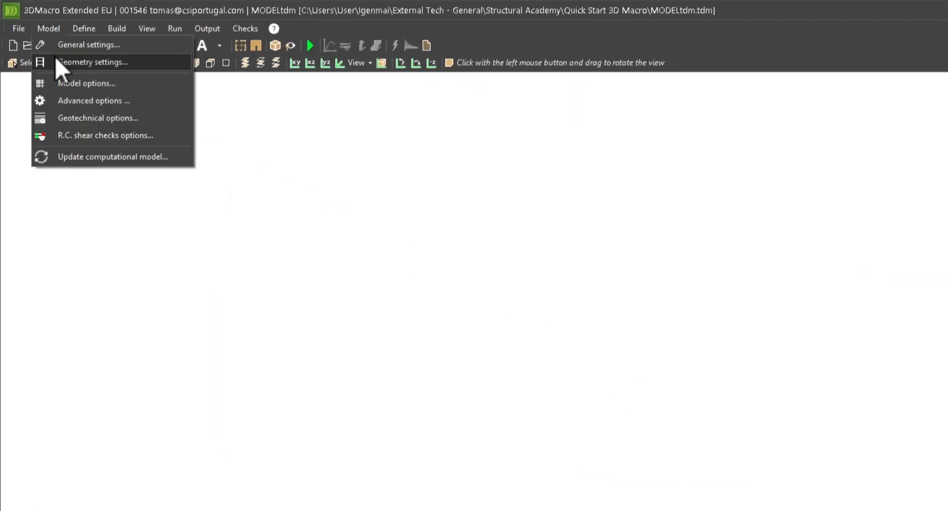
{"action": "left_click", "coordinate": [89, 62]}
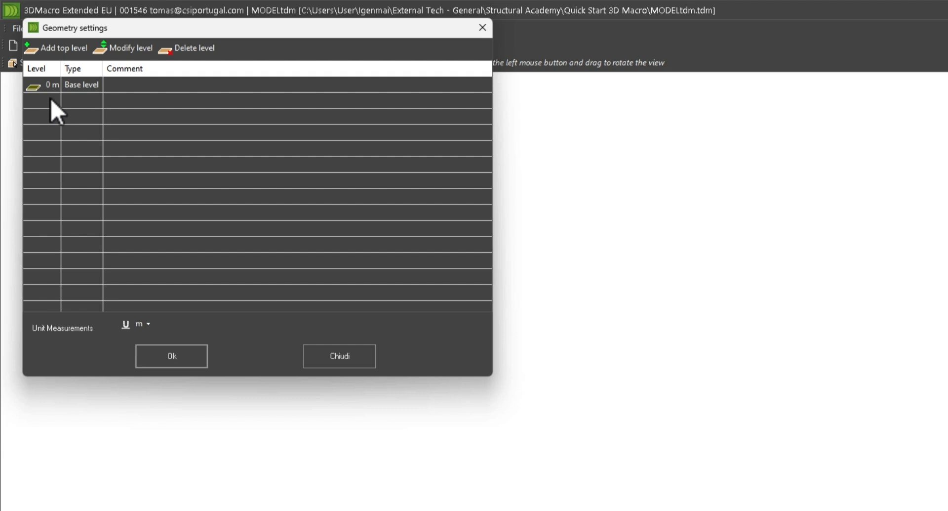
{"action": "left_click", "coordinate": [50, 52]}
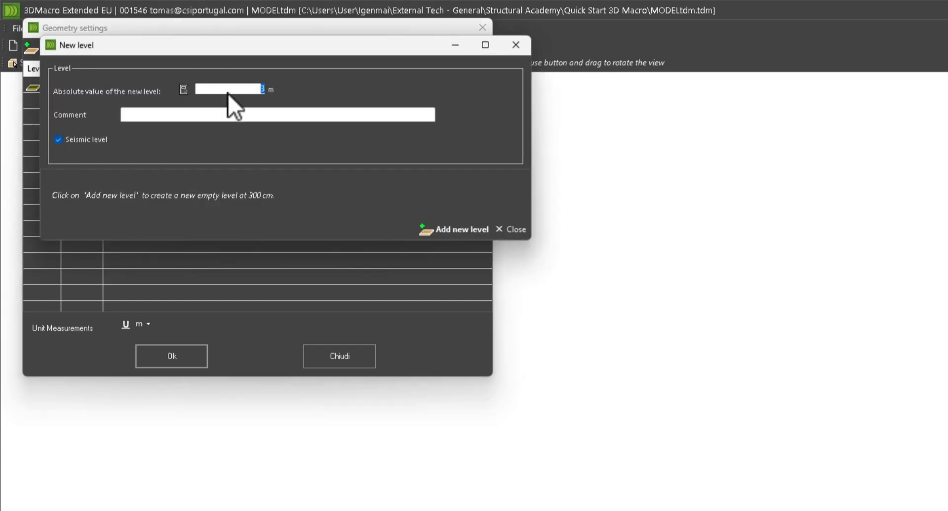
{"action": "type", "text": "3.4"}
{"action": "left_click", "coordinate": [68, 141]}
{"action": "left_click", "coordinate": [421, 231]}
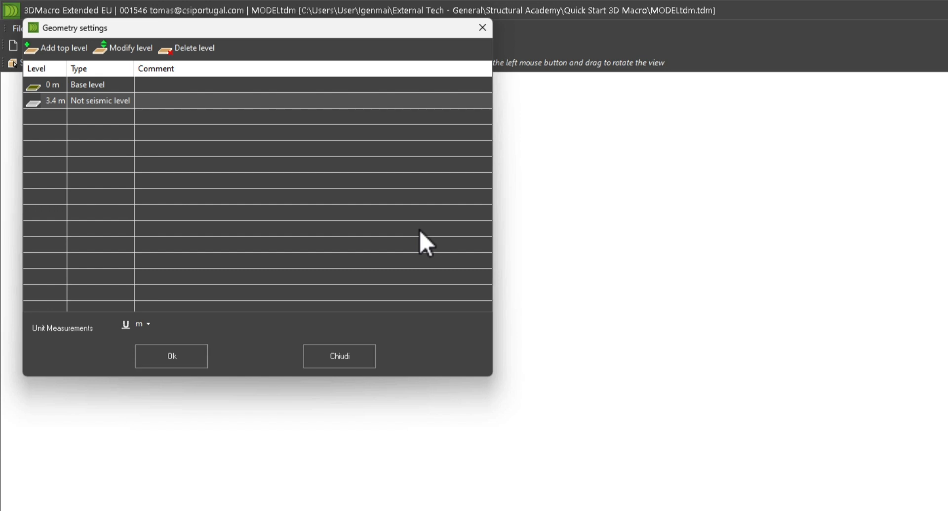
- Add another non-seismic level at an absolute height of 6.8 m
{"action": "left_click", "coordinate": [52, 54]}
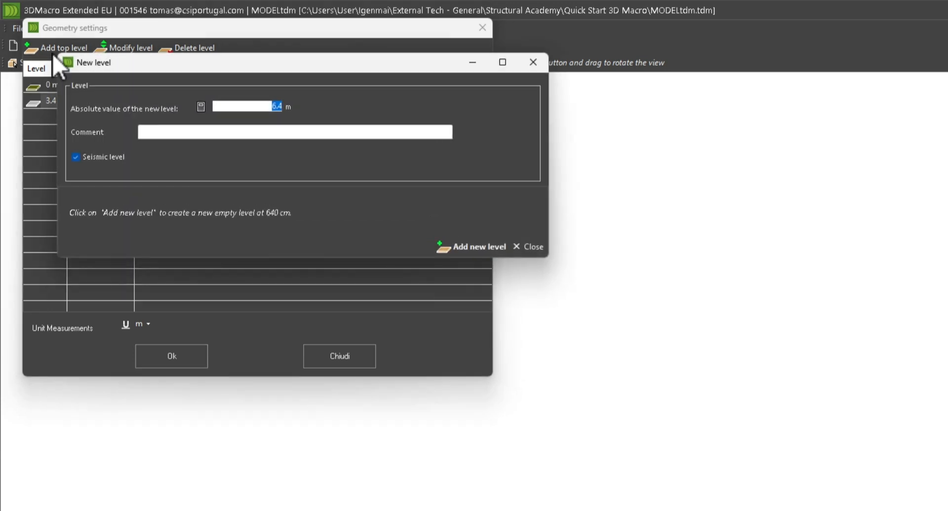
{"action": "type", "text": "6.8"}
{"action": "left_click", "coordinate": [76, 157]}
{"action": "left_click", "coordinate": [458, 249]}
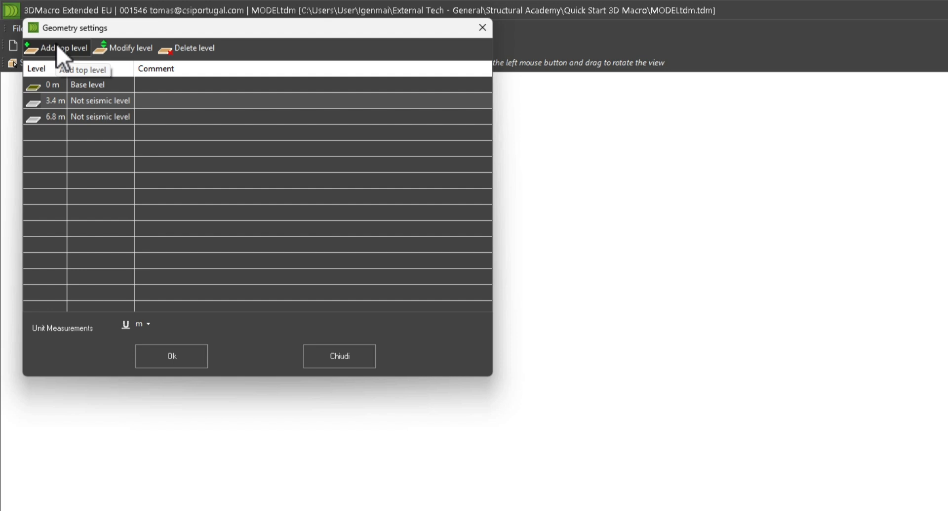
- Add a seismic top level at 10.2 m and confirm the geometry settings
{"action": "left_click", "coordinate": [56, 44]}
{"action": "type", "text": "10.2"}
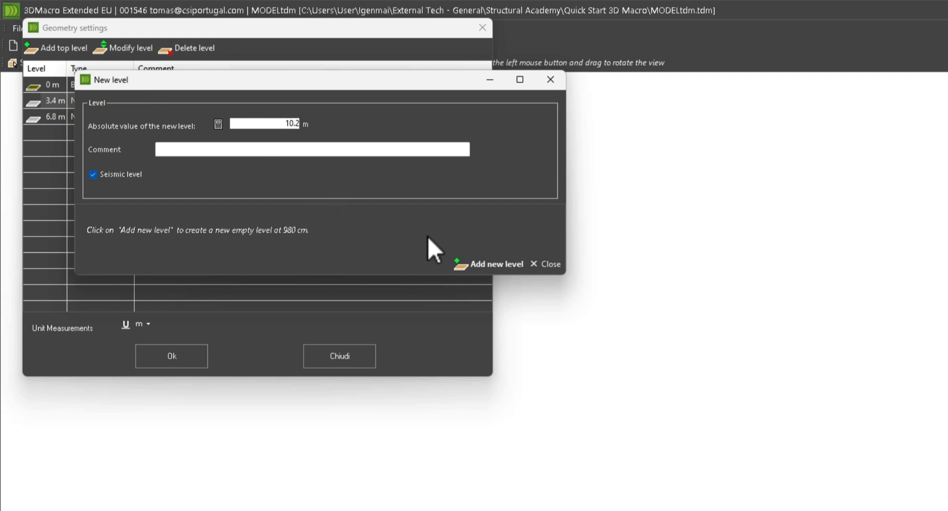
{"action": "left_click", "coordinate": [475, 263]}
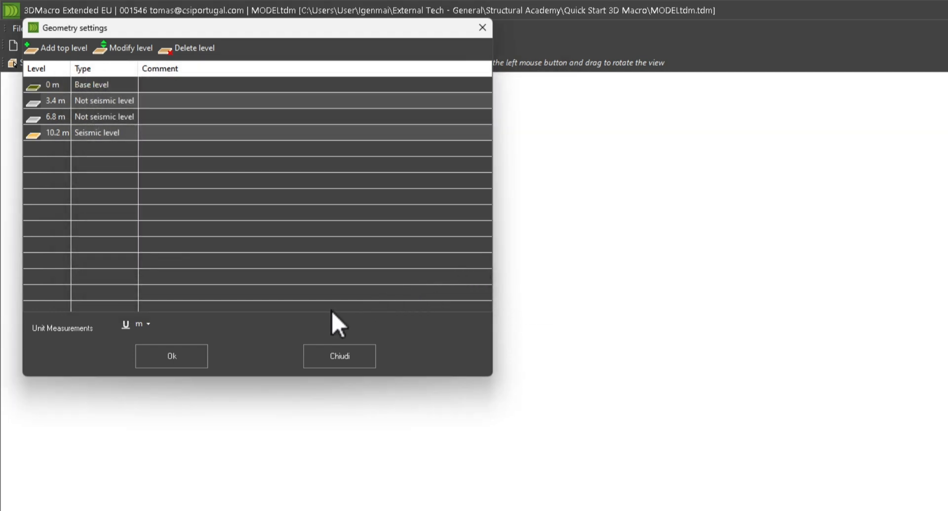
{"action": "left_click", "coordinate": [200, 355]}
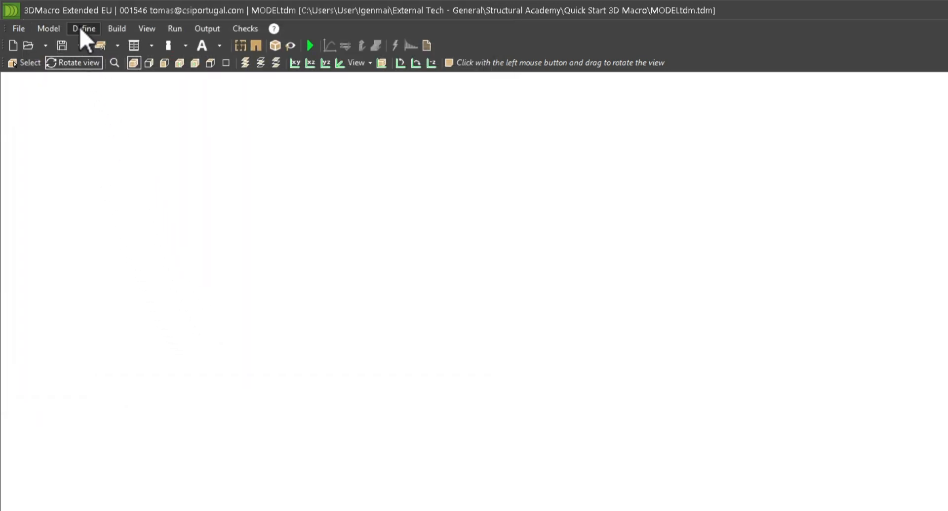
- Review the properties and knowledge level of the ExtMasonry and IntMasonry materials, and accept the masonry definitions
{"action": "left_click", "coordinate": [81, 28]}
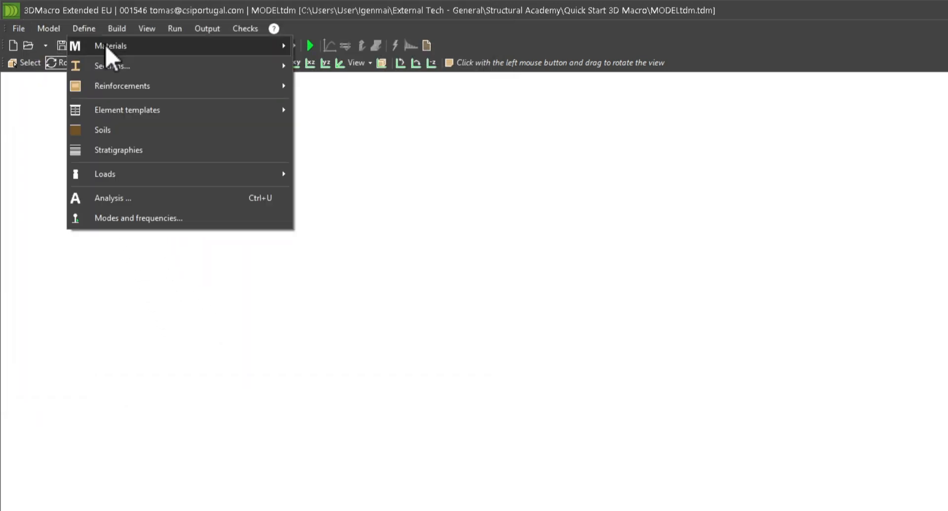
{"action": "mouse_move", "coordinate": [136, 46]}
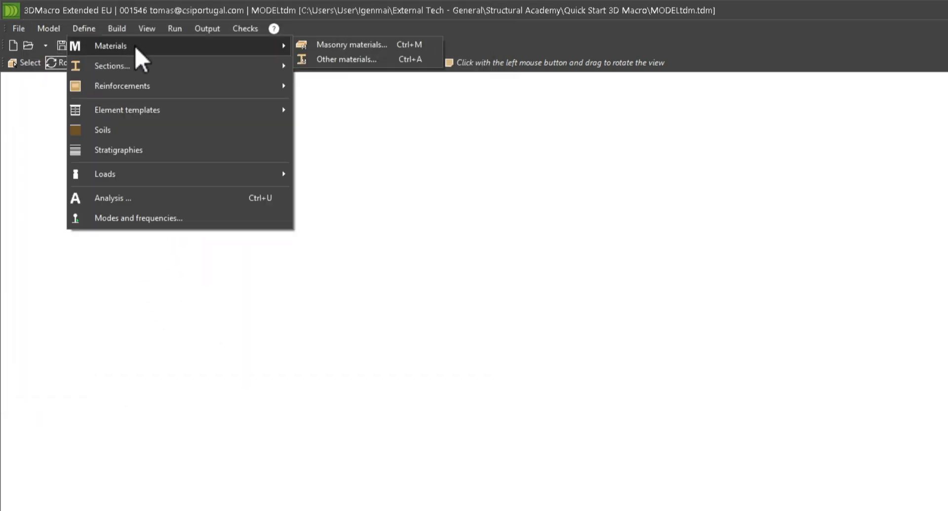
{"action": "left_click", "coordinate": [359, 46]}
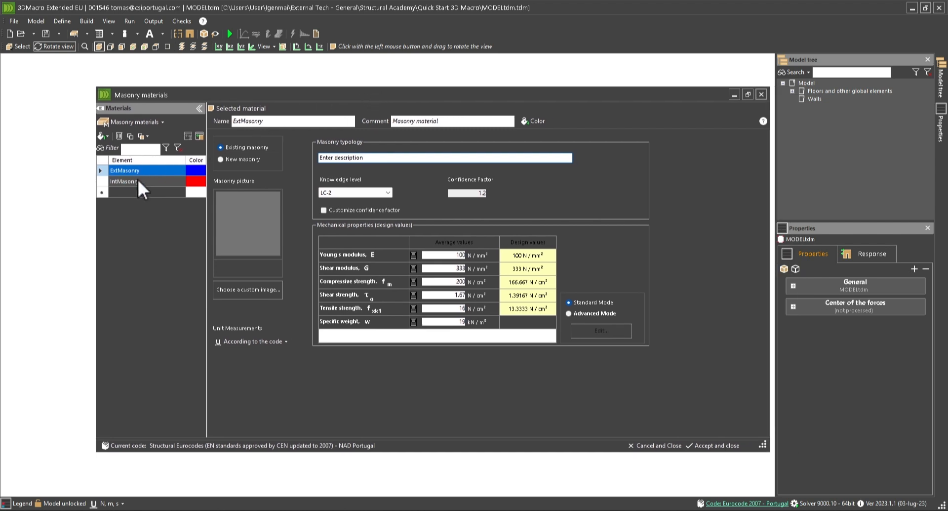
{"action": "left_click", "coordinate": [138, 180]}
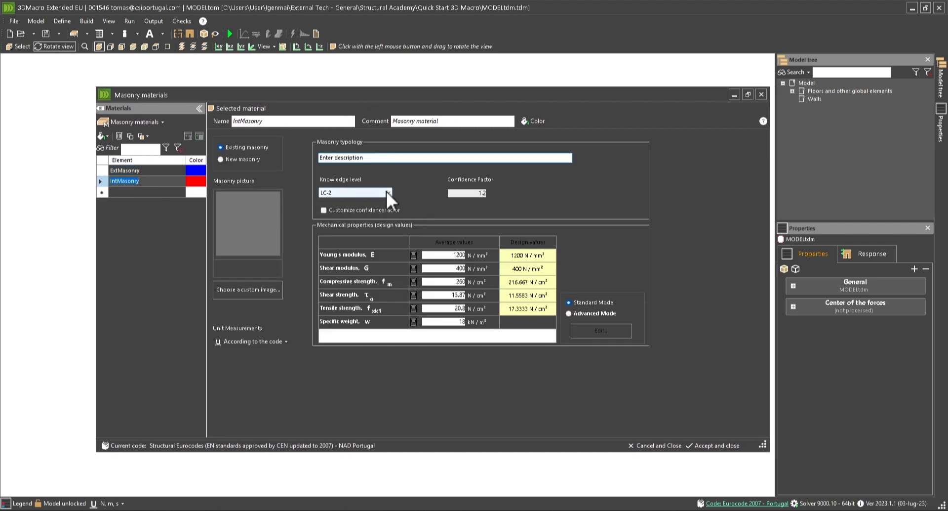
{"action": "left_click", "coordinate": [387, 192]}
{"action": "left_click", "coordinate": [386, 190]}
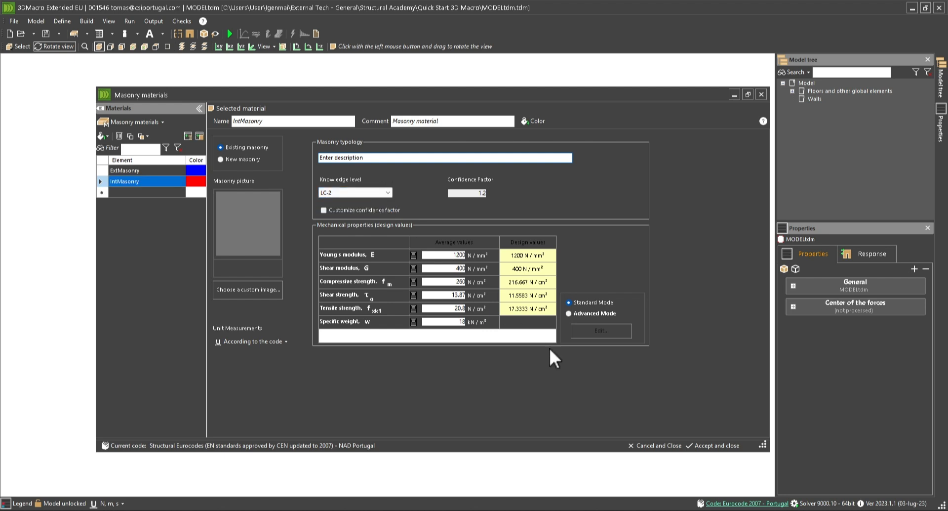
{"action": "left_click", "coordinate": [720, 448]}
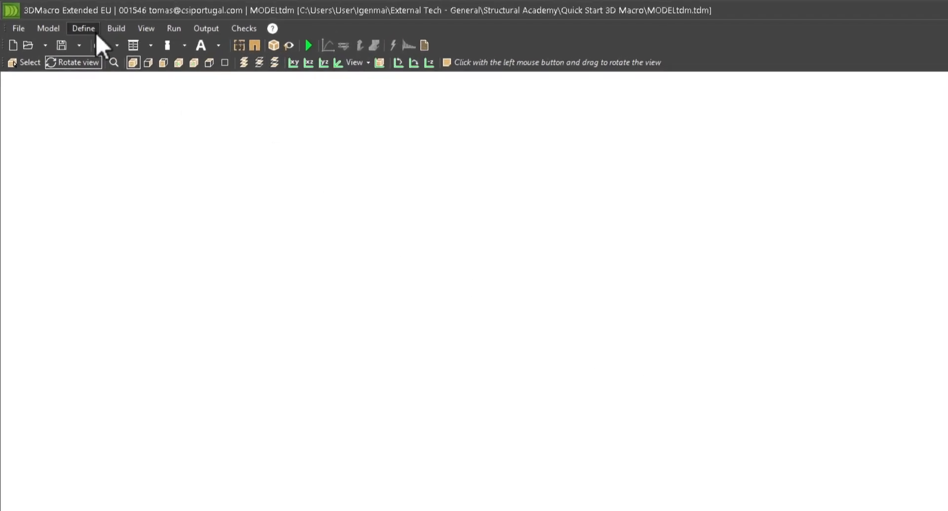
- Open the slab section definitions and move their window clear of the model tree and properties
{"action": "left_click", "coordinate": [97, 33]}
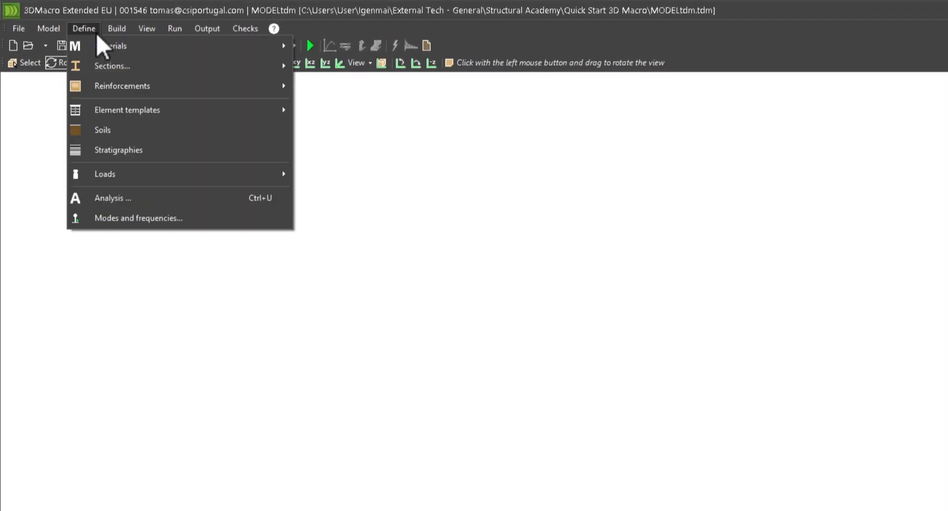
{"action": "mouse_move", "coordinate": [125, 66]}
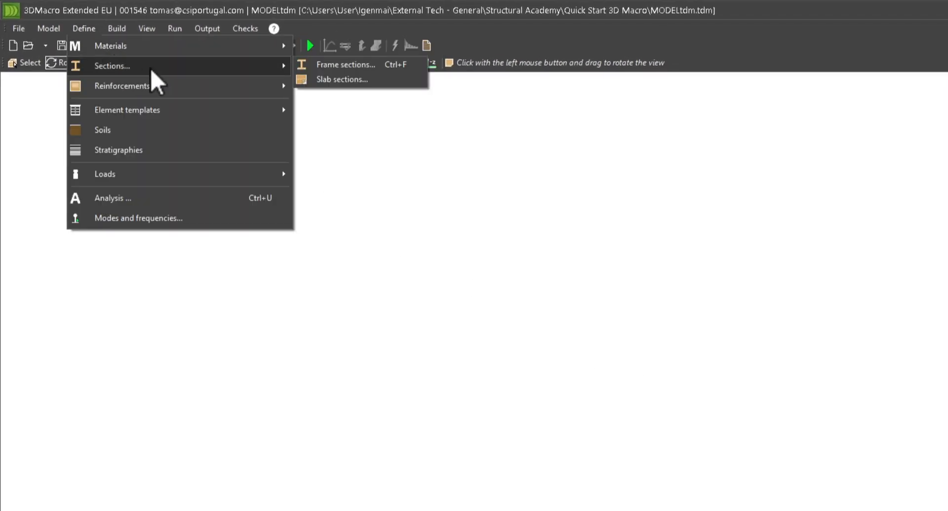
{"action": "left_click", "coordinate": [328, 79]}
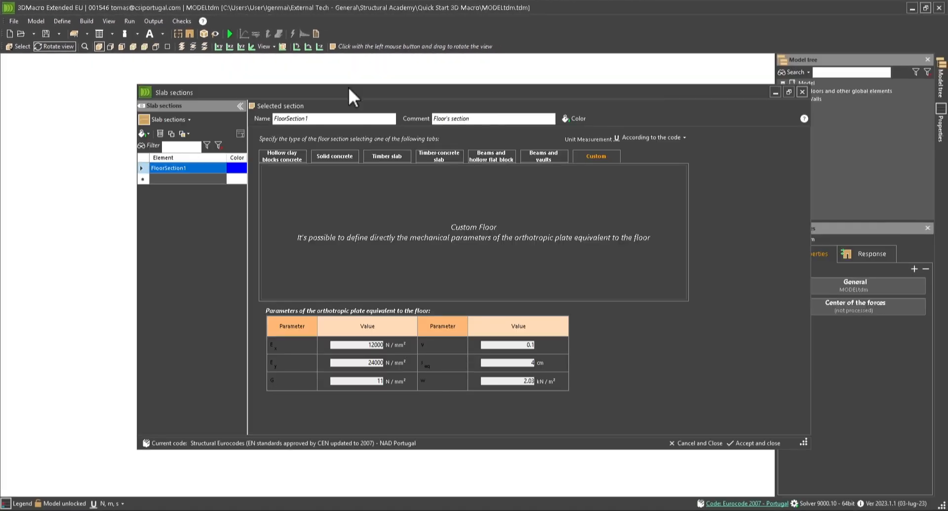
{"action": "left_click_drag", "start_coordinate": [357, 91], "coordinate": [271, 81]}
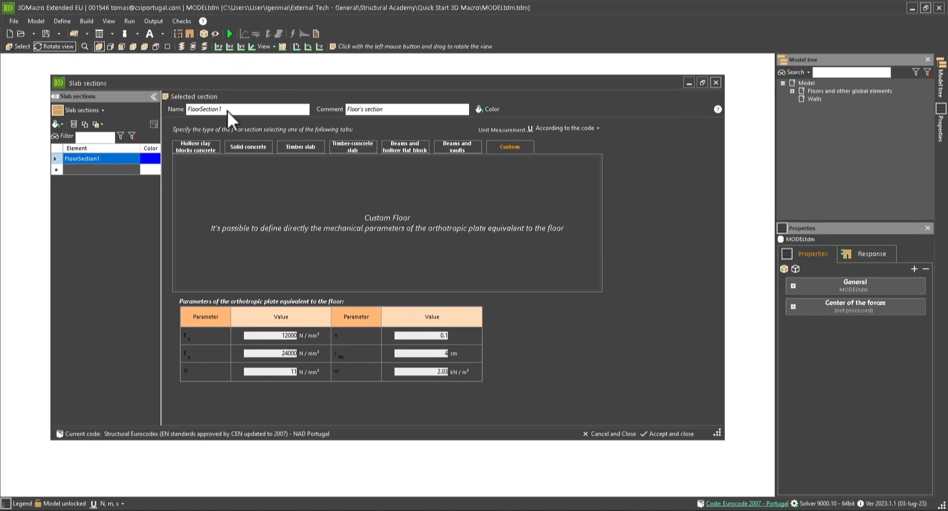
- Look through the hollow clay block, concrete, timber, beam and vault floor types, and make FloorSection1 a custom floor
{"action": "left_click", "coordinate": [200, 147]}
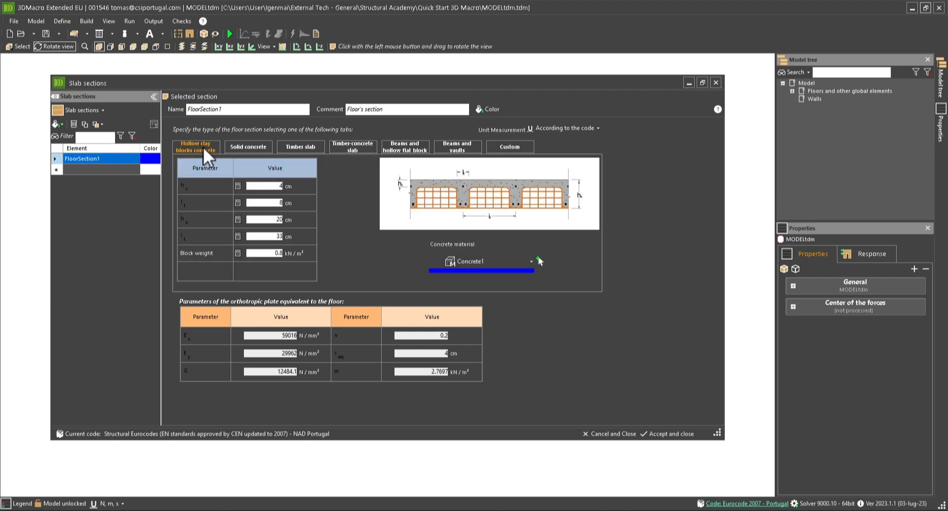
{"action": "left_click", "coordinate": [250, 147]}
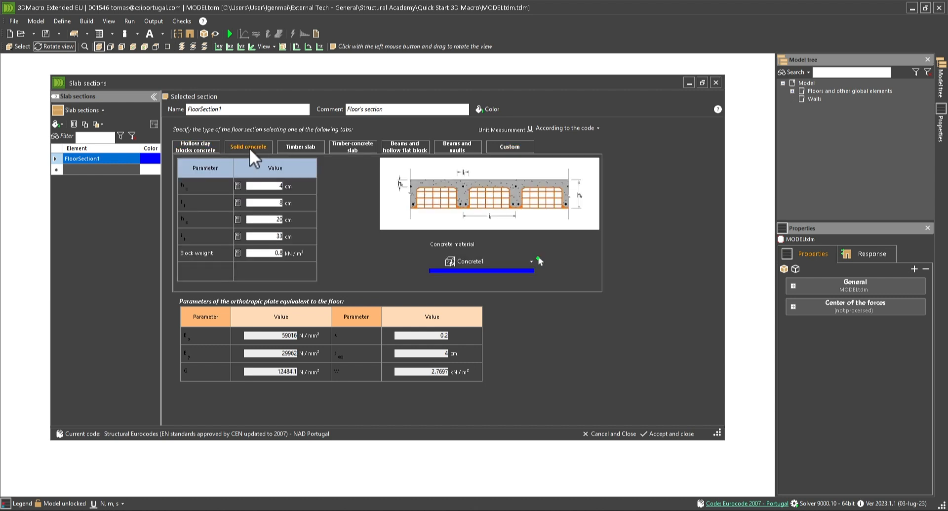
{"action": "left_click", "coordinate": [301, 147]}
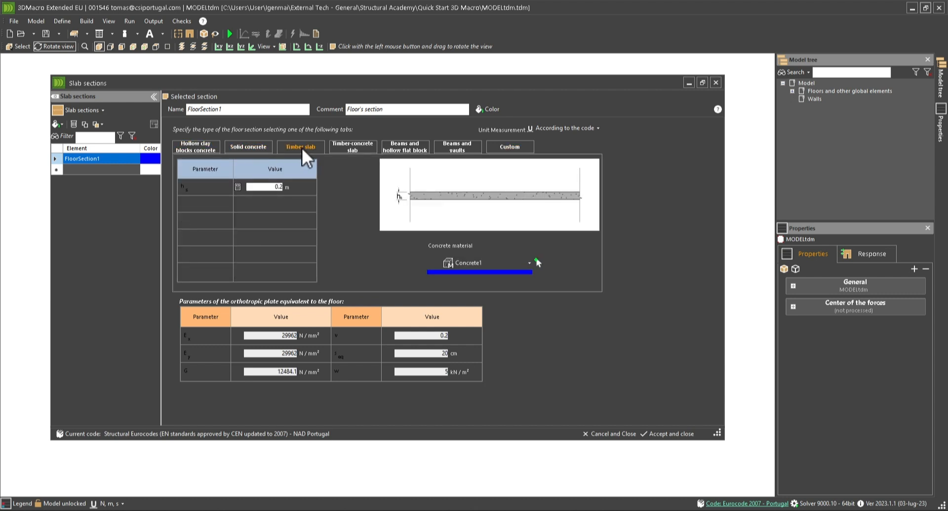
{"action": "left_click", "coordinate": [352, 147]}
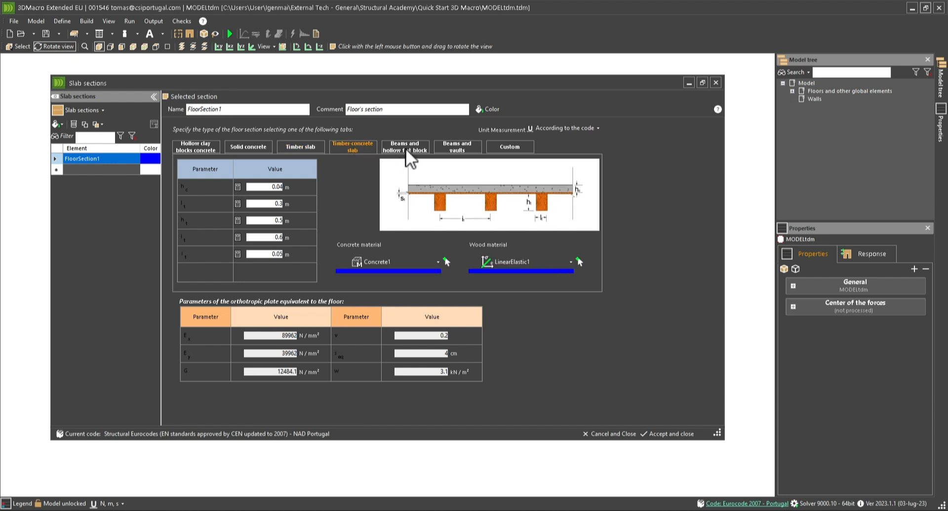
{"action": "left_click", "coordinate": [405, 148]}
{"action": "left_click", "coordinate": [460, 147]}
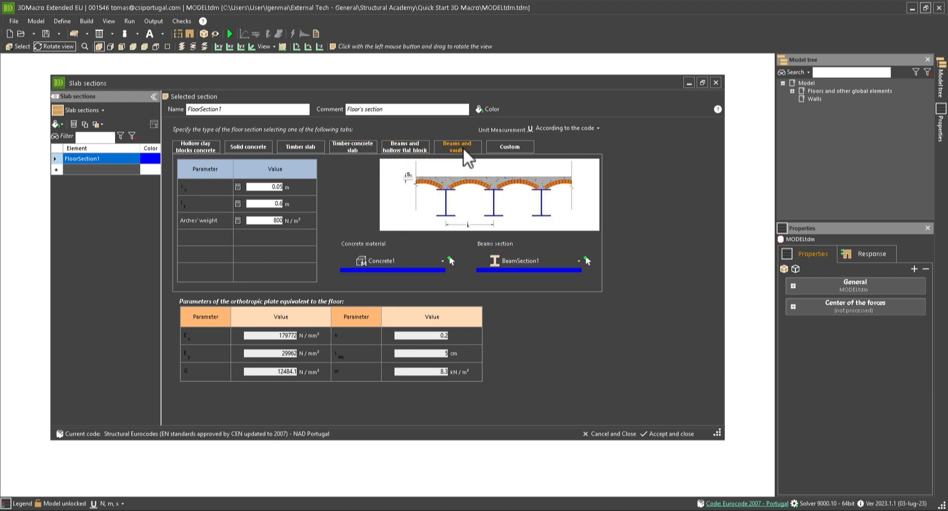
{"action": "left_click", "coordinate": [511, 147]}
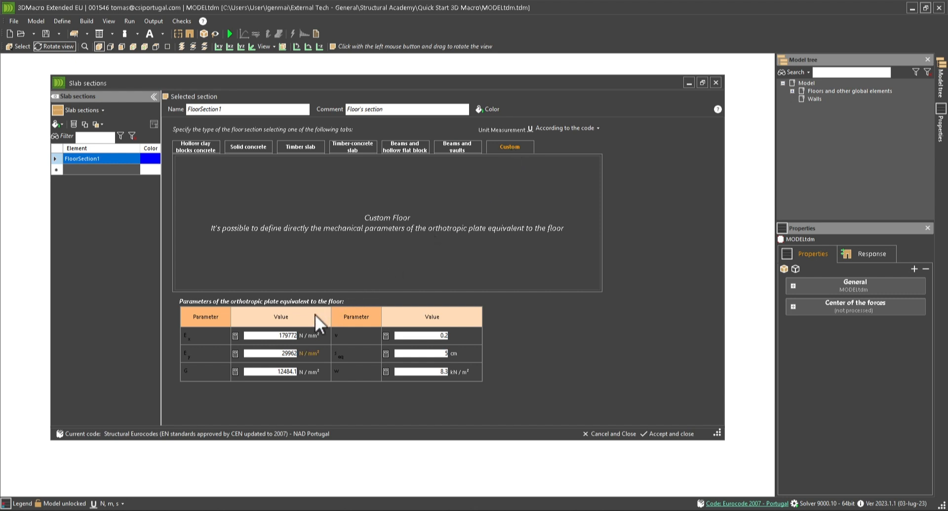
{"action": "double_click", "coordinate": [278, 336]}
{"action": "type", "text": "21000"}
{"action": "key", "text": "Tab"}
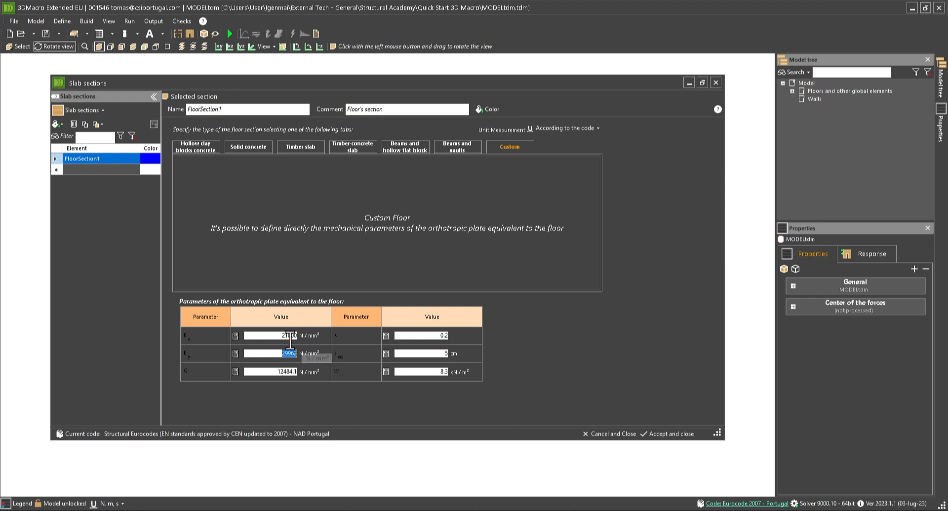
- Set the custom floor's elastic moduli to 12000 and 24000 N/mm² and its shear modulus G to 11 N/mm²
{"action": "left_click", "coordinate": [285, 335]}
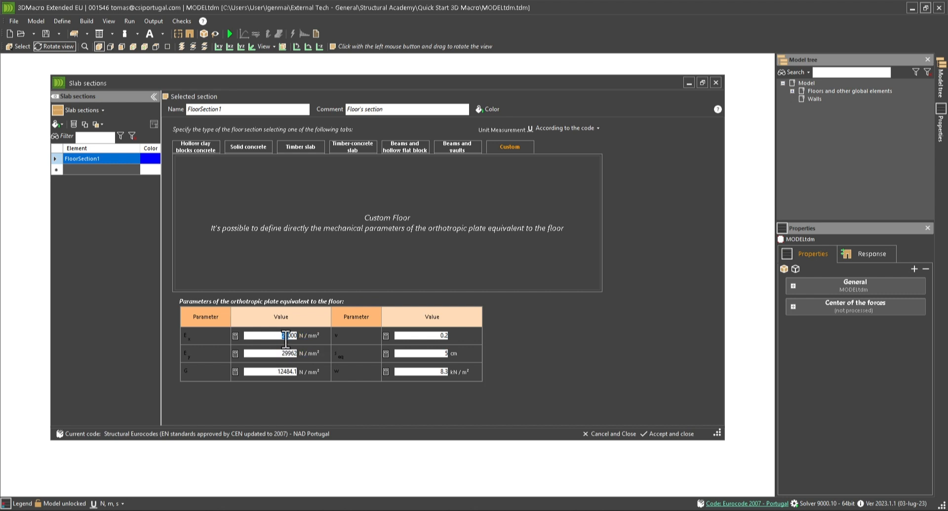
{"action": "type", "text": "12"}
{"action": "key", "text": "Tab"}
{"action": "type", "text": "240"}
{"action": "key", "text": "Tab"}
{"action": "type", "text": "1"}
- Set the custom floor's Poisson ratio to 0.1, equivalent thickness to 4 cm and weight to 2.03 kN/m², and accept the section
{"action": "left_click_drag", "start_coordinate": [433, 334], "coordinate": [467, 332]}
{"action": "type", "text": "0"}
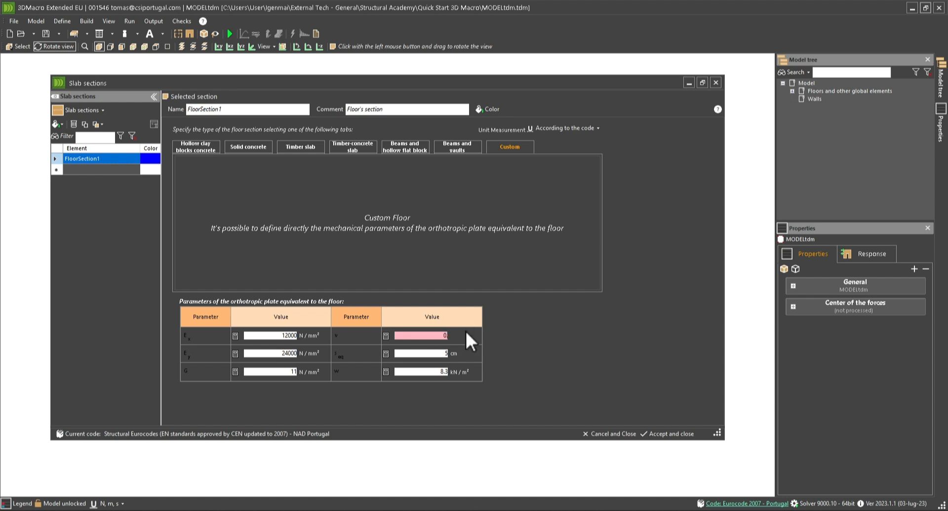
{"action": "type", "text": ".1"}
{"action": "left_click_drag", "start_coordinate": [433, 352], "coordinate": [456, 372]}
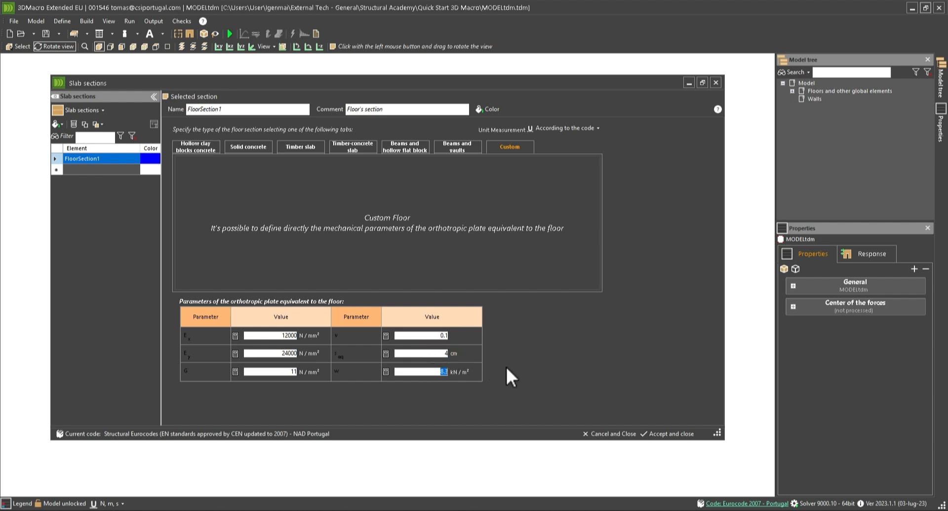
{"action": "type", "text": "2.03"}
{"action": "left_click", "coordinate": [665, 434]}
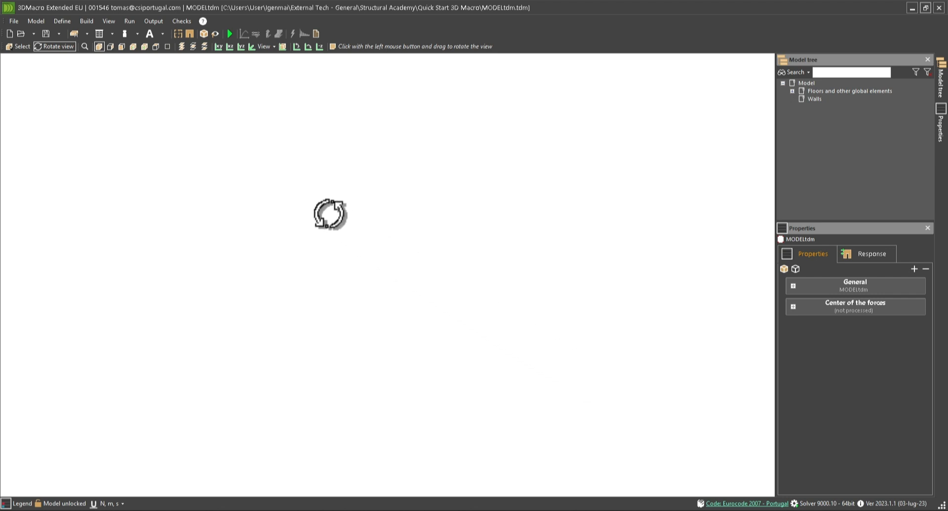
- Review the masonry panel templates from EXTMASON20 to INTMASON20, including the materials available for INTMASON20
{"action": "left_click", "coordinate": [62, 21]}
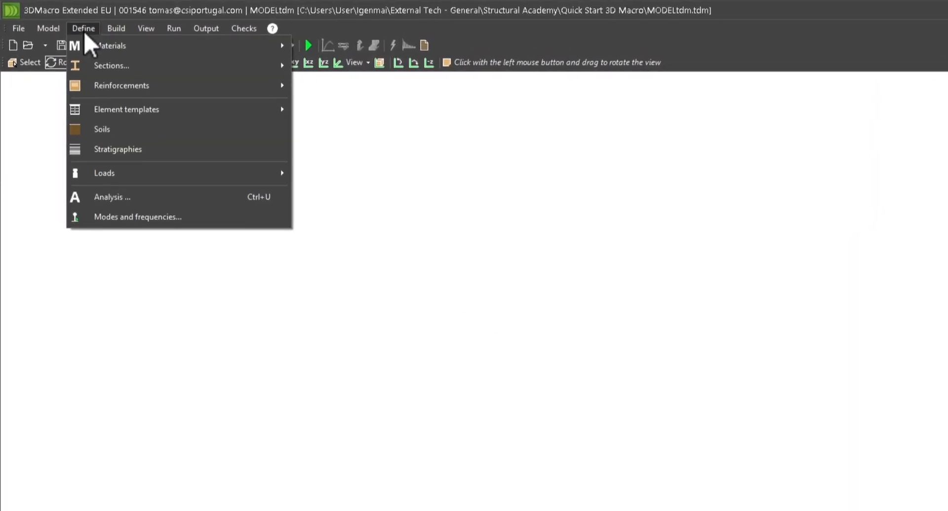
{"action": "mouse_move", "coordinate": [132, 111]}
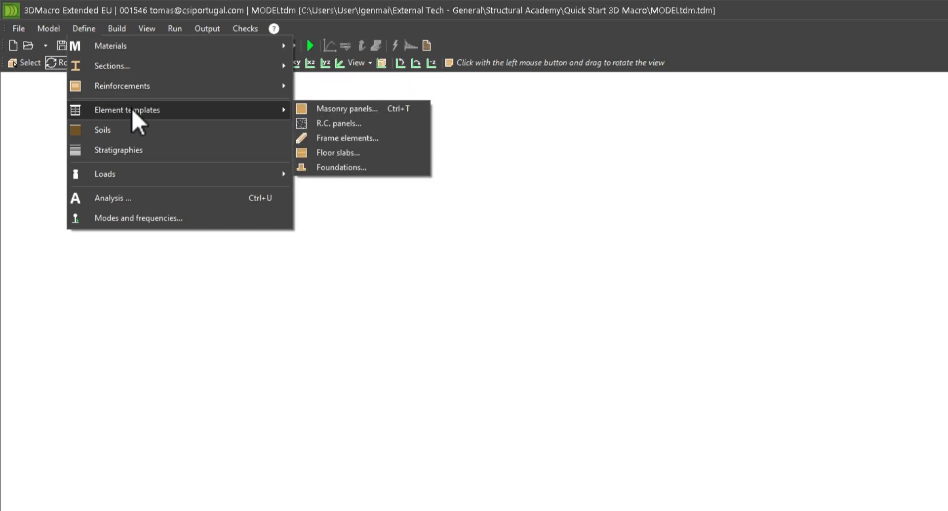
{"action": "left_click", "coordinate": [342, 114]}
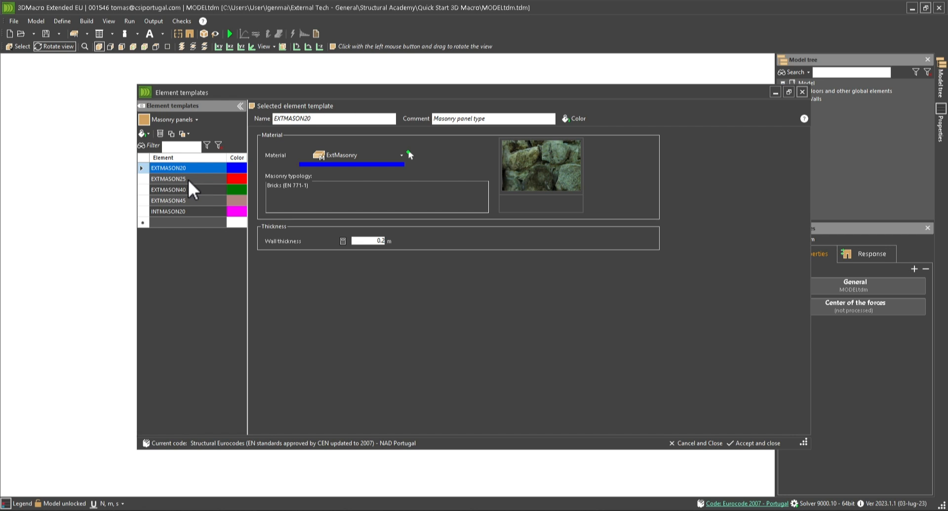
{"action": "left_click", "coordinate": [188, 179]}
{"action": "left_click", "coordinate": [187, 190]}
{"action": "left_click", "coordinate": [186, 200]}
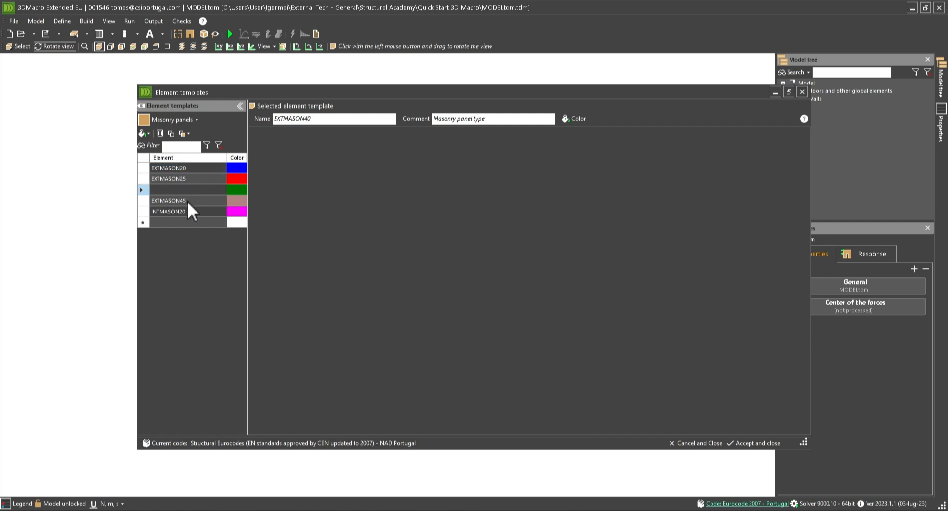
{"action": "left_click", "coordinate": [186, 210]}
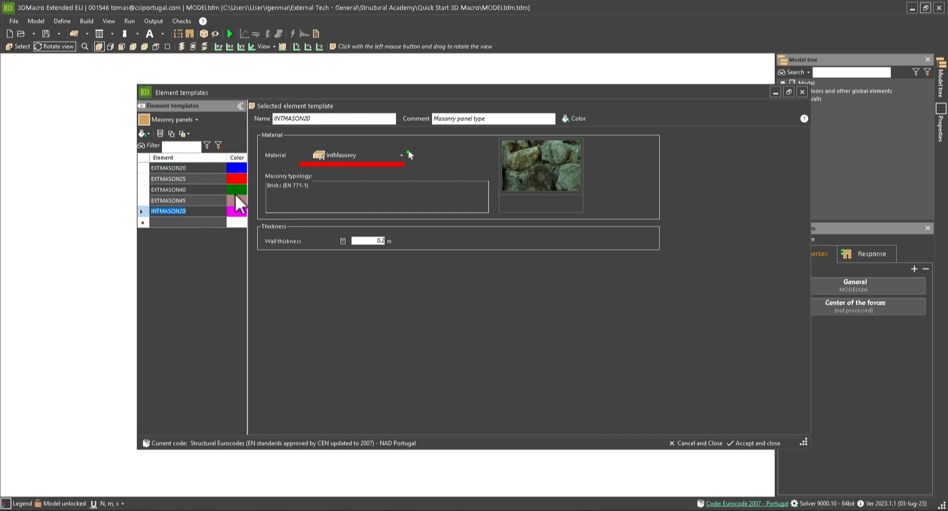
{"action": "left_click", "coordinate": [331, 153]}
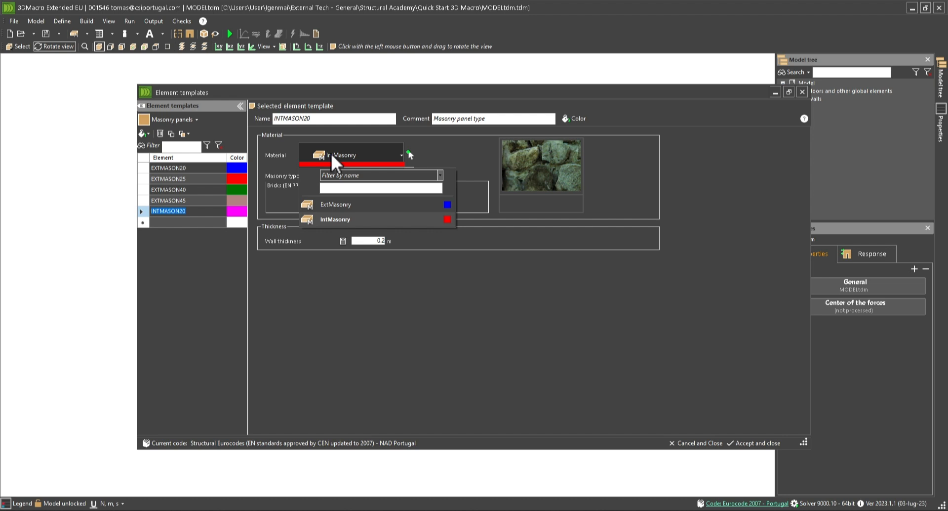
{"action": "left_click", "coordinate": [330, 152]}
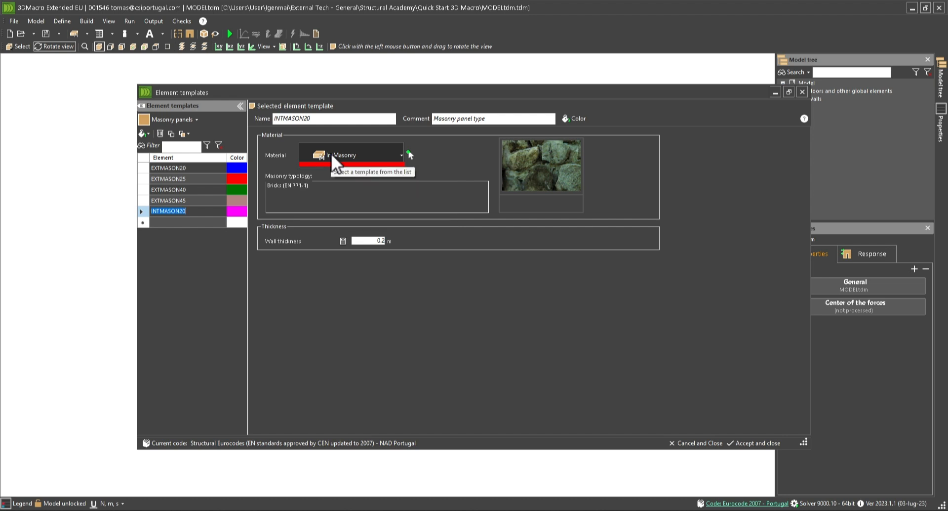
{"action": "left_click", "coordinate": [198, 170]}
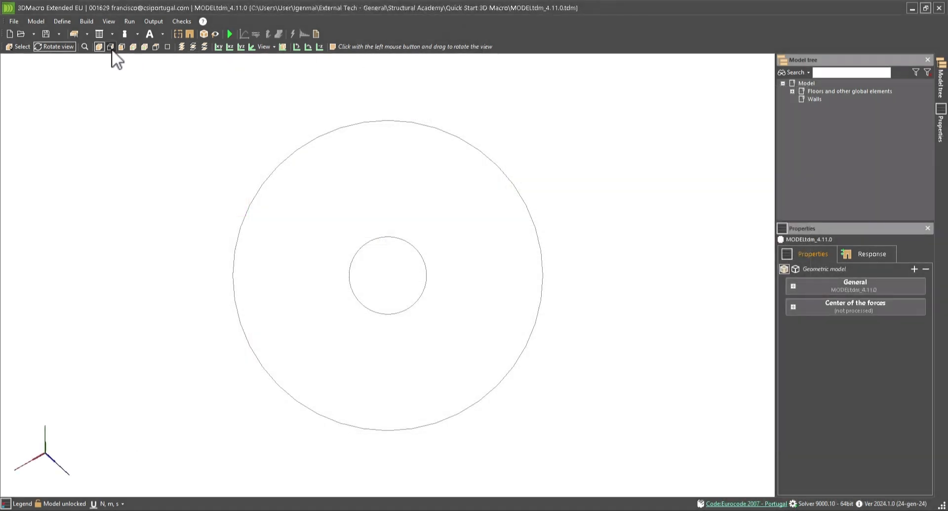
- Review the LineFoundation1 and PointFoundation1 foundation templates and accept them
{"action": "left_click", "coordinate": [68, 23]}
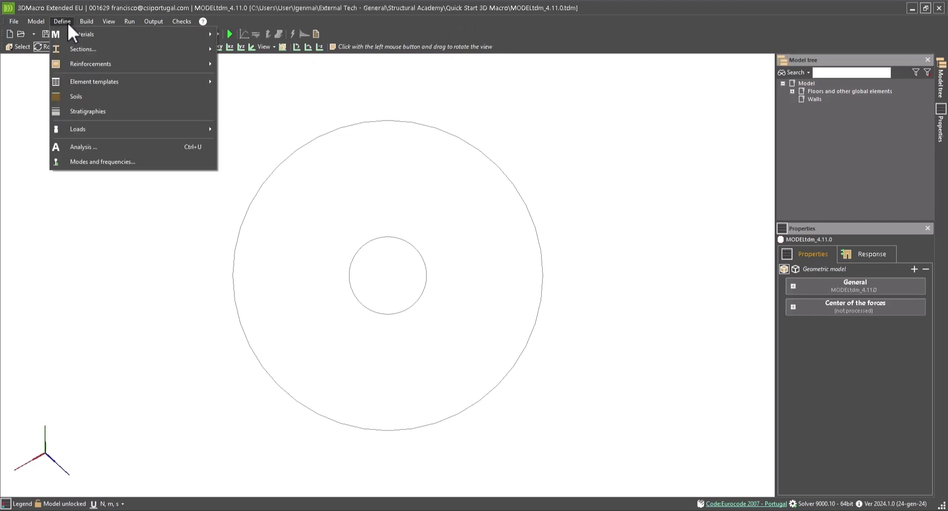
{"action": "mouse_move", "coordinate": [138, 81]}
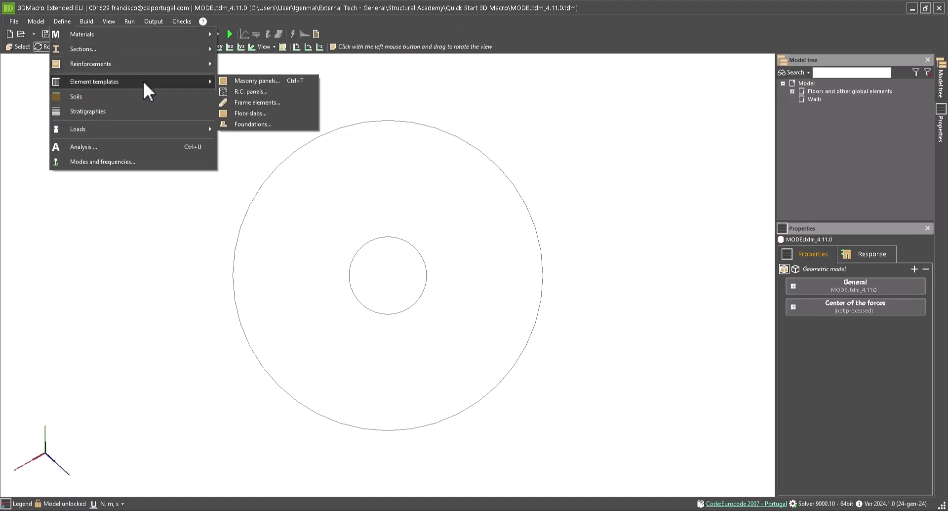
{"action": "left_click", "coordinate": [258, 124]}
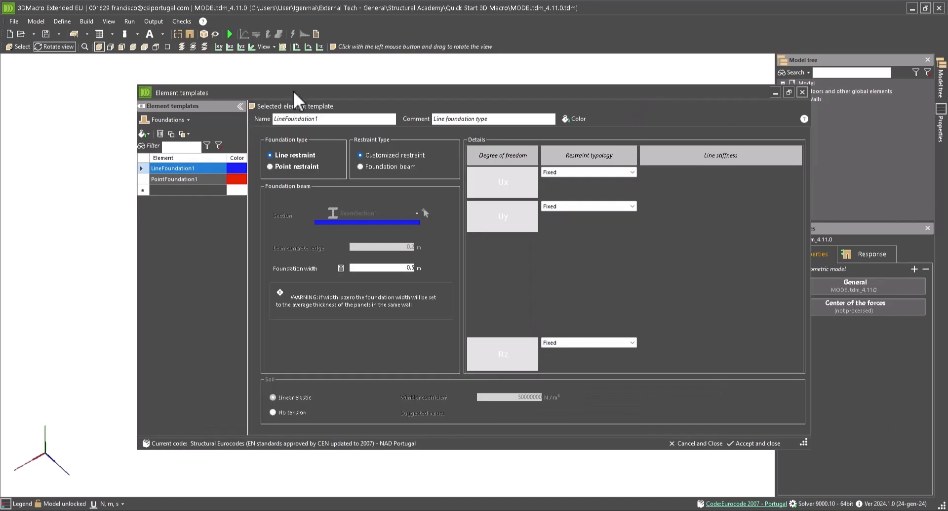
{"action": "left_click_drag", "start_coordinate": [293, 91], "coordinate": [215, 78]}
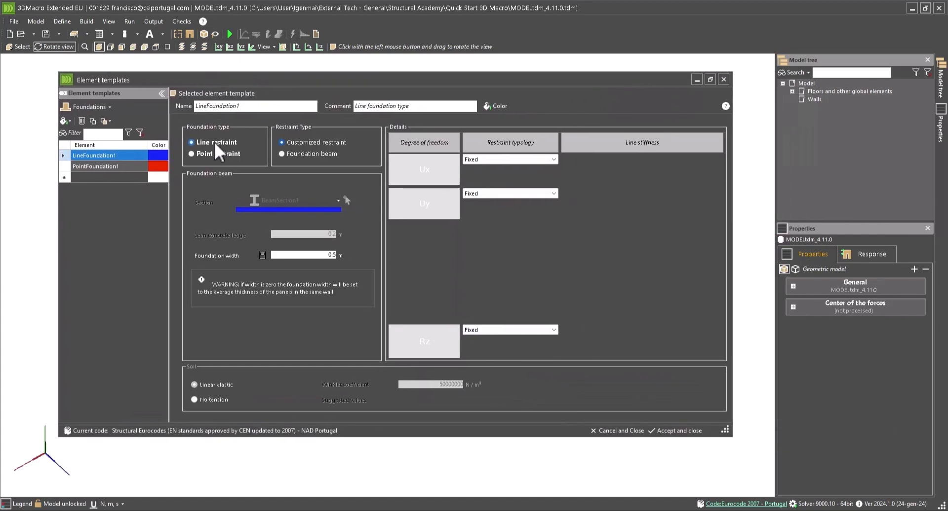
{"action": "double_click", "coordinate": [120, 155]}
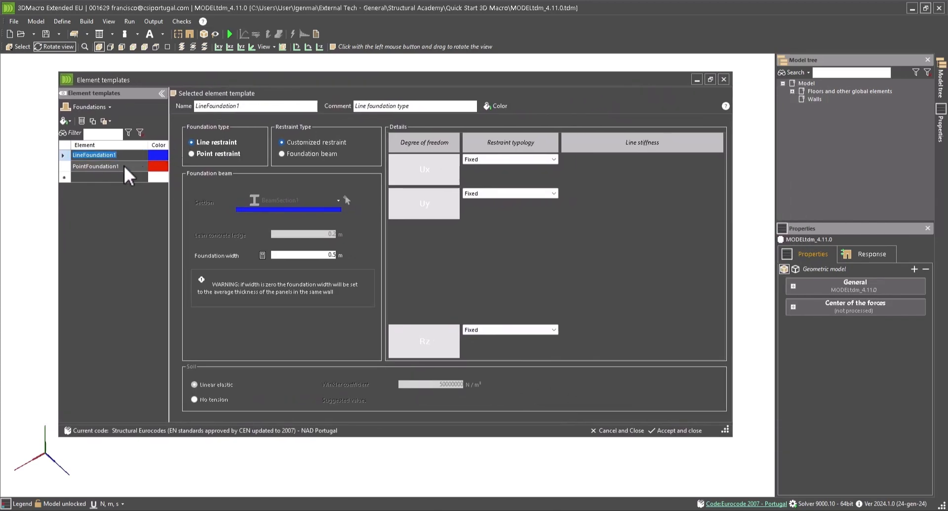
{"action": "left_click", "coordinate": [114, 166]}
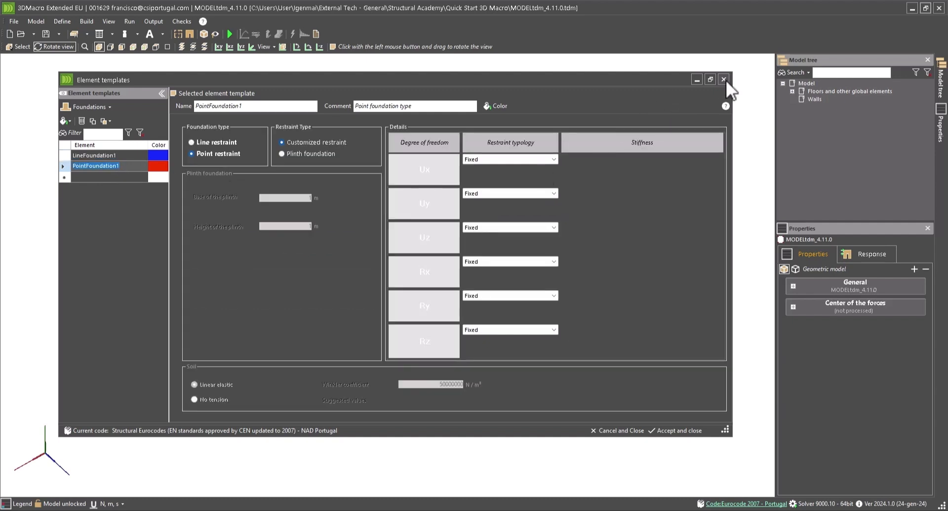
{"action": "left_click", "coordinate": [667, 430]}
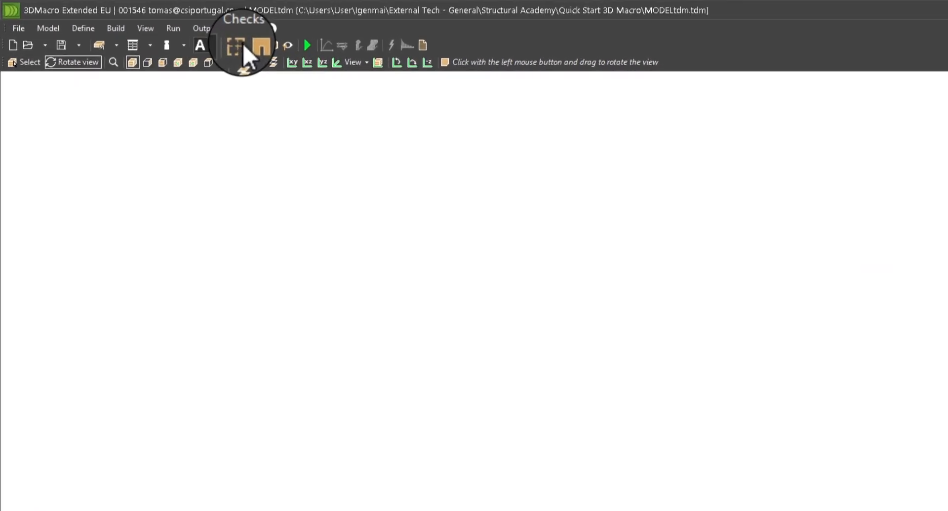
- In the plan editor, import layer 0 of Plan.dxf as reference lines with one CAD unit equal to 1 m
{"action": "left_click", "coordinate": [243, 45]}
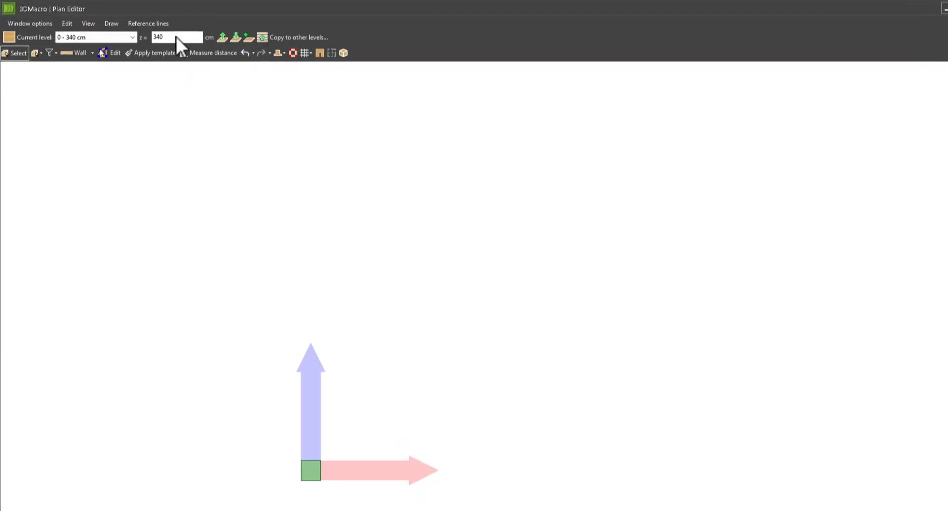
{"action": "left_click", "coordinate": [150, 24]}
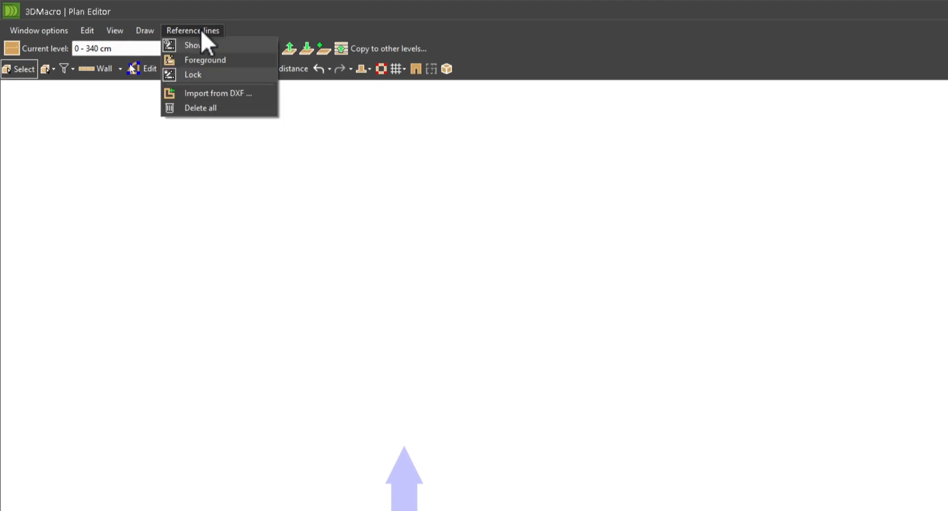
{"action": "left_click", "coordinate": [203, 94]}
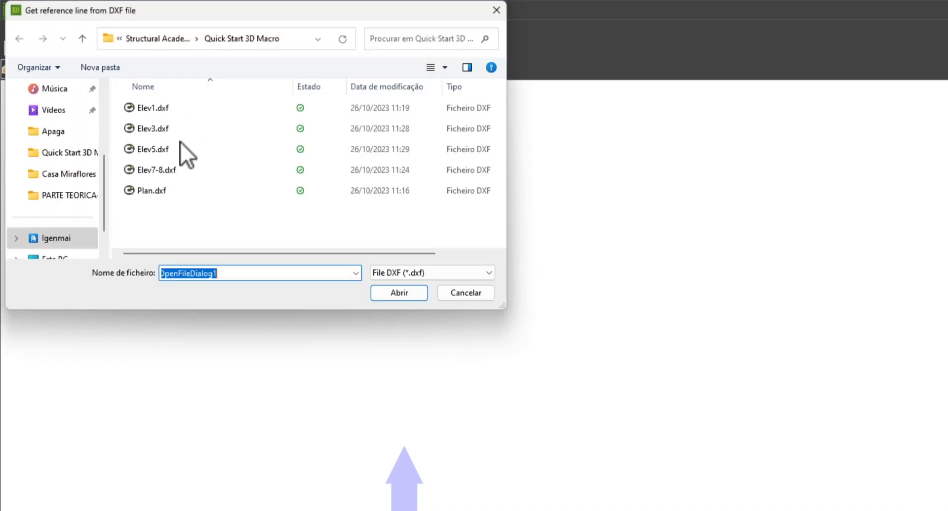
{"action": "double_click", "coordinate": [155, 197]}
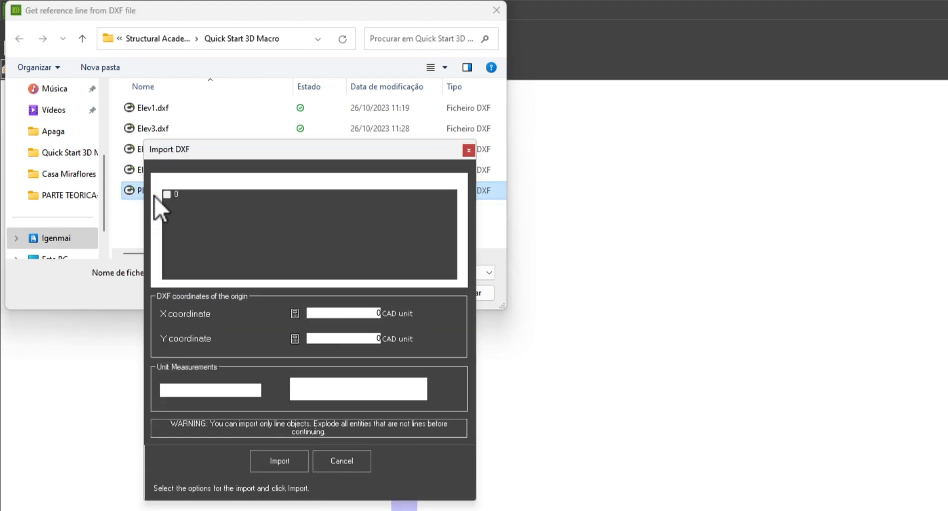
{"action": "left_click", "coordinate": [167, 194]}
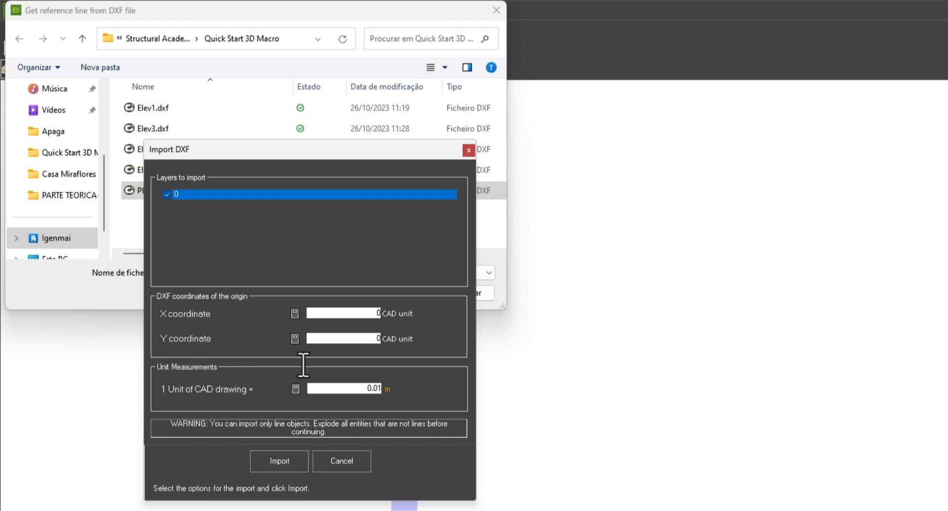
{"action": "double_click", "coordinate": [373, 388]}
{"action": "type", "text": "1"}
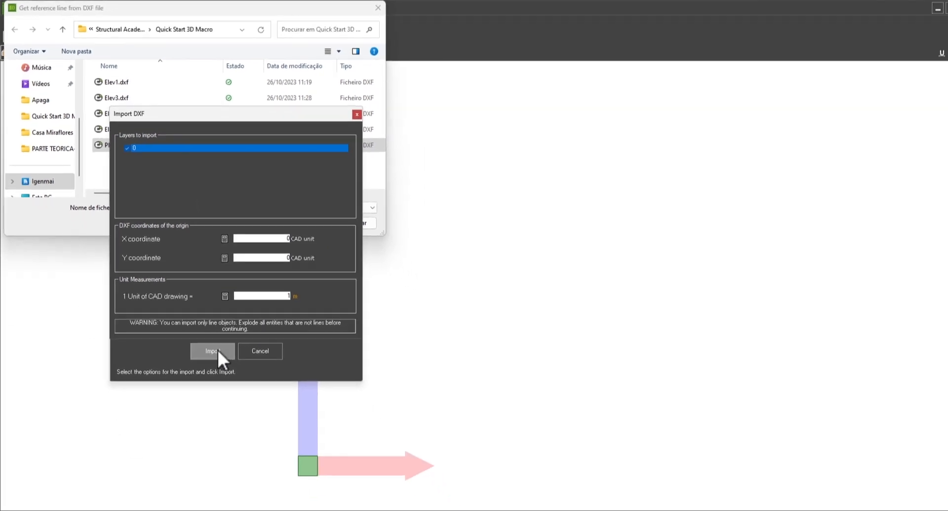
{"action": "left_click", "coordinate": [217, 348]}
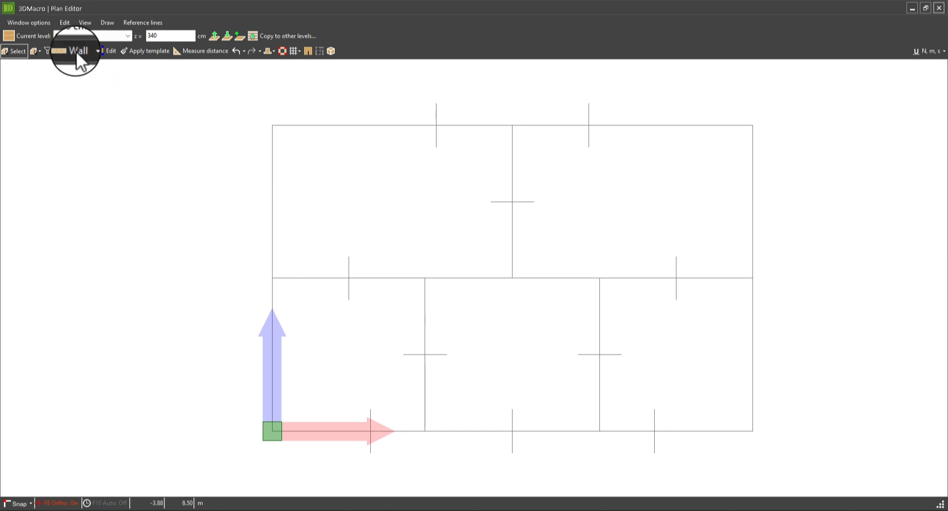
- Draw a centre-aligned EXTMASON40 wall 11 m long along the full upper edge of the reference plan
{"action": "left_click", "coordinate": [75, 50]}
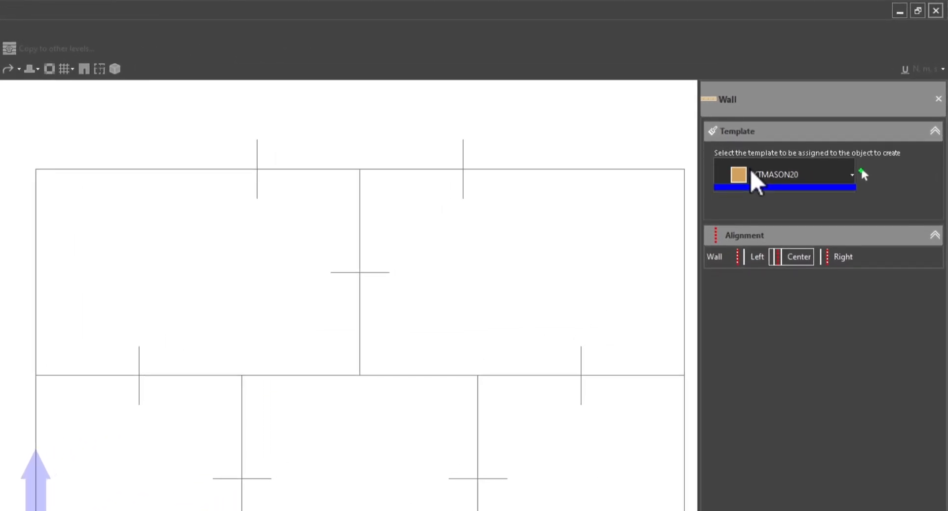
{"action": "left_click", "coordinate": [791, 174]}
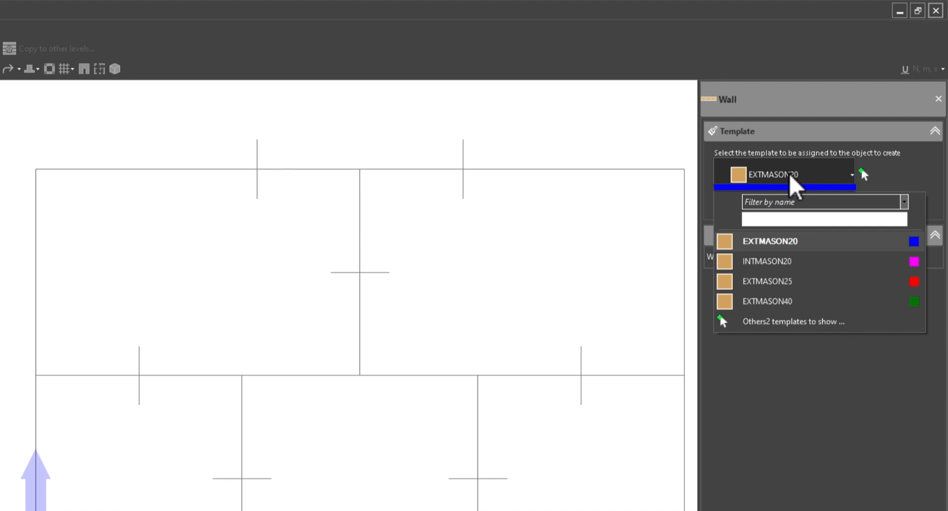
{"action": "left_click", "coordinate": [778, 299]}
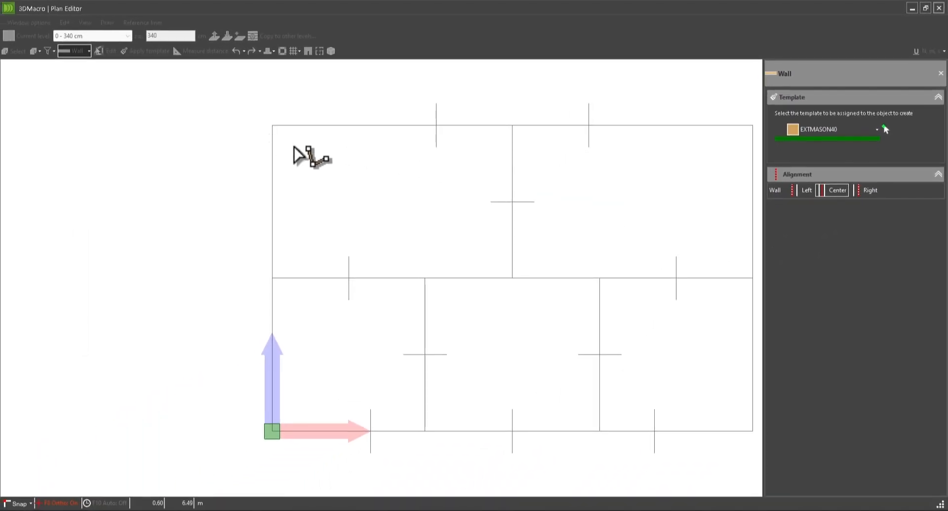
{"action": "middle_click_drag", "start_coordinate": [294, 148], "coordinate": [127, 148]}
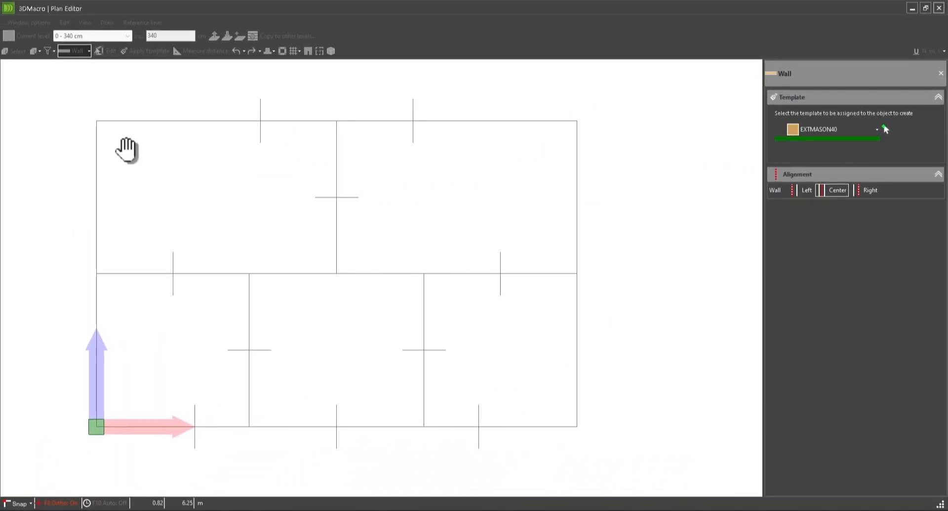
{"action": "left_click", "coordinate": [125, 120]}
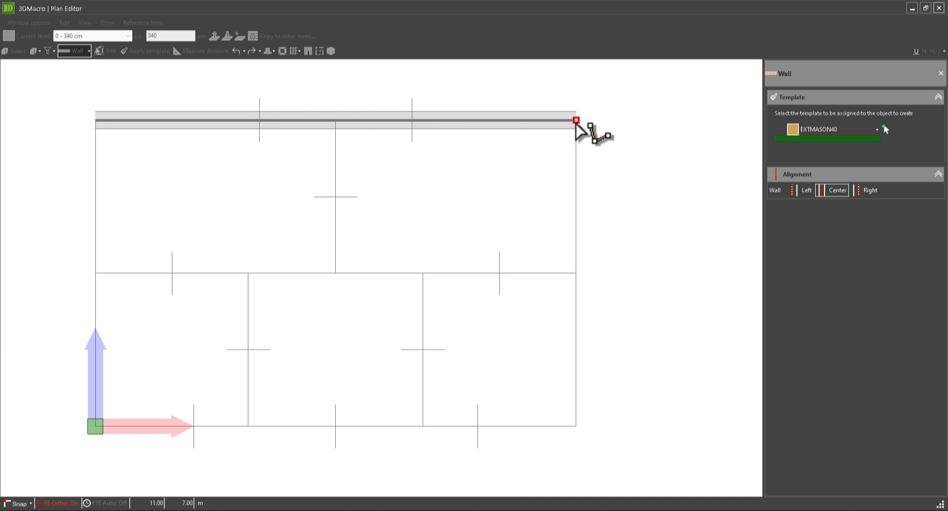
{"action": "left_click", "coordinate": [576, 120]}
{"action": "right_click", "coordinate": [589, 121]}
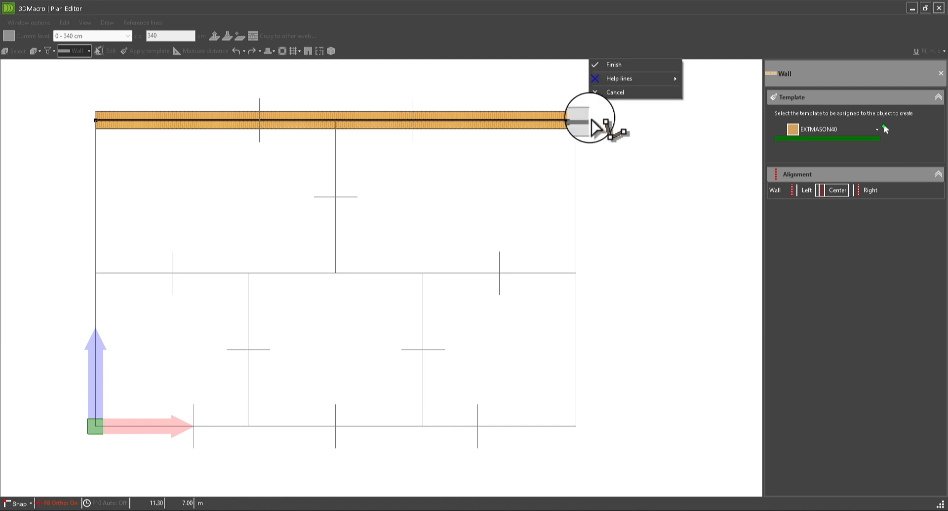
{"action": "left_click", "coordinate": [616, 93]}
- Draw a centre-aligned EXTMASON25 wall 7 m long down the full right edge of the reference plan
{"action": "left_click", "coordinate": [854, 127]}
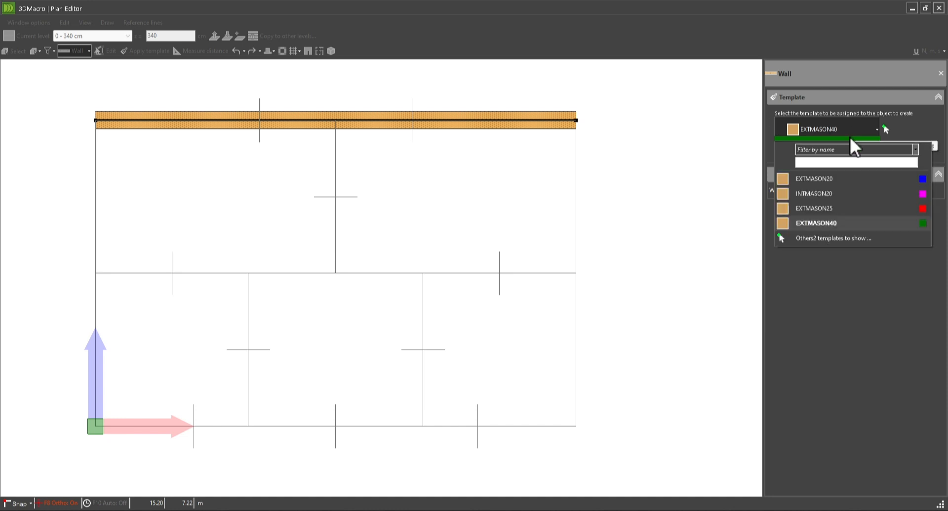
{"action": "left_click", "coordinate": [828, 207]}
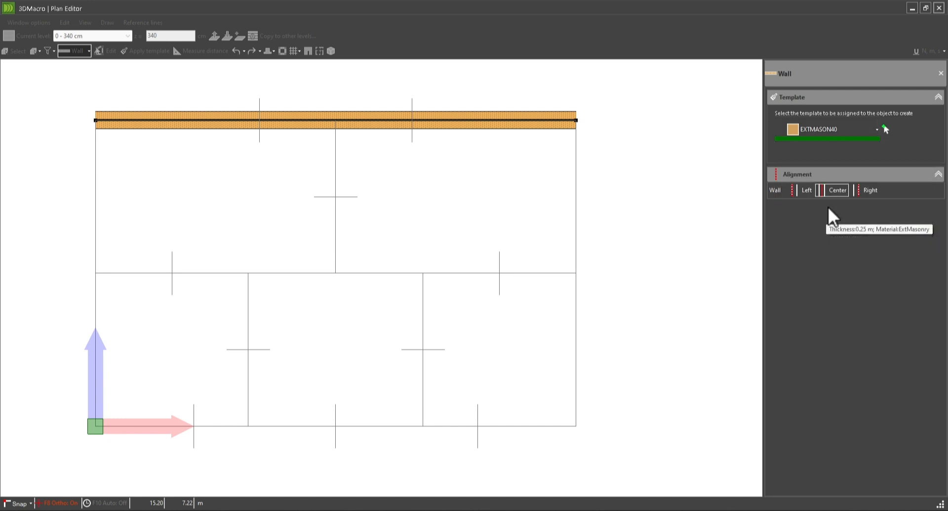
{"action": "left_click", "coordinate": [574, 121]}
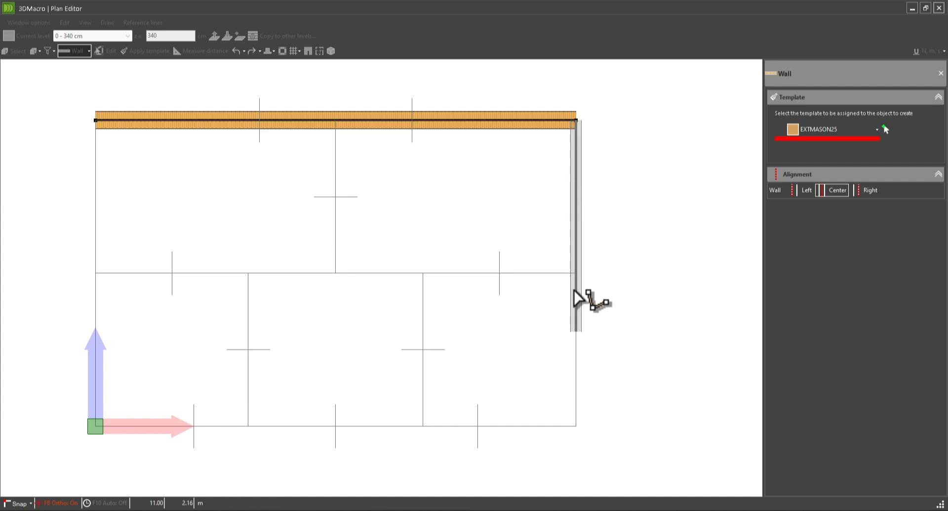
{"action": "left_click", "coordinate": [576, 425]}
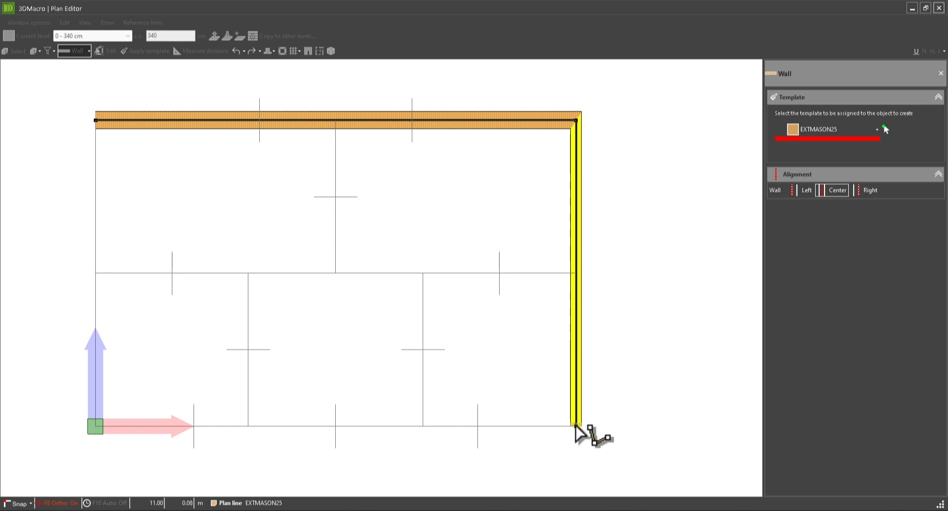
{"action": "right_click", "coordinate": [576, 425]}
{"action": "left_click", "coordinate": [593, 395]}
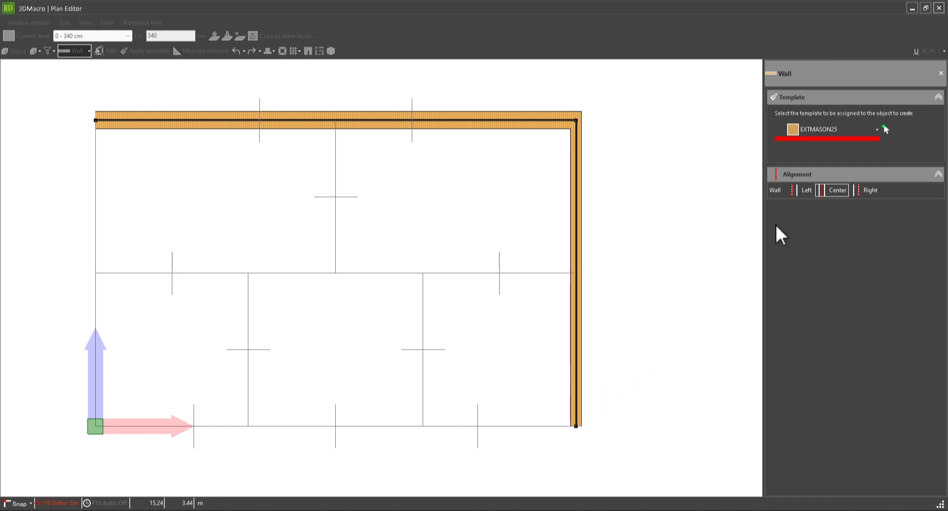
- Draw a centre-aligned EXTMASON45 wall 11 m long along the full lower edge of the reference plan
{"action": "left_click", "coordinate": [869, 128]}
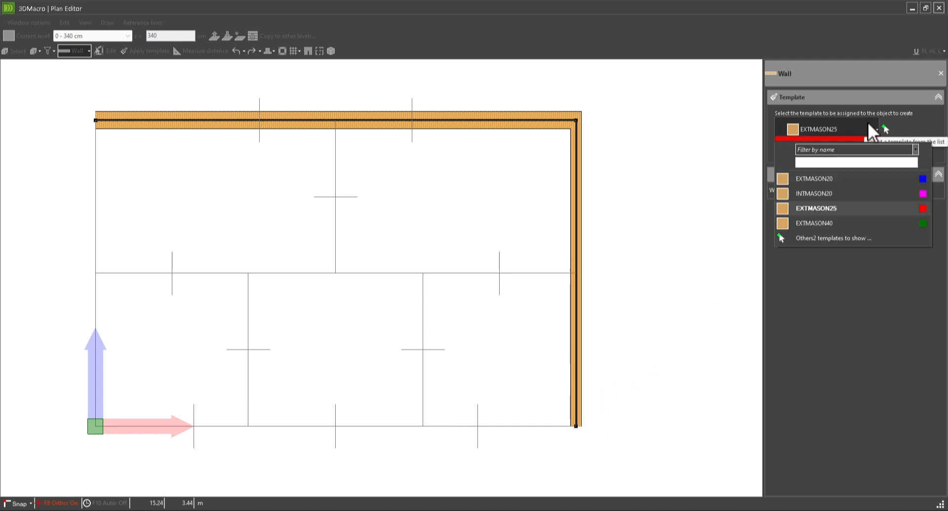
{"action": "left_click", "coordinate": [830, 238]}
{"action": "left_click", "coordinate": [218, 62]}
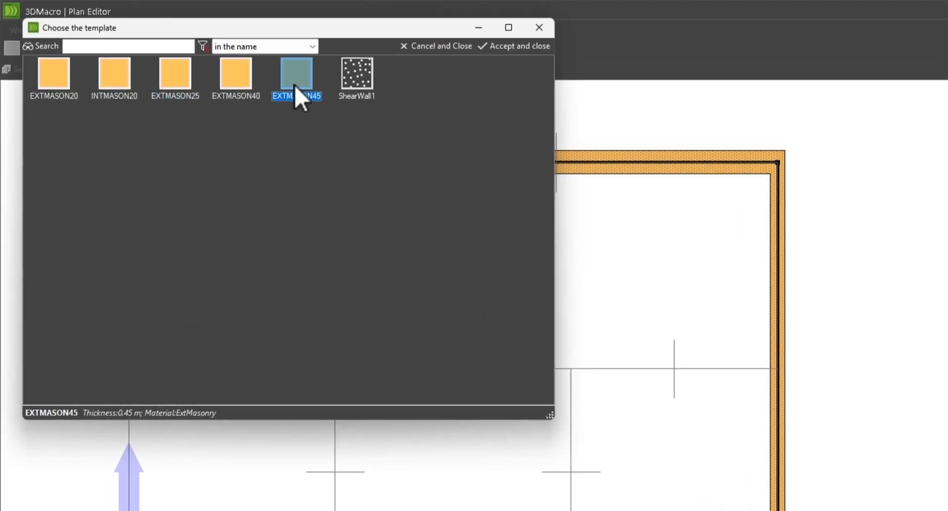
{"action": "double_click", "coordinate": [296, 79]}
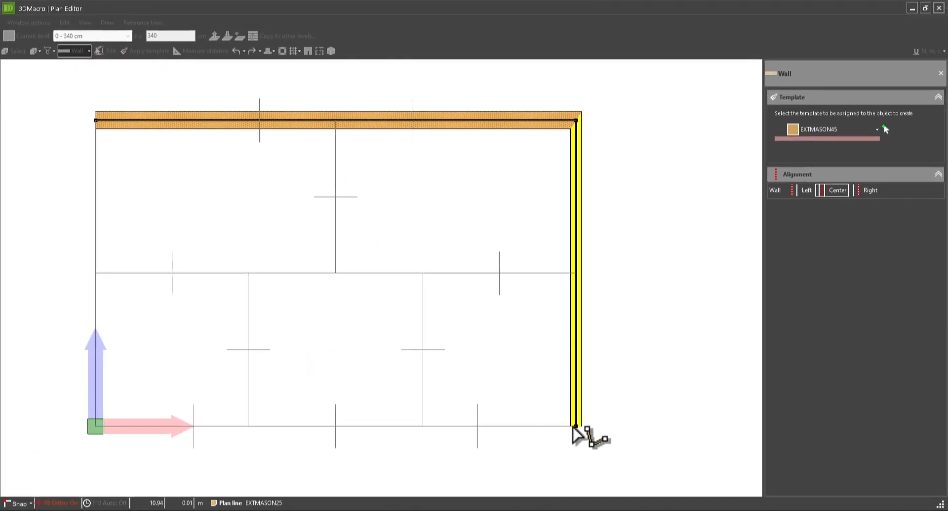
{"action": "left_click", "coordinate": [575, 428]}
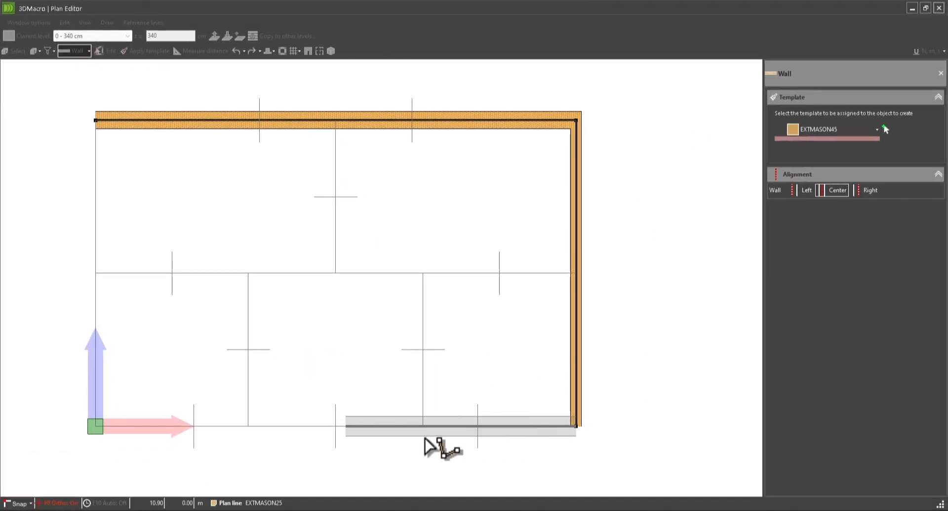
{"action": "left_click", "coordinate": [97, 428]}
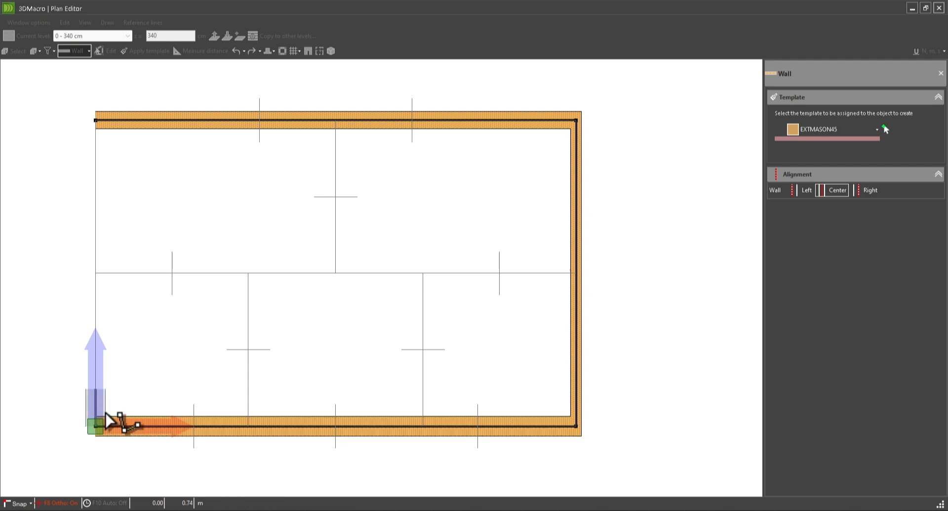
{"action": "right_click", "coordinate": [121, 390]}
{"action": "left_click", "coordinate": [140, 359]}
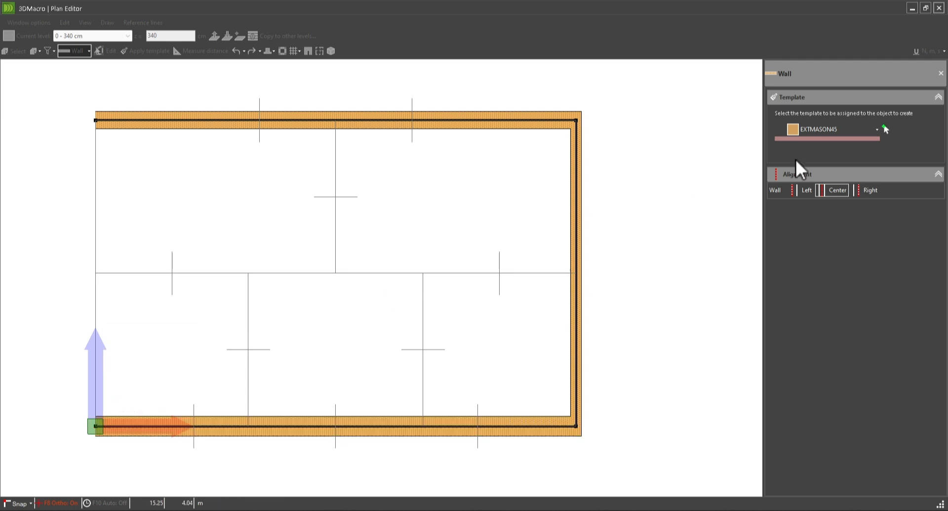
- Close the perimeter with a centre-aligned EXTMASON25 wall 7 m long up the left edge of the reference plan
{"action": "left_click", "coordinate": [867, 131]}
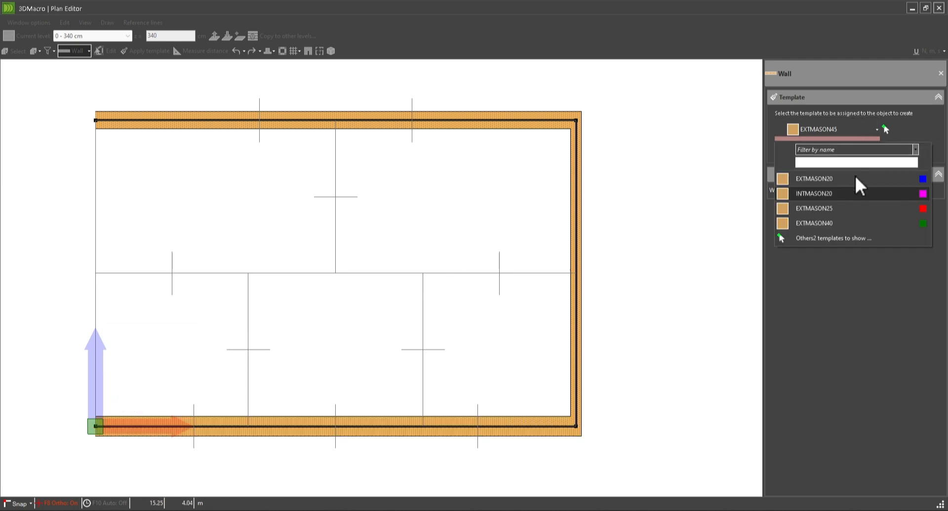
{"action": "left_click", "coordinate": [814, 214]}
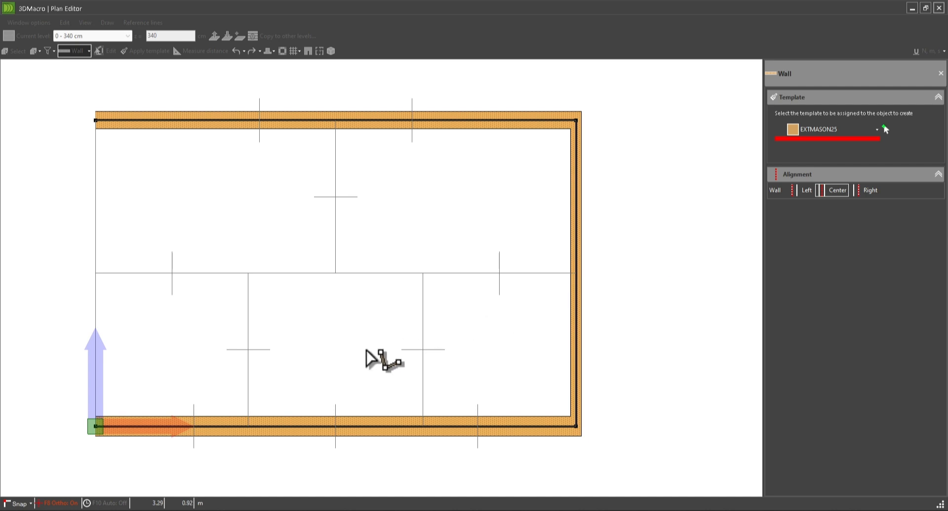
{"action": "left_click", "coordinate": [95, 425]}
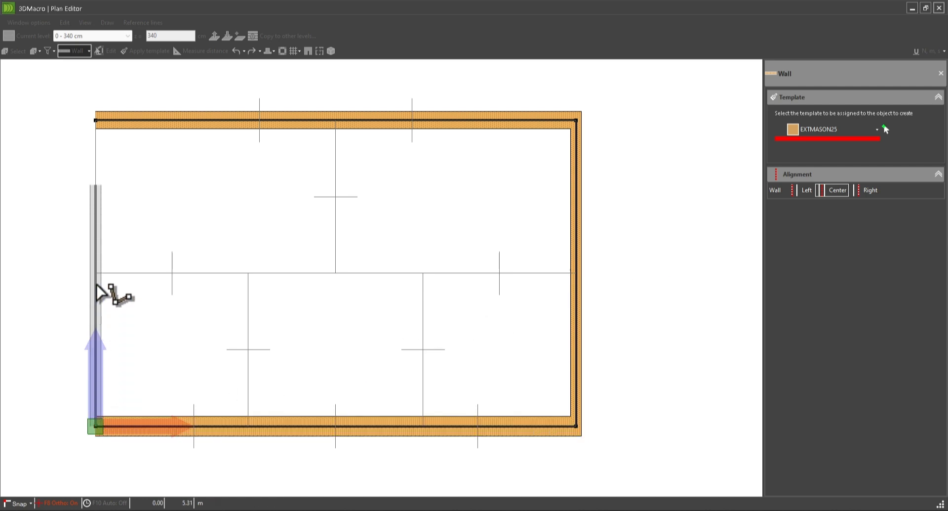
{"action": "left_click", "coordinate": [95, 120]}
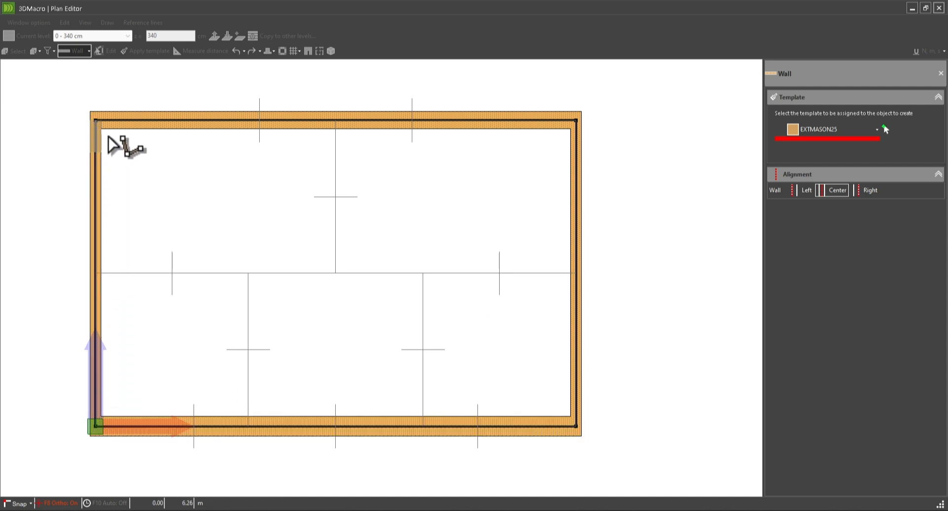
{"action": "right_click", "coordinate": [125, 153]}
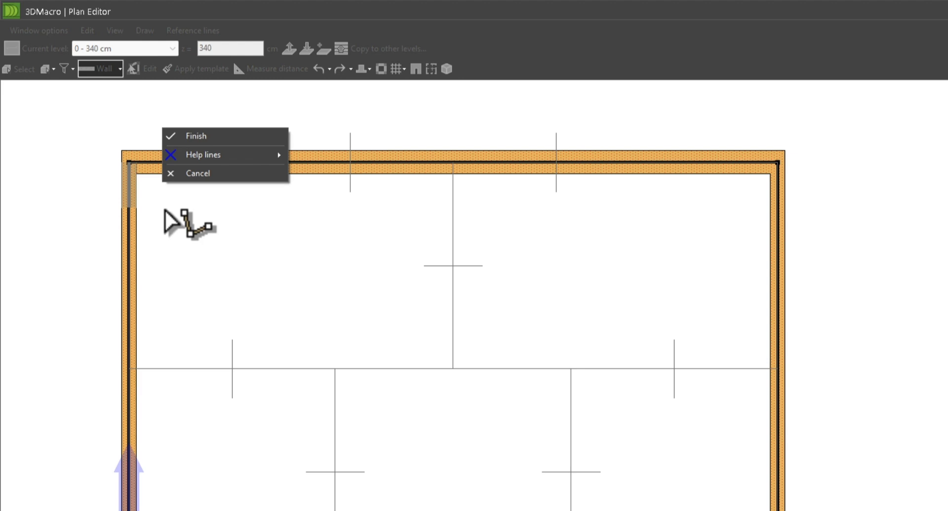
{"action": "left_click", "coordinate": [199, 174]}
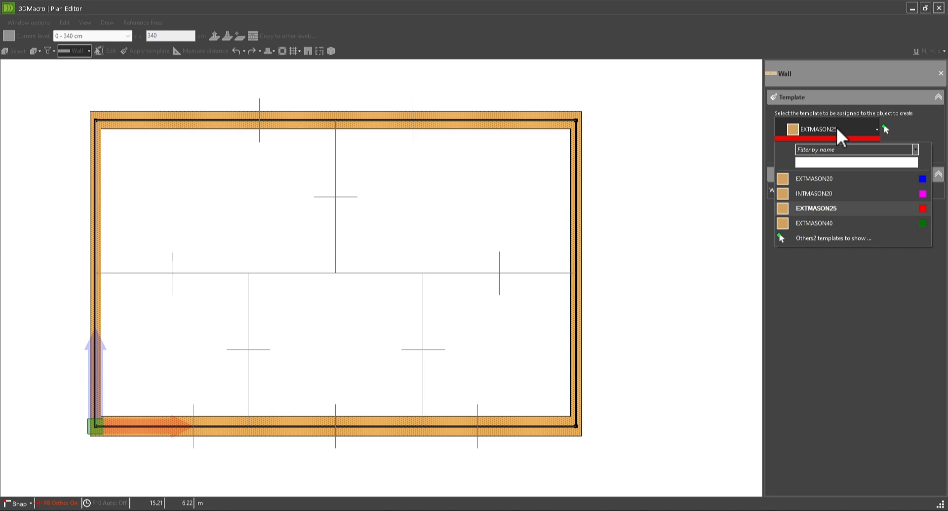
- Draw a centre-aligned INTMASON20 interior wall across the full plan width along the horizontal reference line at y = 3.50 m
{"action": "left_click", "coordinate": [814, 194]}
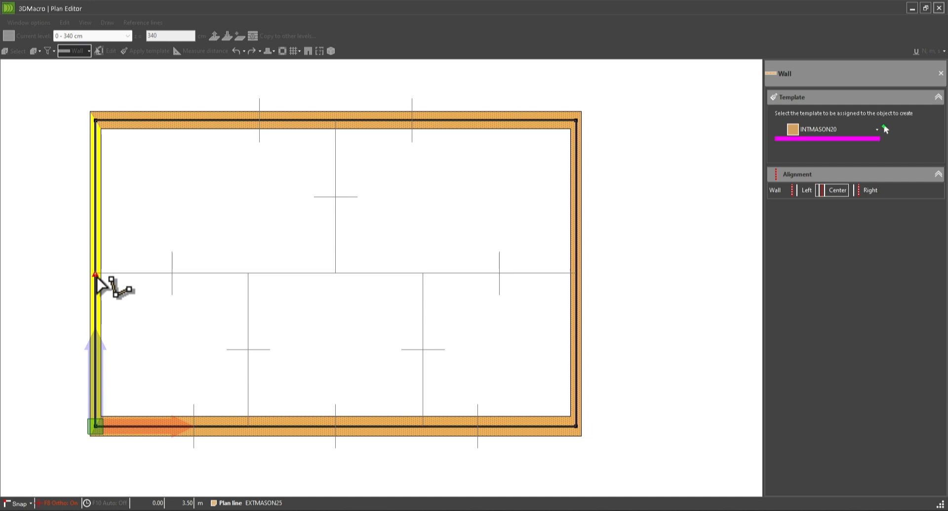
{"action": "left_click", "coordinate": [111, 275]}
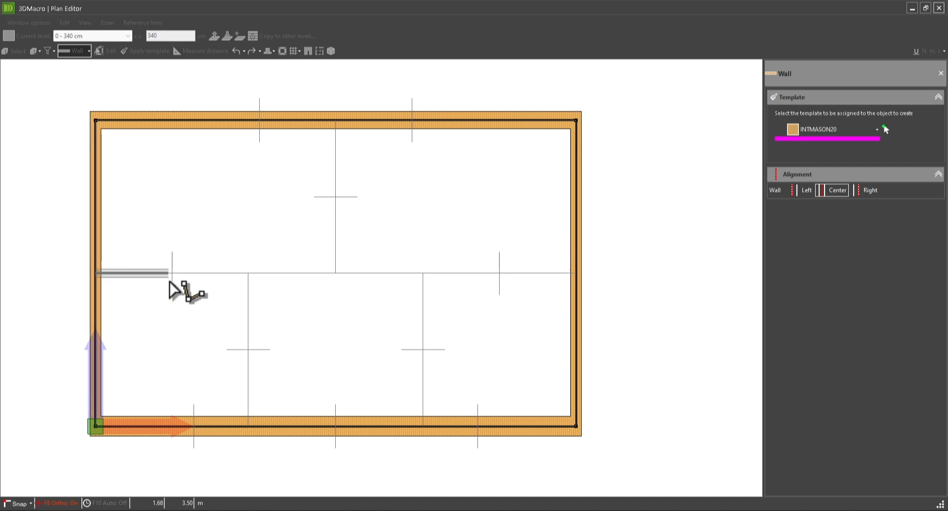
{"action": "left_click", "coordinate": [574, 273]}
{"action": "left_click", "coordinate": [569, 283]}
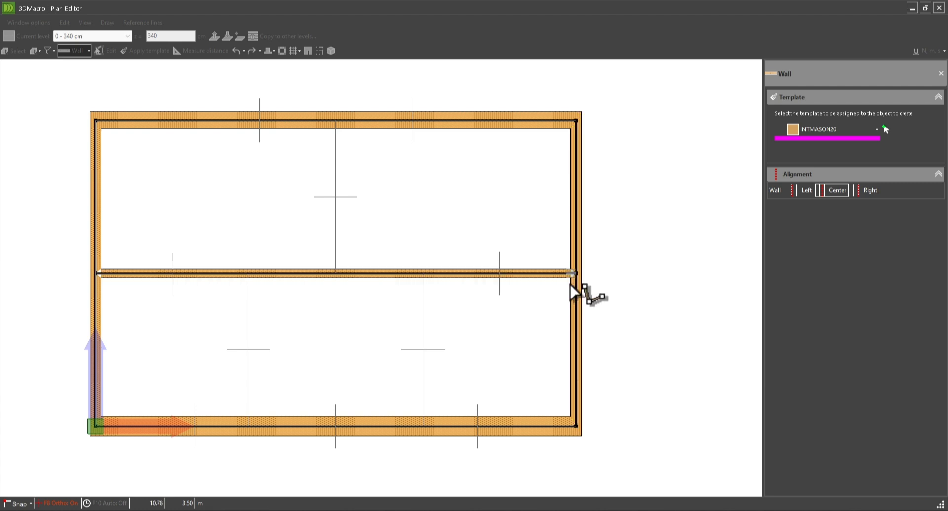
{"action": "right_click", "coordinate": [485, 248]}
{"action": "left_click", "coordinate": [504, 218]}
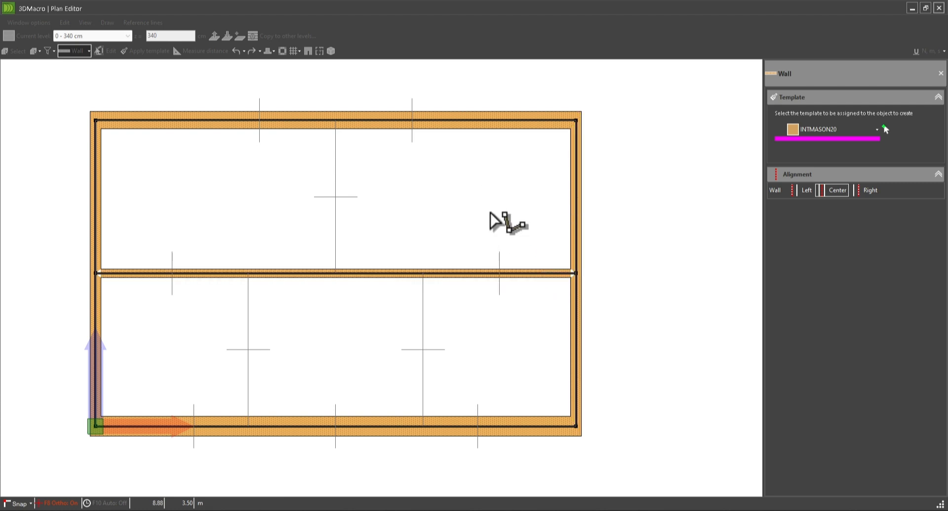
- Draw an INTMASON20 partition at x = 5.50 m from the upper exterior wall to the horizontal interior wall, splitting the intersected walls
{"action": "left_click", "coordinate": [337, 125]}
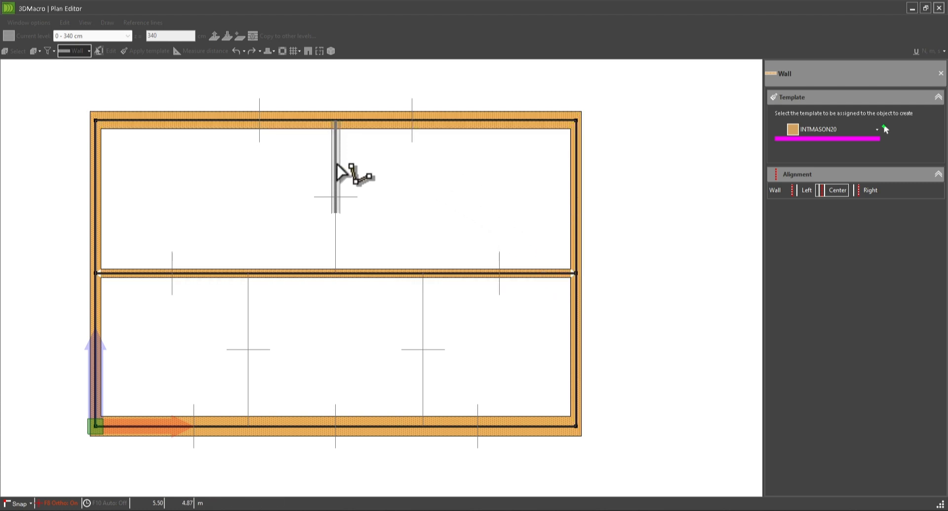
{"action": "left_click", "coordinate": [334, 271]}
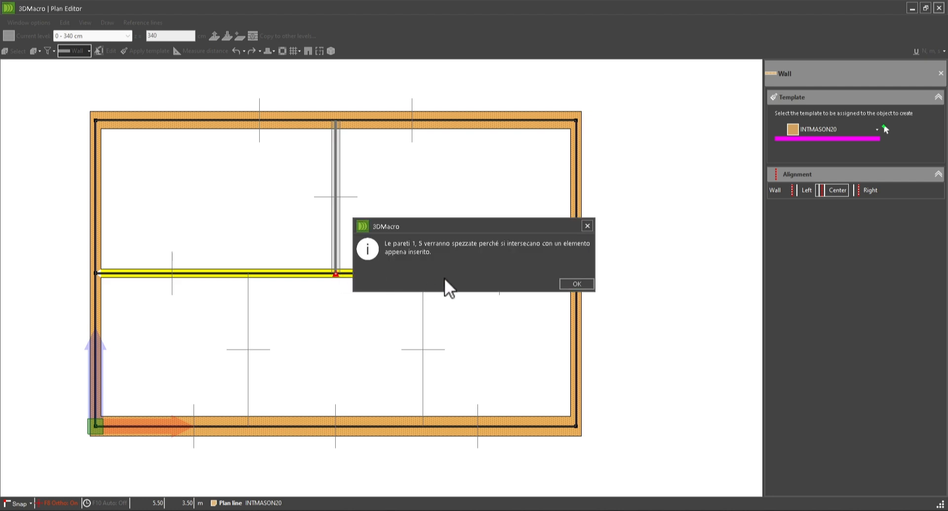
{"action": "left_click", "coordinate": [578, 283]}
{"action": "right_click", "coordinate": [389, 251]}
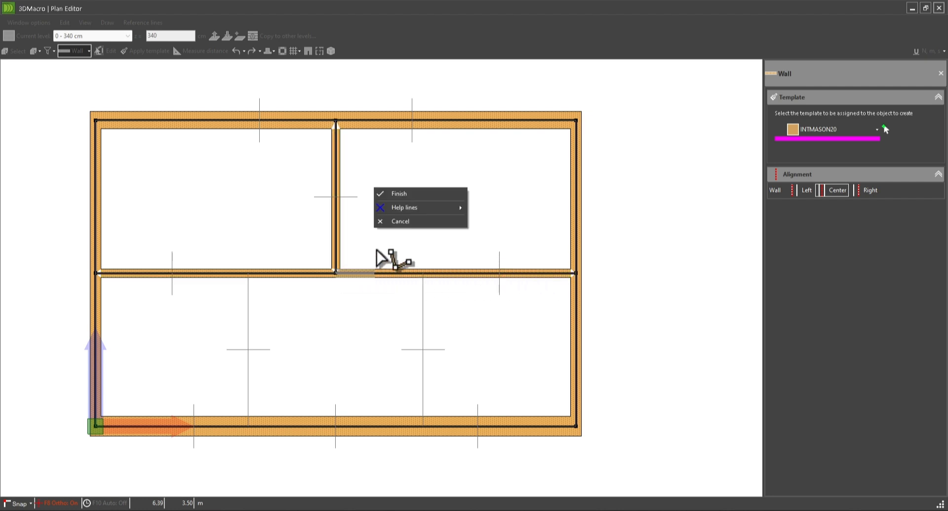
{"action": "left_click", "coordinate": [398, 223]}
- Draw an INTMASON20 partition at x = 3.50 m from the horizontal interior wall to the lower exterior wall, splitting the intersected walls
{"action": "left_click", "coordinate": [248, 272]}
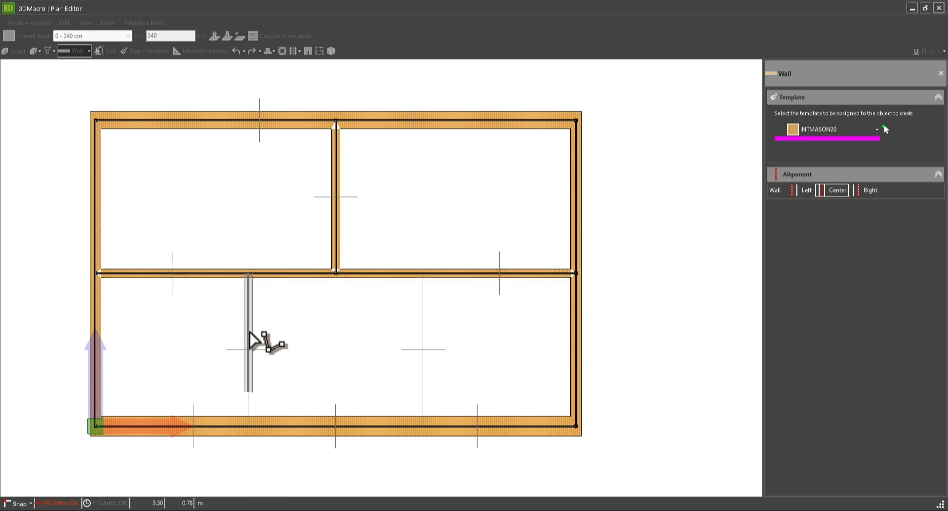
{"action": "left_click", "coordinate": [247, 426]}
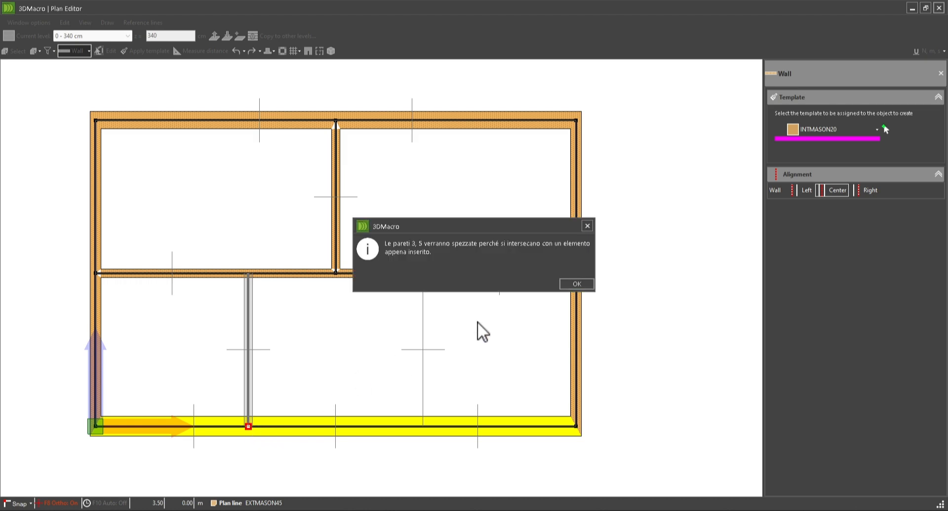
{"action": "left_click", "coordinate": [576, 283]}
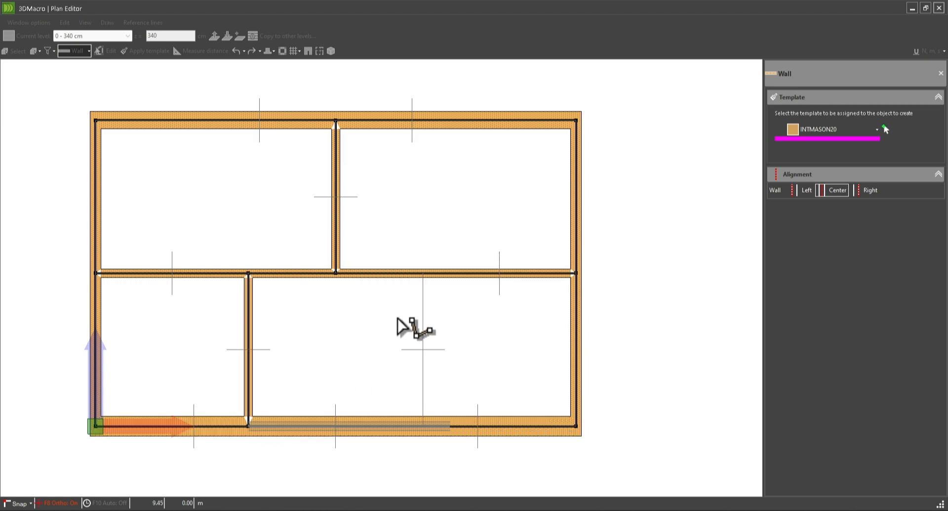
{"action": "right_click", "coordinate": [349, 317]}
{"action": "left_click", "coordinate": [374, 294]}
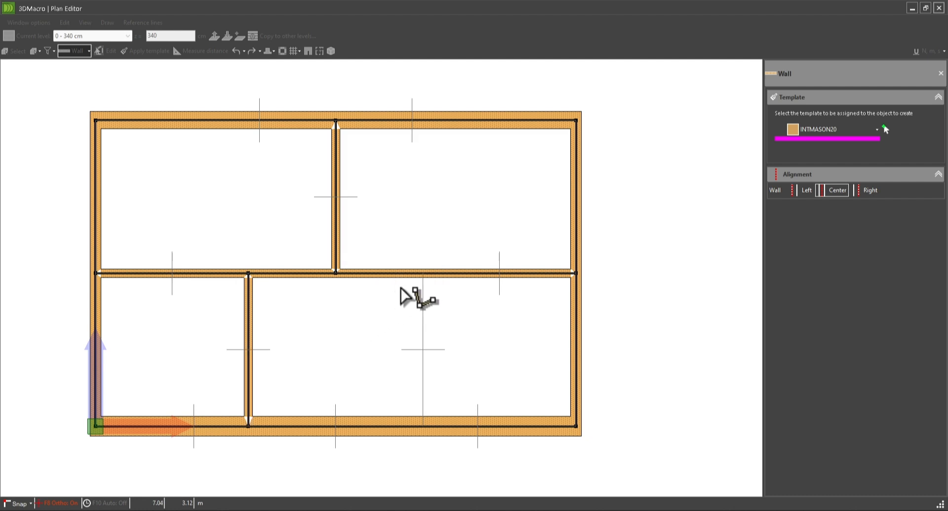
- Draw an INTMASON20 partition at x = 7.50 m between the horizontal interior wall and the lower exterior wall, and close the plan editor
{"action": "left_click", "coordinate": [423, 273]}
{"action": "left_click", "coordinate": [423, 426]}
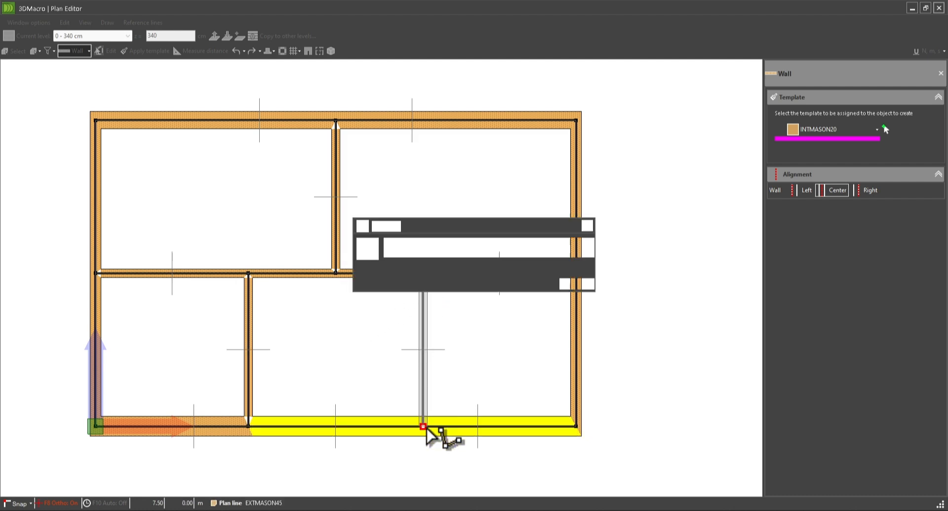
{"action": "left_click", "coordinate": [577, 284]}
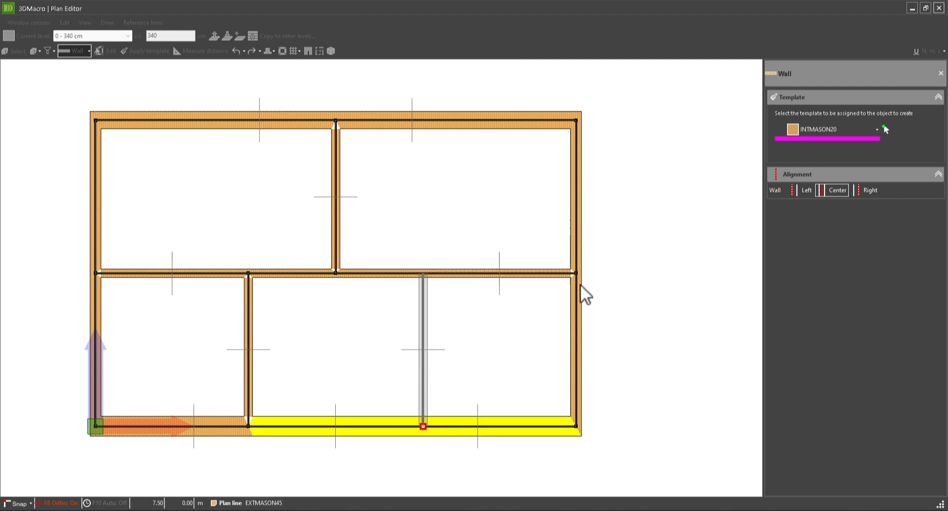
{"action": "right_click", "coordinate": [470, 310]}
{"action": "left_click", "coordinate": [503, 256]}
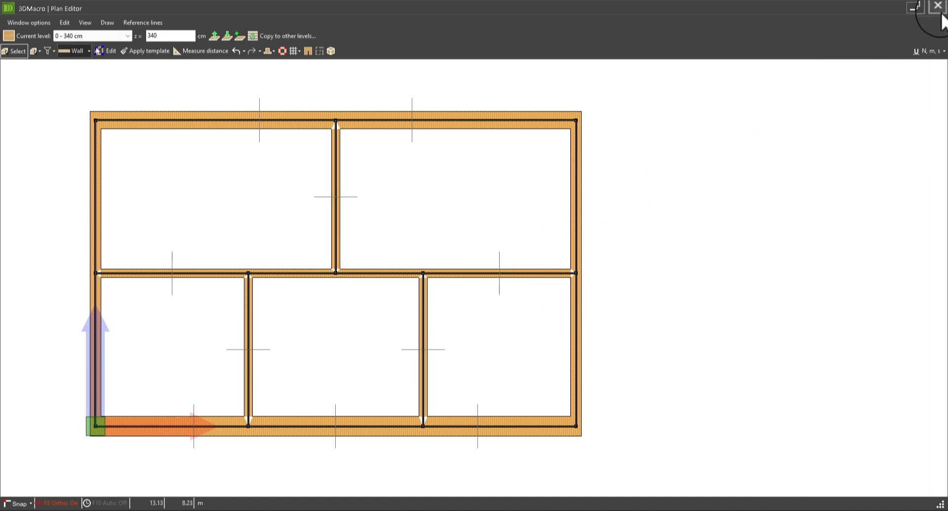
{"action": "left_click", "coordinate": [938, 8]}
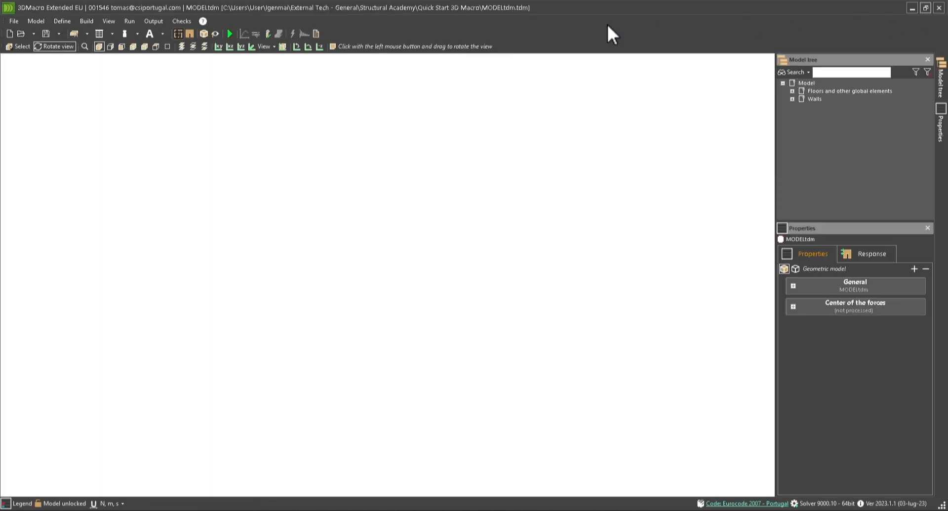
- In the plan editor, copy only the left exterior wall at level 0 - 340 cm to all higher levels
{"action": "left_click", "coordinate": [179, 34]}
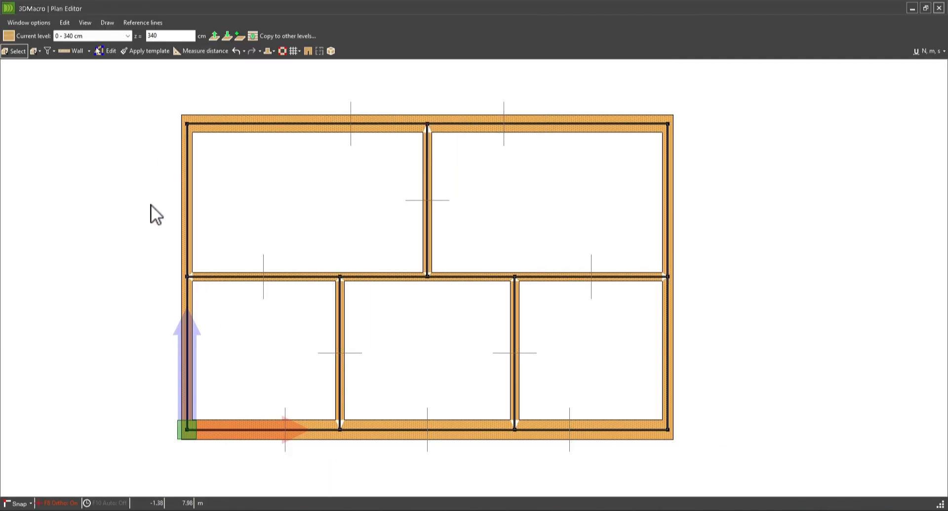
{"action": "left_click_drag", "start_coordinate": [127, 80], "coordinate": [217, 462]}
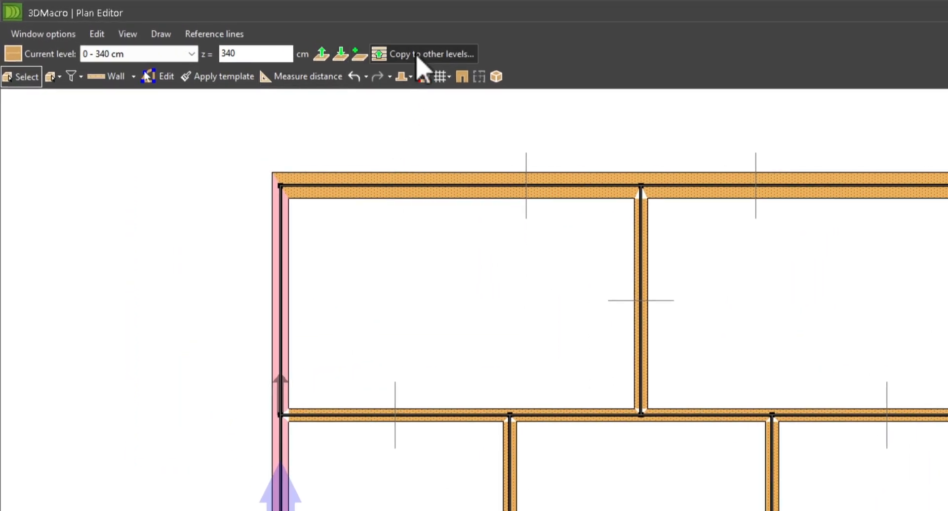
{"action": "left_click", "coordinate": [417, 56]}
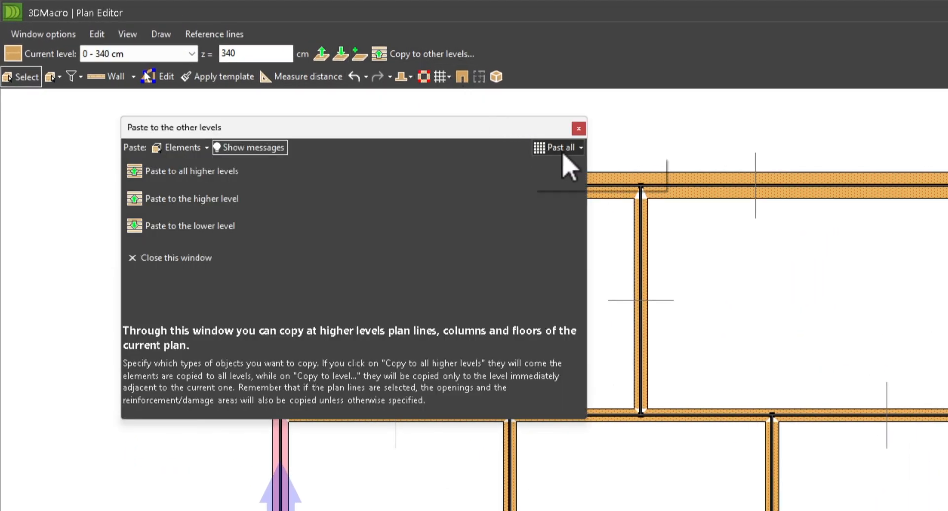
{"action": "left_click", "coordinate": [563, 153]}
{"action": "left_click", "coordinate": [570, 184]}
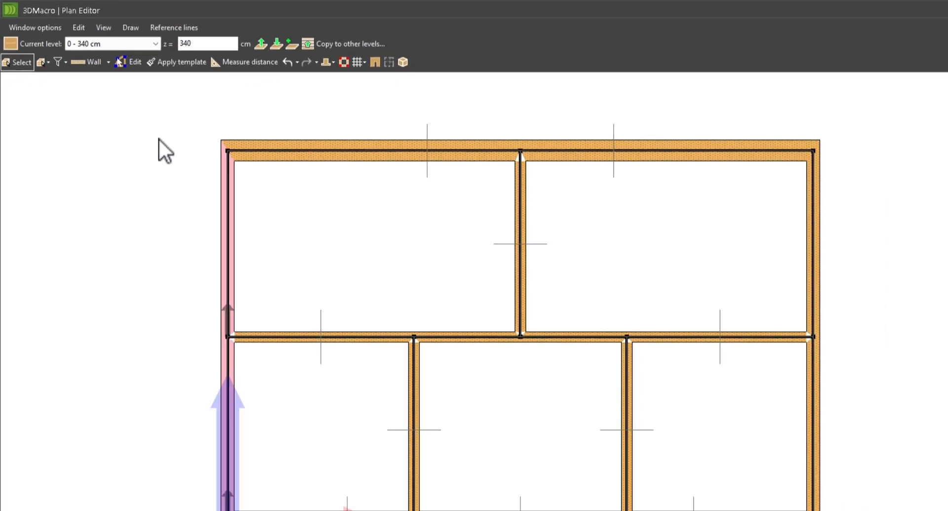
- Copy only the right exterior wall to all higher levels, limiting the paste to selected elements
{"action": "left_click_drag", "start_coordinate": [785, 113], "coordinate": [893, 510]}
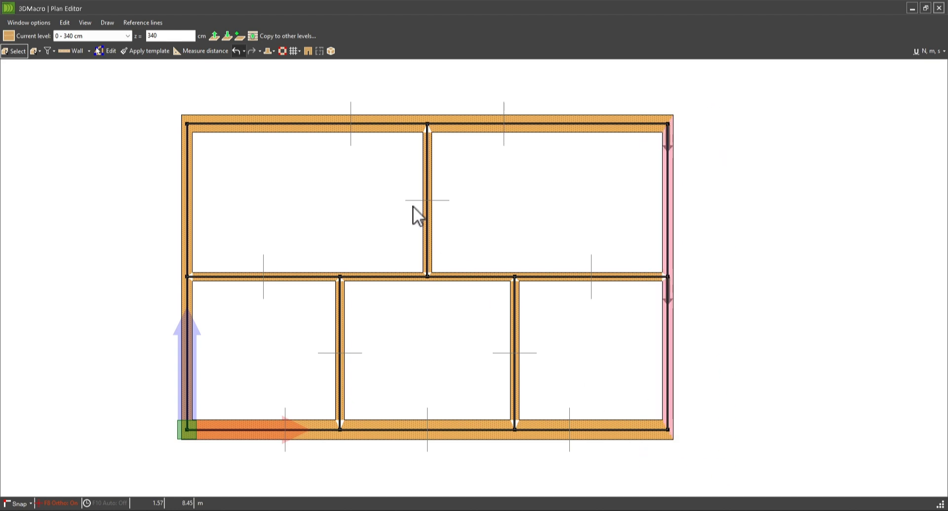
{"action": "left_click", "coordinate": [282, 36]}
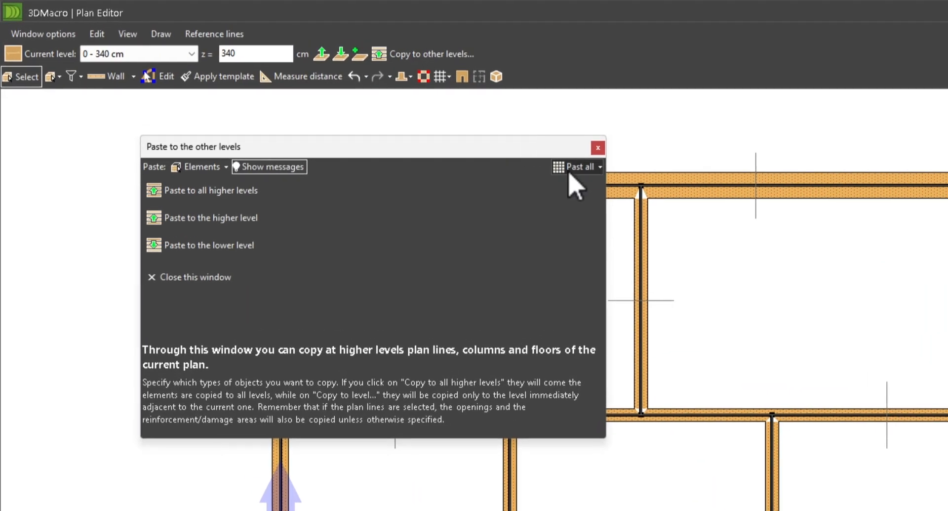
{"action": "left_click", "coordinate": [571, 171]}
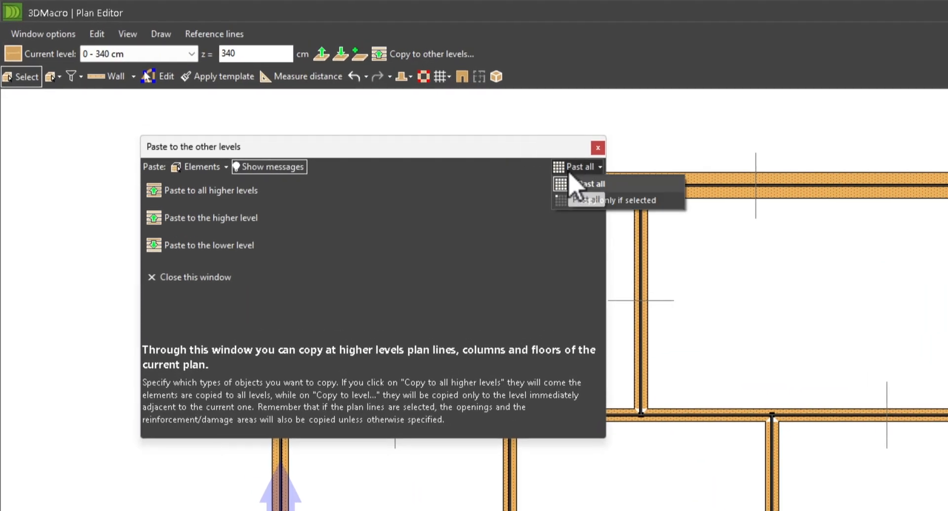
{"action": "left_click", "coordinate": [576, 199]}
{"action": "left_click", "coordinate": [210, 193]}
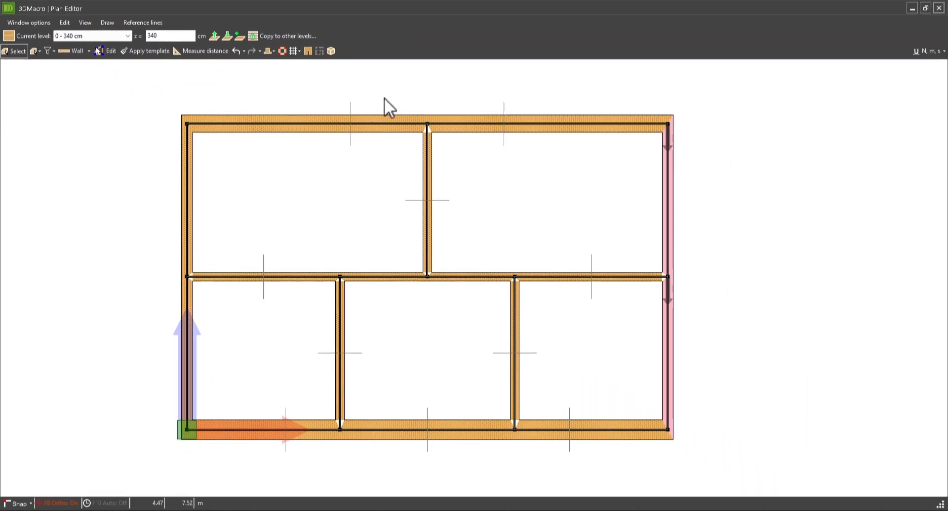
- Copy only the upper partition between the top exterior wall and the horizontal interior wall to all higher levels
{"action": "left_click_drag", "start_coordinate": [385, 92], "coordinate": [458, 289]}
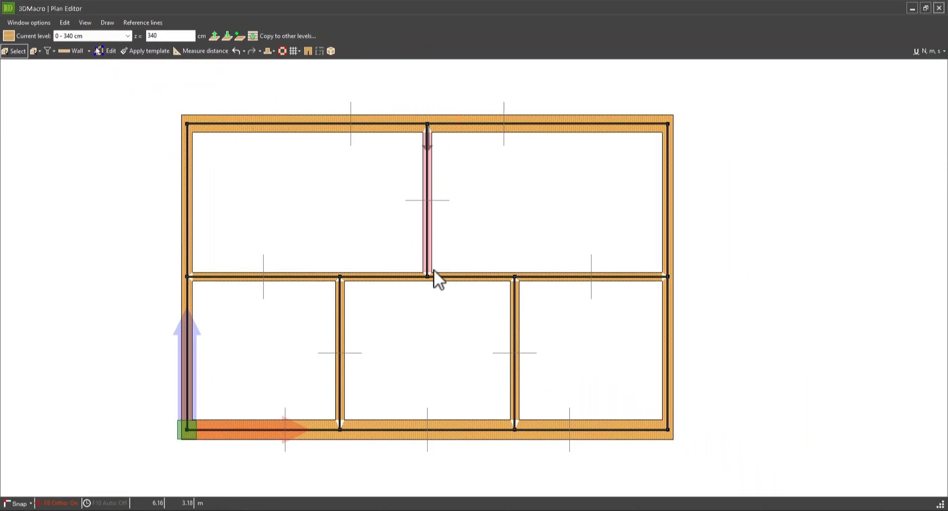
{"action": "left_click", "coordinate": [254, 35]}
{"action": "left_click", "coordinate": [384, 126]}
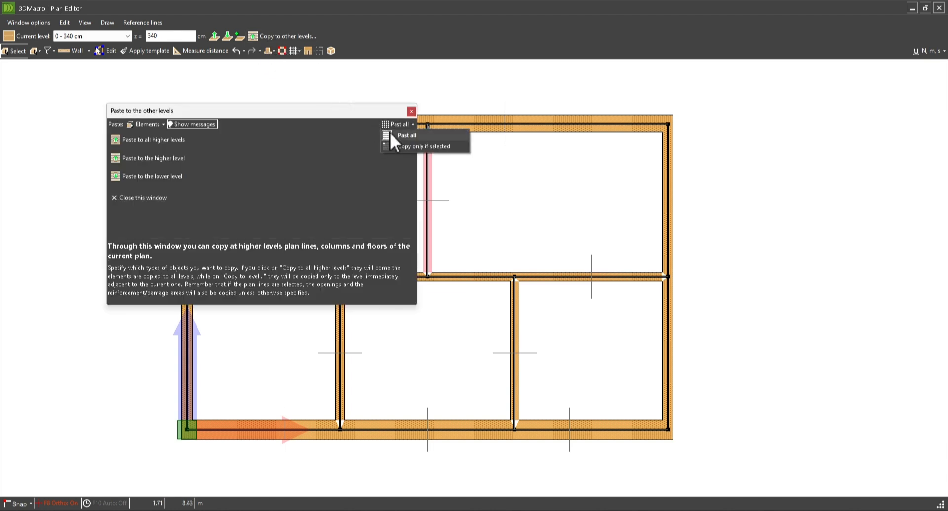
{"action": "left_click", "coordinate": [399, 145]}
{"action": "left_click", "coordinate": [159, 144]}
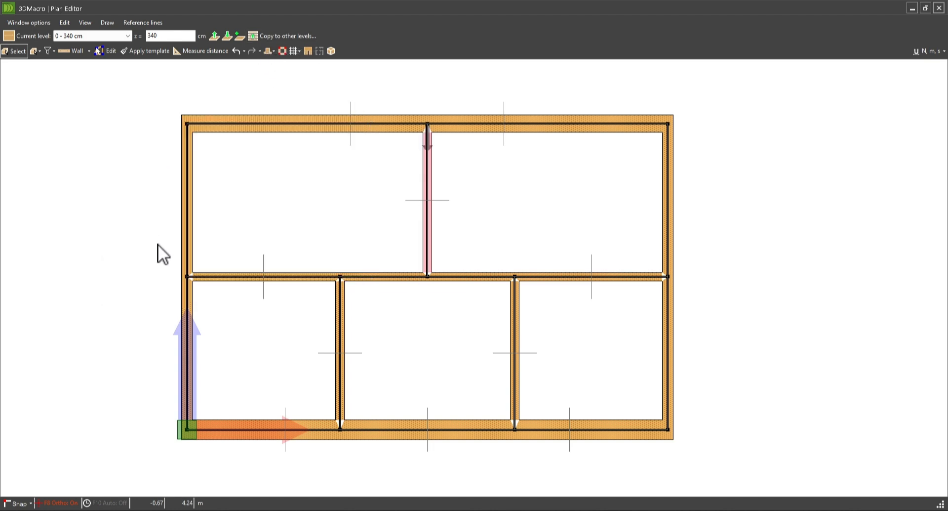
- Copy only the full-width horizontal interior wall to all higher levels
{"action": "left_click_drag", "start_coordinate": [159, 250], "coordinate": [692, 310]}
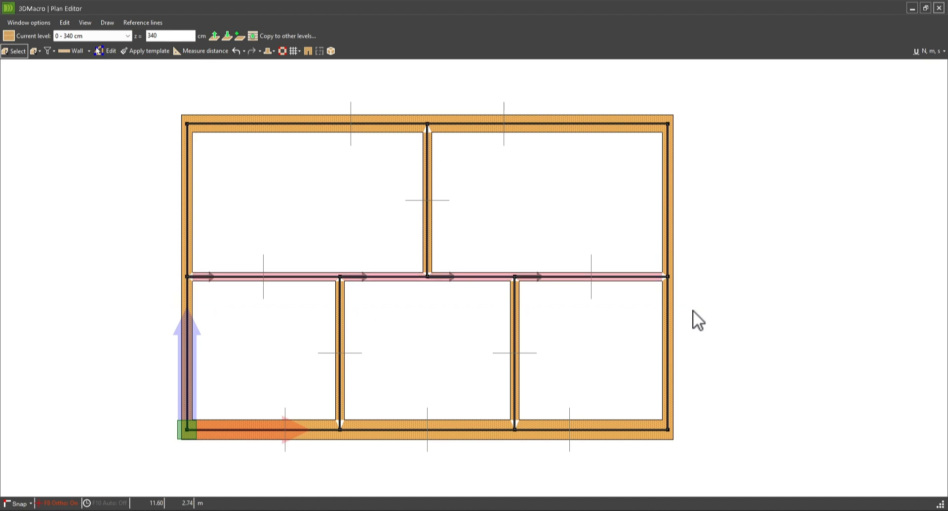
{"action": "left_click", "coordinate": [282, 37]}
{"action": "left_click", "coordinate": [408, 138]}
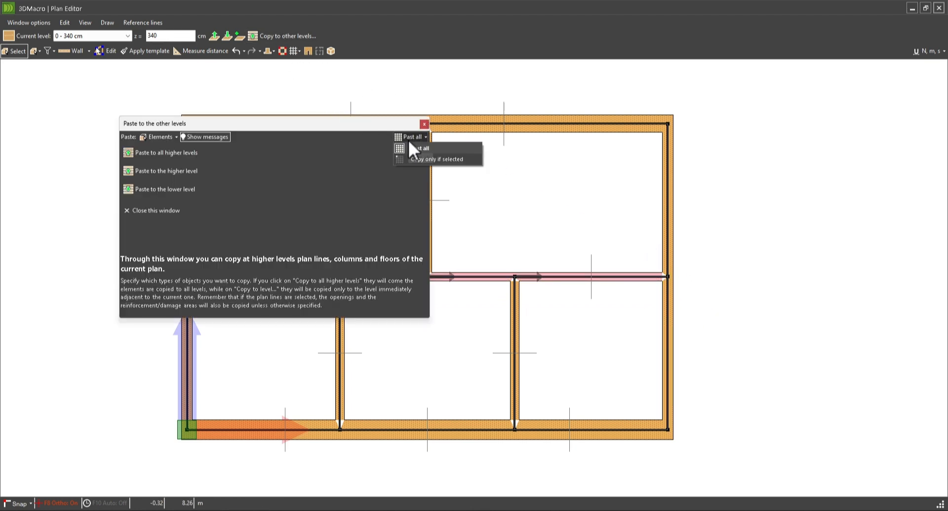
{"action": "left_click", "coordinate": [406, 158]}
{"action": "left_click", "coordinate": [192, 154]}
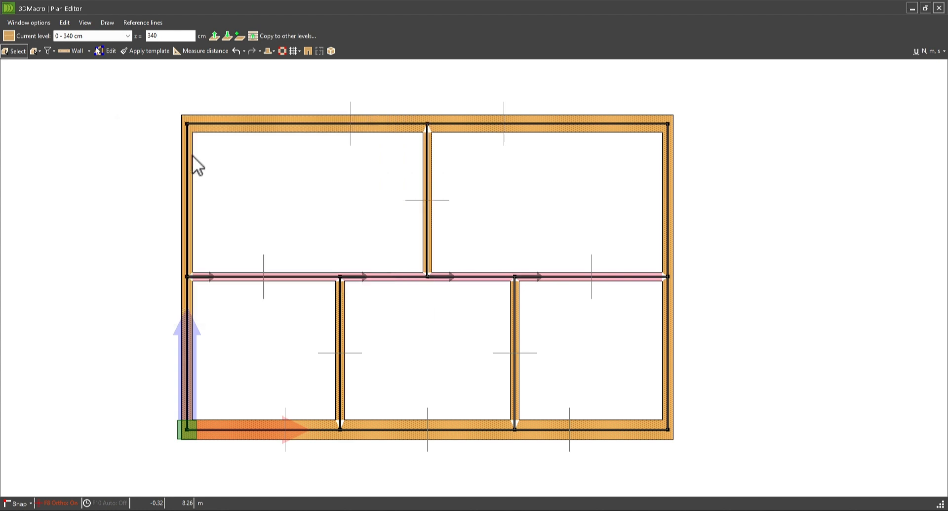
- Copy only the lower-left partition at x = 3.50 m to all higher levels
{"action": "left_click_drag", "start_coordinate": [295, 234], "coordinate": [365, 475]}
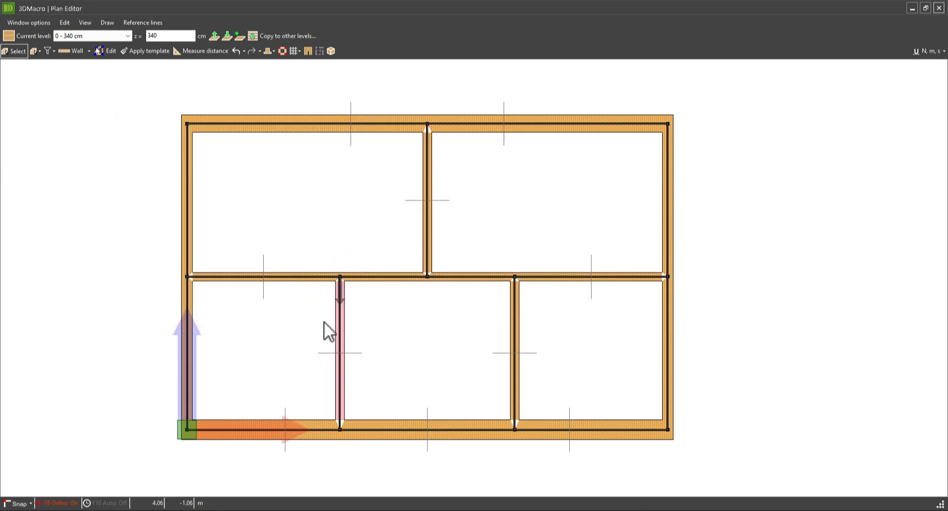
{"action": "left_click", "coordinate": [253, 37]}
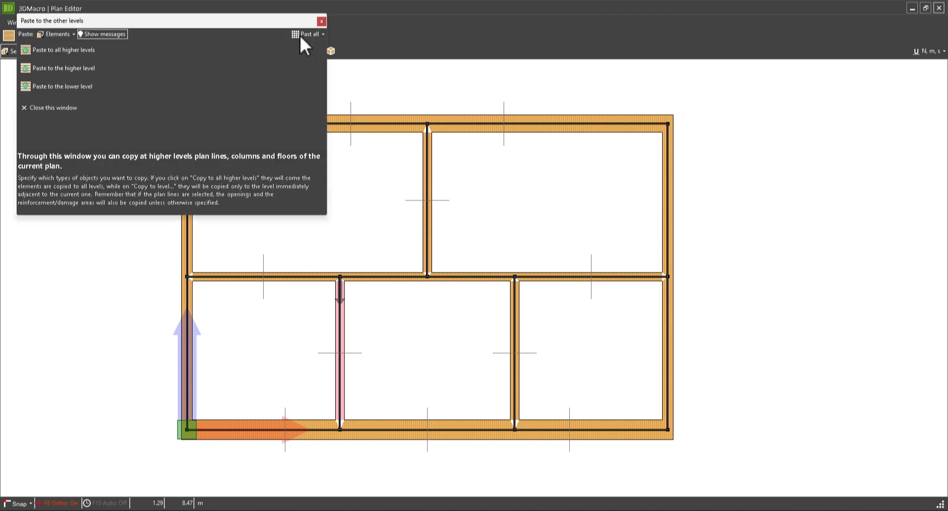
{"action": "left_click", "coordinate": [303, 35]}
{"action": "left_click", "coordinate": [343, 56]}
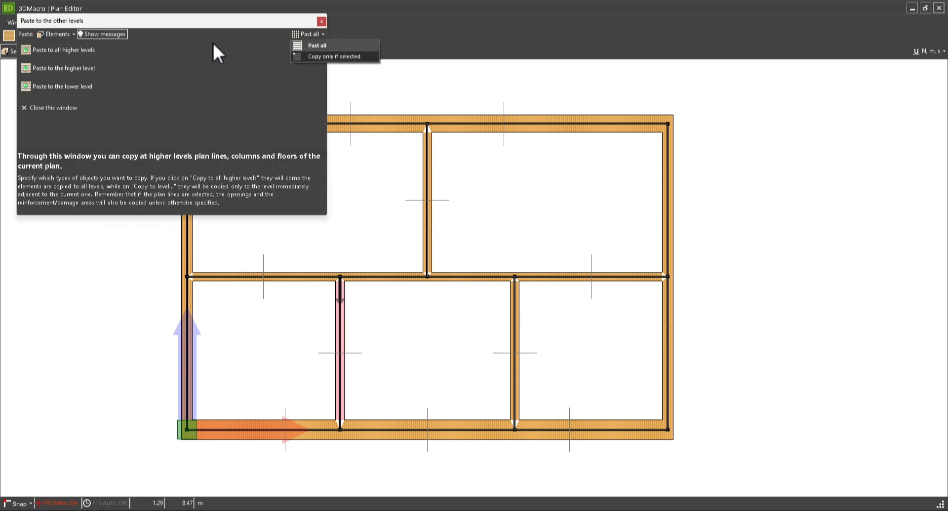
{"action": "left_click", "coordinate": [92, 52]}
- Copy only the lower-right partition at x = 7.50 m to all higher levels, and close the plan editor
{"action": "left_click", "coordinate": [514, 314]}
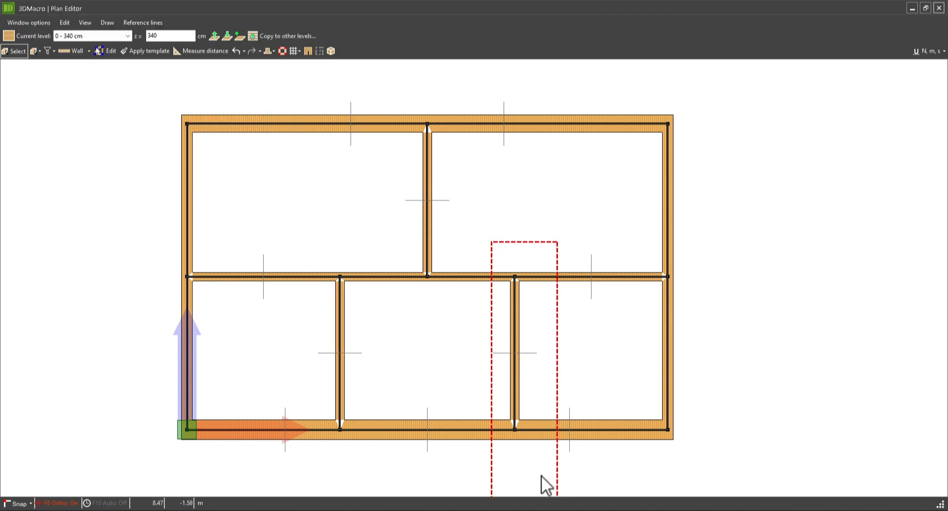
{"action": "left_click", "coordinate": [277, 35]}
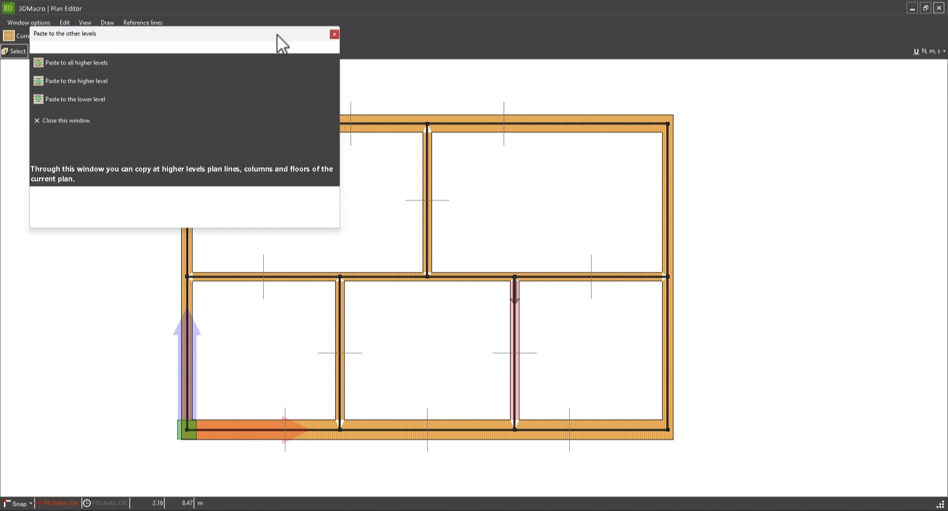
{"action": "left_click", "coordinate": [301, 48]}
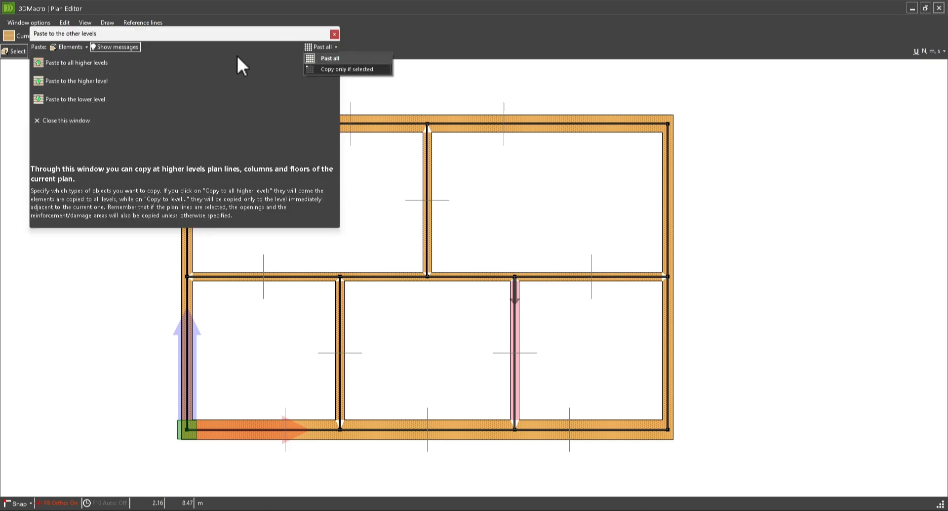
{"action": "left_click", "coordinate": [102, 63]}
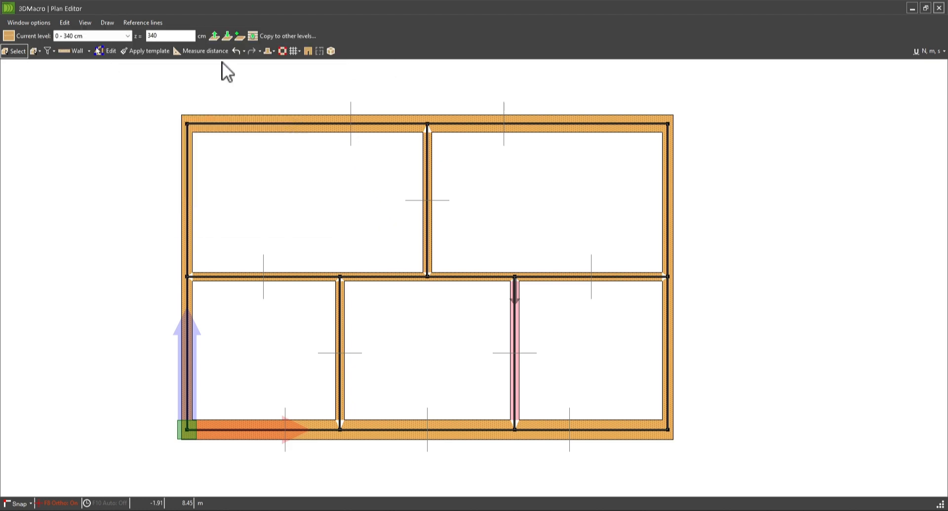
{"action": "left_click", "coordinate": [939, 8]}
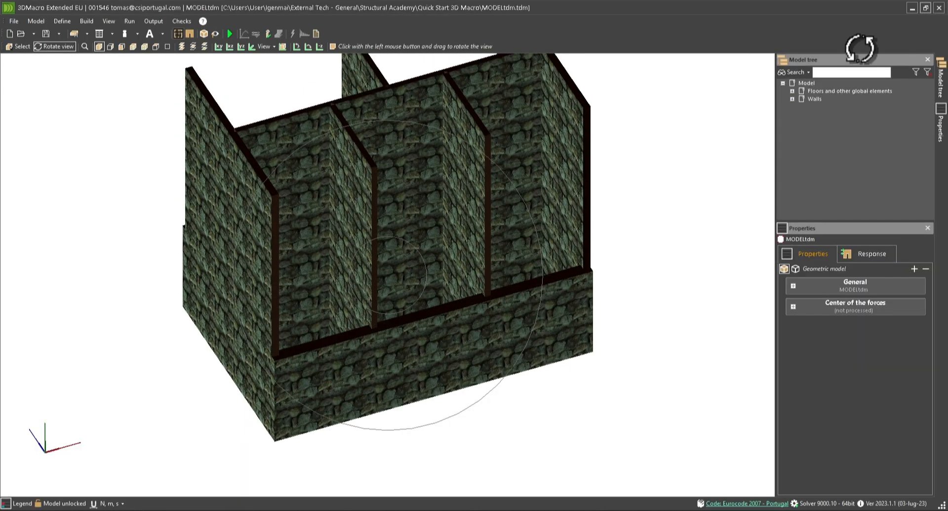
- Inspect the copied walls in 3D, and open the wall editor with Wall 1, the upper exterior wall, as current wall
{"action": "left_click_drag", "start_coordinate": [582, 165], "coordinate": [442, 231]}
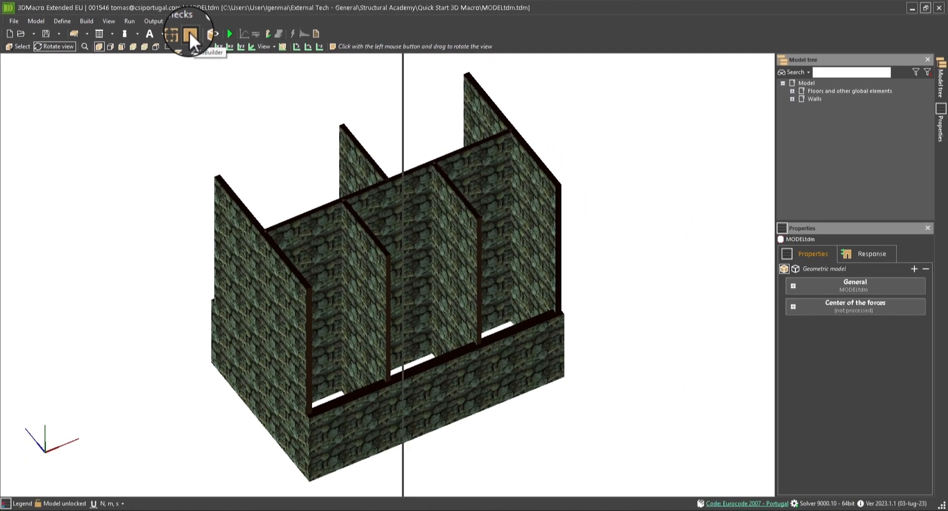
{"action": "left_click", "coordinate": [256, 47]}
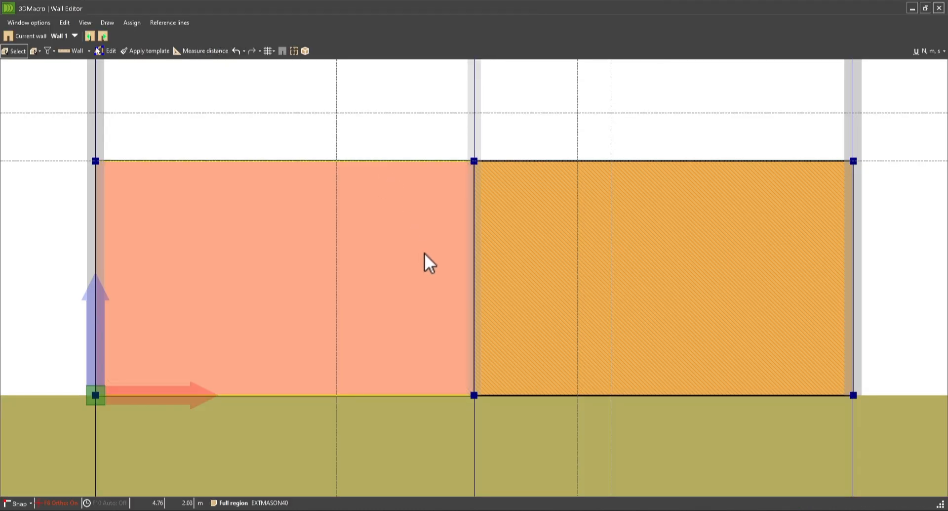
{"action": "scroll", "coordinate": [425, 253], "scroll_direction": "down", "scroll_amount": 2}
{"action": "middle_click_drag", "start_coordinate": [411, 218], "coordinate": [409, 250]}
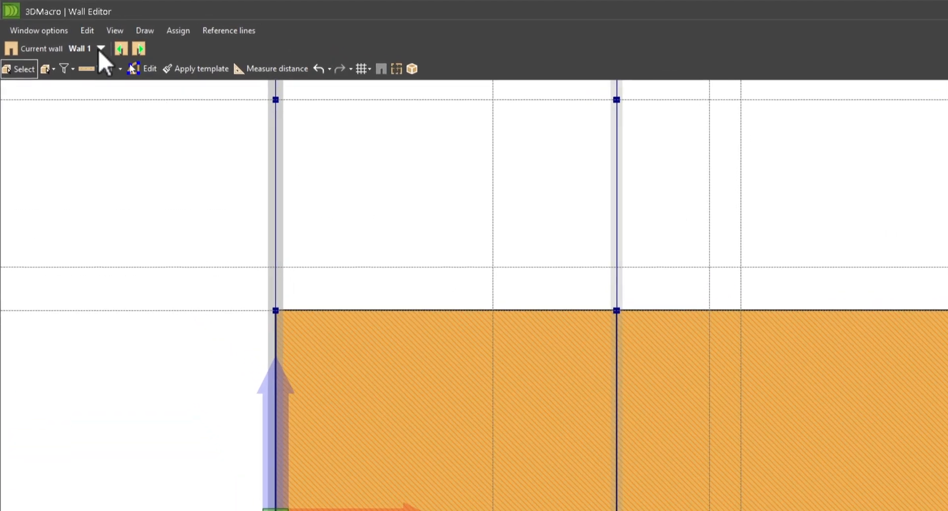
{"action": "left_click", "coordinate": [101, 48]}
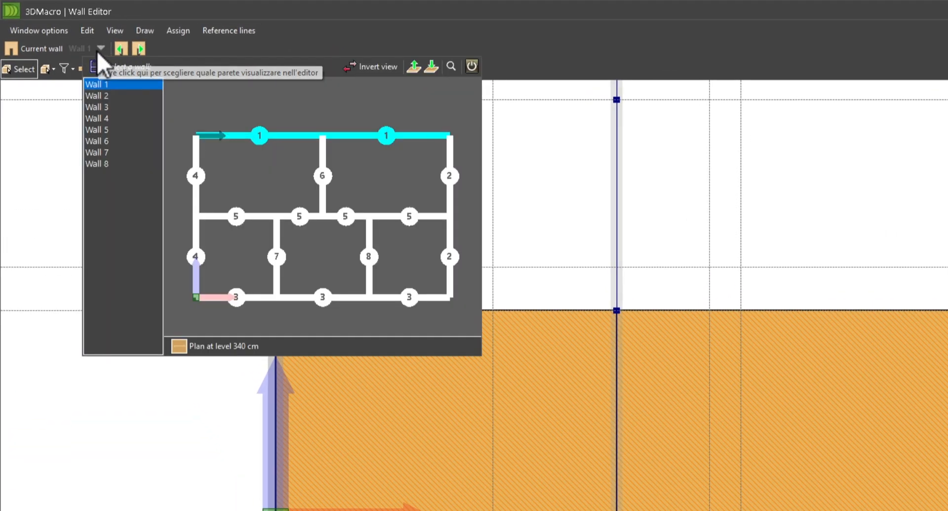
{"action": "left_click", "coordinate": [260, 132]}
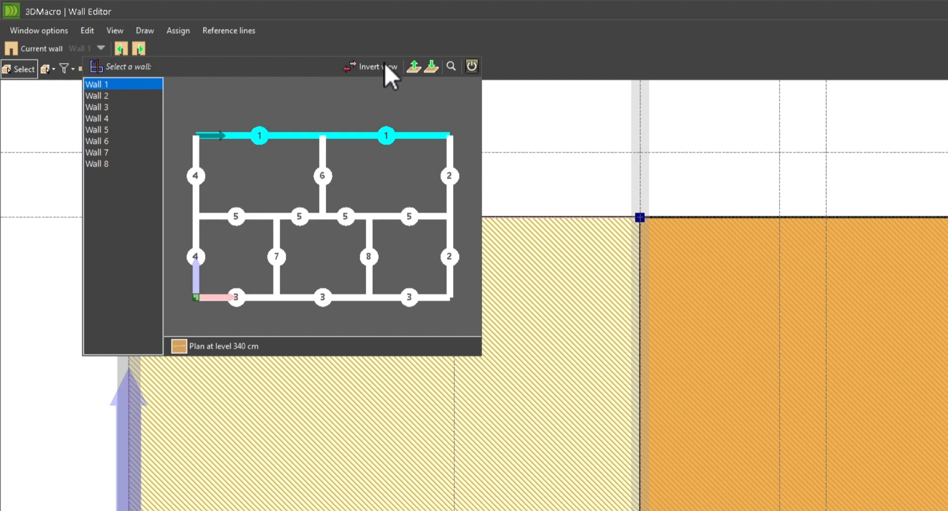
{"action": "left_click", "coordinate": [475, 63]}
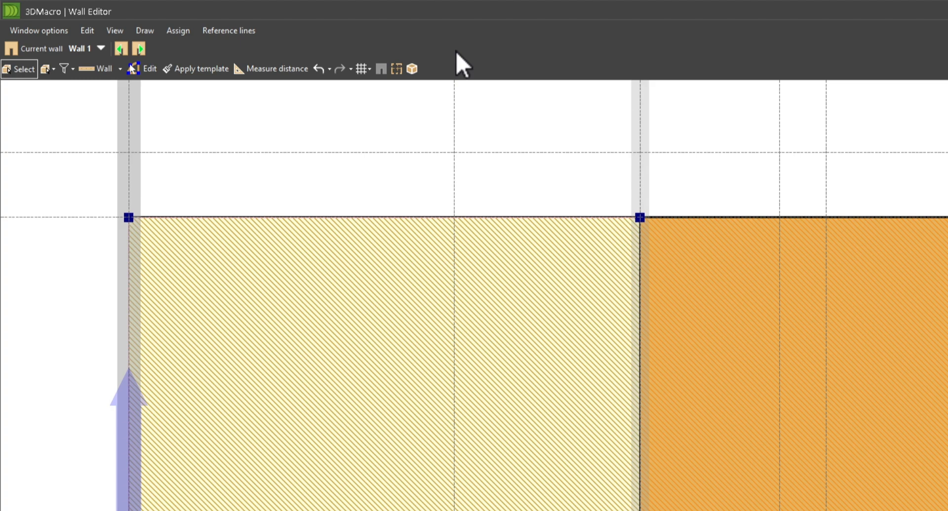
- Import Wall 1's reference lines from the first DXF file using layer 0, origin 0, 0 and 0.01 m per CAD unit
{"action": "left_click", "coordinate": [239, 33]}
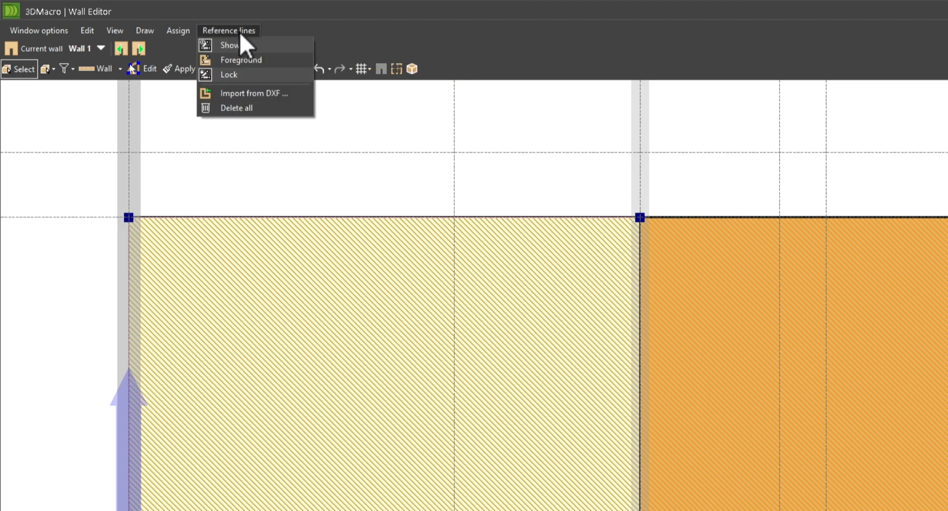
{"action": "left_click", "coordinate": [247, 89]}
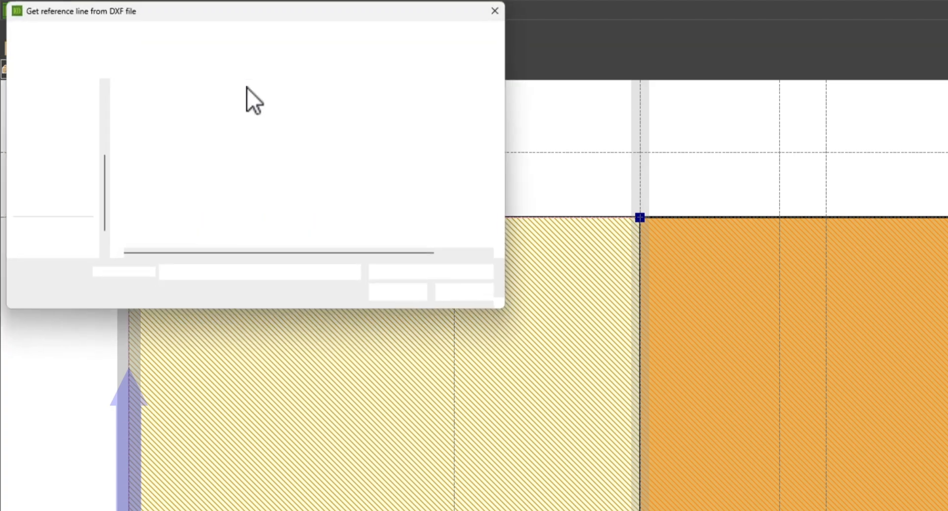
{"action": "left_click", "coordinate": [174, 113]}
{"action": "double_click", "coordinate": [174, 114]}
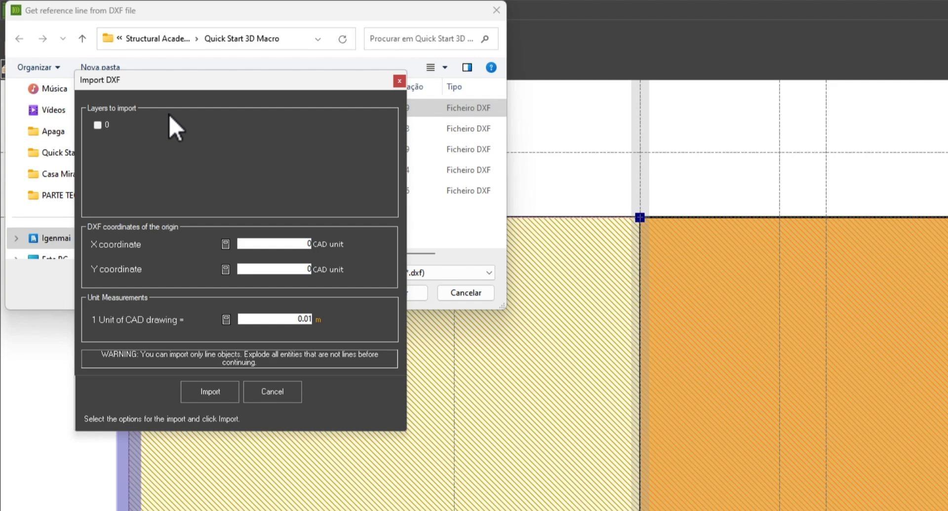
{"action": "left_click", "coordinate": [98, 125]}
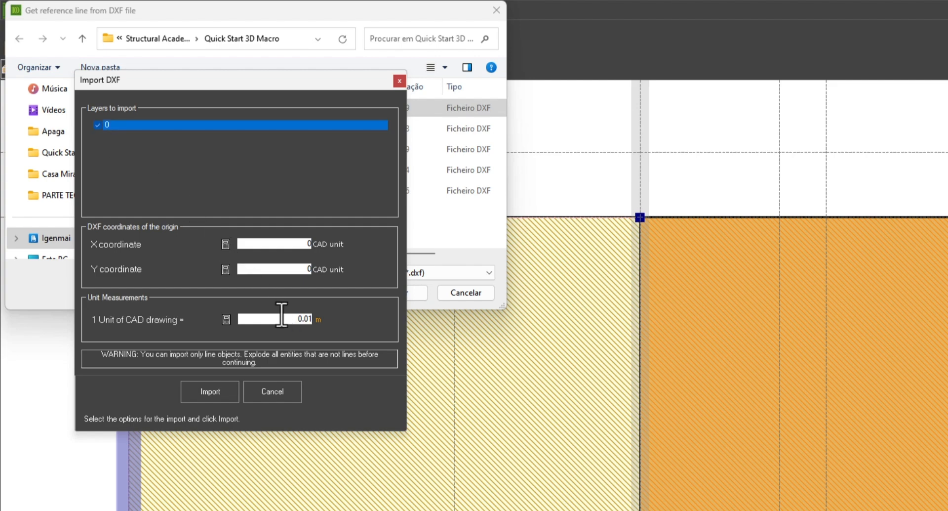
{"action": "left_click", "coordinate": [212, 392]}
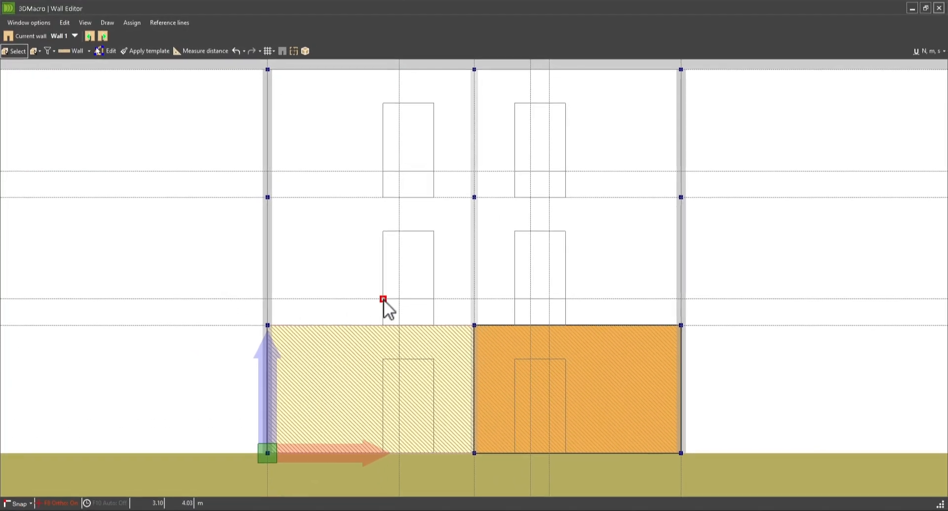
- Create two ground-floor door openings in Wall 1 over the reference rectangles, with lower-right corners at x = 4.43 m and 7.92 m
{"action": "middle_click_drag", "start_coordinate": [383, 298], "coordinate": [337, 254]}
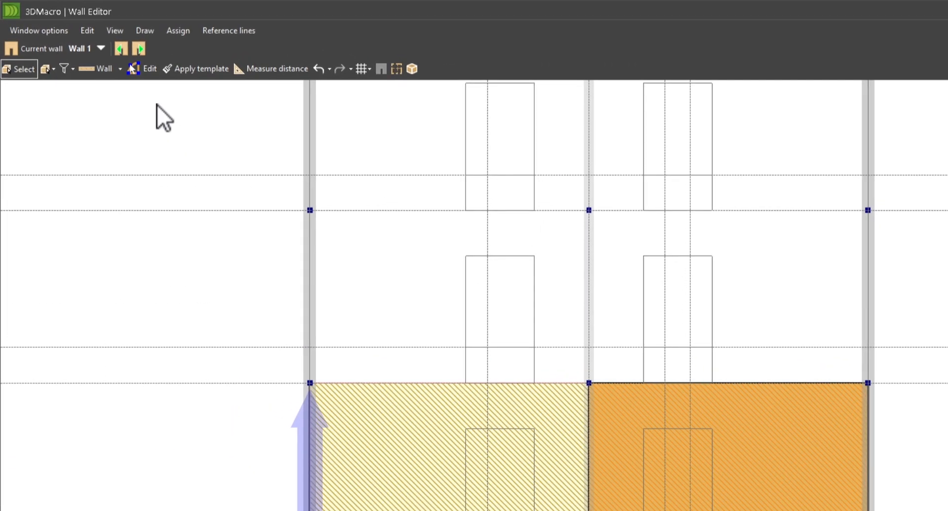
{"action": "left_click", "coordinate": [110, 70]}
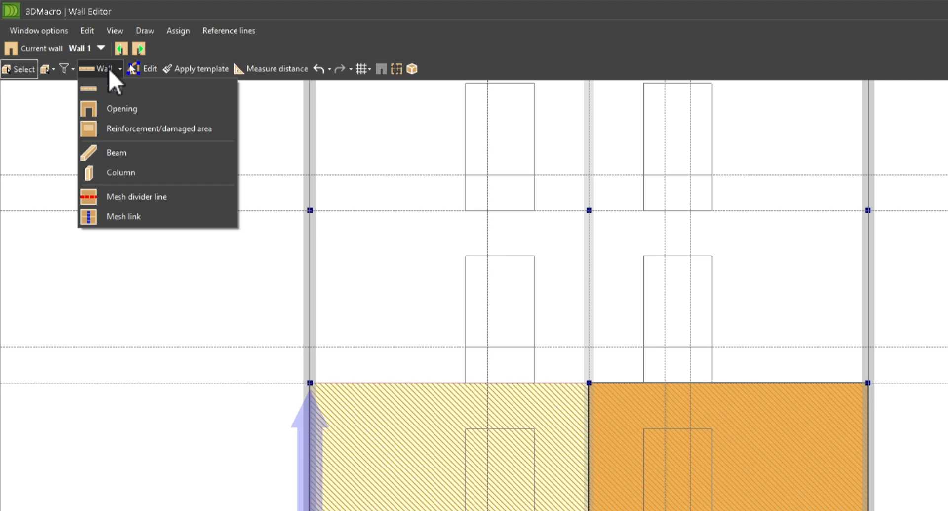
{"action": "left_click", "coordinate": [119, 108]}
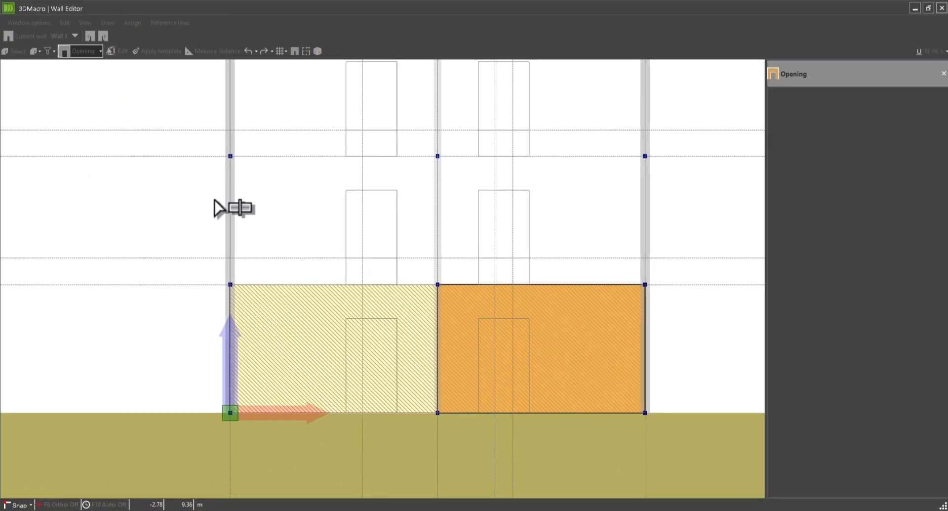
{"action": "left_click", "coordinate": [345, 317]}
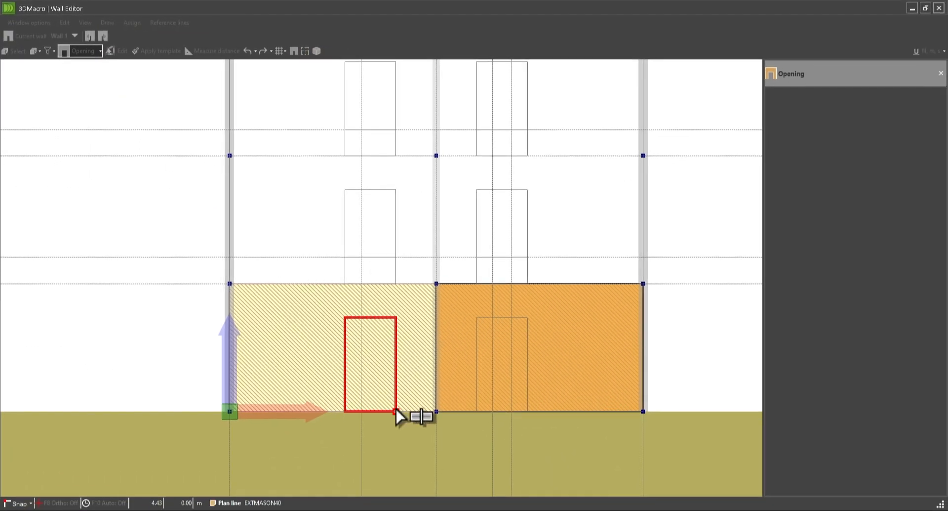
{"action": "left_click", "coordinate": [397, 412]}
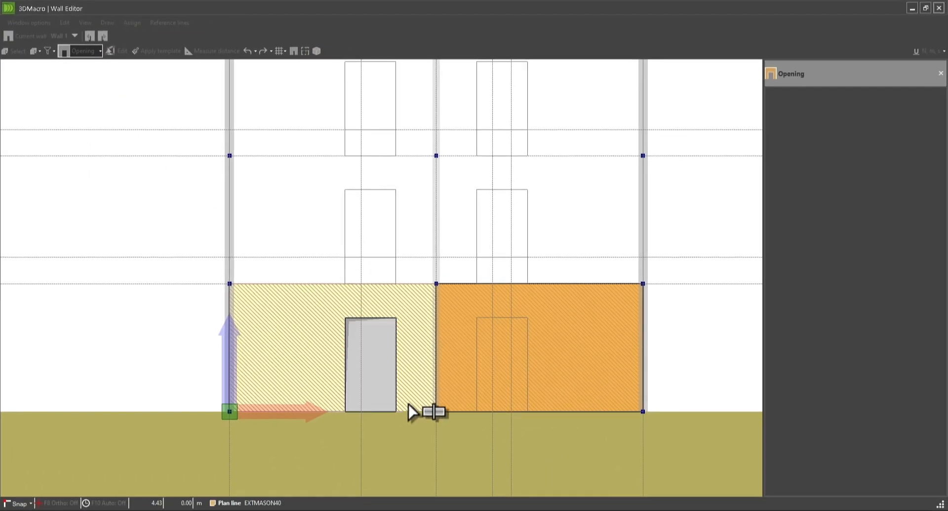
{"action": "left_click", "coordinate": [477, 318]}
{"action": "left_click", "coordinate": [528, 412]}
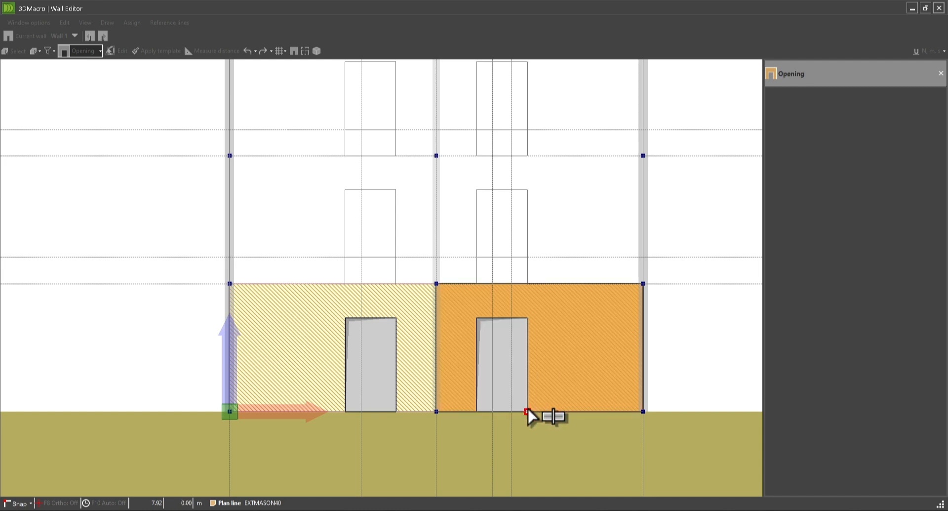
{"action": "right_click", "coordinate": [452, 192]}
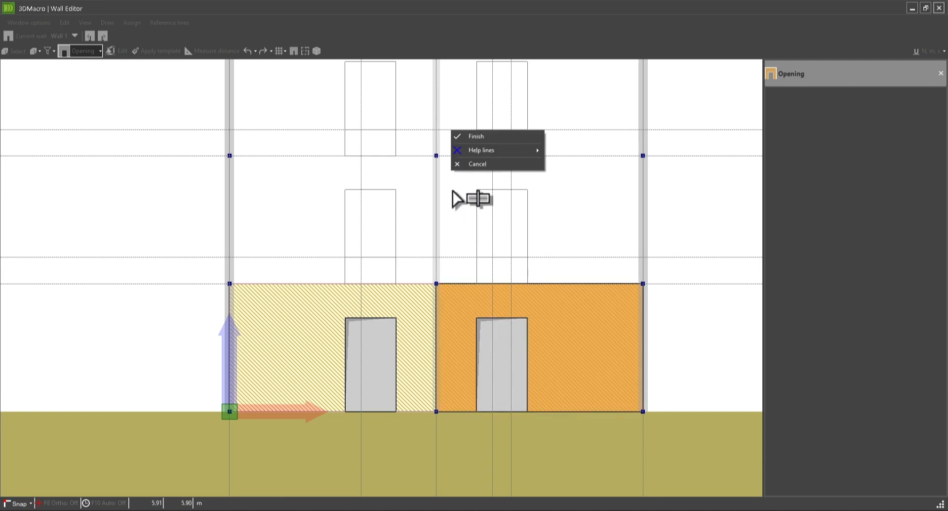
{"action": "left_click", "coordinate": [469, 133]}
- Draw an EXTMASON45 wall panel in the second storey's left bay, from its upper-left node down to x = 5.50 m, height 4.10 m
{"action": "middle_click_drag", "start_coordinate": [455, 215], "coordinate": [473, 271]}
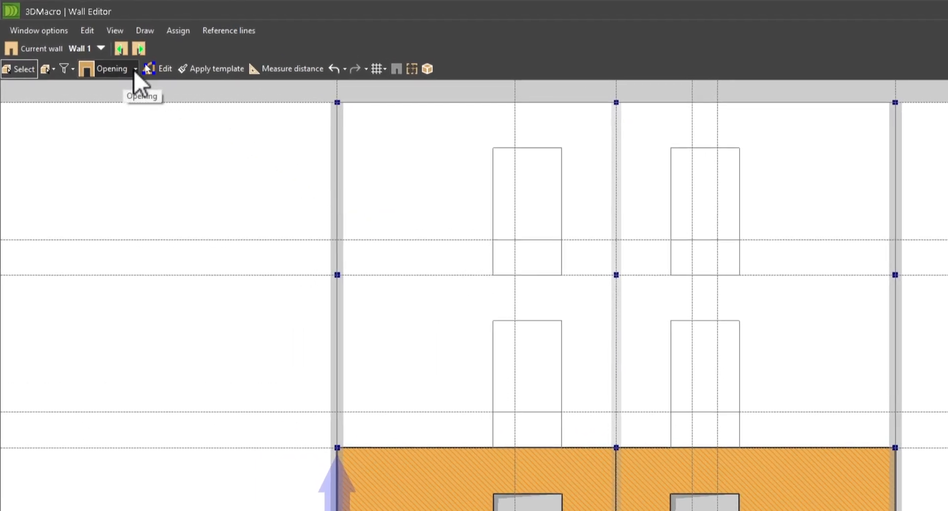
{"action": "left_click", "coordinate": [135, 70]}
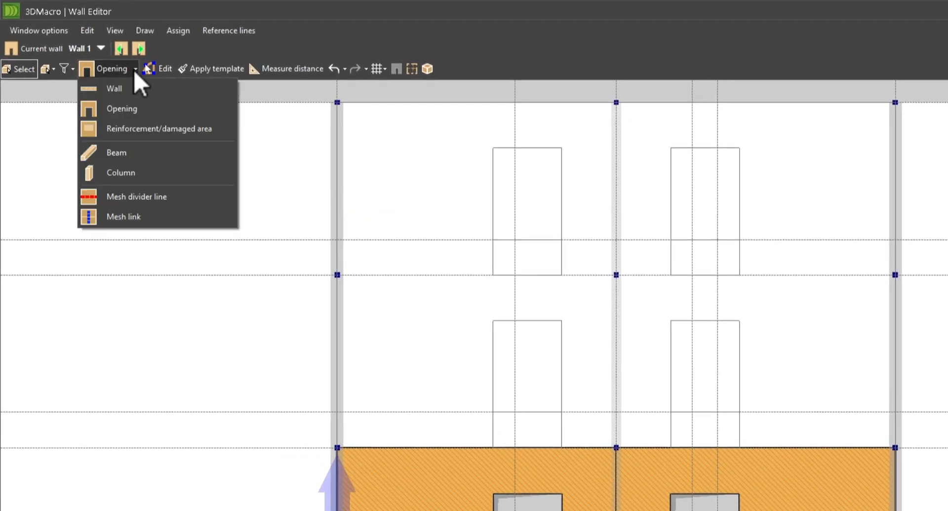
{"action": "left_click", "coordinate": [114, 89]}
{"action": "left_click", "coordinate": [832, 185]}
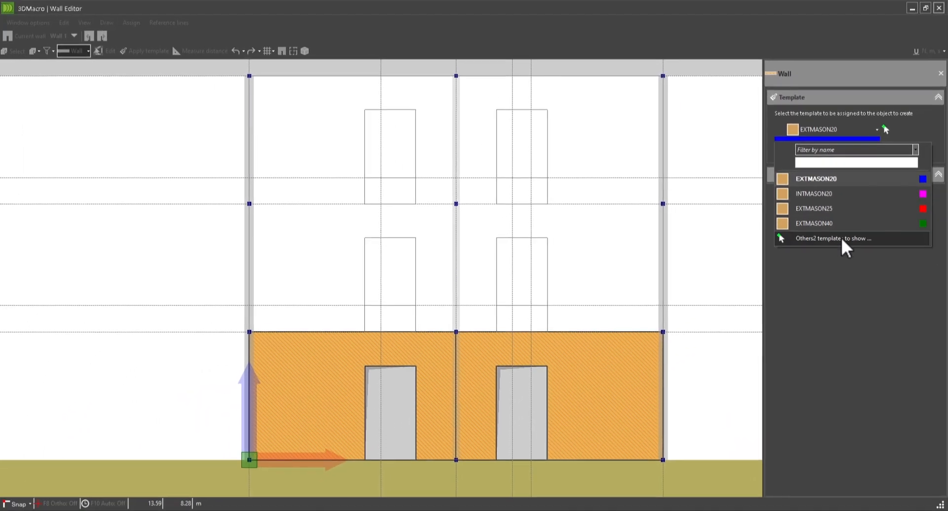
{"action": "left_click", "coordinate": [814, 321]}
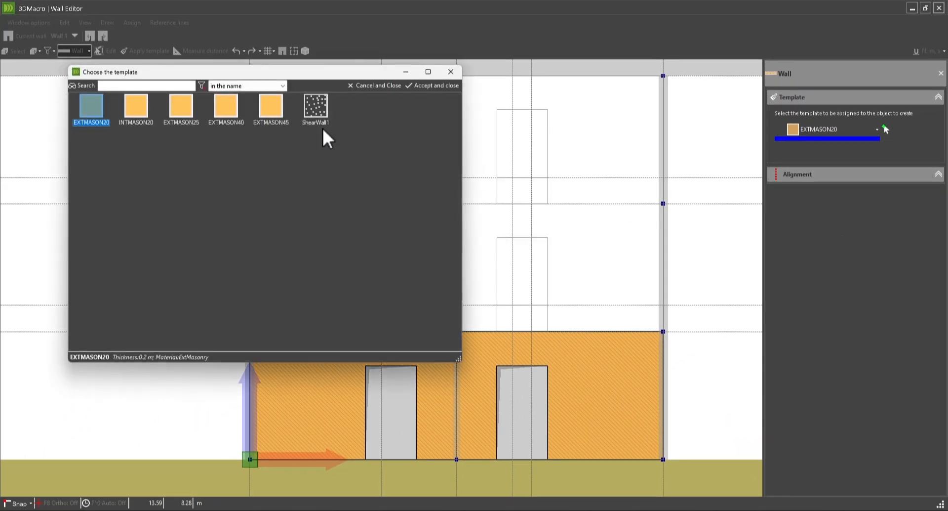
{"action": "left_click", "coordinate": [271, 109]}
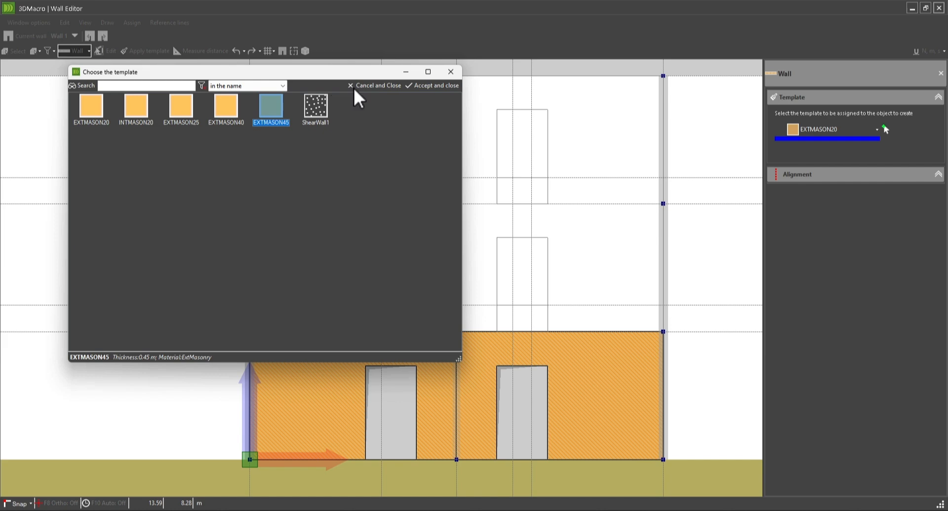
{"action": "left_click", "coordinate": [451, 72]}
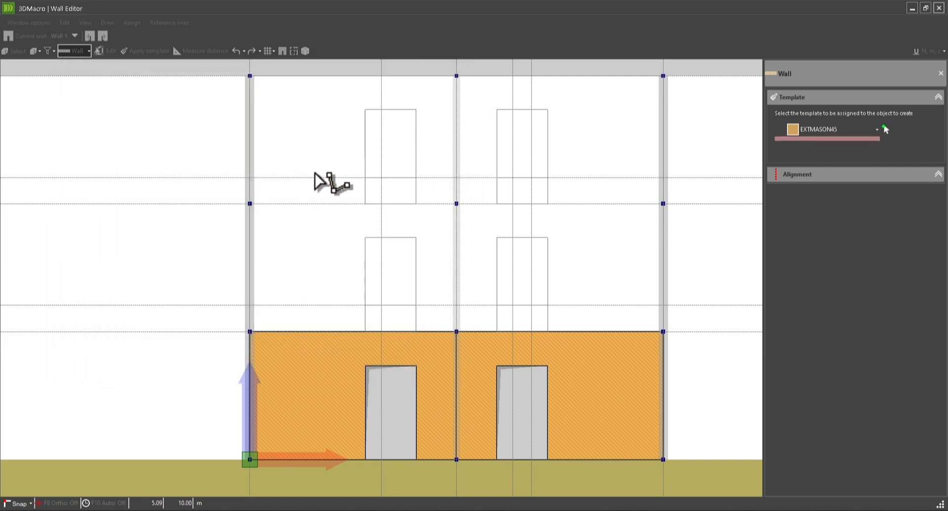
{"action": "left_click", "coordinate": [250, 204]}
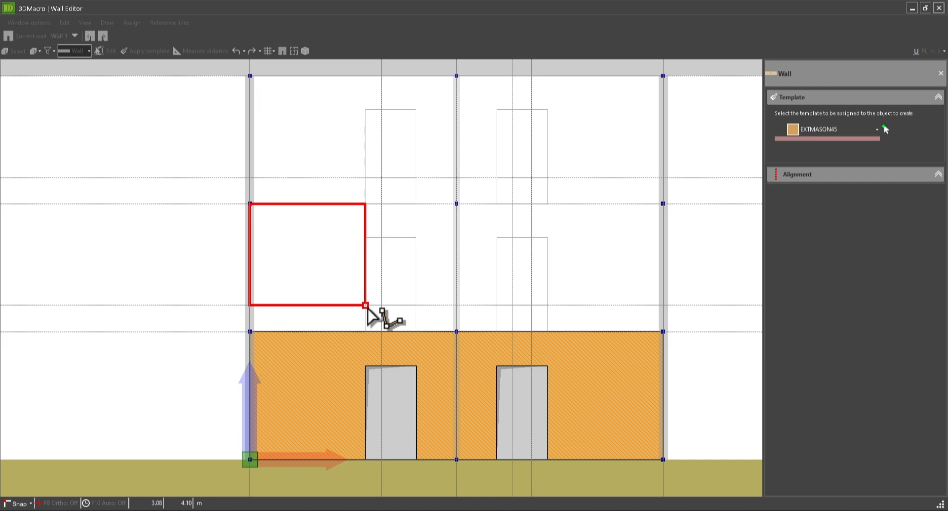
{"action": "left_click", "coordinate": [455, 305]}
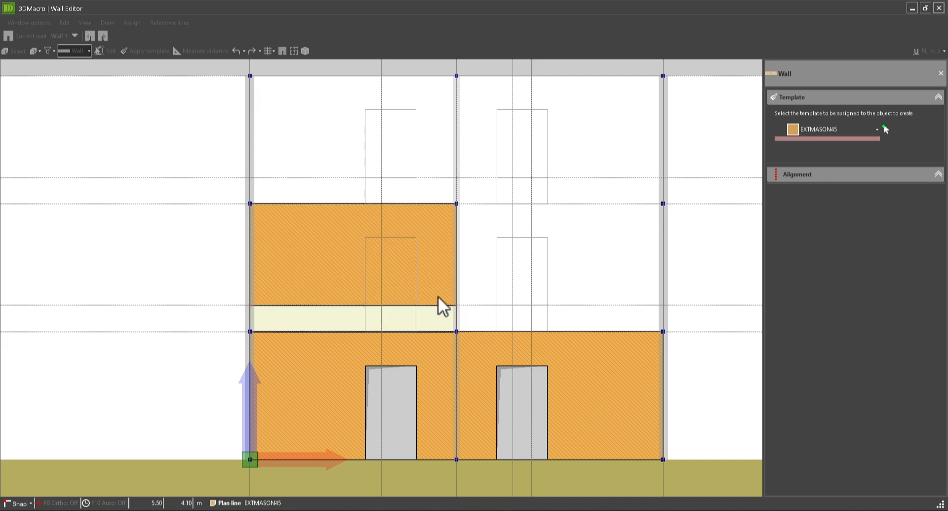
- Fill the left bay's strip between heights 3.40 and 4.10 m with three EXTMASON45 panels, divided at x = 3.08 and 4.43 m
{"action": "left_click", "coordinate": [250, 304]}
{"action": "left_click", "coordinate": [366, 331]}
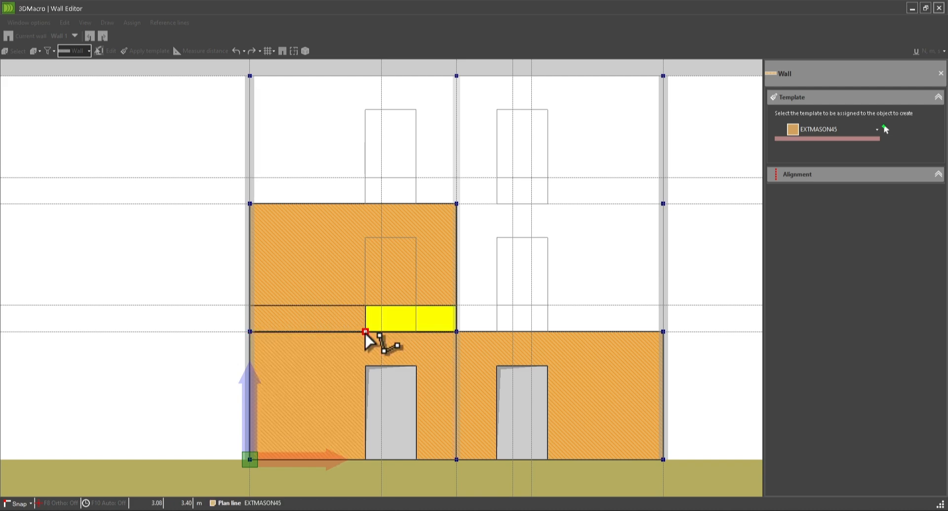
{"action": "left_click", "coordinate": [416, 306]}
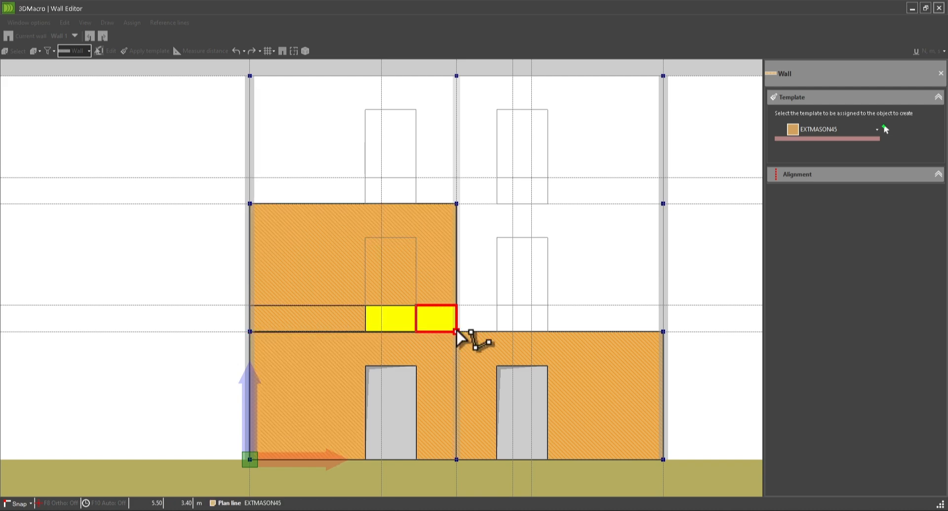
{"action": "left_click", "coordinate": [457, 331]}
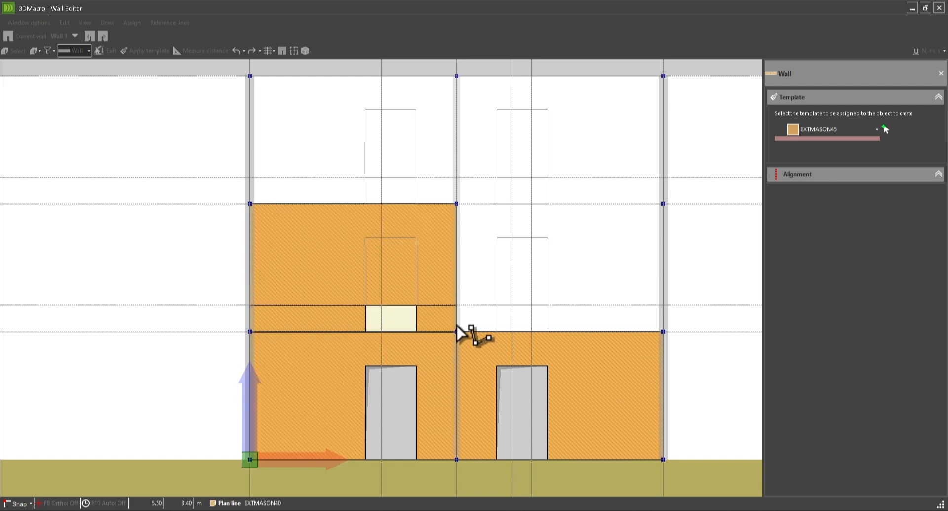
{"action": "left_click", "coordinate": [366, 306]}
{"action": "left_click", "coordinate": [415, 330]}
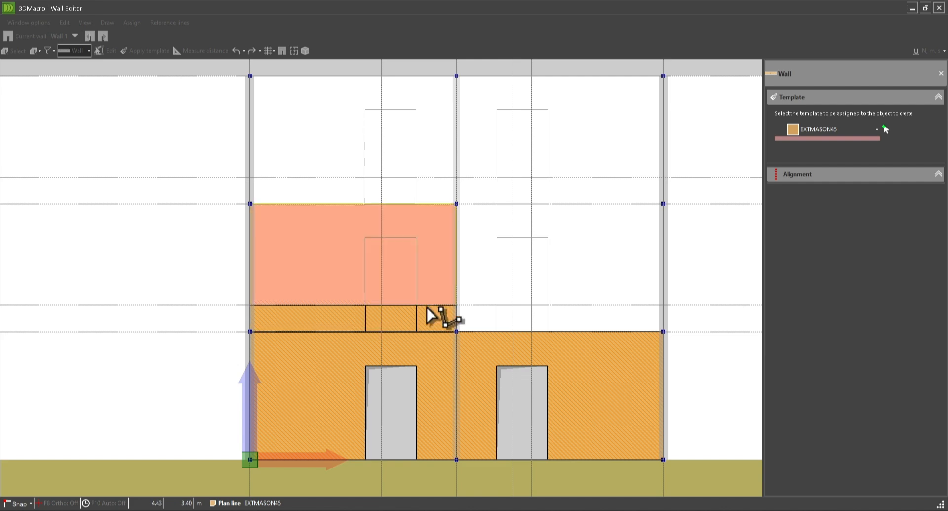
- Draw an EXTMASON45 wall panel across the second storey's right bay, from its upper-left node down to the 4.10 m reference line
{"action": "left_click", "coordinate": [470, 207]}
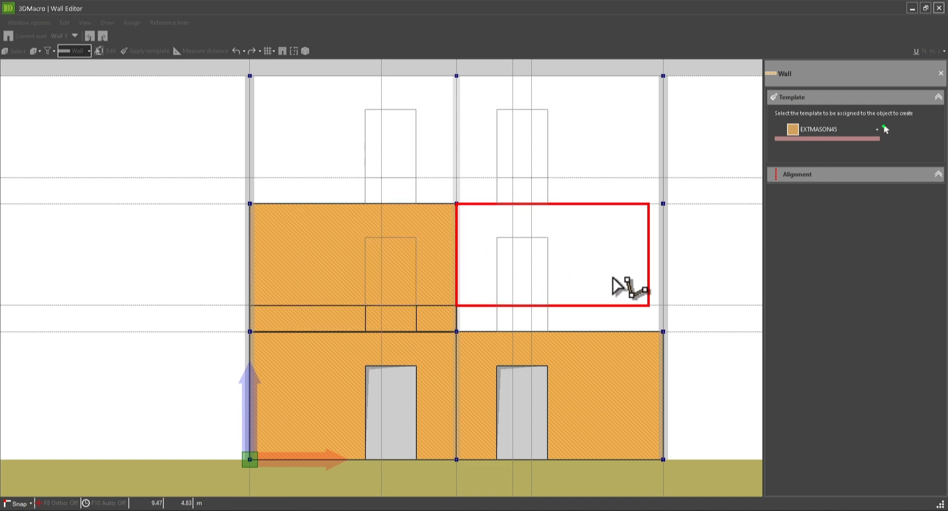
{"action": "left_click", "coordinate": [663, 305]}
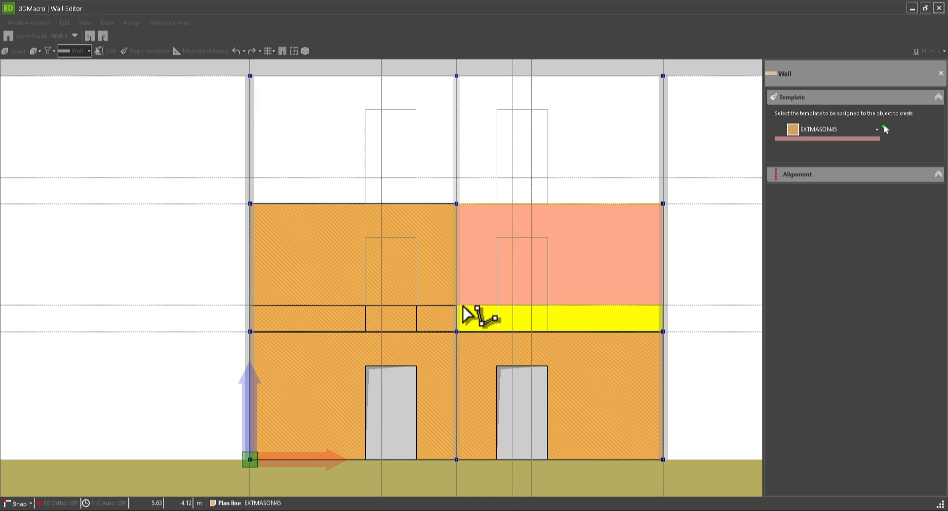
{"action": "left_click", "coordinate": [509, 307]}
{"action": "left_click", "coordinate": [576, 284]}
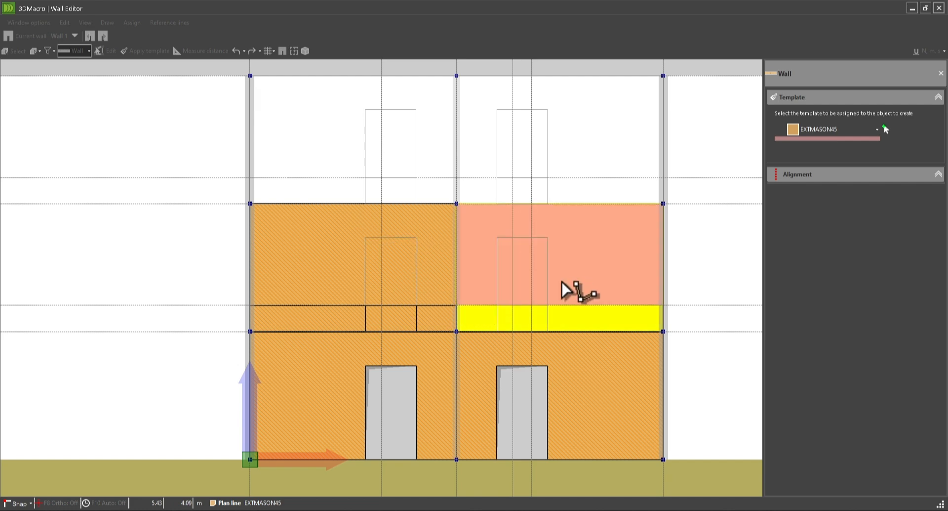
- Fill the right bay's strip above height 3.40 m with three EXTMASON45 panels divided at x = 6.58 and 7.92 m, and finish wall drawing
{"action": "left_click", "coordinate": [457, 305]}
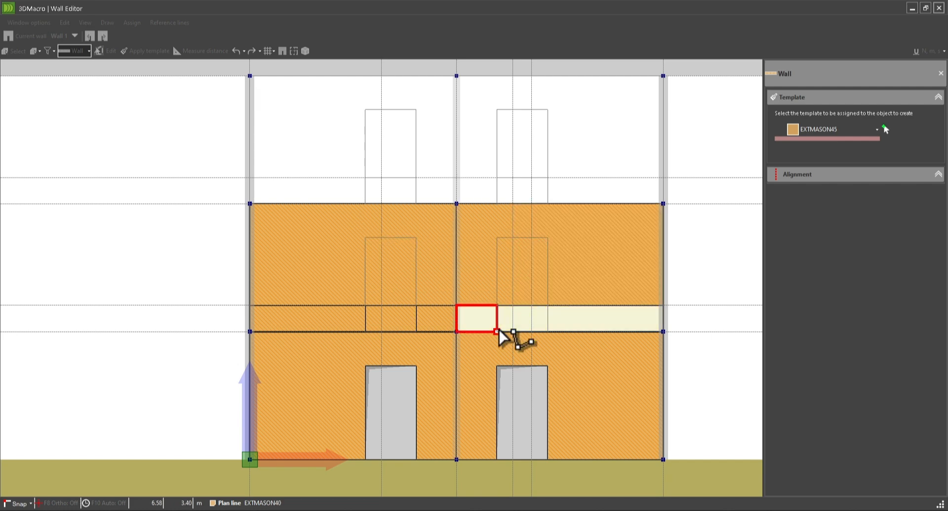
{"action": "left_click", "coordinate": [498, 331]}
{"action": "left_click", "coordinate": [497, 305]}
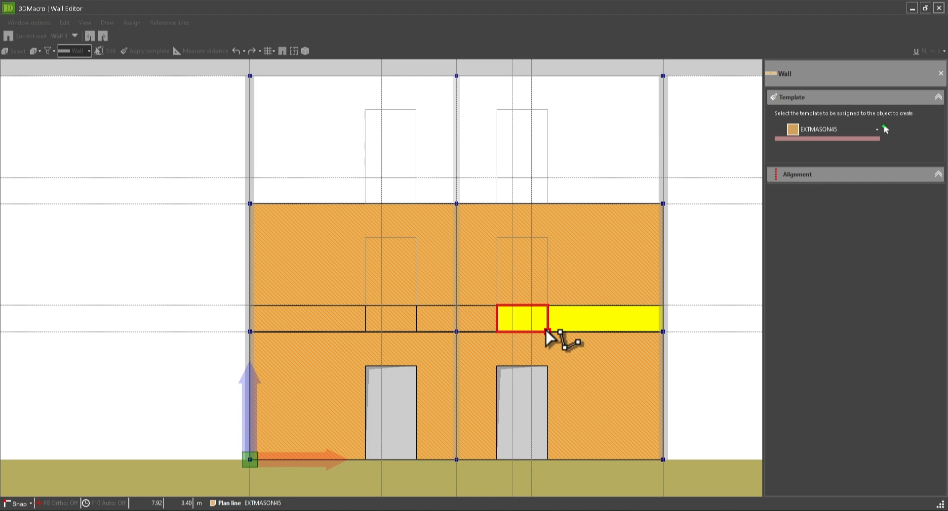
{"action": "left_click", "coordinate": [547, 331]}
{"action": "left_click", "coordinate": [547, 305]}
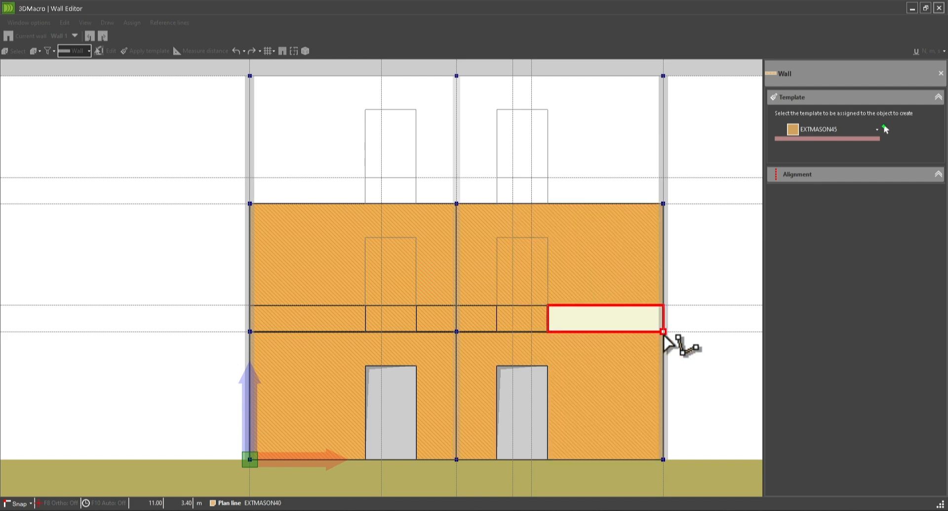
{"action": "left_click", "coordinate": [663, 332]}
{"action": "middle_click_drag", "start_coordinate": [506, 196], "coordinate": [500, 246]}
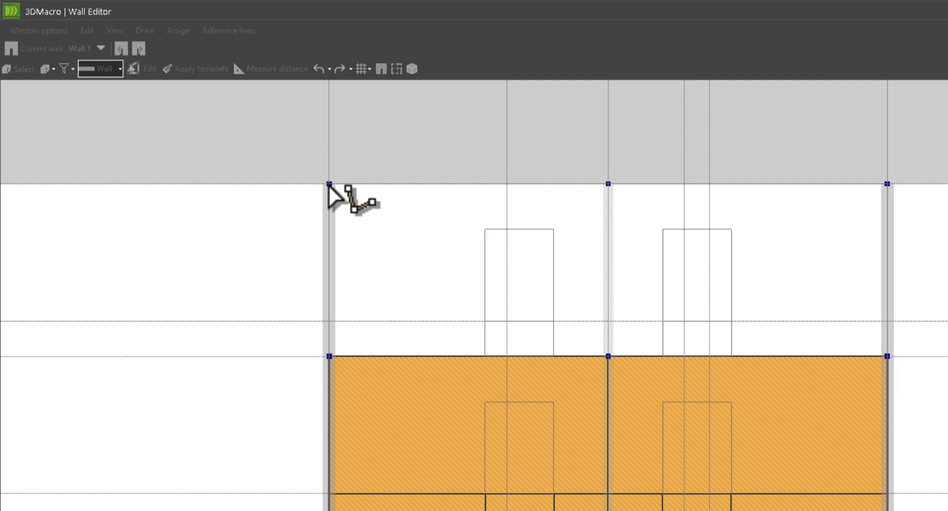
{"action": "right_click", "coordinate": [296, 179]}
{"action": "left_click", "coordinate": [328, 113]}
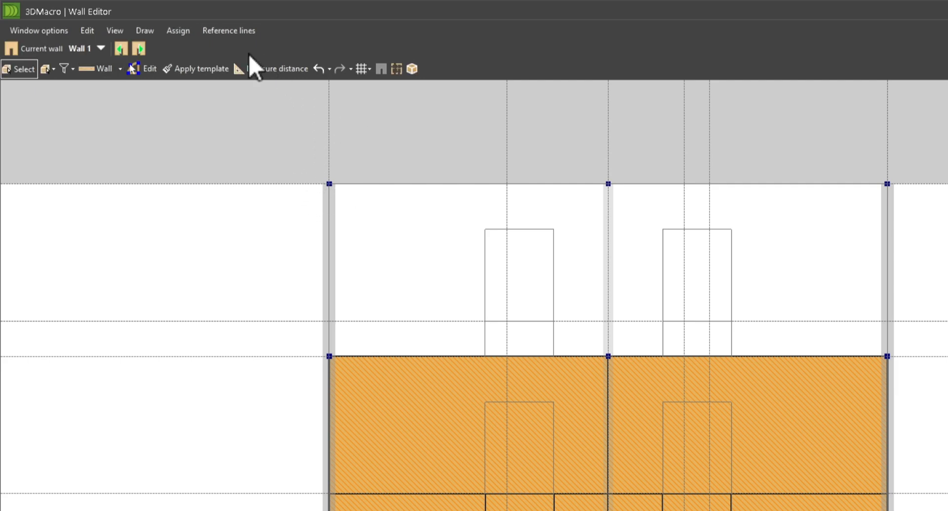
- Color the elements of Wall 1 according to their assigned template
{"action": "left_click", "coordinate": [115, 30]}
{"action": "mouse_move", "coordinate": [167, 223]}
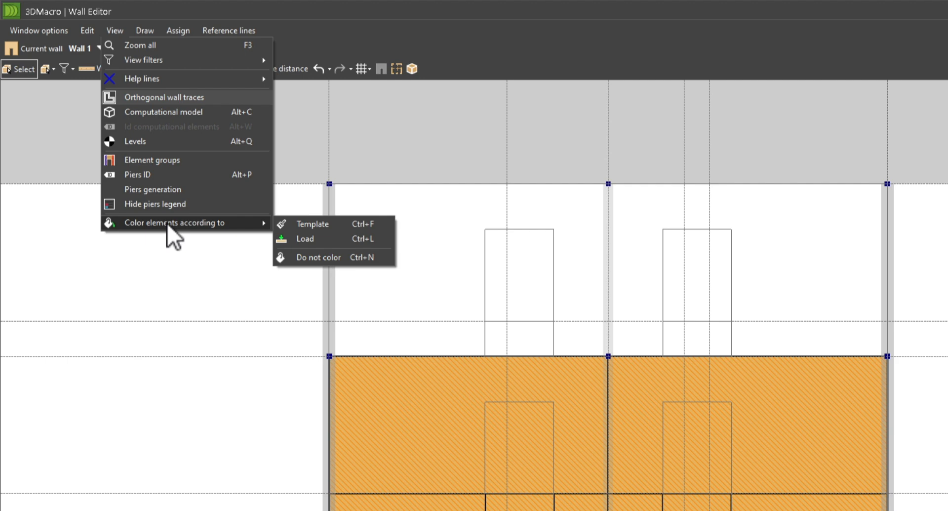
{"action": "left_click", "coordinate": [320, 223]}
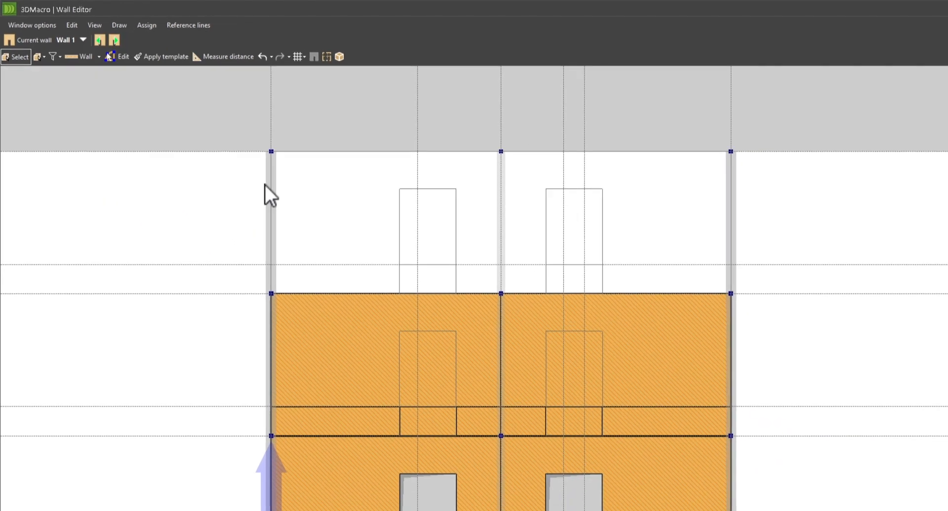
{"action": "middle_click_drag", "start_coordinate": [473, 296], "coordinate": [465, 220]}
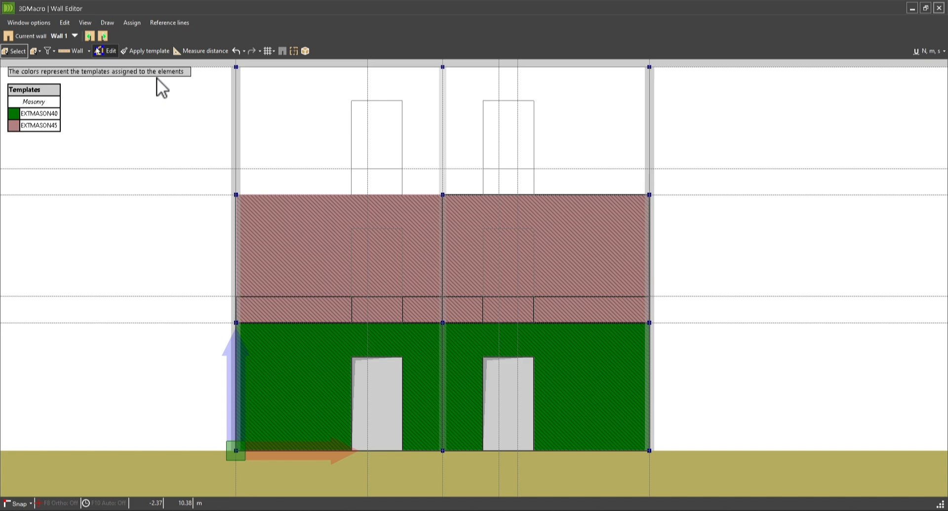
- Apply the EXTMASON40 template to the second storey's two large panels and the strip panels beside the window bays
{"action": "left_click", "coordinate": [131, 50]}
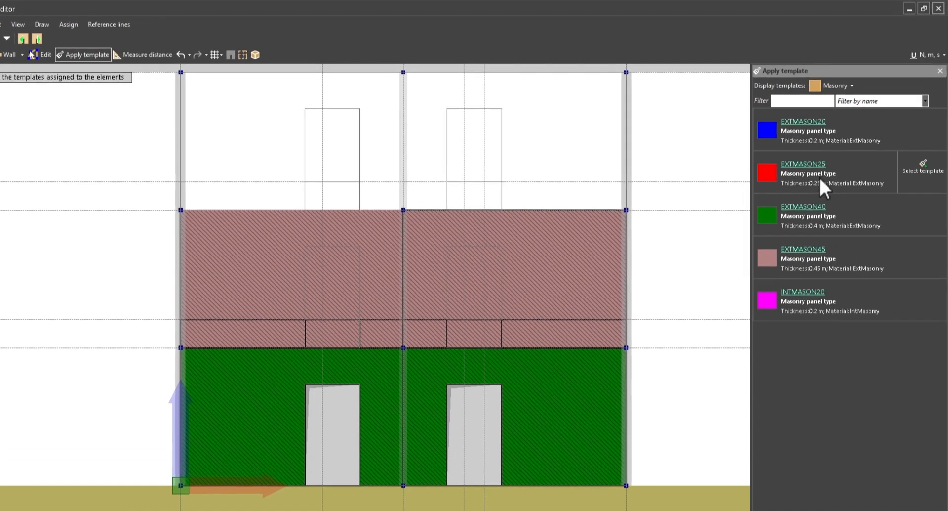
{"action": "mouse_move", "coordinate": [828, 192]}
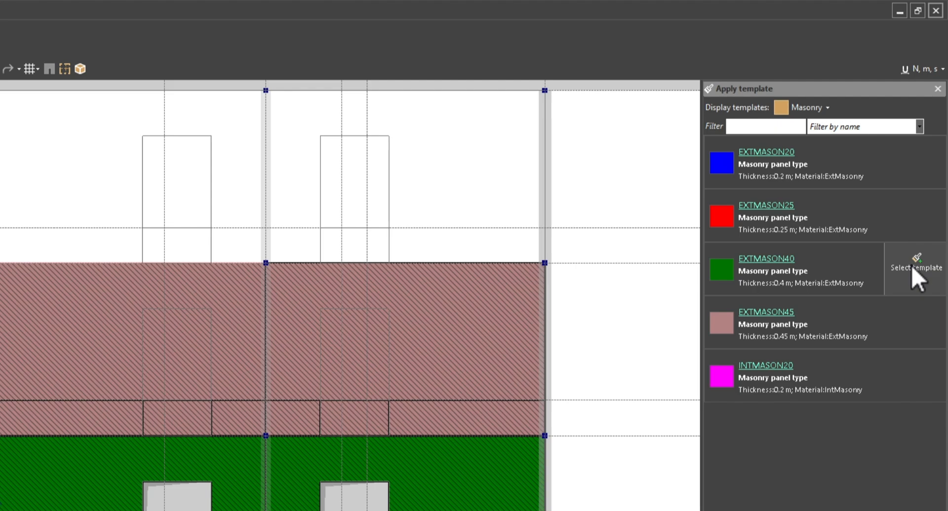
{"action": "left_click", "coordinate": [911, 266]}
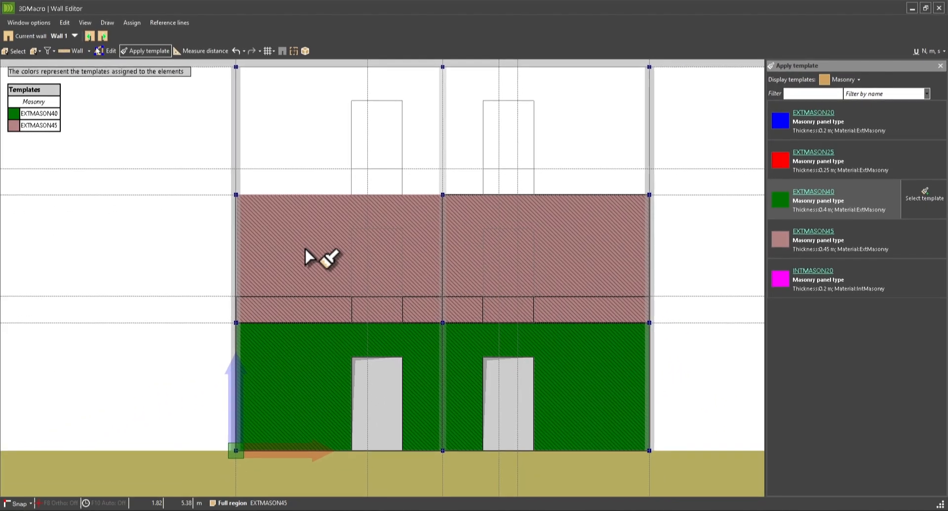
{"action": "left_click", "coordinate": [340, 247]}
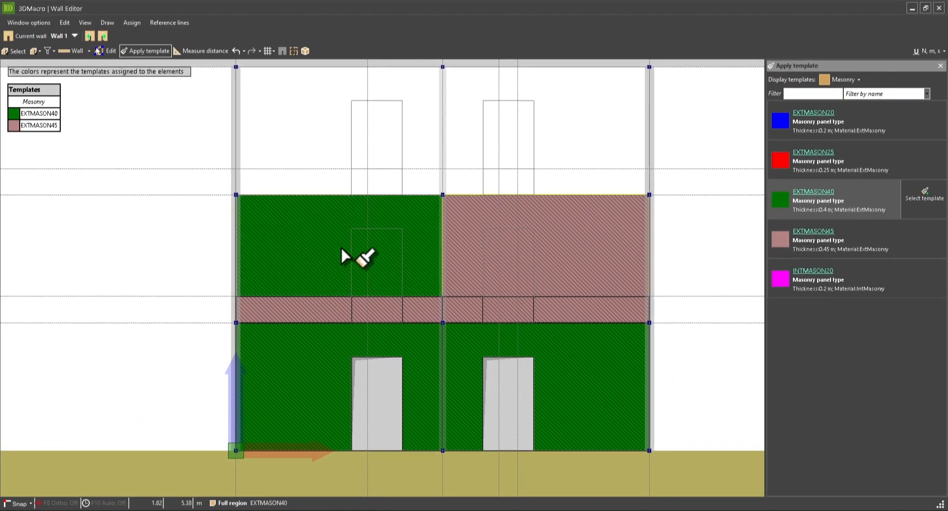
{"action": "left_click", "coordinate": [591, 235]}
{"action": "left_click", "coordinate": [584, 309]}
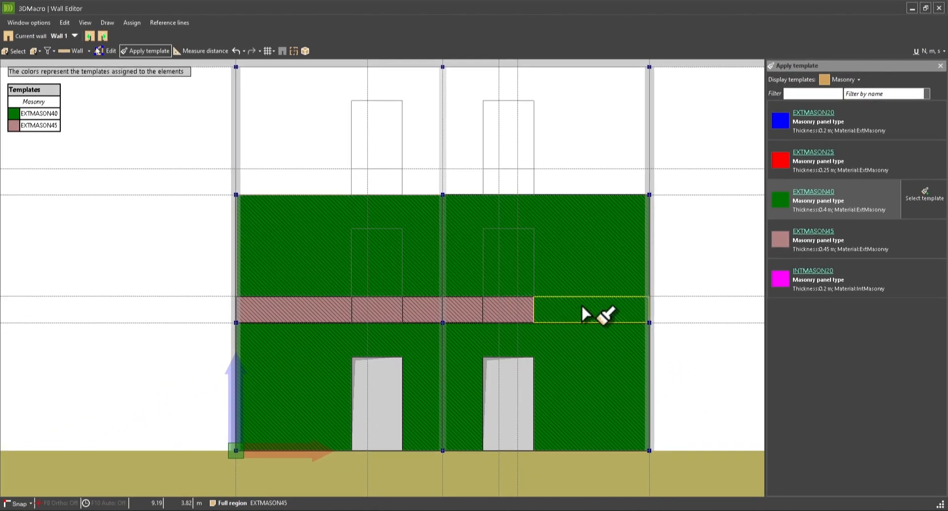
{"action": "left_click", "coordinate": [458, 308]}
{"action": "left_click", "coordinate": [299, 310]}
{"action": "left_click", "coordinate": [415, 313]}
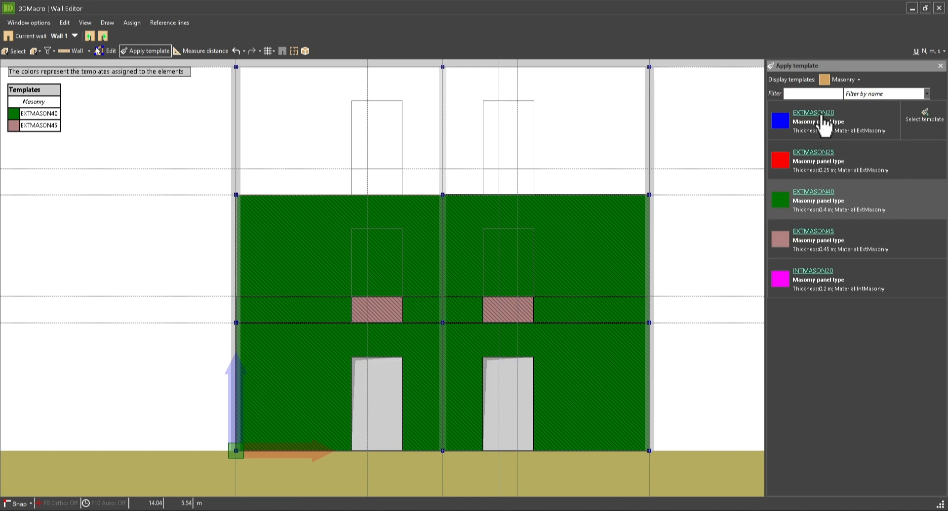
- Apply the EXTMASON20 template to the two small panels beneath the second-storey window outlines, and end the template colouring
{"action": "left_click", "coordinate": [388, 311]}
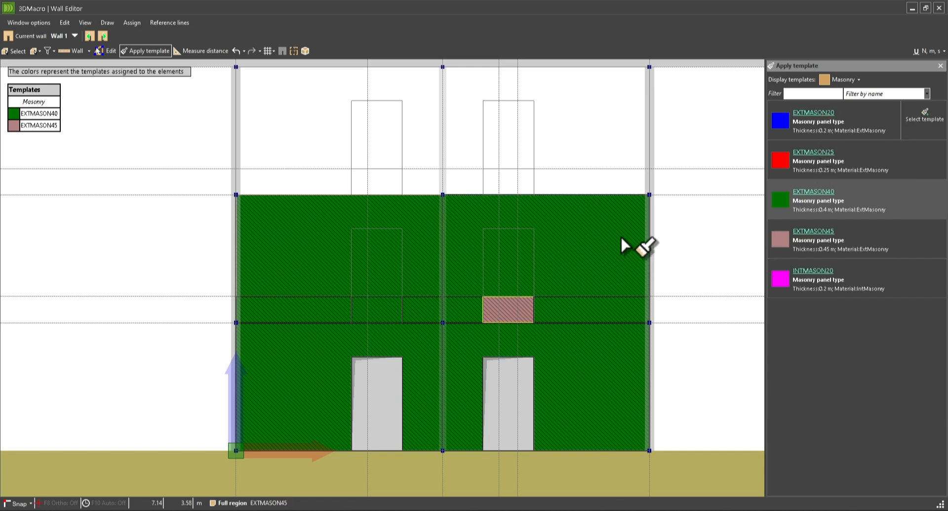
{"action": "left_click", "coordinate": [896, 131]}
{"action": "left_click", "coordinate": [377, 313]}
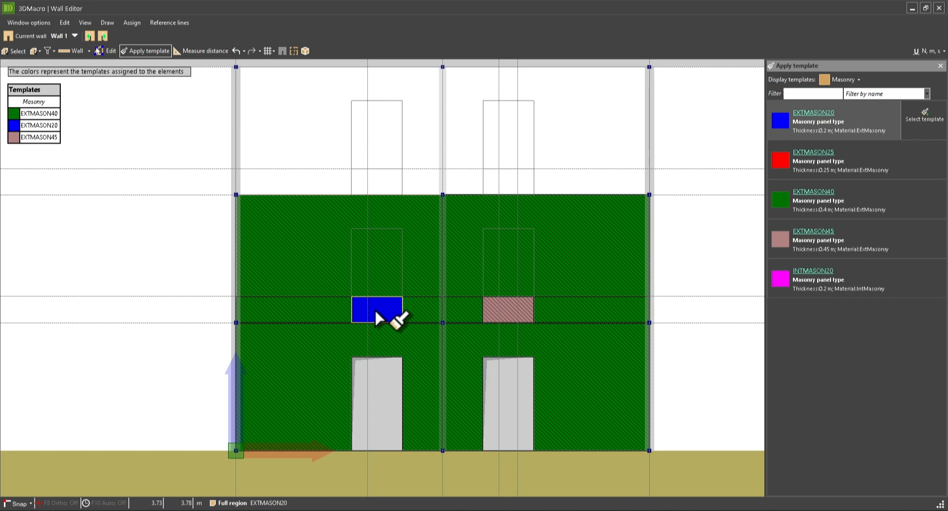
{"action": "left_click", "coordinate": [499, 309]}
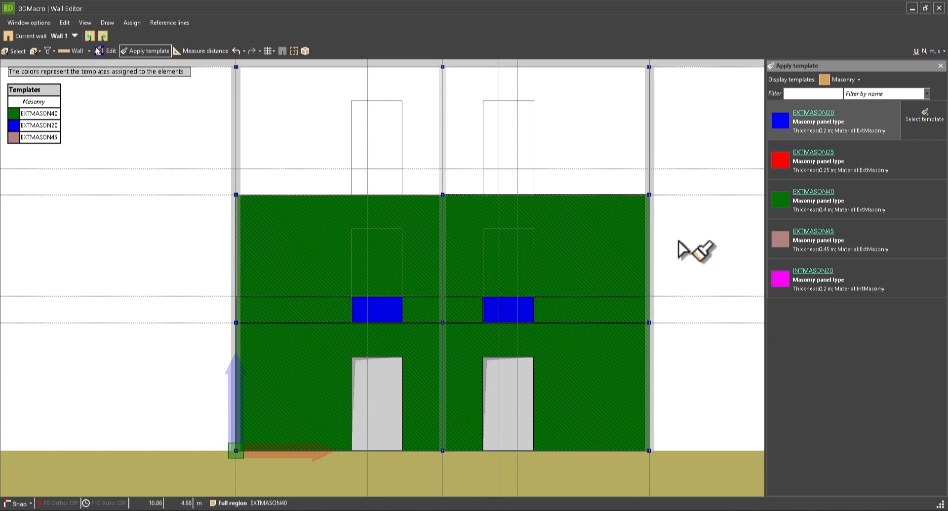
{"action": "right_click", "coordinate": [678, 182]}
{"action": "left_click", "coordinate": [710, 188]}
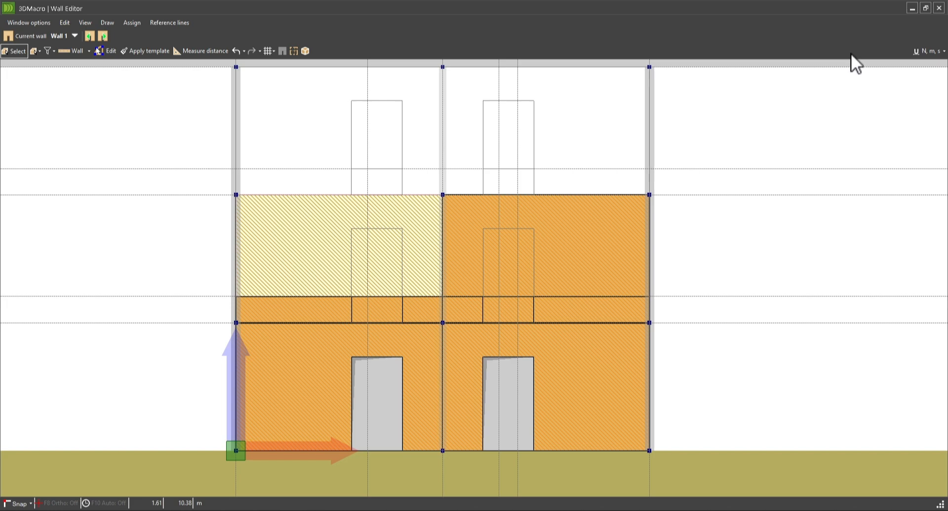
- Return to the 3D model and inspect the edited second storey of Wall 1 from several angles
{"action": "left_click", "coordinate": [939, 9]}
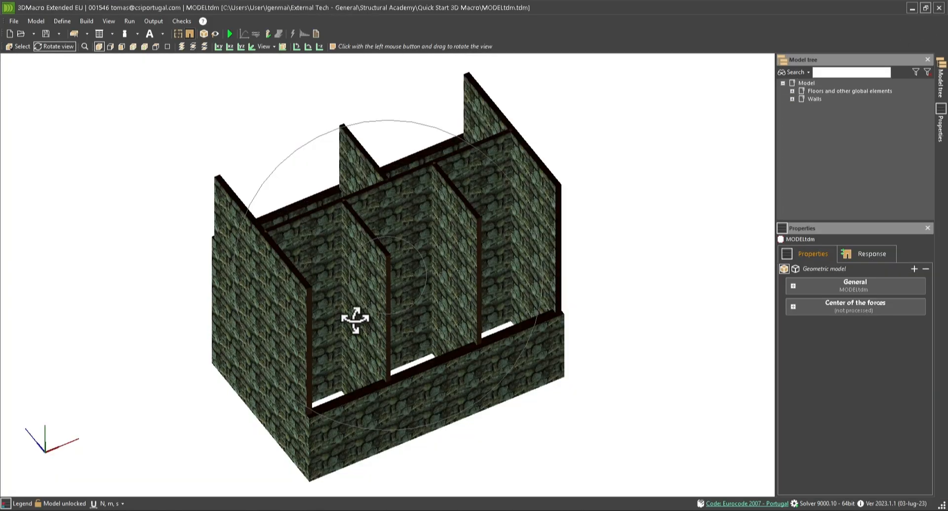
{"action": "mouse_move", "coordinate": [272, 324]}
{"action": "left_mouse_down"}
{"action": "mouse_move", "coordinate": [438, 320]}
{"action": "mouse_move", "coordinate": [471, 339]}
{"action": "mouse_move", "coordinate": [197, 307]}
{"action": "mouse_move", "coordinate": [261, 311]}
{"action": "left_mouse_up"}
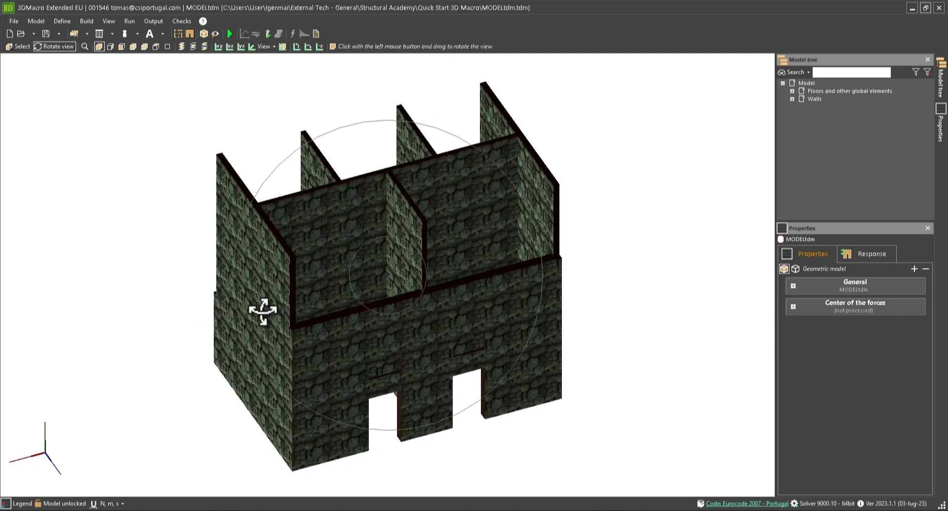
{"action": "scroll", "coordinate": [393, 363], "scroll_direction": "up", "scroll_amount": 5}
{"action": "scroll", "coordinate": [394, 363], "scroll_direction": "down", "scroll_amount": 5}
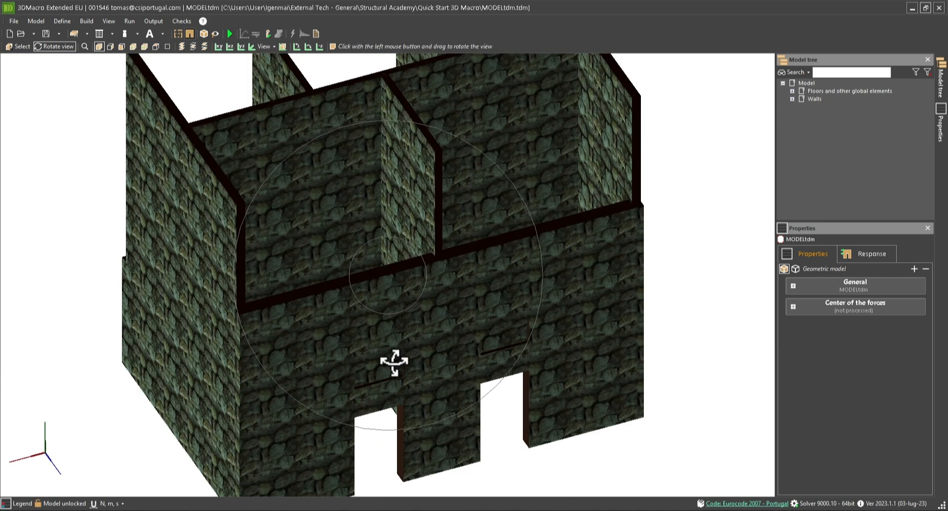
{"action": "left_click_drag", "start_coordinate": [398, 362], "coordinate": [463, 347]}
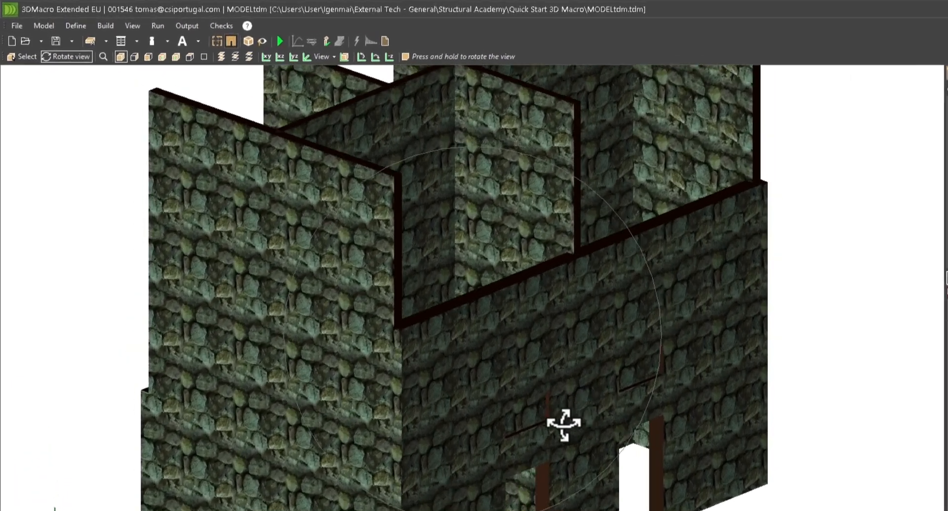
{"action": "left_click_drag", "start_coordinate": [564, 423], "coordinate": [456, 437]}
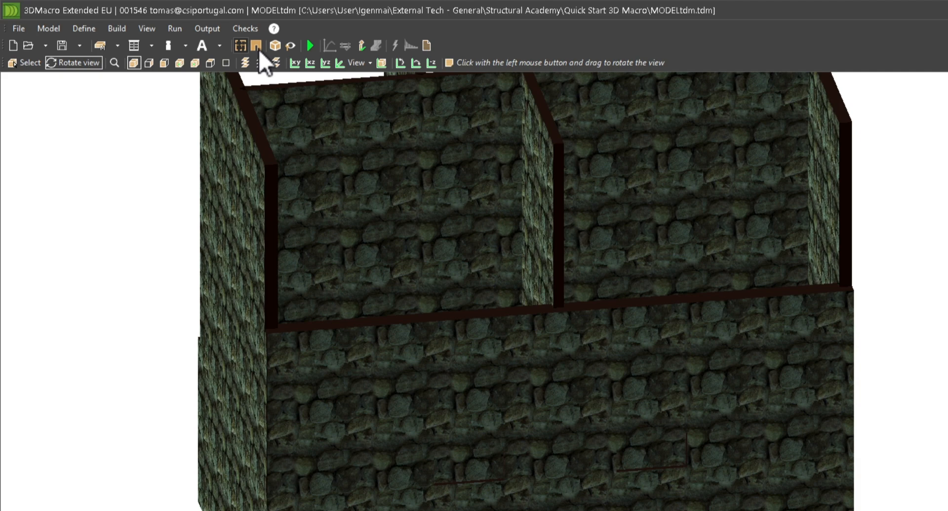
- In Wall 1's elevation, draw openings over both second-storey window outlines, from height 5.90 down to 4.10 m
{"action": "left_click", "coordinate": [259, 50]}
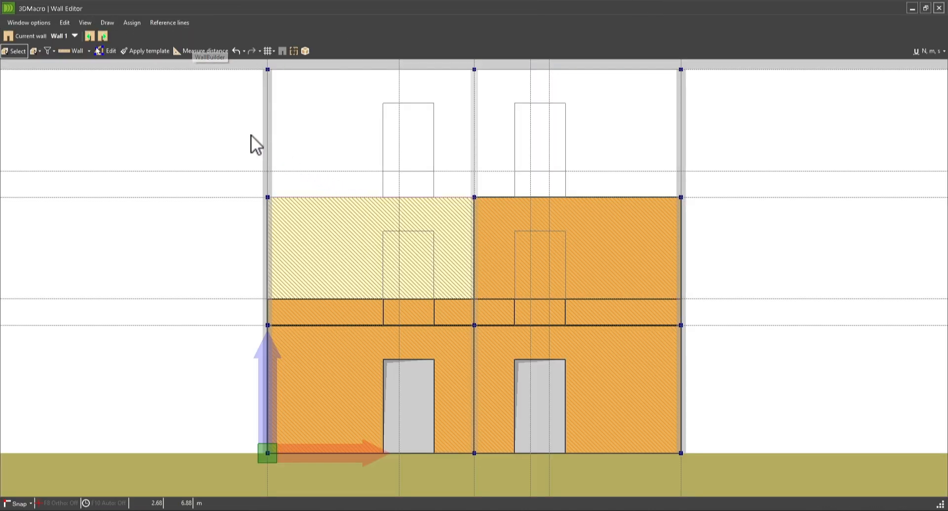
{"action": "left_click", "coordinate": [89, 51]}
{"action": "left_click", "coordinate": [90, 80]}
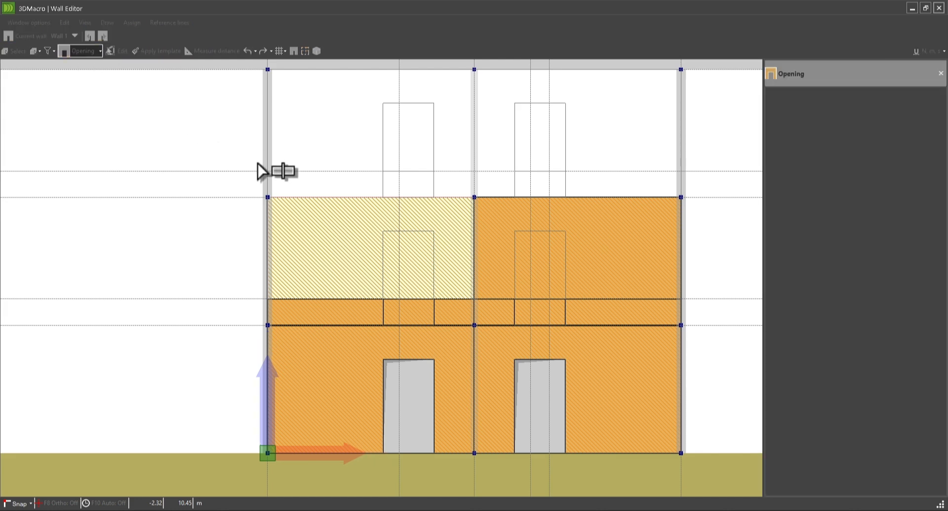
{"action": "left_click", "coordinate": [385, 233]}
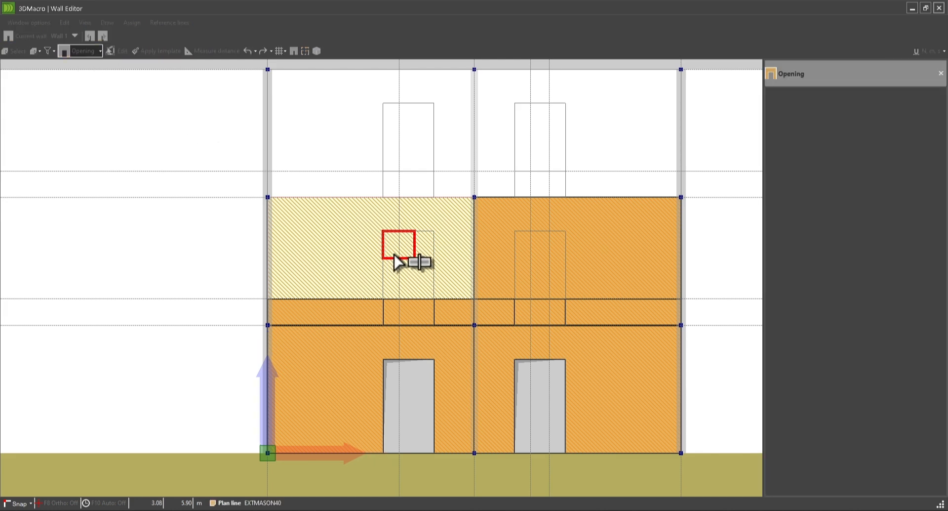
{"action": "left_click", "coordinate": [434, 299]}
{"action": "left_click", "coordinate": [515, 231]}
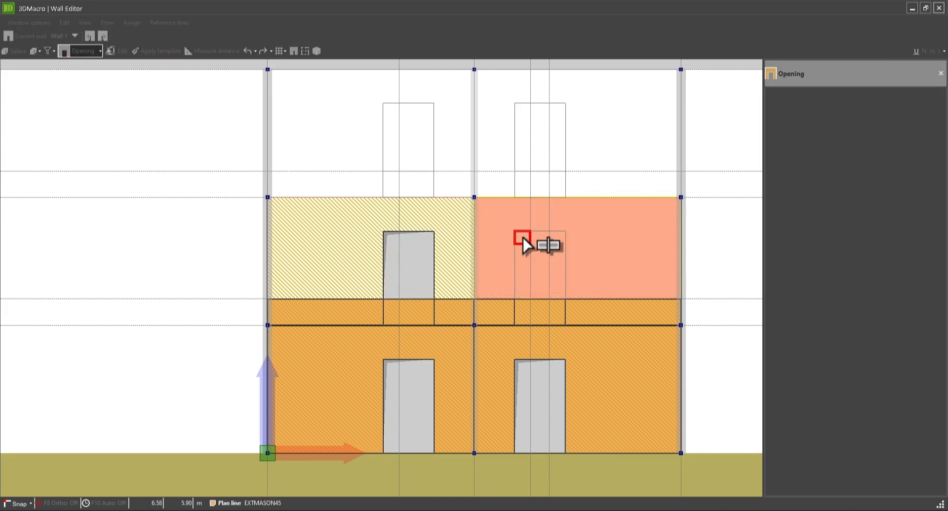
{"action": "left_click", "coordinate": [565, 298]}
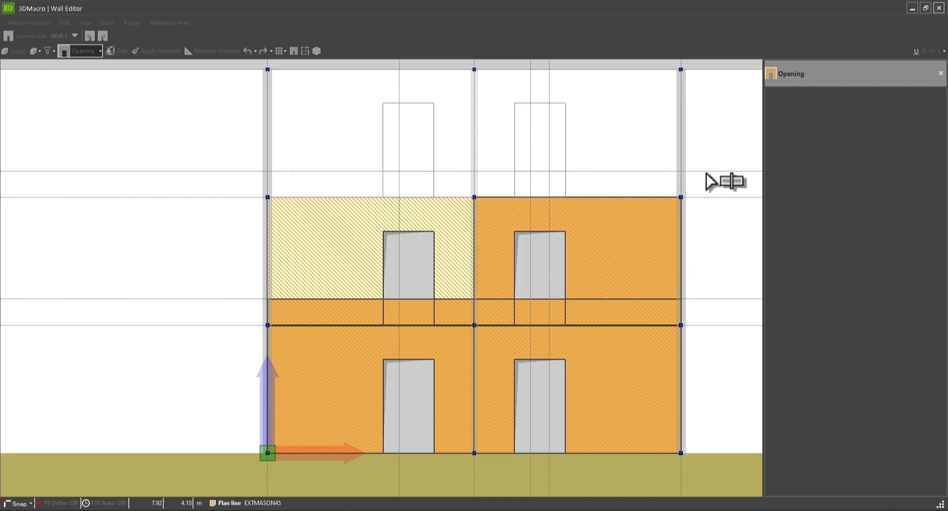
{"action": "right_click", "coordinate": [703, 113]}
{"action": "left_click", "coordinate": [733, 118]}
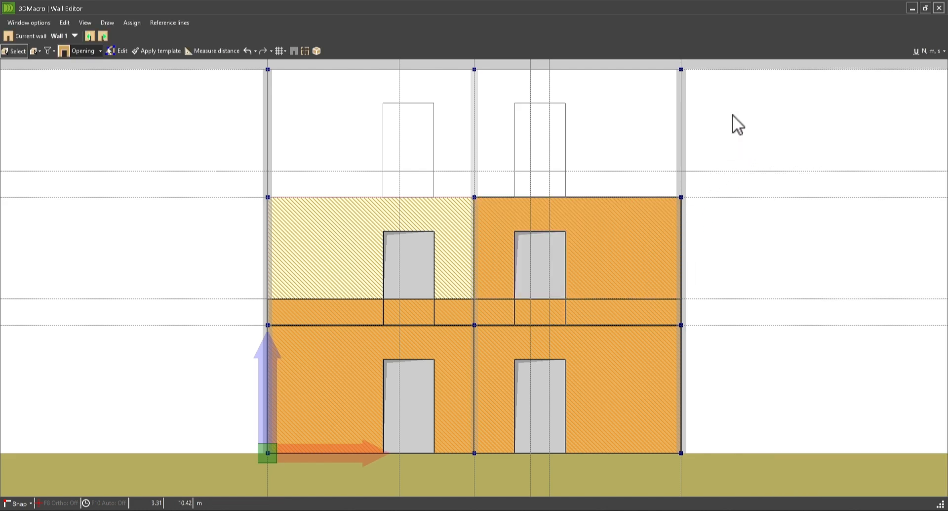
- In the plan for level 340 - 680 cm, update Wall 1 so its right bay matches the left bay's thickness
{"action": "left_click", "coordinate": [306, 51]}
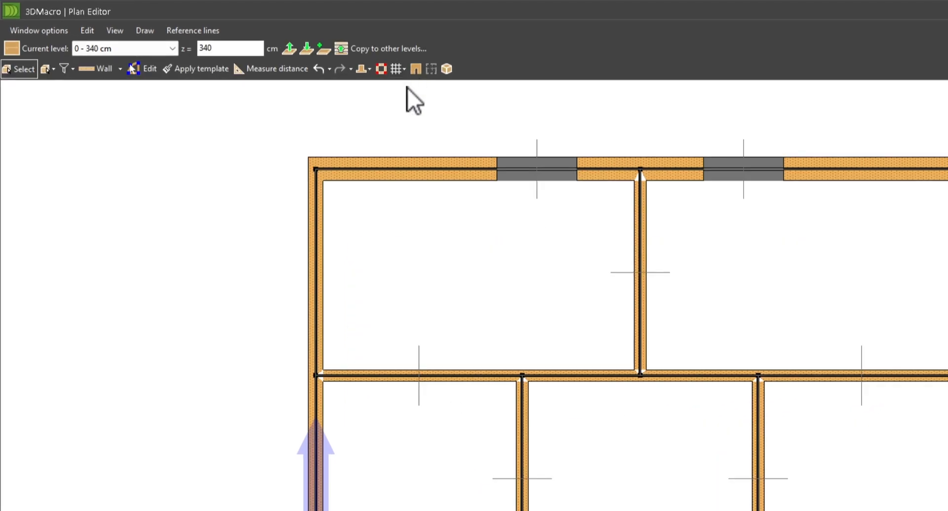
{"action": "middle_click_drag", "start_coordinate": [407, 88], "coordinate": [398, 144]}
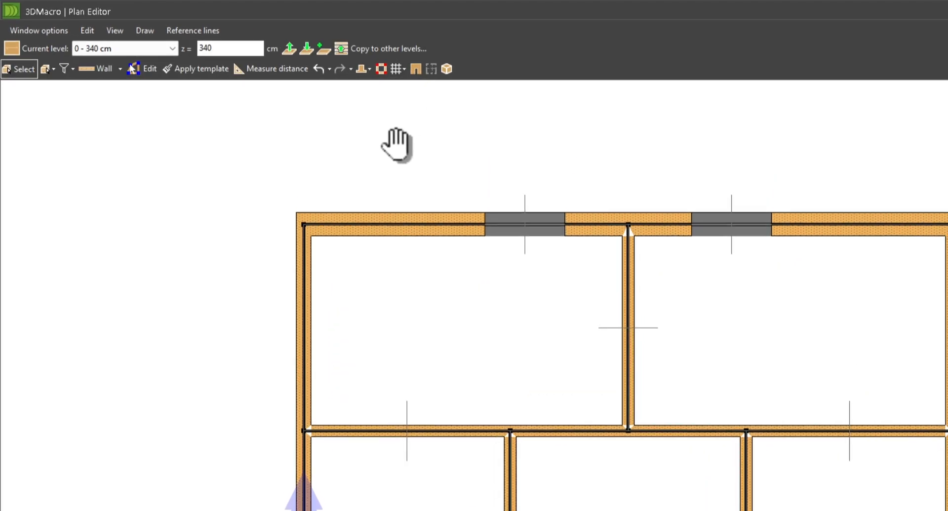
{"action": "left_click", "coordinate": [290, 48]}
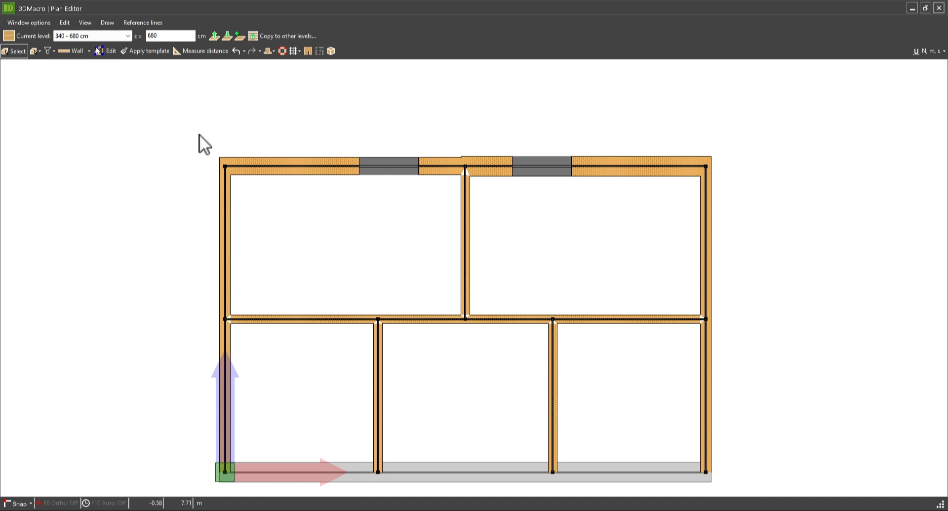
{"action": "scroll", "coordinate": [411, 145], "scroll_direction": "up", "scroll_amount": 2}
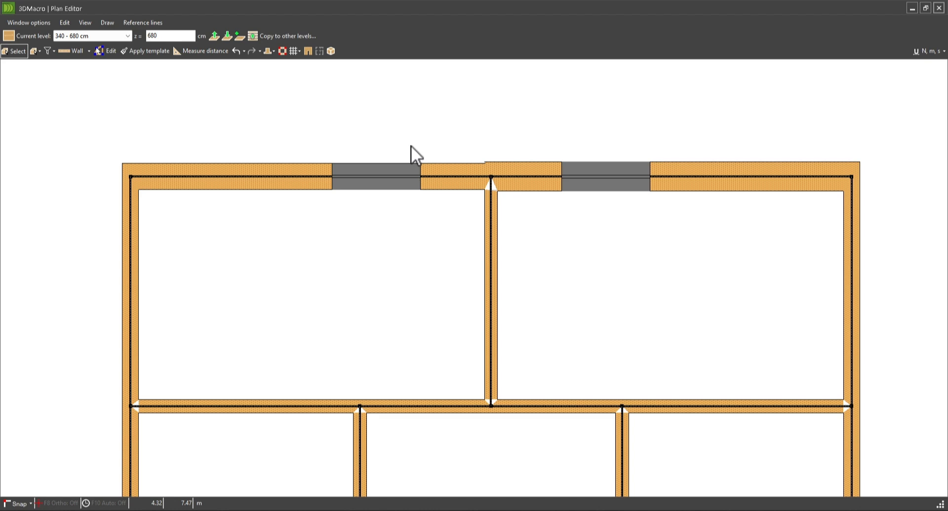
{"action": "scroll", "coordinate": [411, 145], "scroll_direction": "up", "scroll_amount": 1}
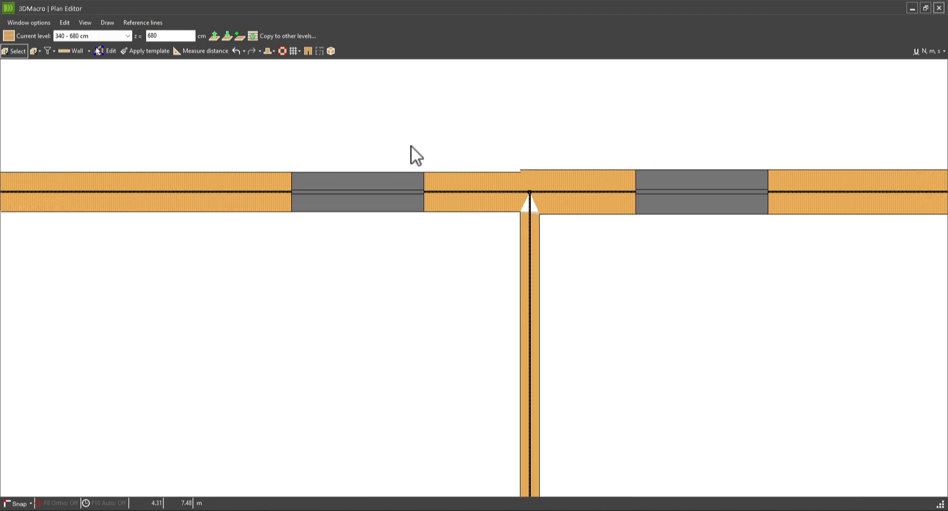
{"action": "scroll", "coordinate": [411, 145], "scroll_direction": "down", "scroll_amount": 2}
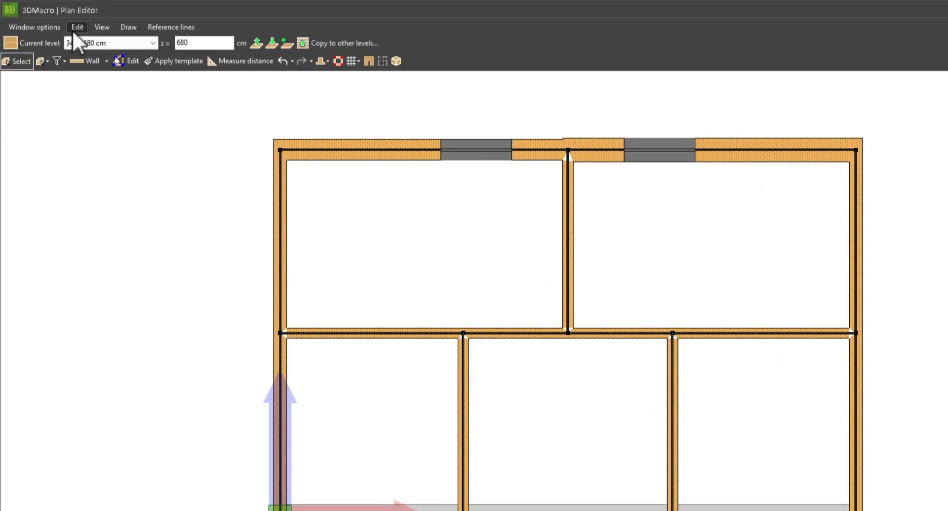
{"action": "left_click", "coordinate": [64, 24]}
{"action": "left_click", "coordinate": [128, 67]}
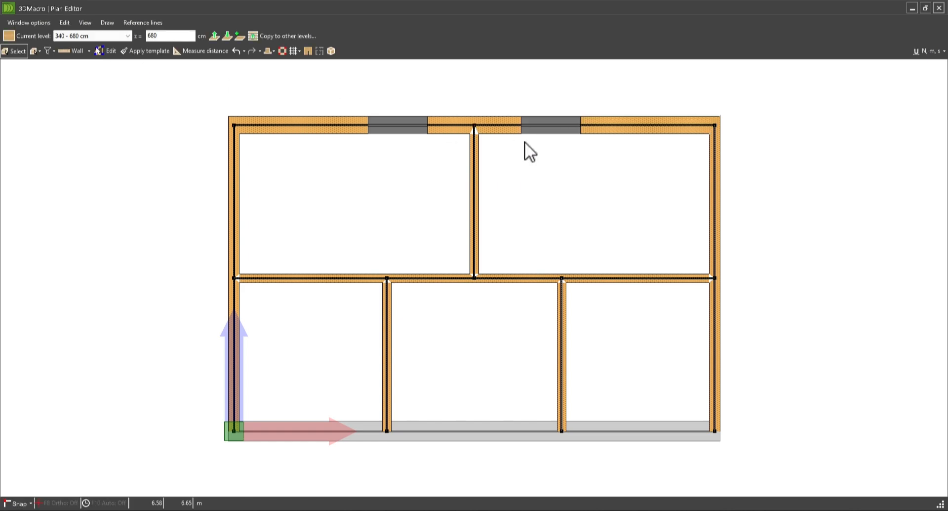
- Copy only Wall 1's two selected segments and their openings from level 340 - 680 cm to the next higher level
{"action": "scroll", "coordinate": [494, 150], "scroll_direction": "up", "scroll_amount": 2}
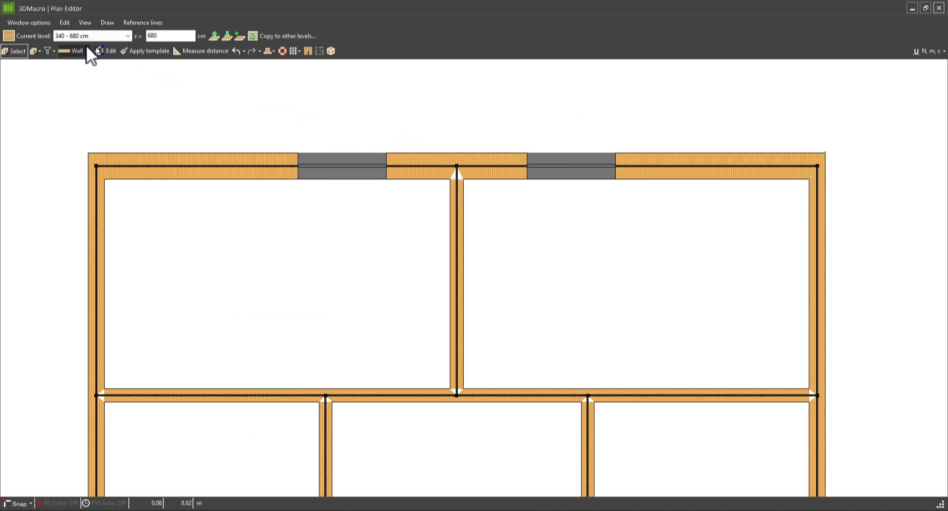
{"action": "left_click_drag", "start_coordinate": [65, 121], "coordinate": [844, 195]}
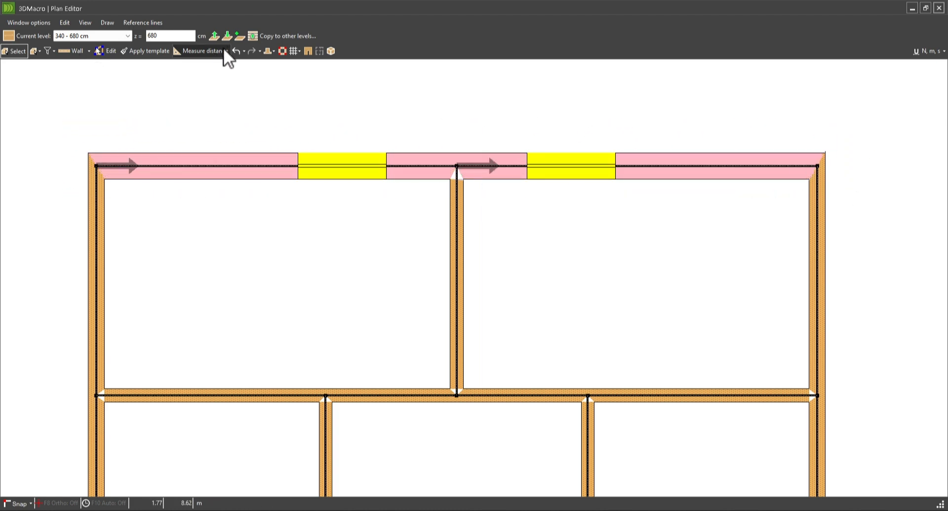
{"action": "left_click", "coordinate": [253, 35]}
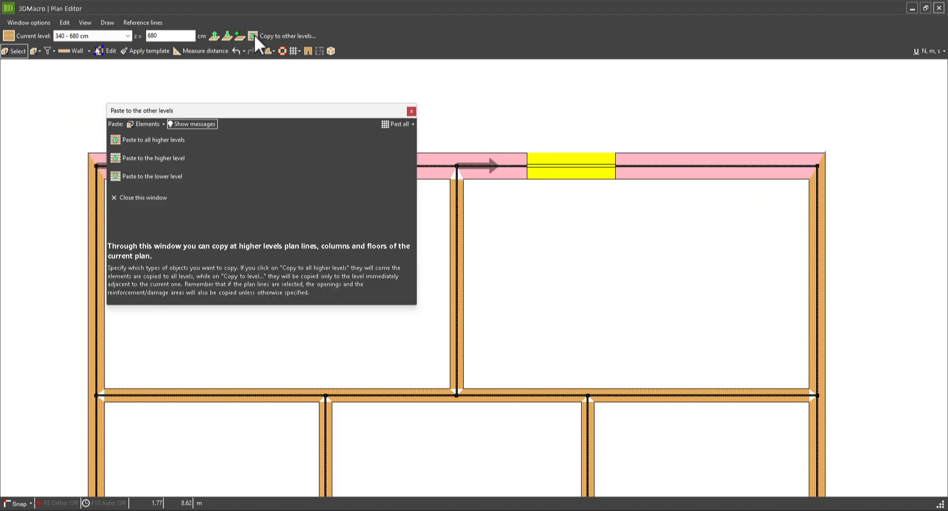
{"action": "left_click", "coordinate": [396, 124]}
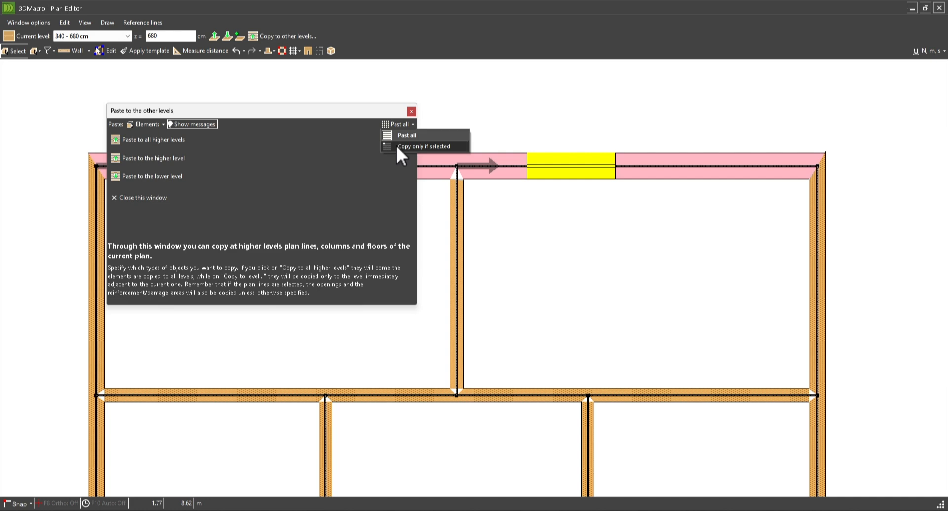
{"action": "left_click", "coordinate": [398, 146]}
{"action": "left_click", "coordinate": [158, 158]}
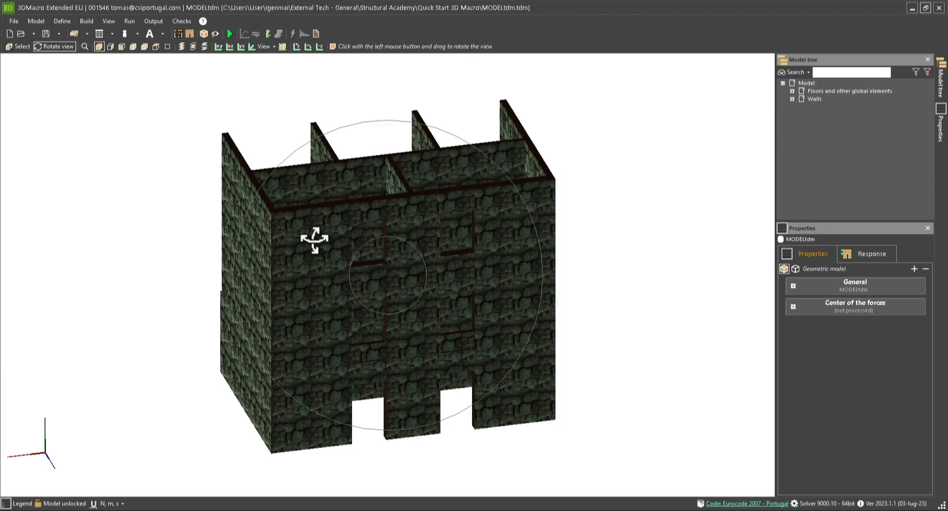
- Check the copied third-storey wall and openings in the 3D model, and open the elevation of Wall 1
{"action": "left_click_drag", "start_coordinate": [314, 241], "coordinate": [365, 230]}
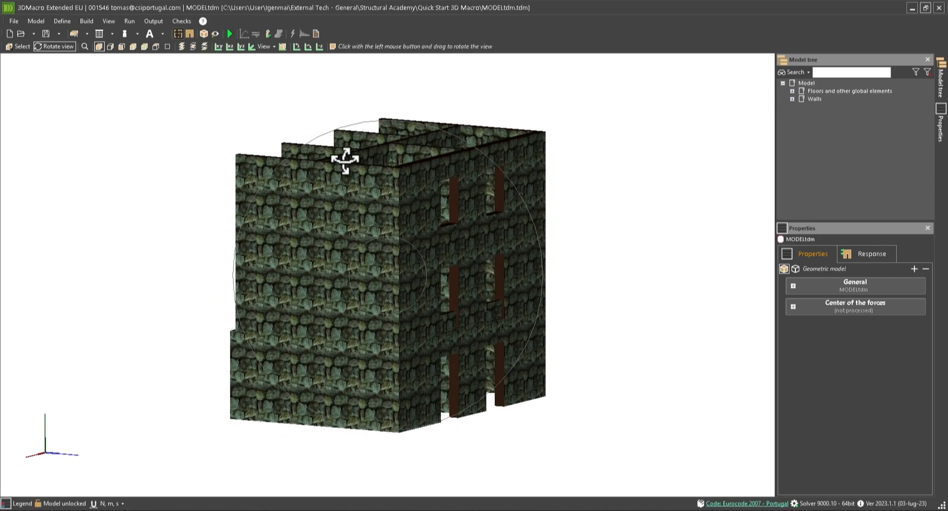
{"action": "left_click", "coordinate": [190, 33]}
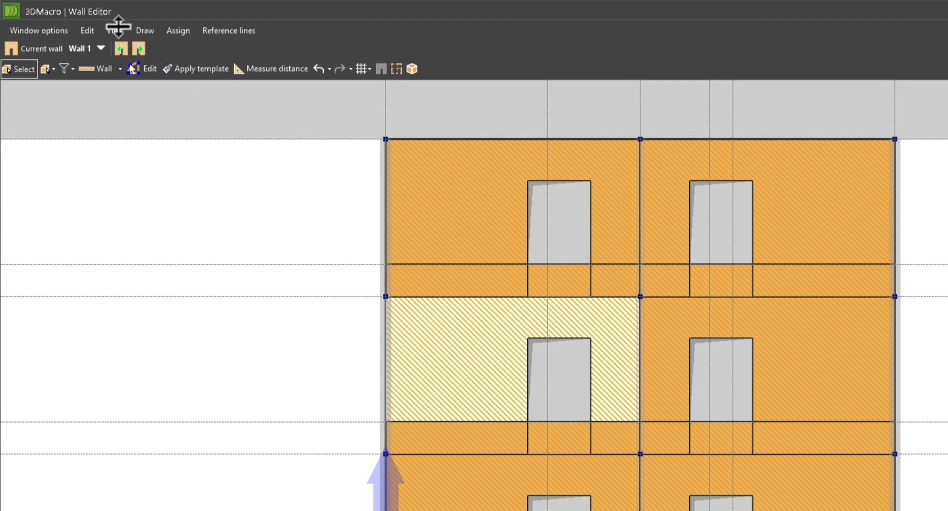
- Color the elements of Wall 1's elevation according to their assigned template
{"action": "left_click", "coordinate": [115, 30]}
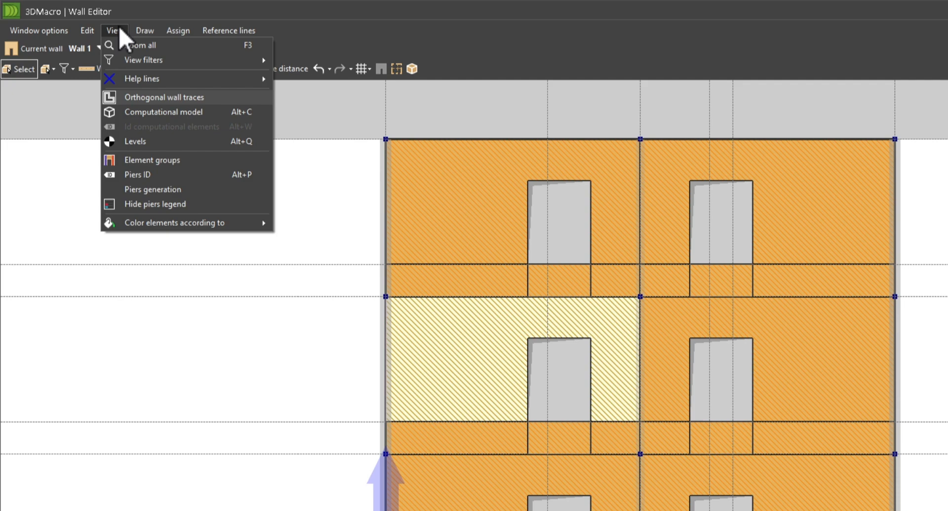
{"action": "mouse_move", "coordinate": [208, 225]}
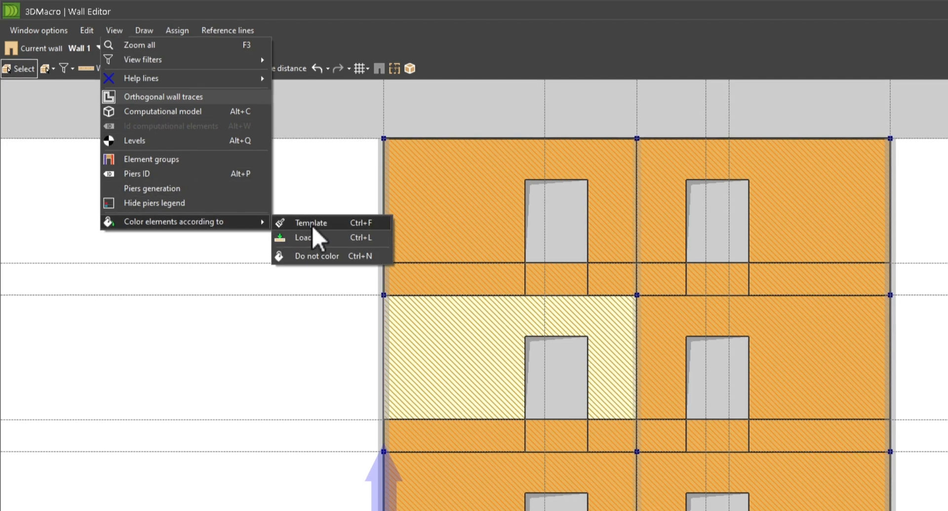
{"action": "left_click", "coordinate": [309, 224]}
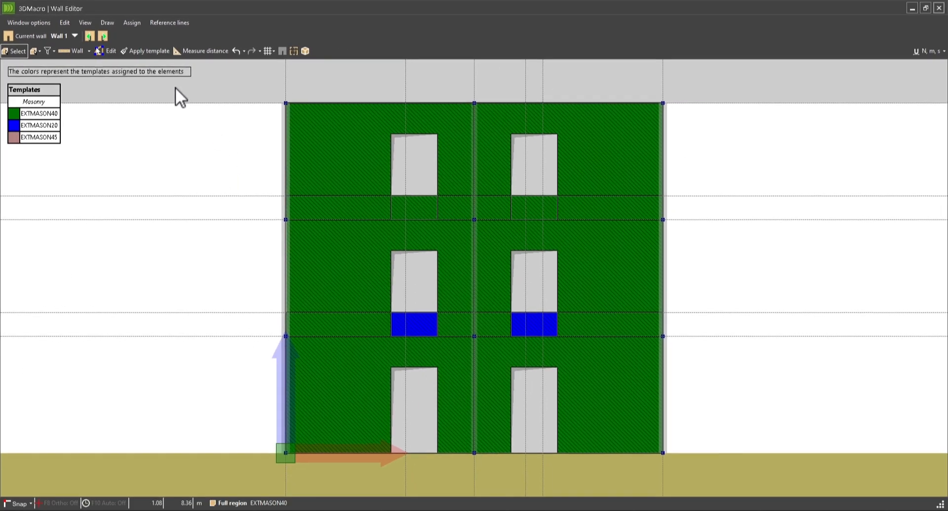
- Apply the EXTMASON20 template to the two panels beneath Wall 1's third-storey windows
{"action": "left_click", "coordinate": [103, 50]}
{"action": "left_click", "coordinate": [148, 51]}
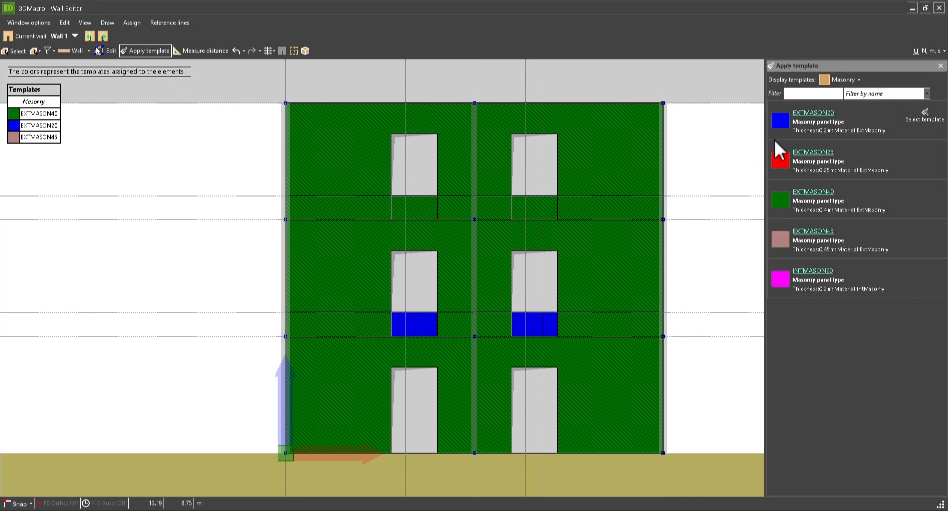
{"action": "left_click", "coordinate": [925, 117]}
{"action": "left_click", "coordinate": [540, 205]}
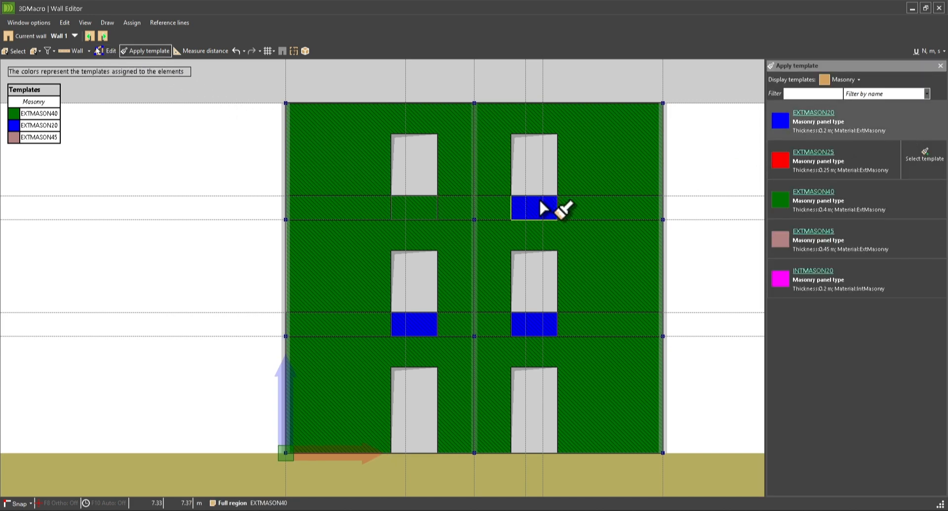
{"action": "left_click", "coordinate": [420, 208]}
{"action": "key", "text": "Escape"}
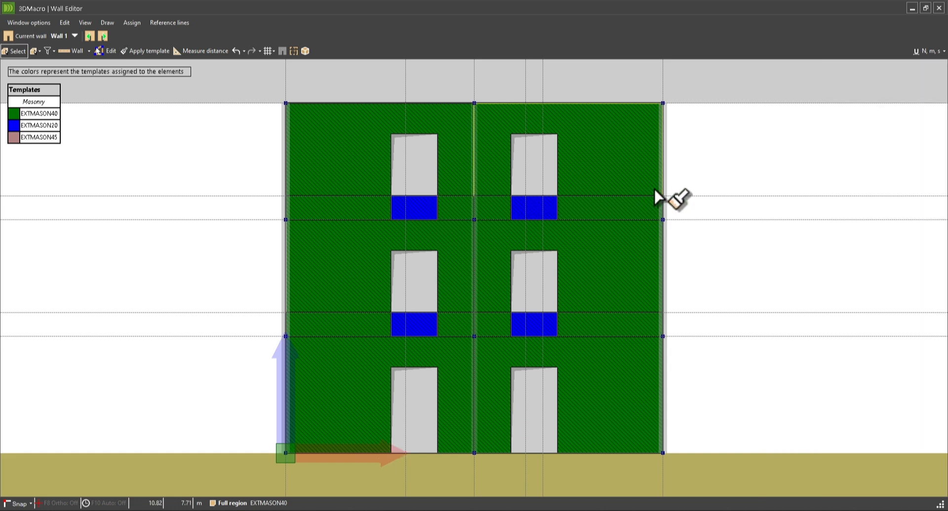
- In Wall 3's elevation, import layer 0 of Elev3.dxf as reference lines, with one CAD unit equal to 1 m
{"action": "left_click", "coordinate": [72, 36]}
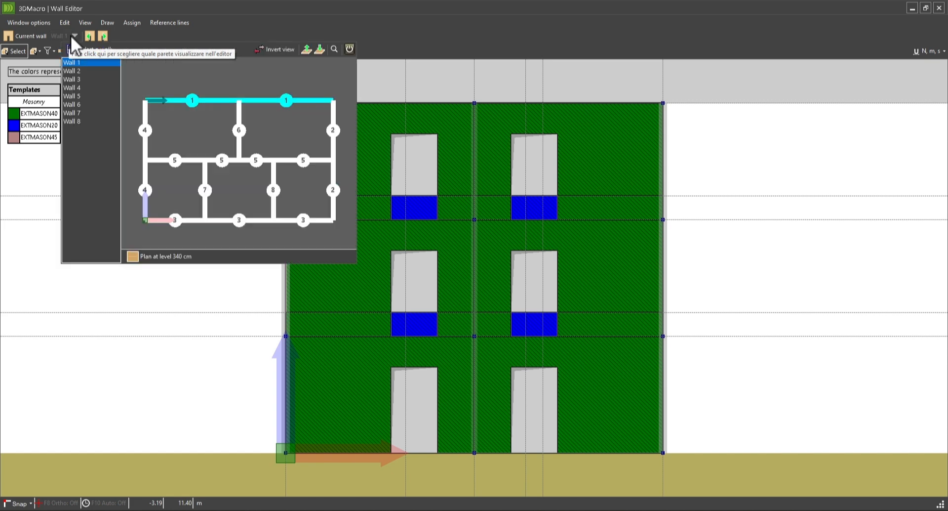
{"action": "left_click", "coordinate": [177, 218]}
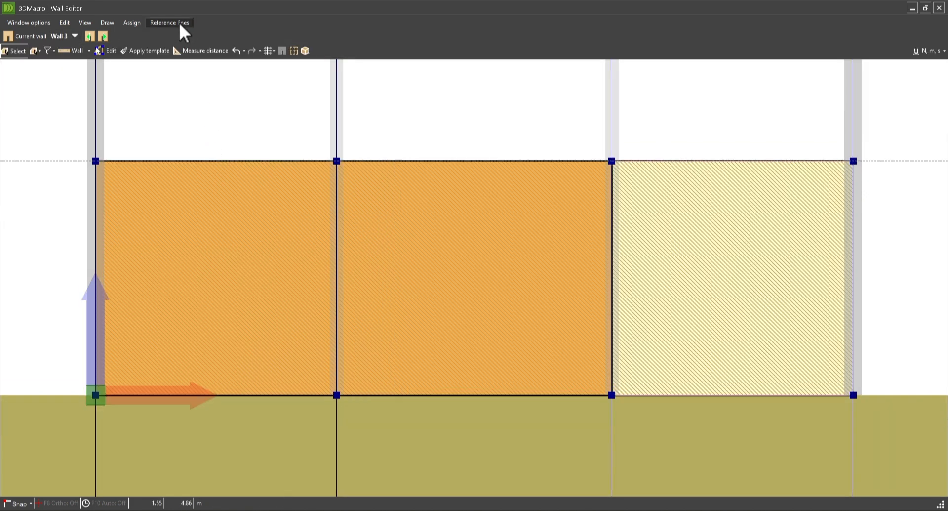
{"action": "left_click", "coordinate": [179, 24]}
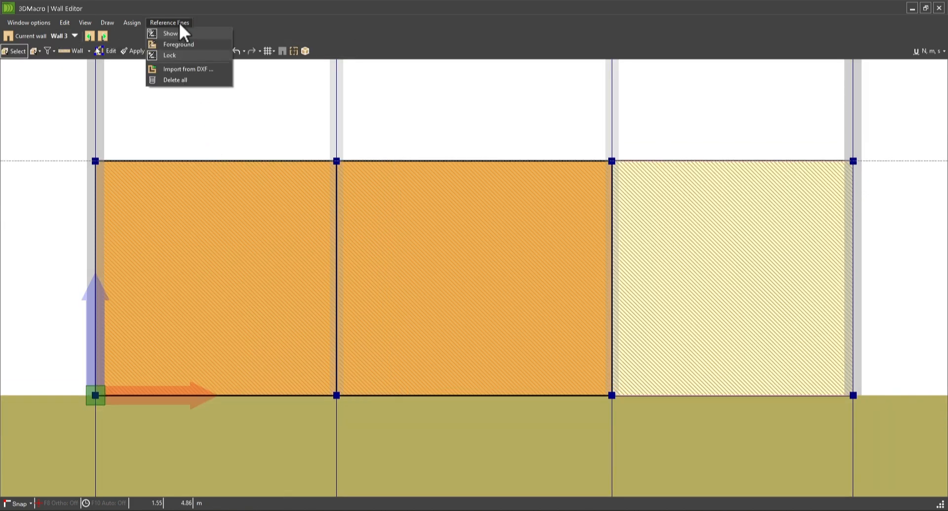
{"action": "left_click", "coordinate": [183, 75]}
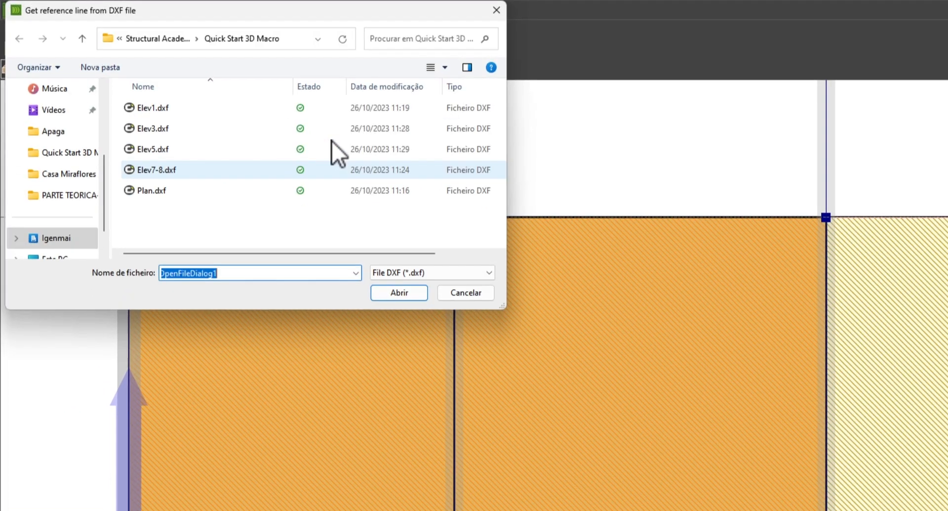
{"action": "double_click", "coordinate": [197, 133]}
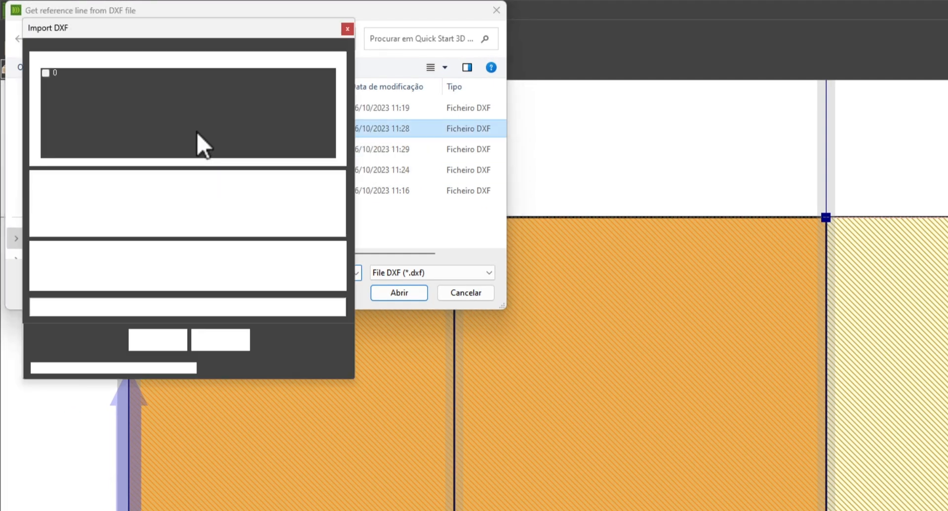
{"action": "left_click_drag", "start_coordinate": [239, 269], "coordinate": [267, 272]}
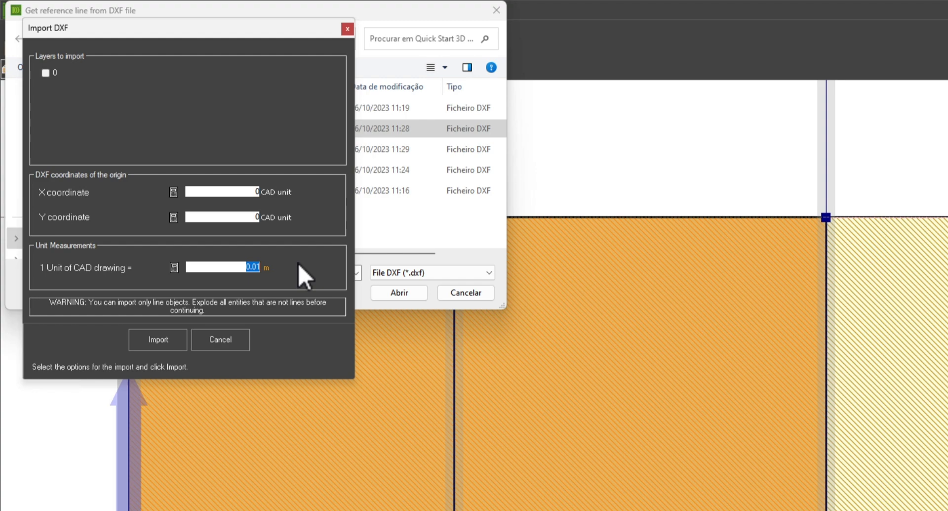
{"action": "type", "text": "1"}
{"action": "left_click", "coordinate": [47, 74]}
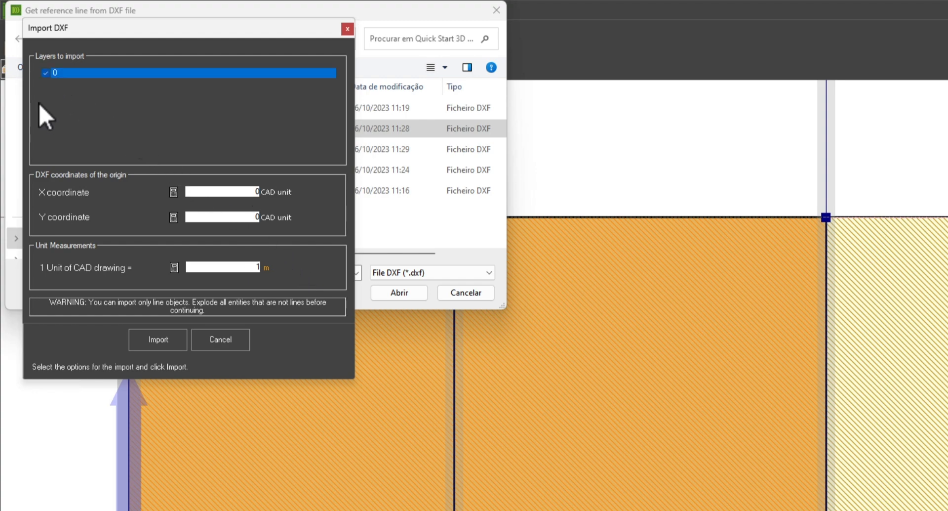
{"action": "left_click", "coordinate": [171, 338]}
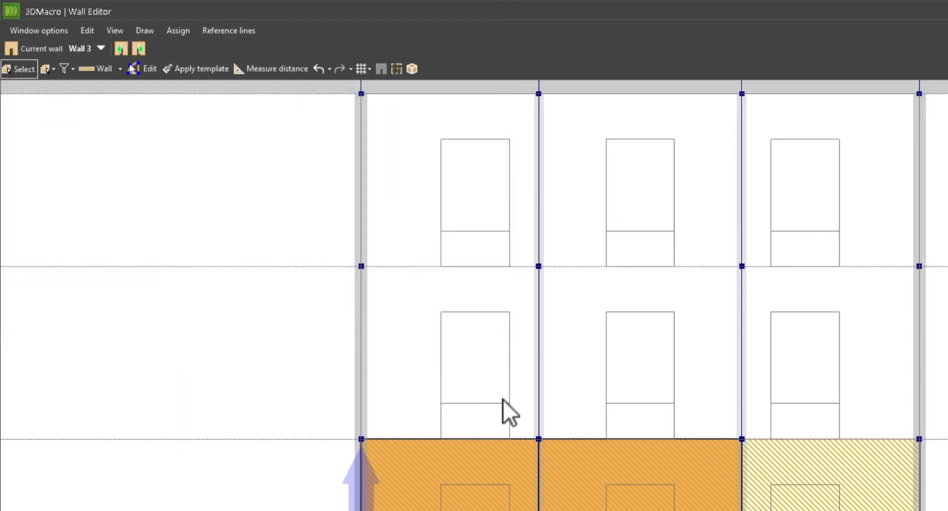
- Draw openings over the three ground-floor door outlines in Wall 3's elevation
{"action": "middle_click_drag", "start_coordinate": [563, 421], "coordinate": [541, 306]}
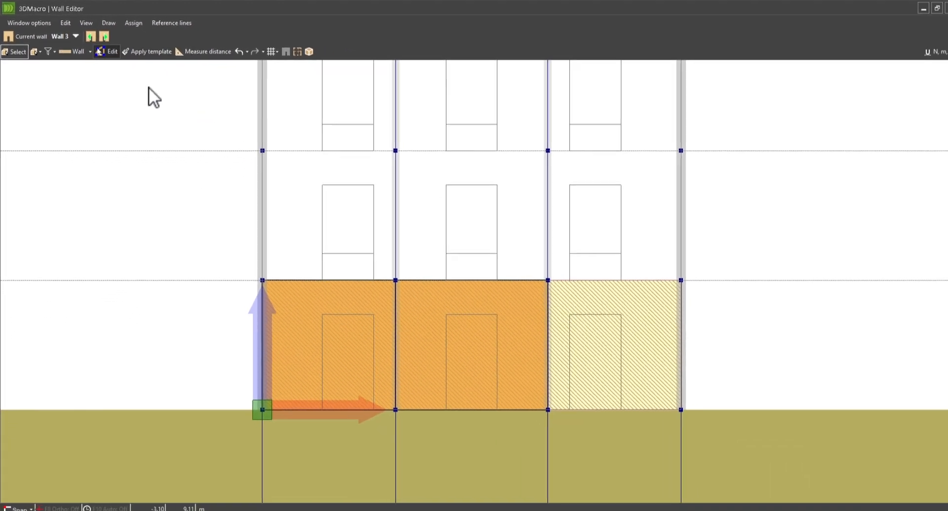
{"action": "left_click", "coordinate": [110, 64]}
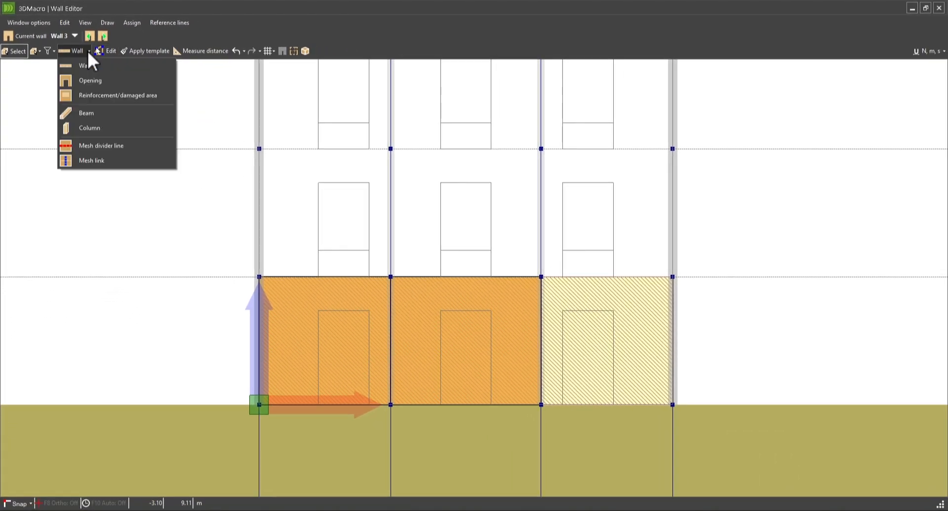
{"action": "left_click", "coordinate": [90, 82]}
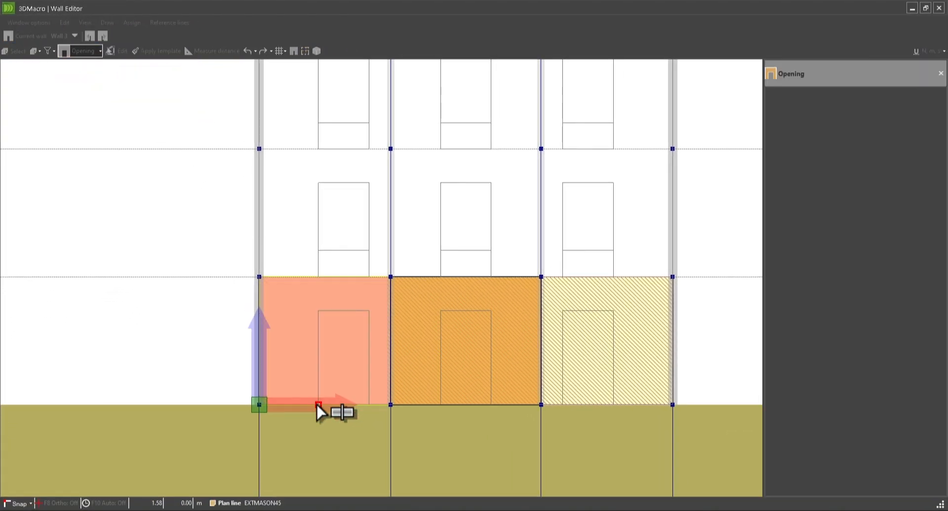
{"action": "left_click", "coordinate": [371, 322]}
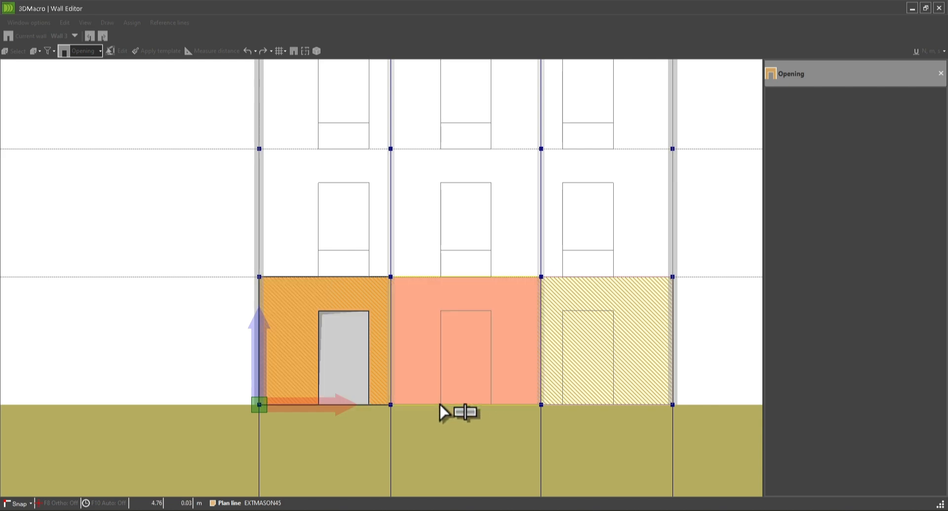
{"action": "left_click", "coordinate": [493, 313]}
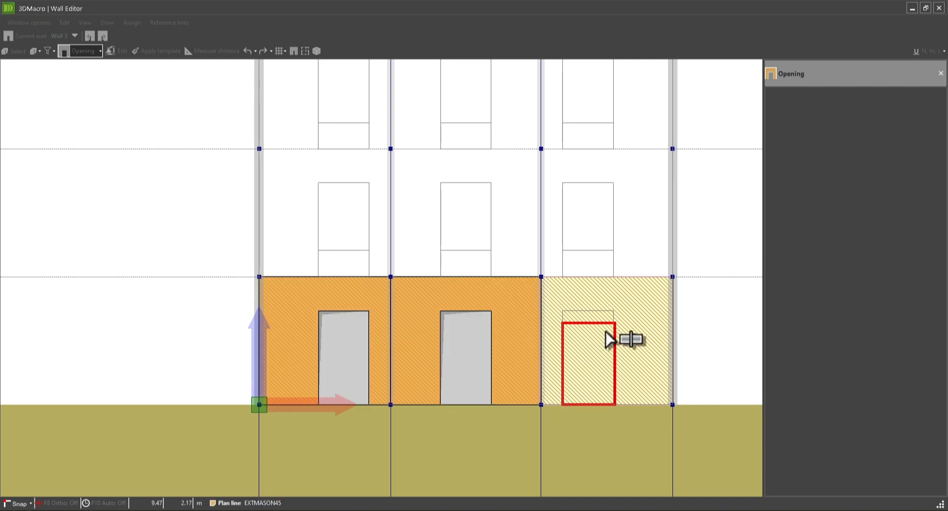
{"action": "left_click", "coordinate": [614, 311]}
{"action": "middle_click_drag", "start_coordinate": [491, 260], "coordinate": [467, 313]}
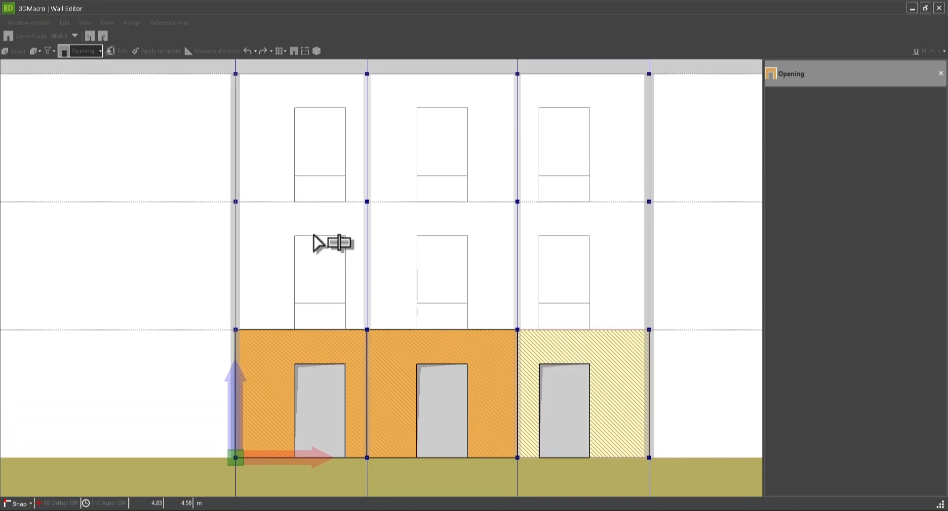
{"action": "right_click", "coordinate": [273, 200]}
{"action": "left_click", "coordinate": [297, 159]}
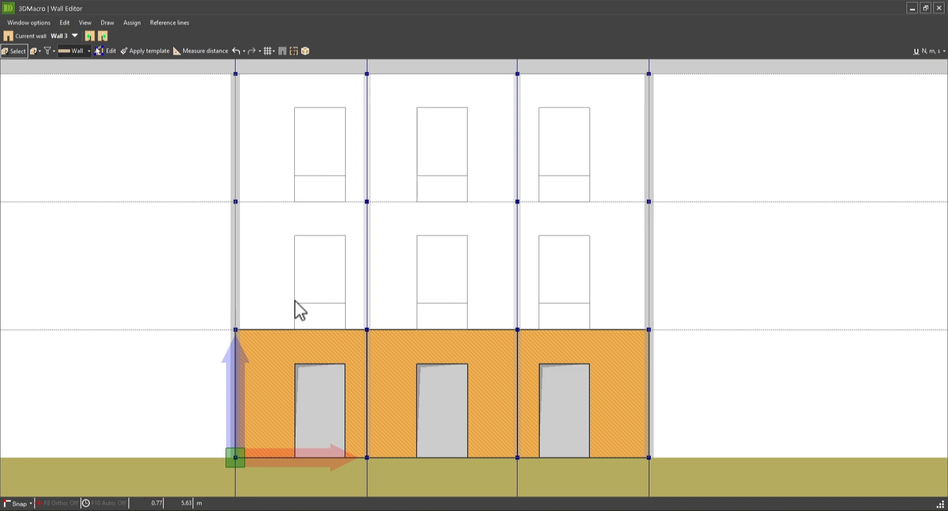
- Create a horizontal guideline at height 4.10 m along the sill of Wall 3's second-storey window outlines
{"action": "right_click", "coordinate": [295, 302]}
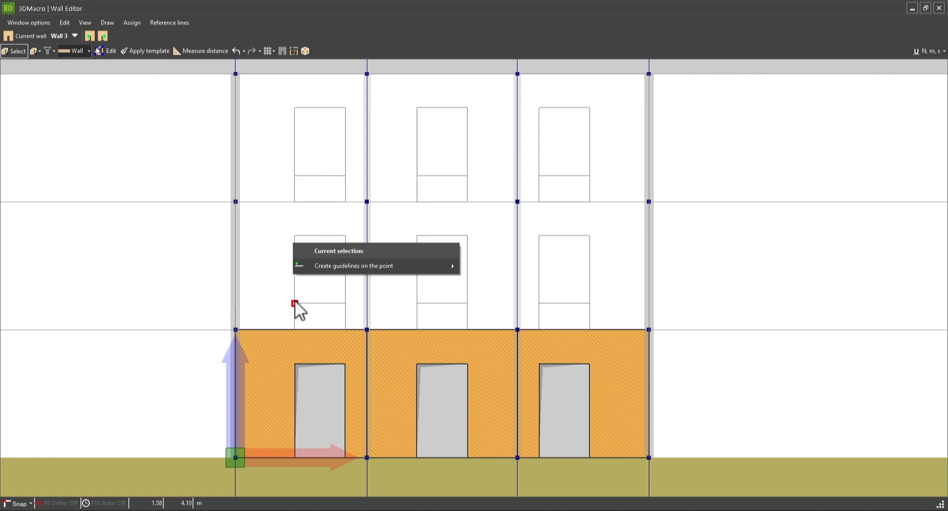
{"action": "mouse_move", "coordinate": [339, 271]}
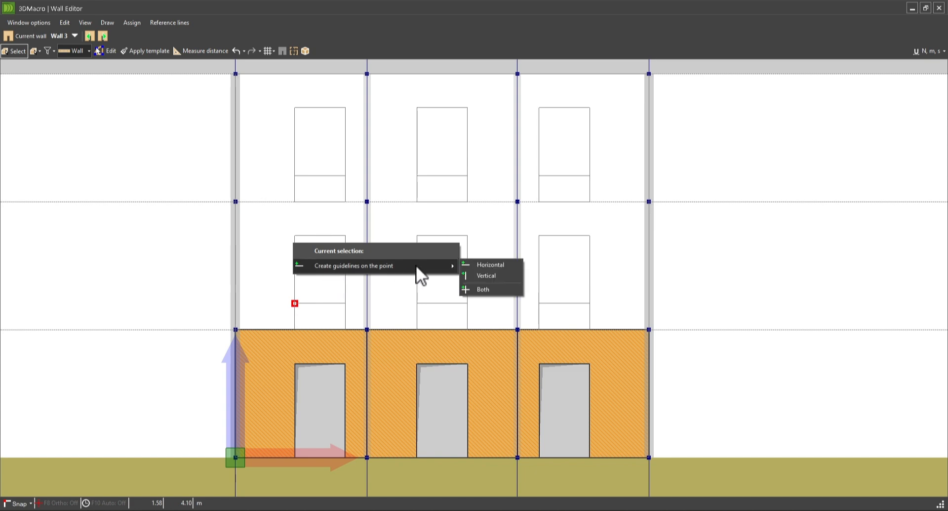
{"action": "left_click", "coordinate": [493, 264]}
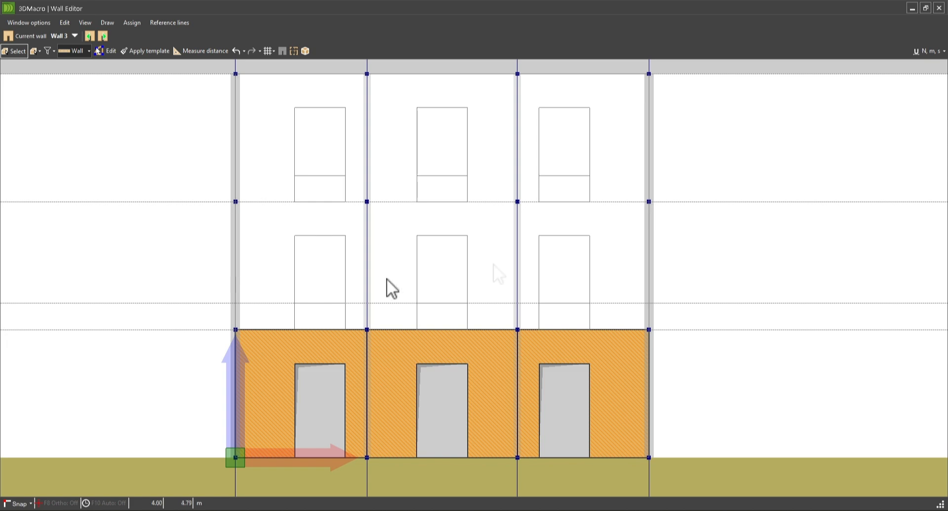
- Create vertical guidelines along both side edges of Wall 3's middle second-storey window outline
{"action": "right_click", "coordinate": [418, 303]}
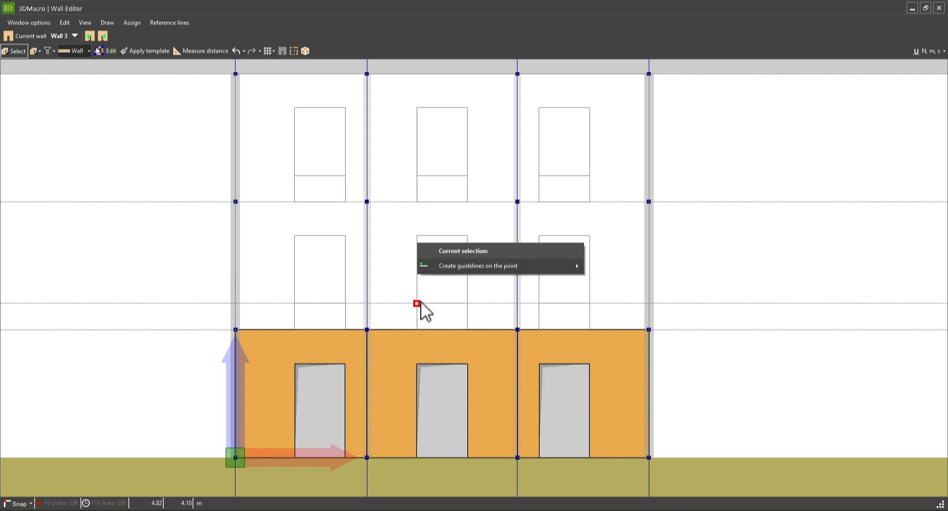
{"action": "mouse_move", "coordinate": [544, 272]}
{"action": "left_click", "coordinate": [610, 276]}
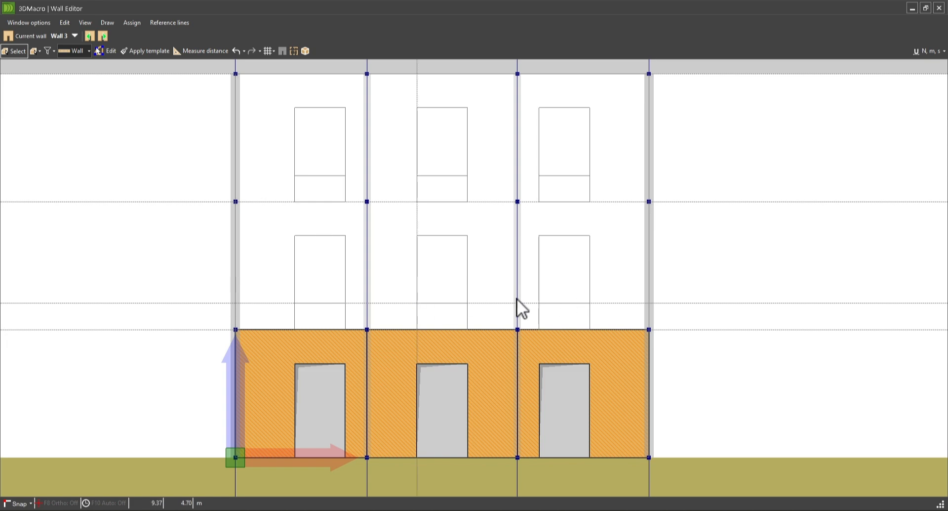
{"action": "right_click", "coordinate": [468, 304]}
{"action": "mouse_move", "coordinate": [552, 271]}
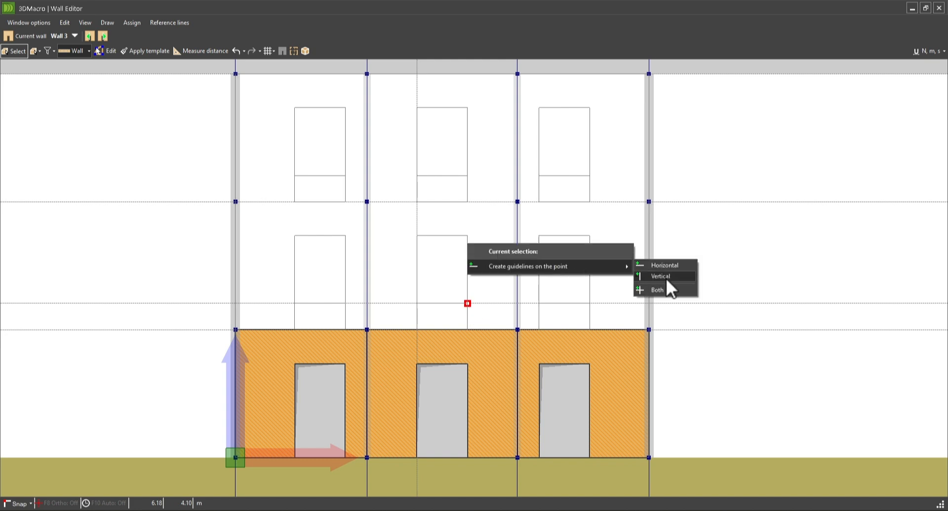
{"action": "left_click", "coordinate": [666, 276]}
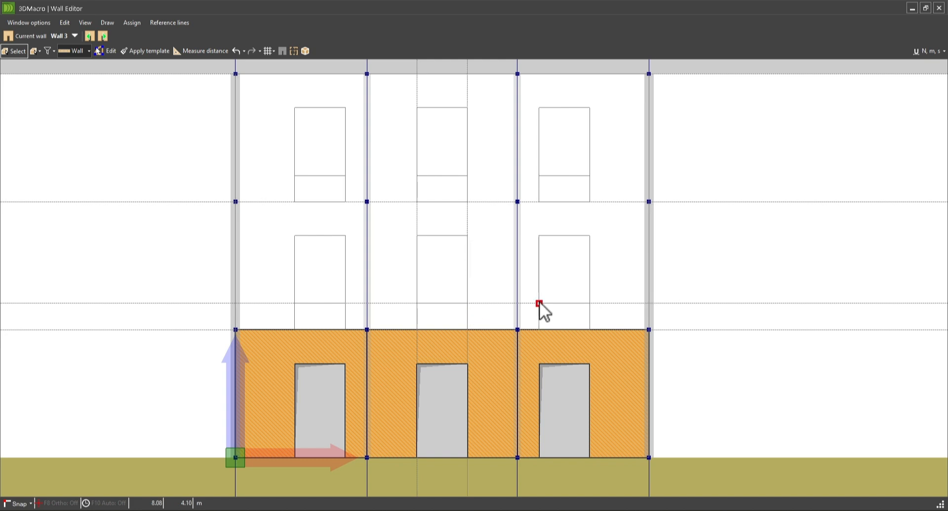
- Create vertical guidelines along both side edges of the second-storey window outline in Wall 3's right bay
{"action": "right_click", "coordinate": [517, 303]}
{"action": "mouse_move", "coordinate": [639, 271]}
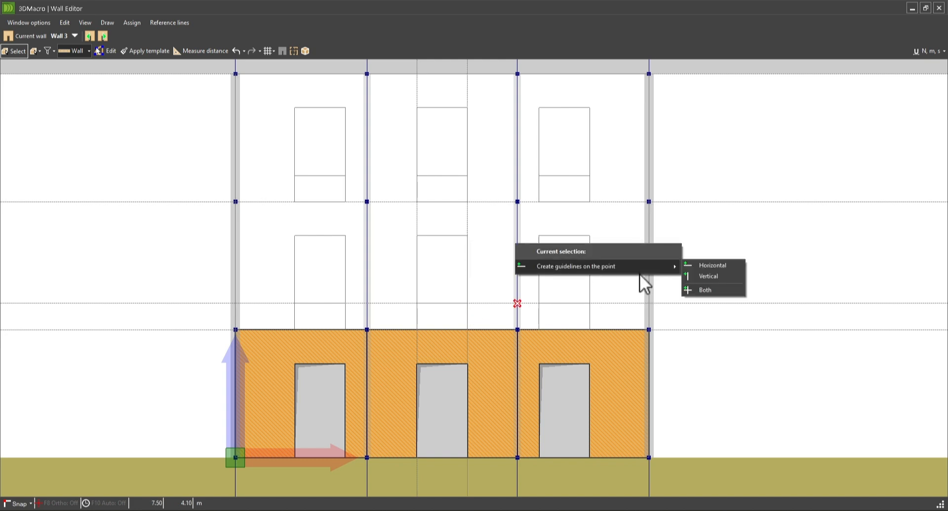
{"action": "left_click", "coordinate": [700, 278]}
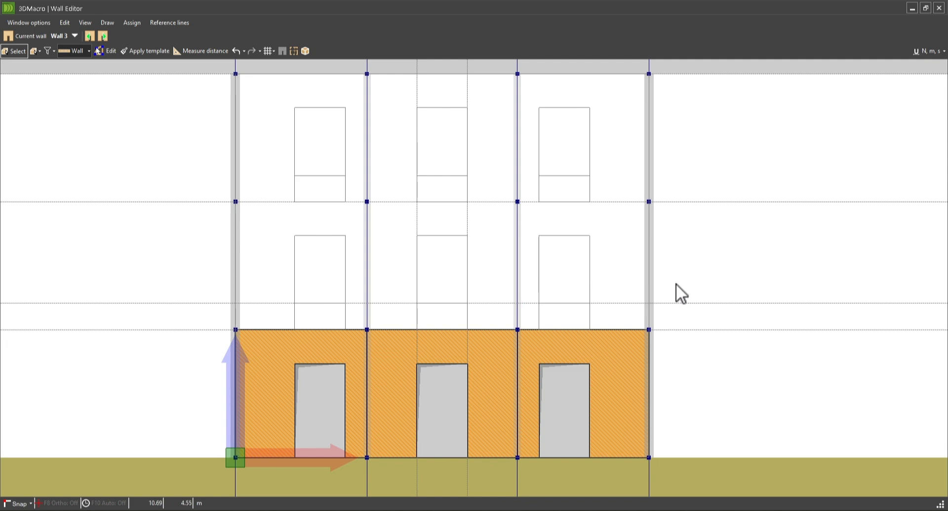
{"action": "right_click", "coordinate": [590, 302]}
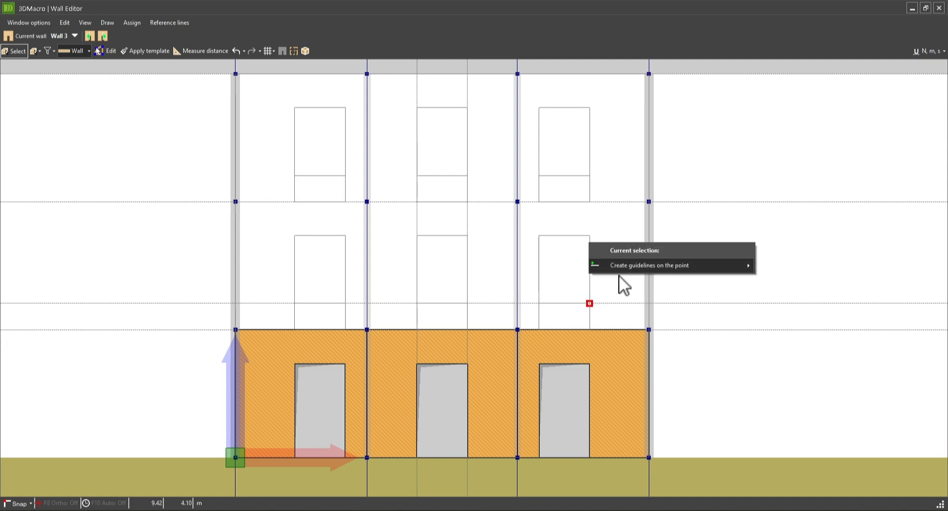
{"action": "mouse_move", "coordinate": [733, 270]}
{"action": "left_click", "coordinate": [788, 274]}
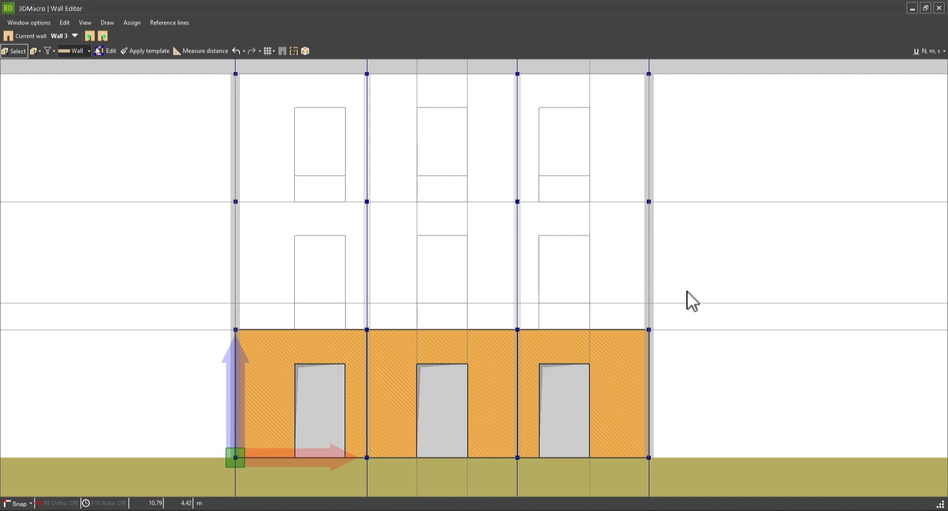
{"action": "right_click", "coordinate": [540, 303]}
{"action": "mouse_move", "coordinate": [645, 270]}
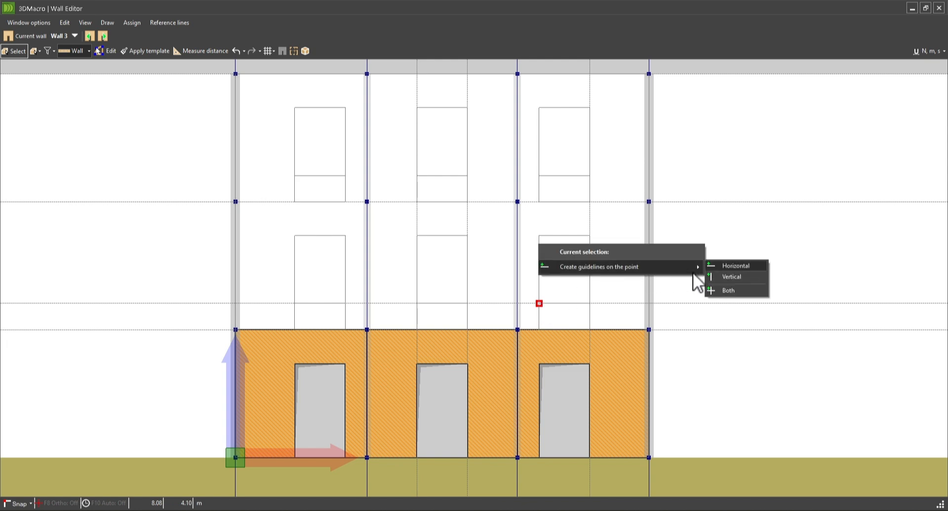
{"action": "left_click", "coordinate": [725, 277]}
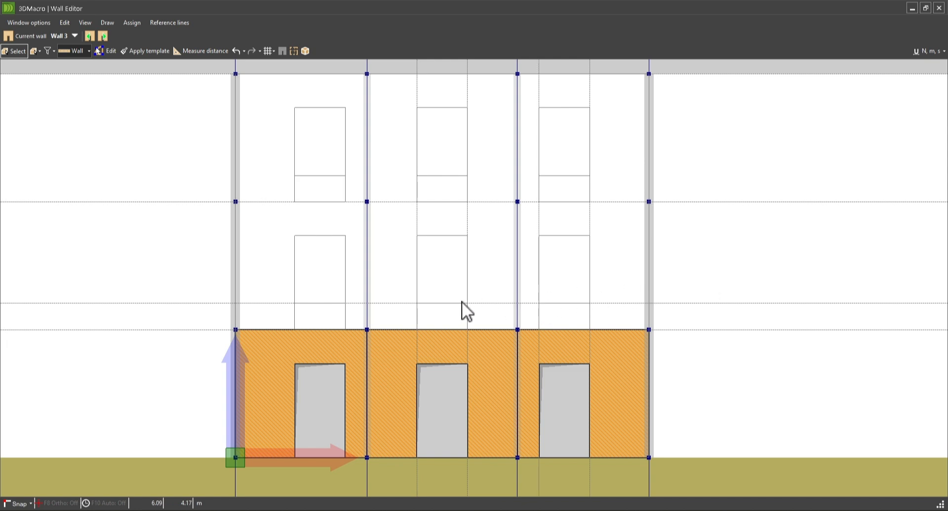
- Create vertical guidelines along both side edges of the second-storey window outline in Wall 3's left bay
{"action": "right_click", "coordinate": [345, 303]}
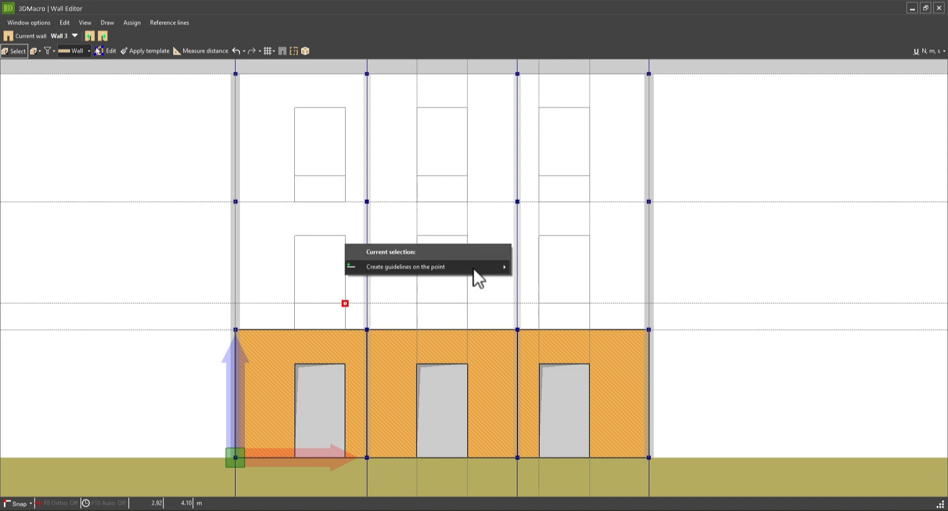
{"action": "mouse_move", "coordinate": [474, 274]}
{"action": "left_click", "coordinate": [536, 275]}
{"action": "right_click", "coordinate": [297, 303]}
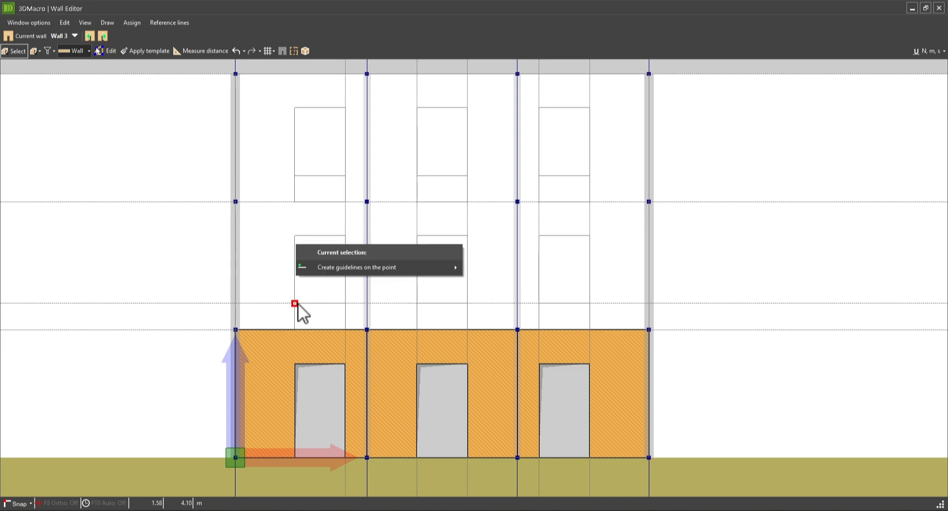
{"action": "mouse_move", "coordinate": [443, 272]}
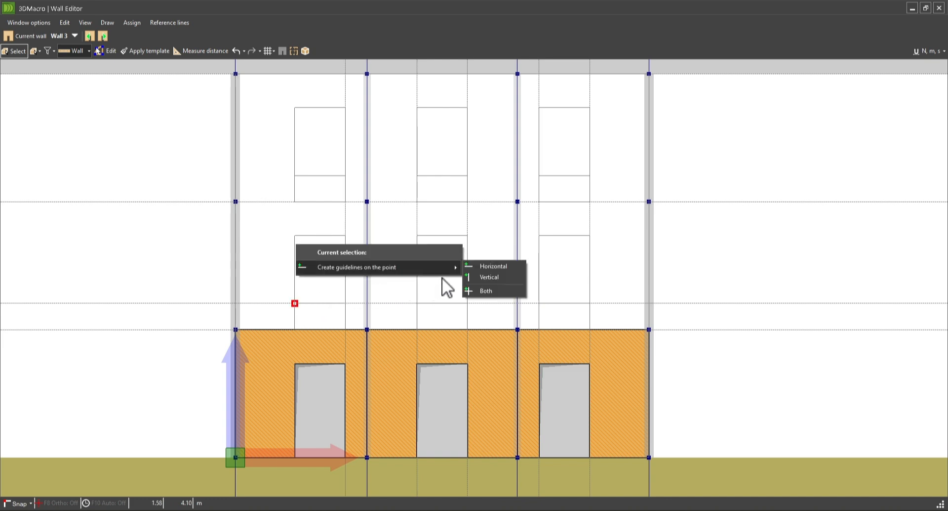
{"action": "left_click", "coordinate": [496, 277]}
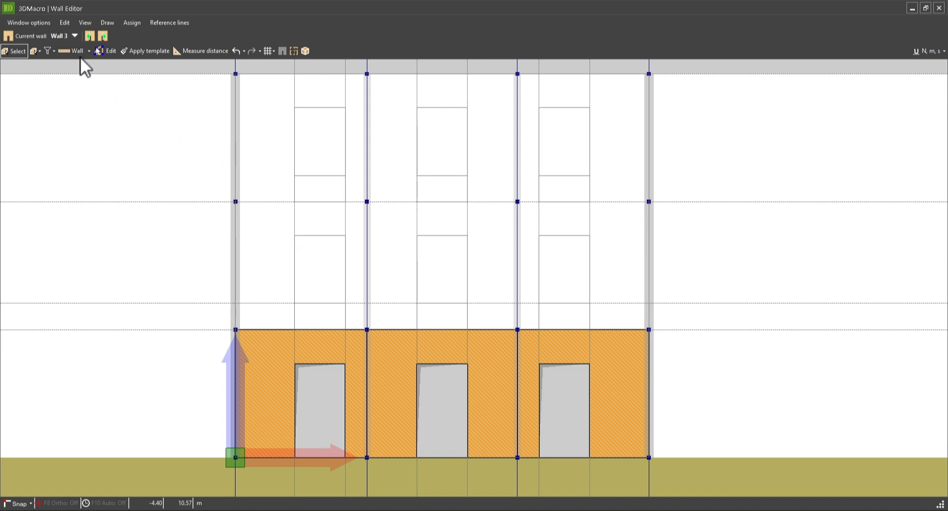
- Draw EXTMASON45 wall panels across Wall 3's three second-storey bays, from the 4.10 m sill guideline up to 6.80 m
{"action": "left_click", "coordinate": [76, 51]}
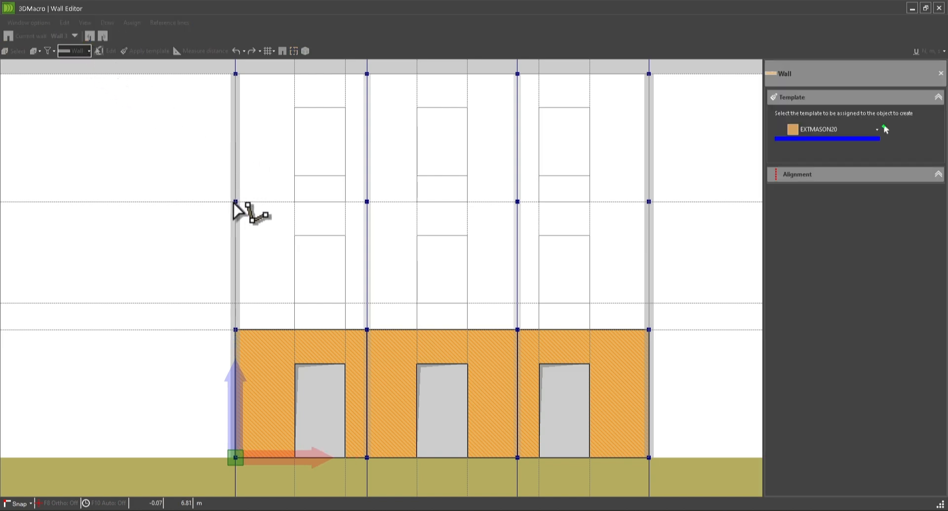
{"action": "left_click", "coordinate": [804, 131]}
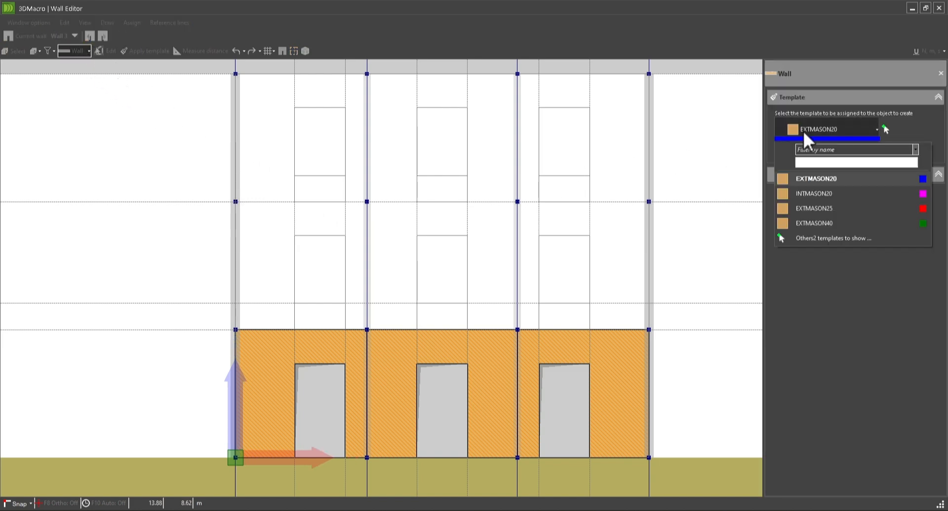
{"action": "left_click", "coordinate": [838, 235]}
{"action": "double_click", "coordinate": [268, 103]}
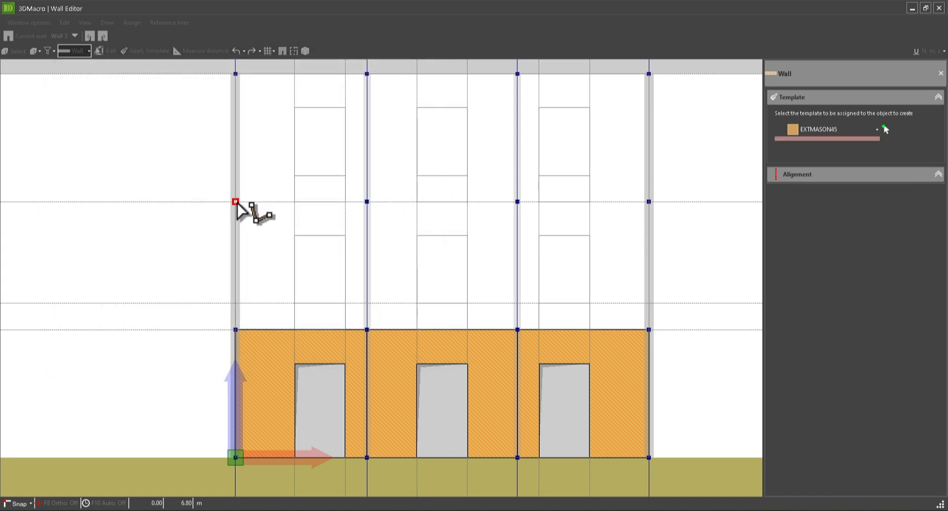
{"action": "left_click", "coordinate": [235, 201]}
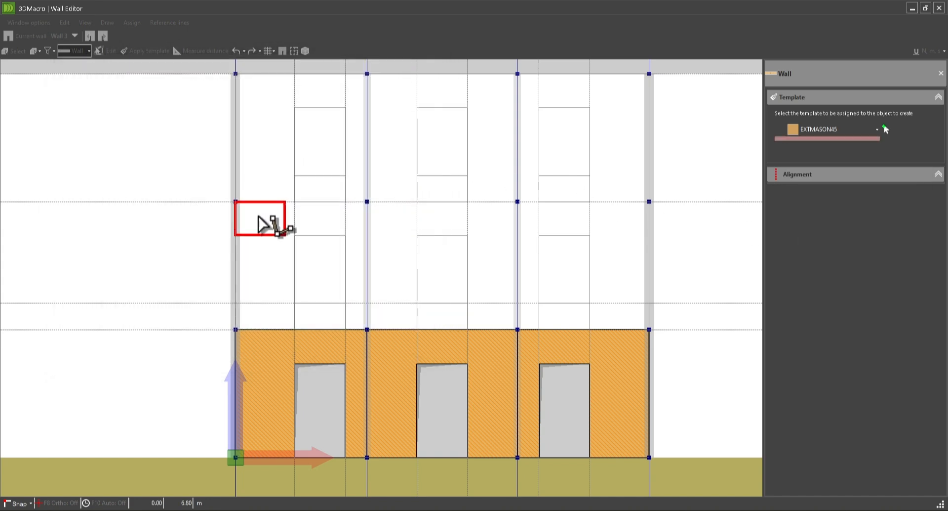
{"action": "left_click", "coordinate": [367, 302]}
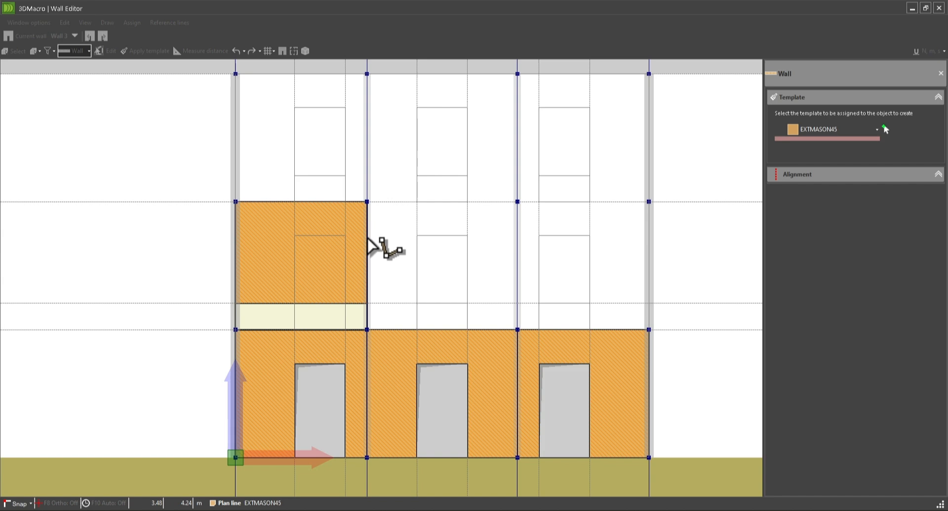
{"action": "left_click", "coordinate": [367, 201]}
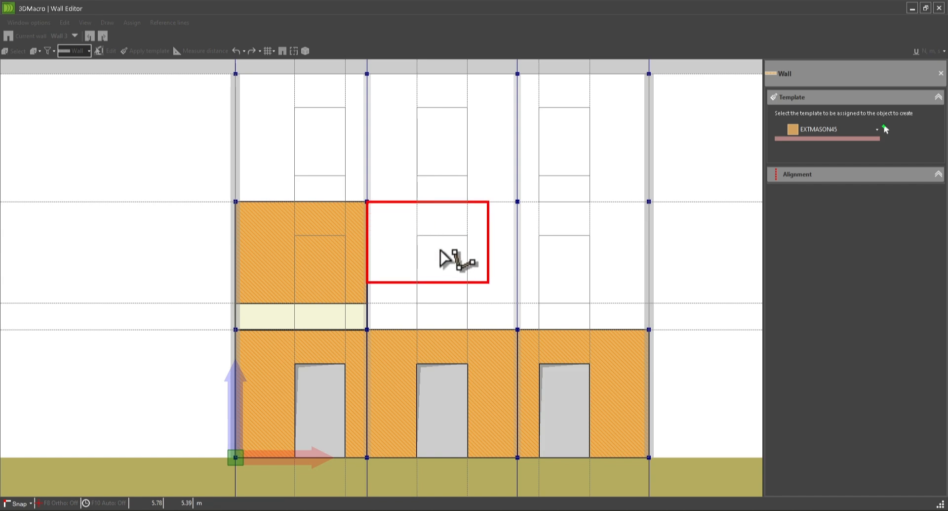
{"action": "left_click", "coordinate": [517, 302]}
{"action": "left_click", "coordinate": [517, 202]}
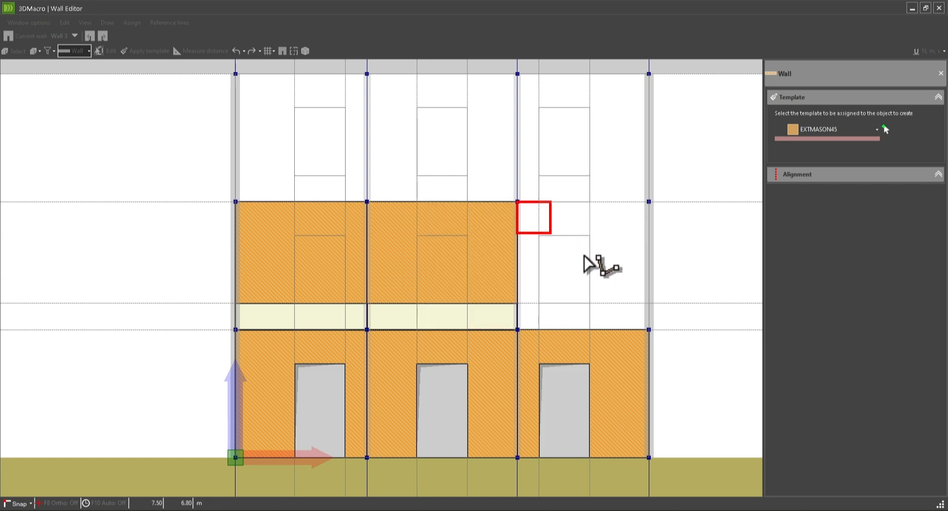
{"action": "left_click", "coordinate": [650, 304]}
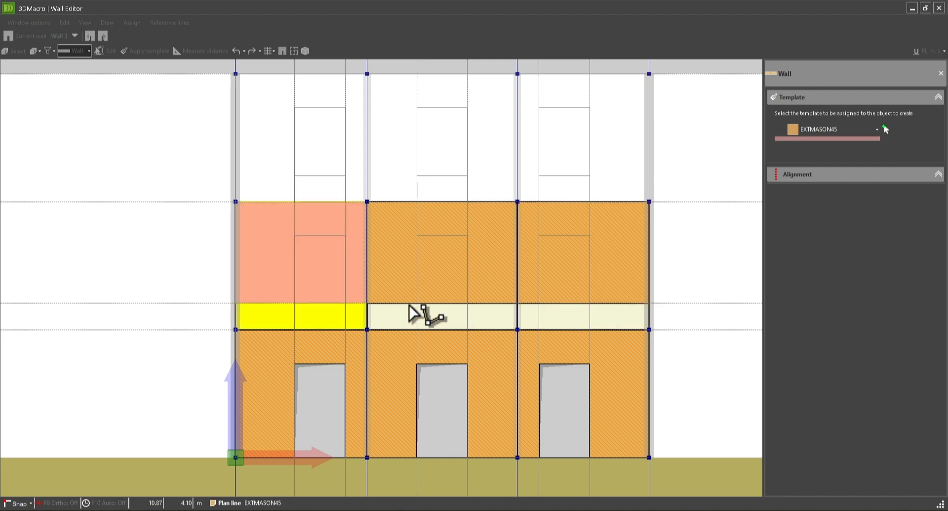
- Draw EXTMASON45 wall panels on both sides of each window outline in the band between 3.40 m and 4.10 m
{"action": "left_click", "coordinate": [236, 303]}
{"action": "left_click", "coordinate": [295, 329]}
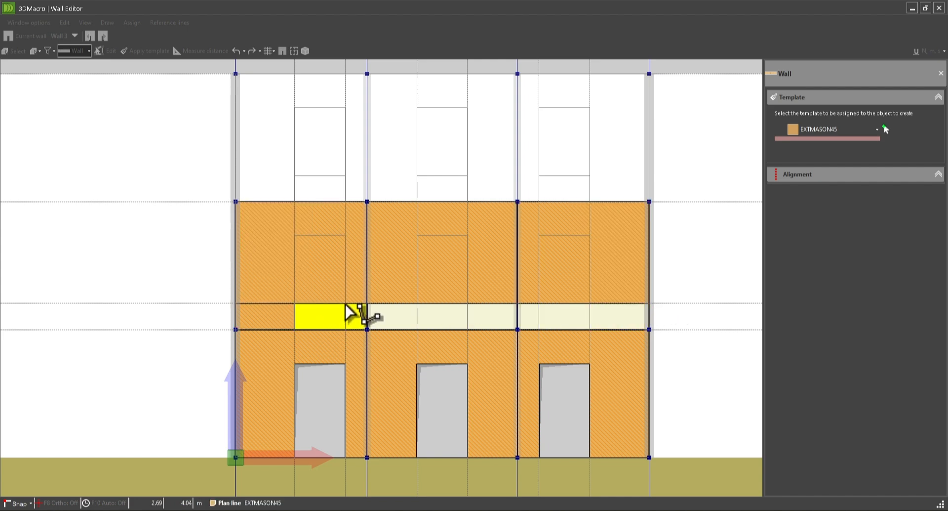
{"action": "left_click", "coordinate": [345, 304]}
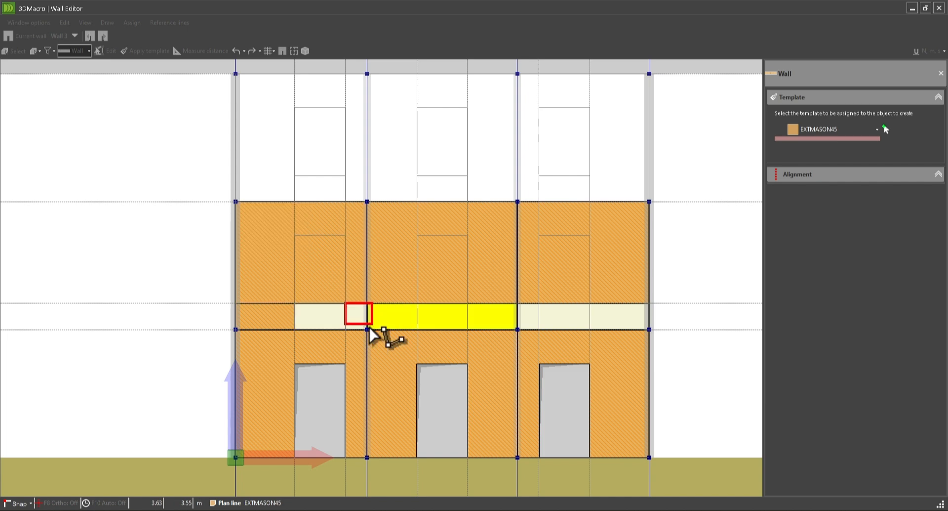
{"action": "left_click", "coordinate": [366, 329]}
{"action": "left_click", "coordinate": [367, 304]}
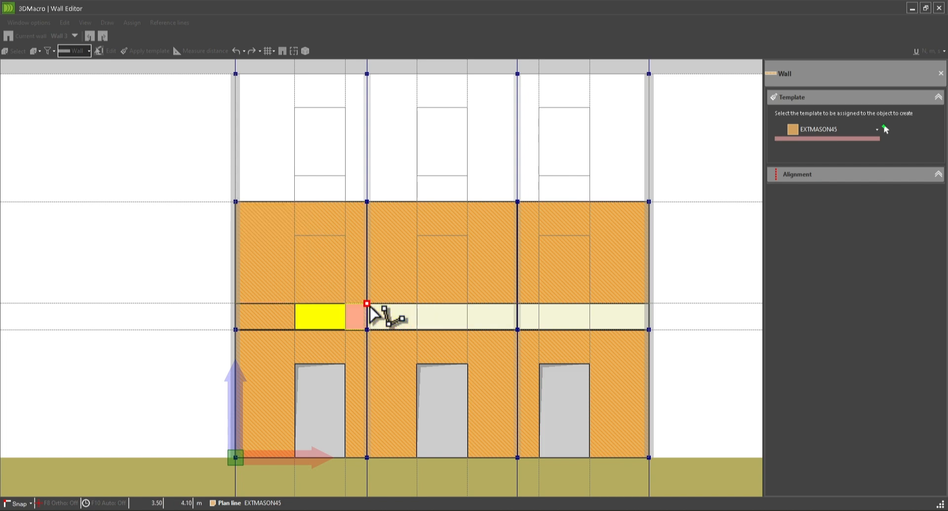
{"action": "left_click", "coordinate": [417, 329]}
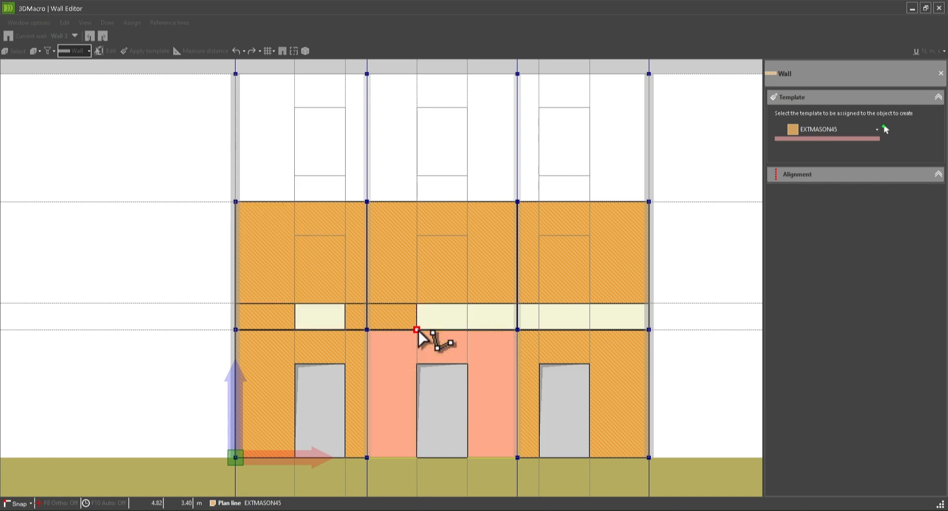
{"action": "left_click", "coordinate": [468, 303]}
{"action": "left_click", "coordinate": [517, 329]}
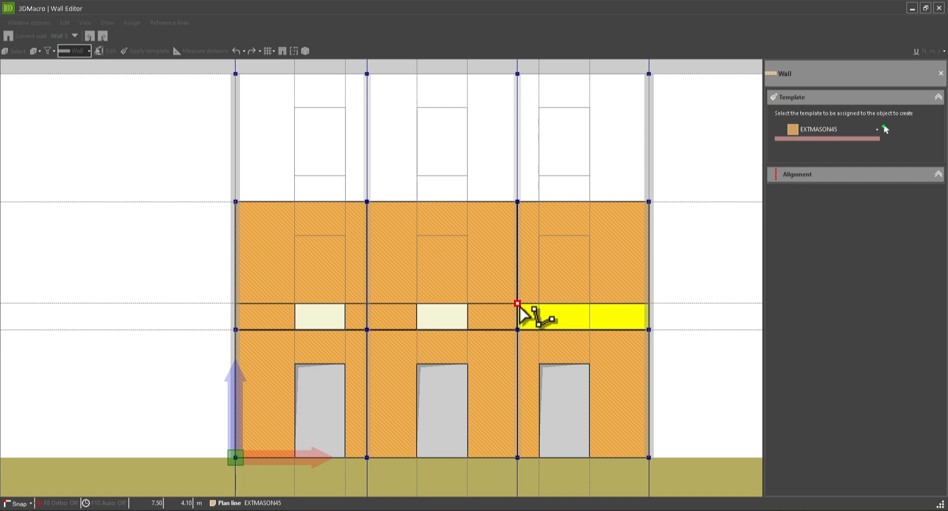
{"action": "left_click", "coordinate": [517, 303]}
{"action": "left_click", "coordinate": [540, 329]}
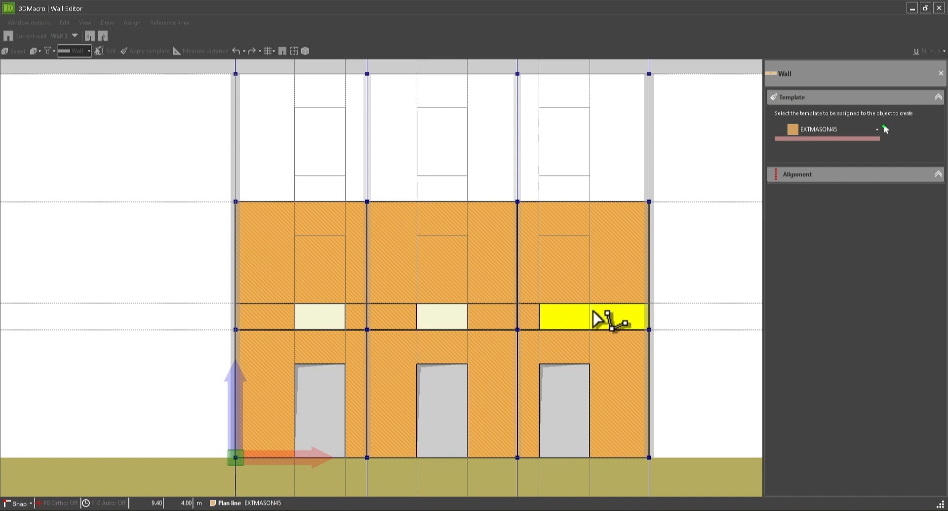
{"action": "left_click", "coordinate": [590, 303]}
{"action": "left_click", "coordinate": [649, 329]}
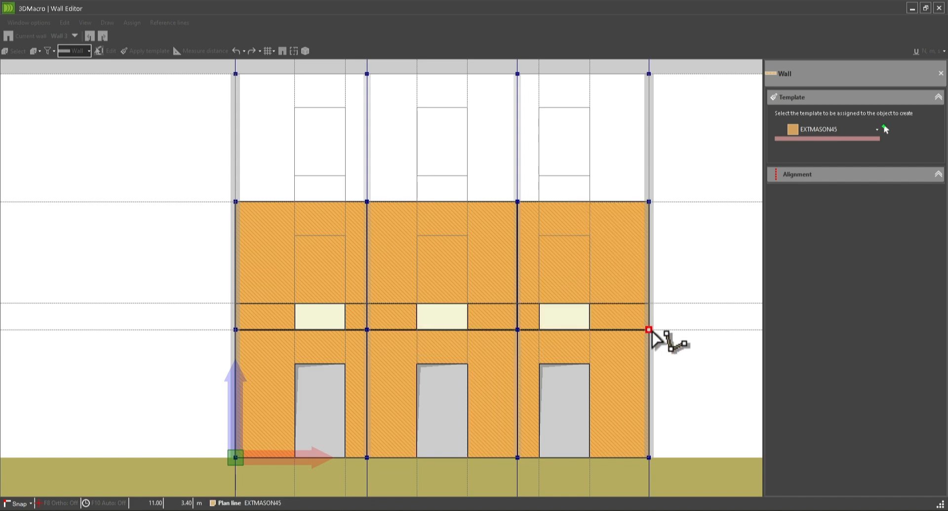
- Fill the three gaps below the second-storey window outlines with EXTMASON20 wall panels, from 4.10 m down to 3.40 m
{"action": "left_click", "coordinate": [815, 135]}
{"action": "left_click", "coordinate": [838, 186]}
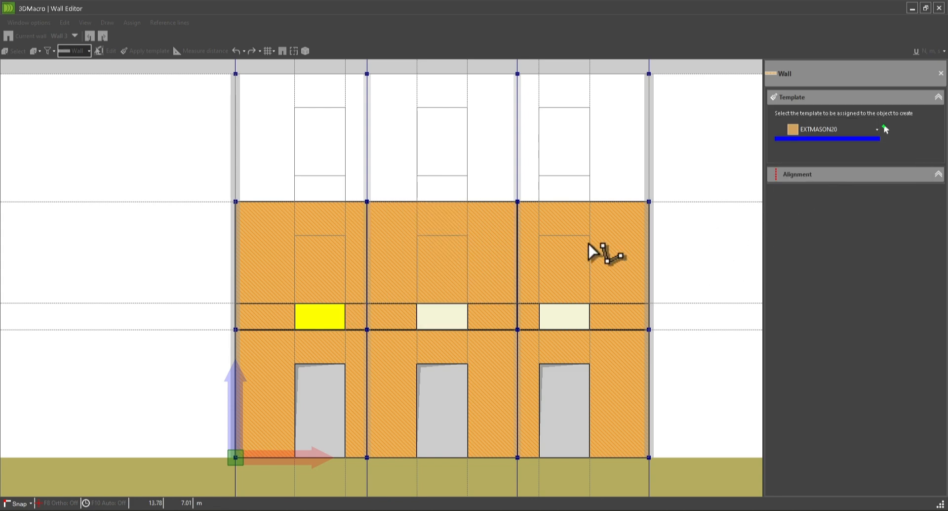
{"action": "left_click", "coordinate": [295, 303]}
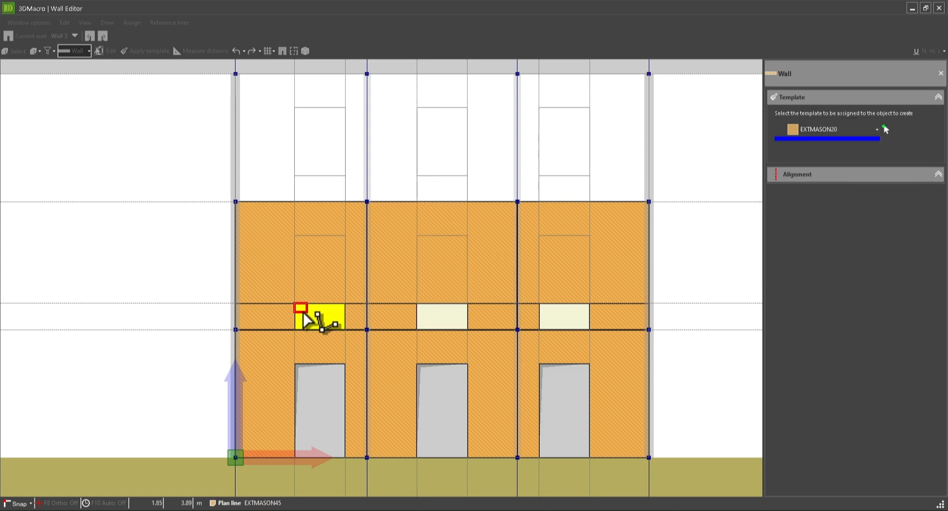
{"action": "left_click", "coordinate": [345, 329]}
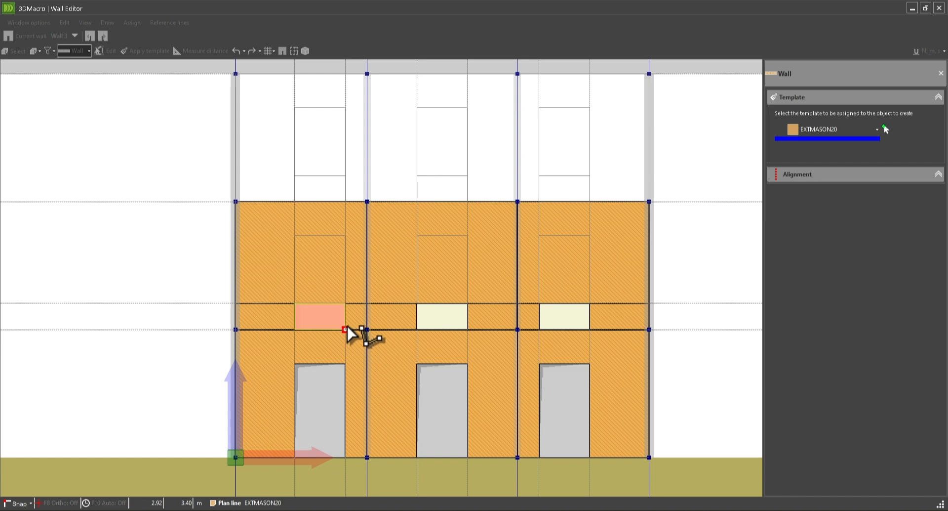
{"action": "right_click", "coordinate": [359, 269]}
{"action": "left_click", "coordinate": [394, 220]}
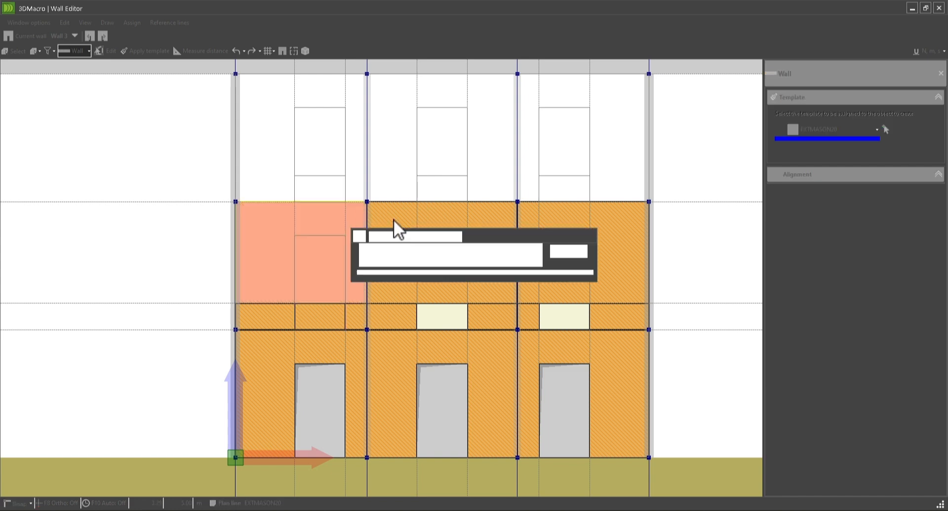
{"action": "left_click", "coordinate": [418, 303]}
{"action": "left_click", "coordinate": [468, 329]}
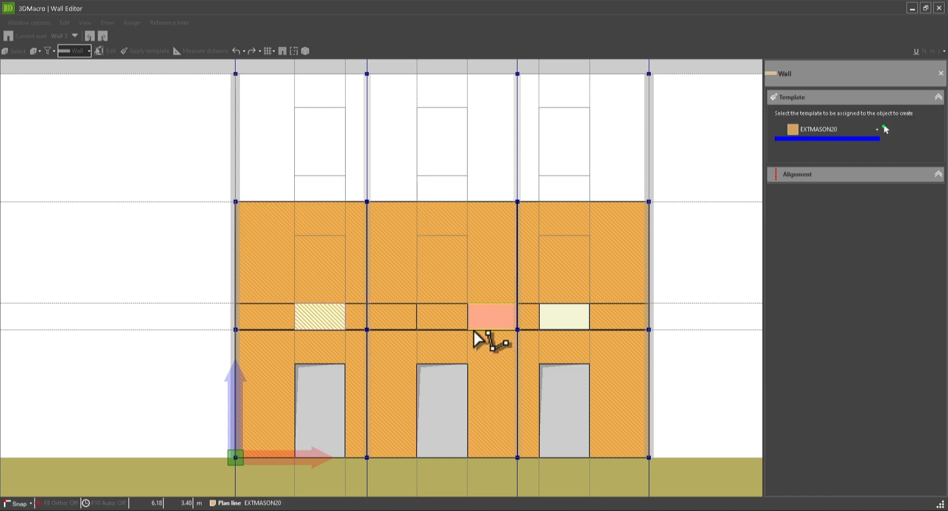
{"action": "left_click", "coordinate": [539, 304]}
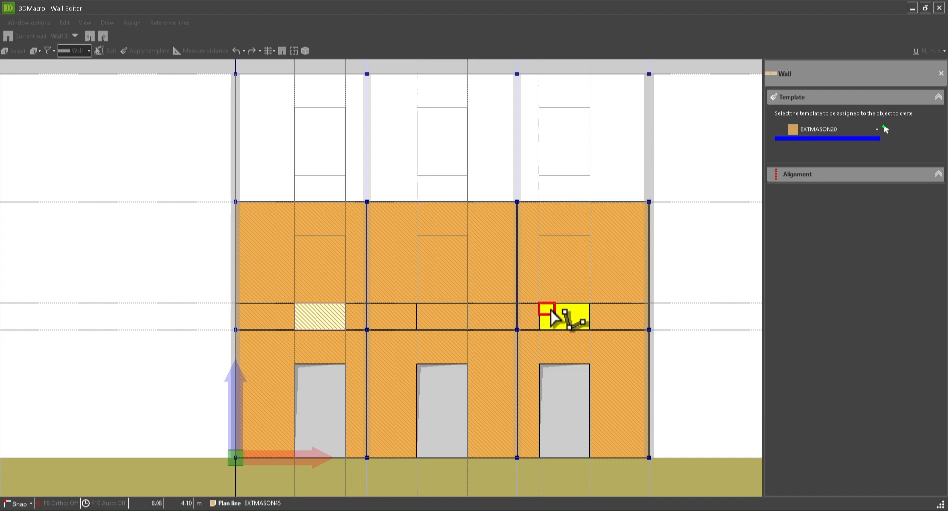
{"action": "left_click", "coordinate": [589, 329]}
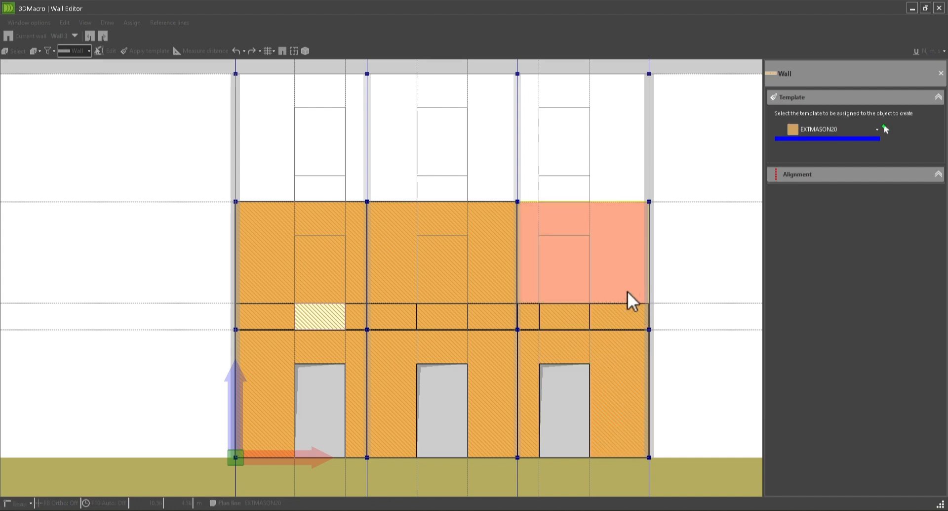
{"action": "key", "text": "Escape"}
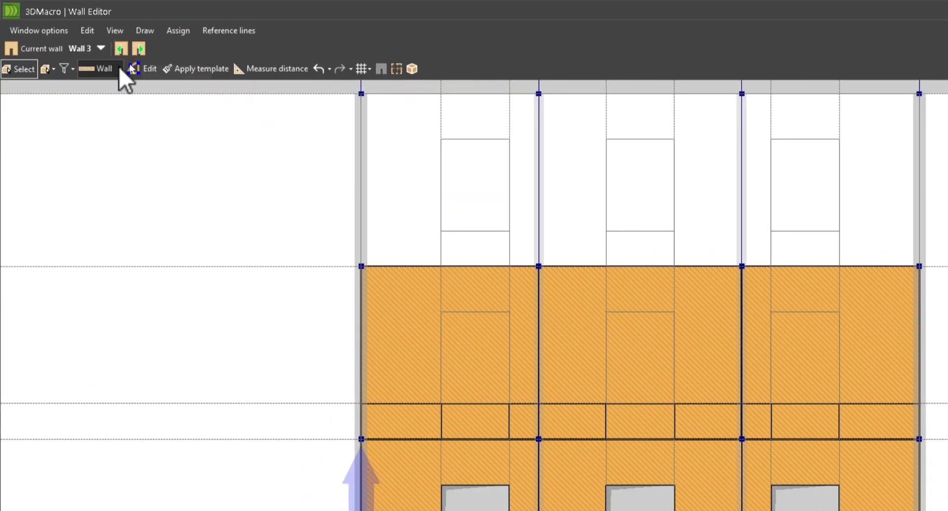
- Draw an opening over the left bay's second-storey window outline, starting at its lower-left corner on the 4.10 m guideline
{"action": "left_click", "coordinate": [120, 69]}
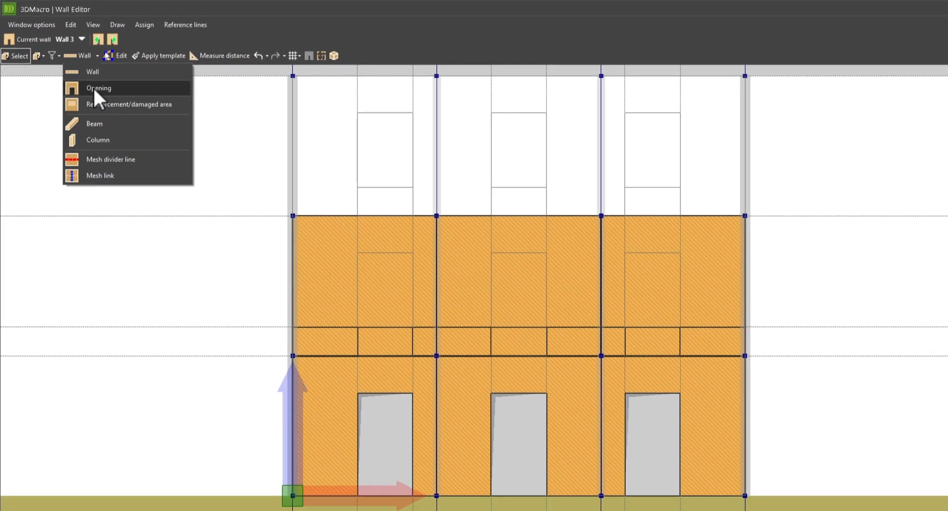
{"action": "left_click", "coordinate": [122, 108]}
{"action": "left_click", "coordinate": [327, 299]}
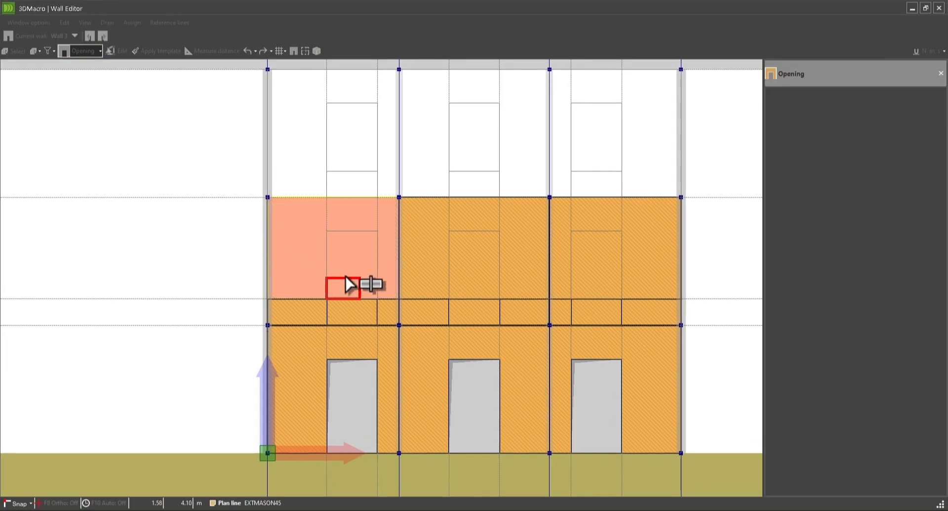
- Draw window openings in all three bays of the second storey, snapping to the outlined window corners, and finish the Opening command
{"action": "left_click", "coordinate": [378, 232]}
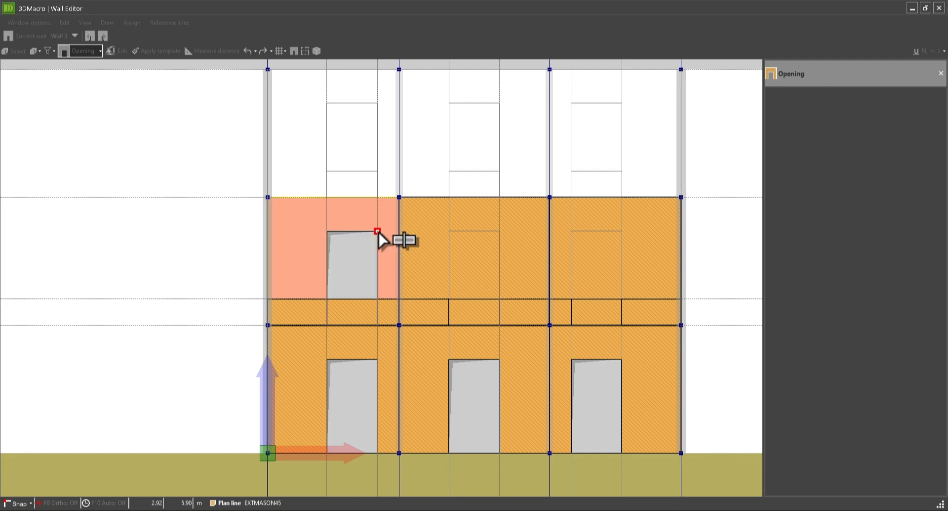
{"action": "left_click", "coordinate": [450, 298]}
{"action": "left_click", "coordinate": [502, 235]}
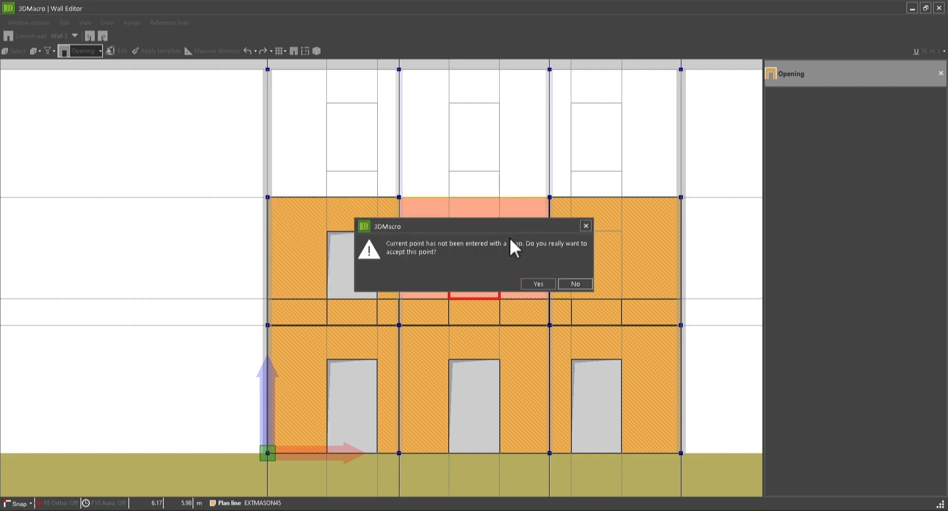
{"action": "left_click", "coordinate": [579, 287]}
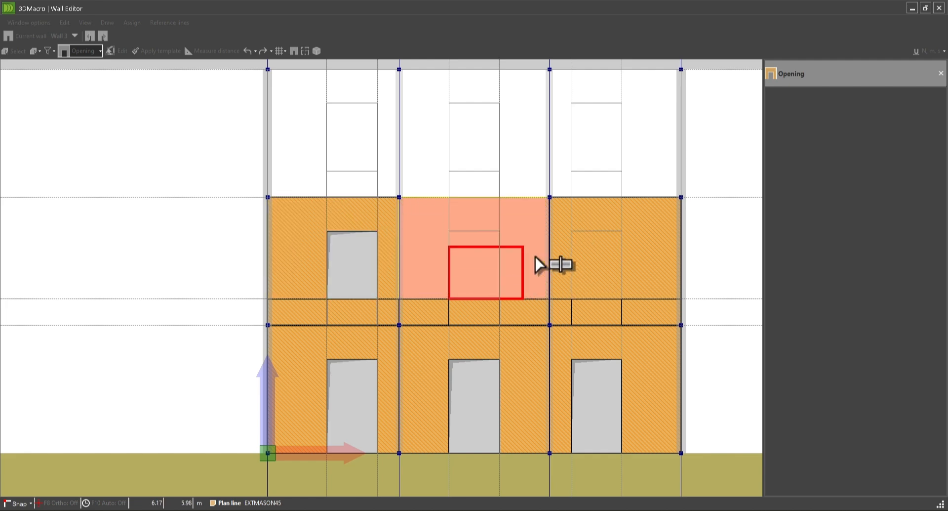
{"action": "left_click", "coordinate": [500, 230]}
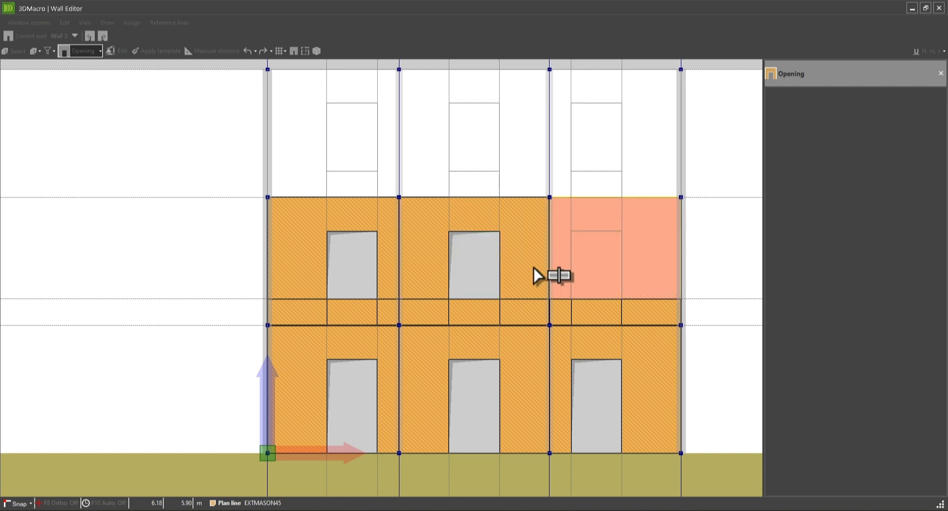
{"action": "left_click", "coordinate": [572, 299]}
{"action": "left_click", "coordinate": [621, 232]}
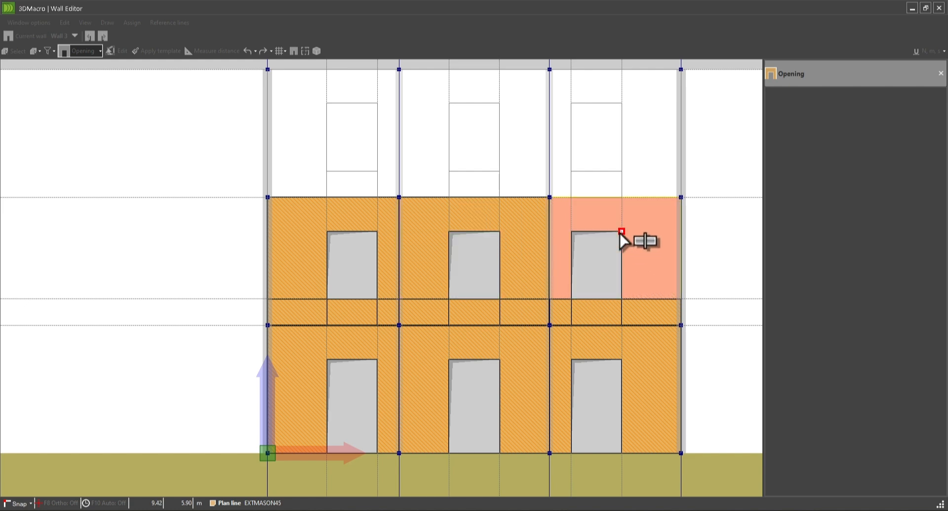
{"action": "right_click", "coordinate": [590, 219]}
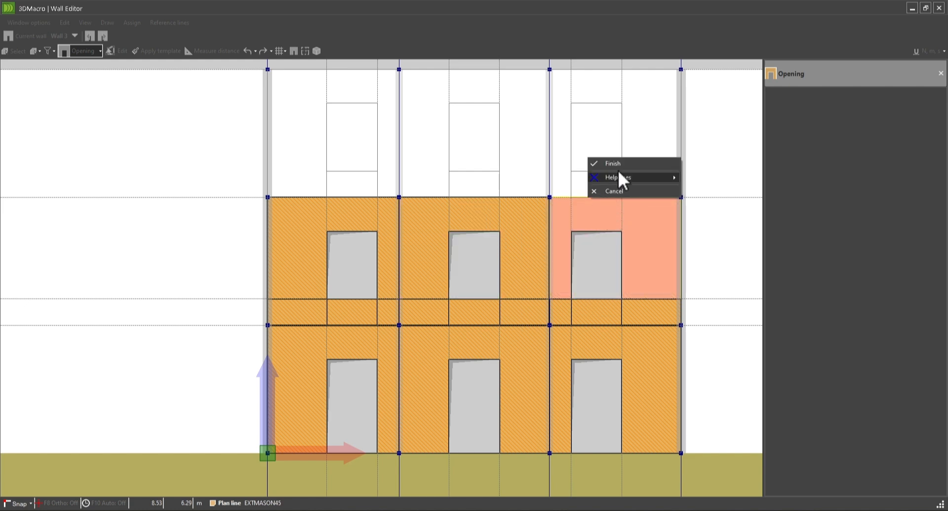
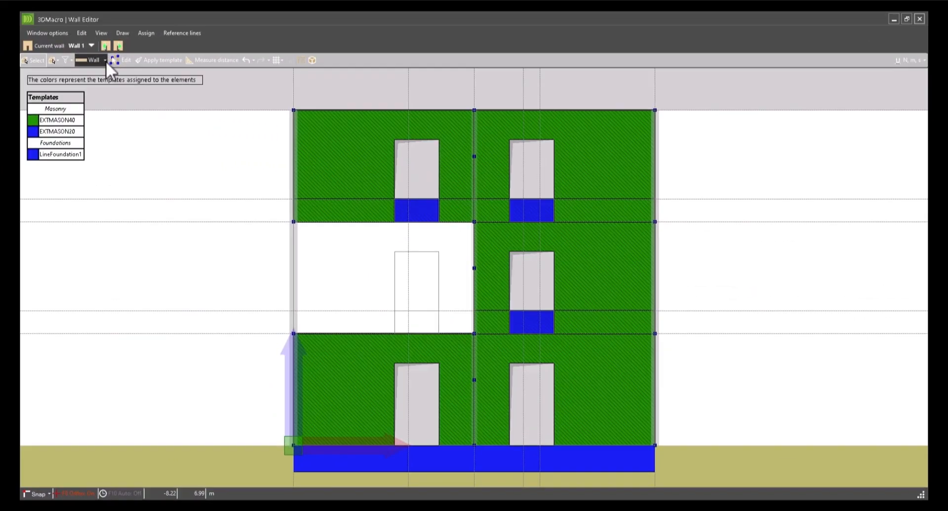
- Draw a wall panel with template EXTMASON40 over the empty middle-storey bay of Wall 1
{"action": "left_click", "coordinate": [105, 61]}
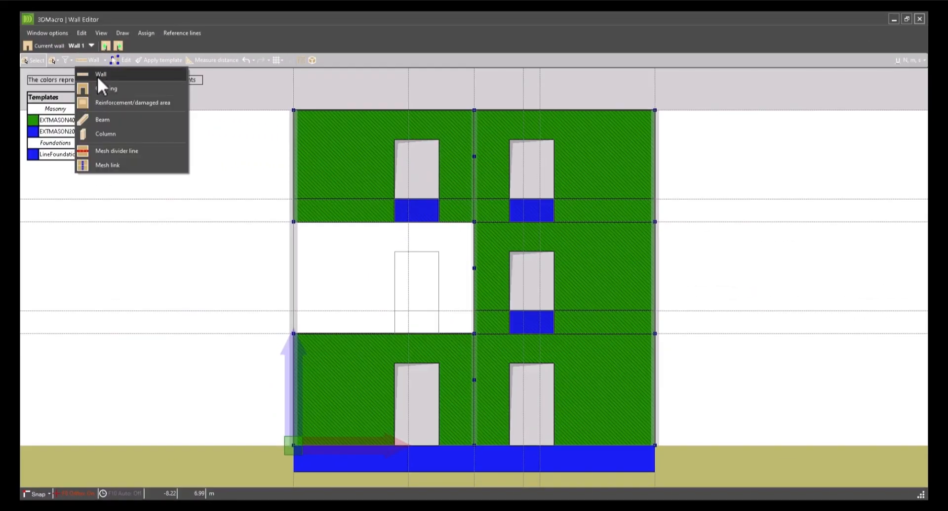
{"action": "left_click", "coordinate": [97, 75]}
{"action": "left_click", "coordinate": [823, 139]}
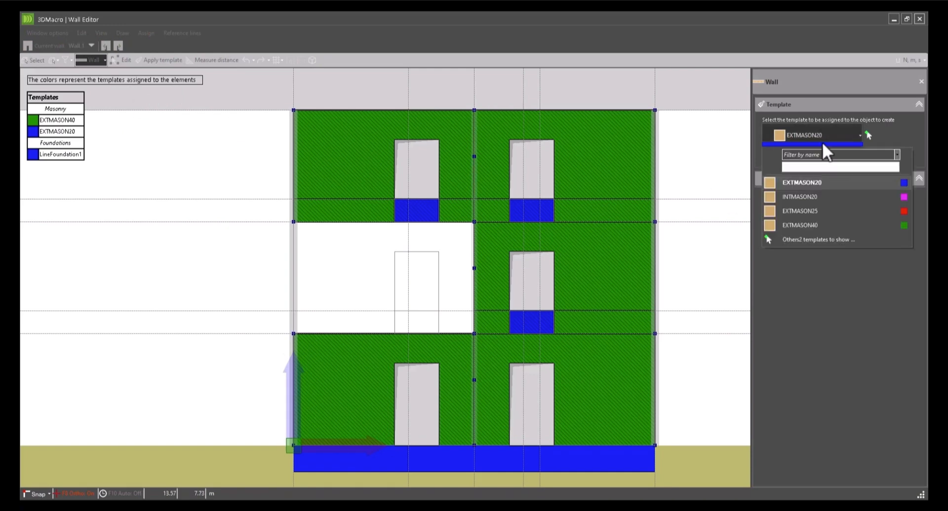
{"action": "left_click", "coordinate": [817, 226]}
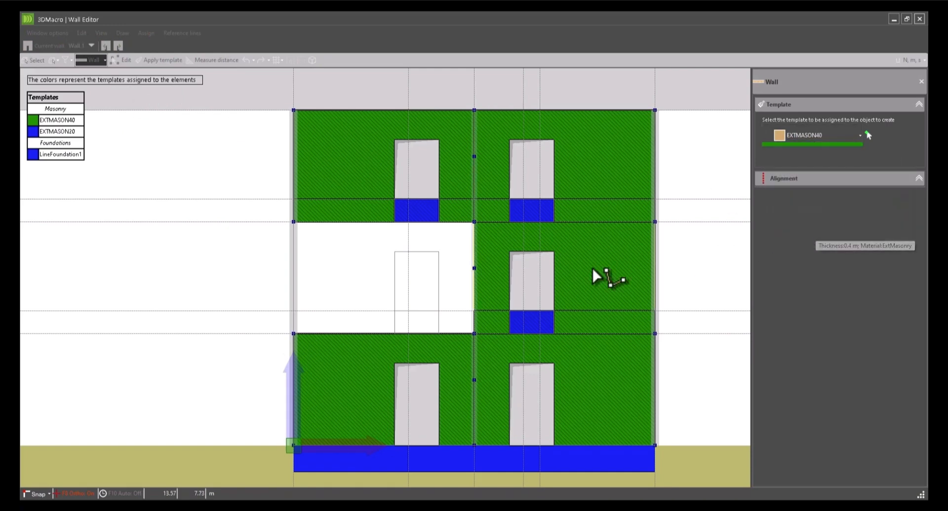
{"action": "left_click", "coordinate": [293, 222]}
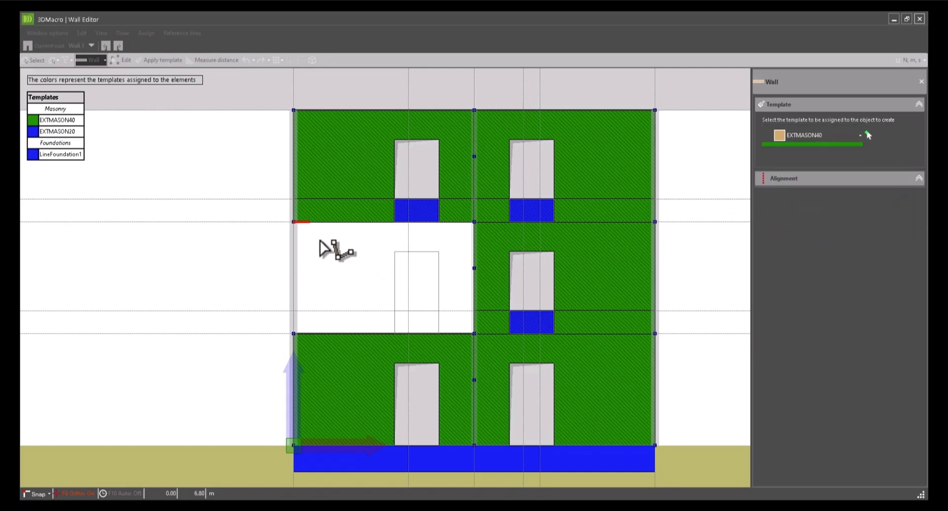
{"action": "left_click", "coordinate": [474, 334]}
{"action": "right_click", "coordinate": [452, 314]}
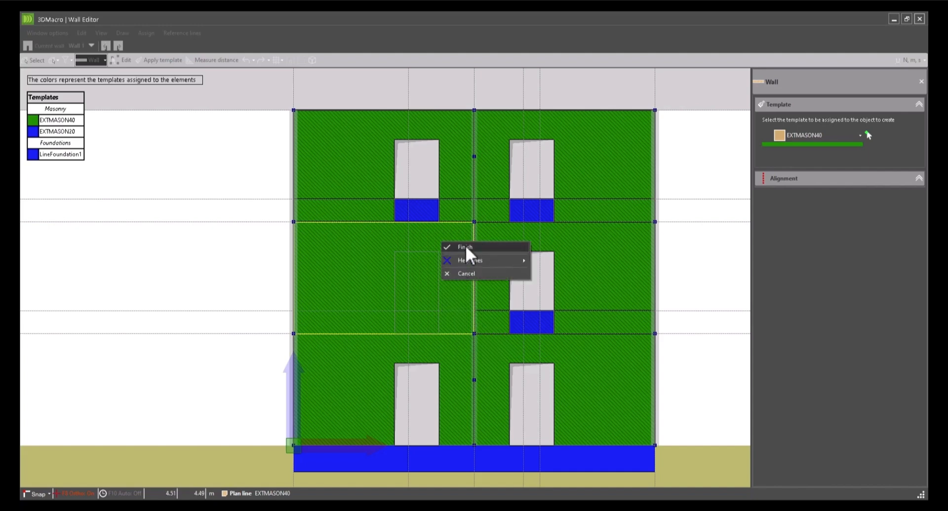
{"action": "left_click", "coordinate": [466, 246]}
- Draw a reinforced/damaged area with IntMasonry material and 20 cm custom thickness under the outlined window in Wall 1's middle storey
{"action": "left_click", "coordinate": [105, 60]}
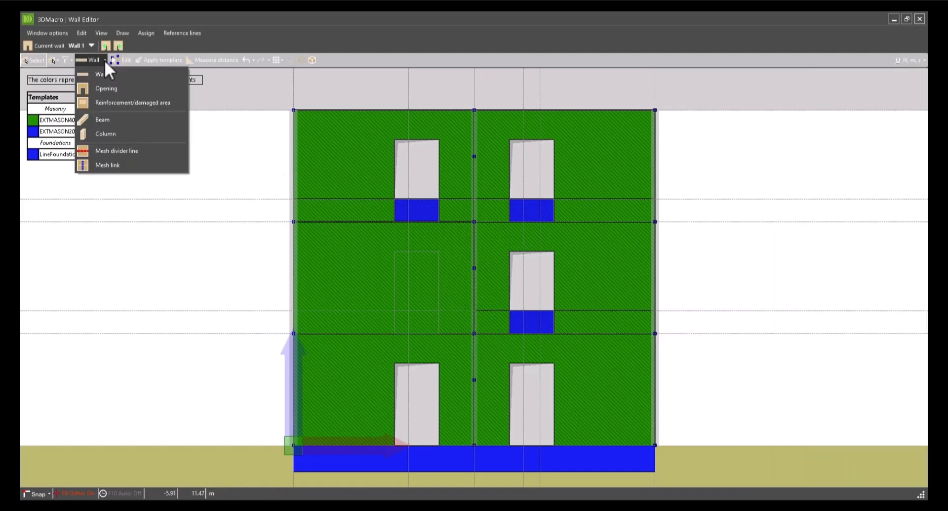
{"action": "left_click", "coordinate": [116, 104]}
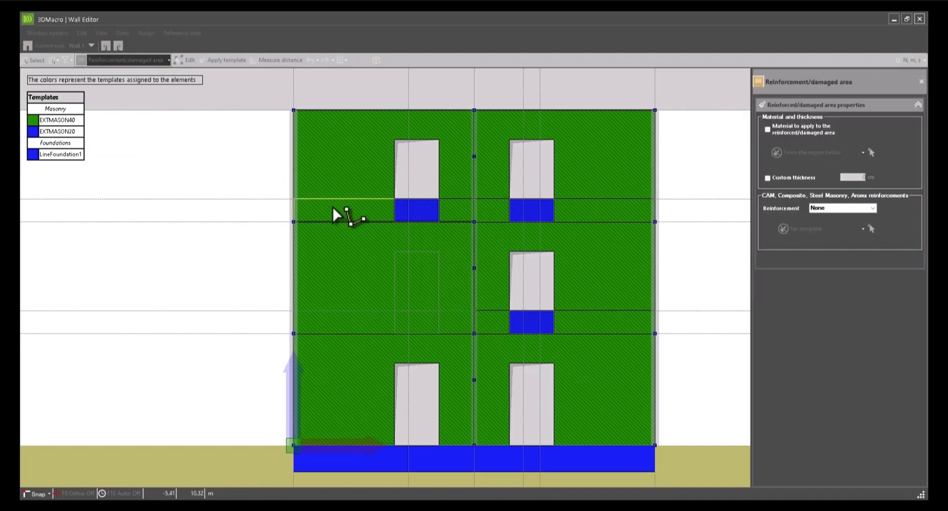
{"action": "left_click", "coordinate": [768, 129]}
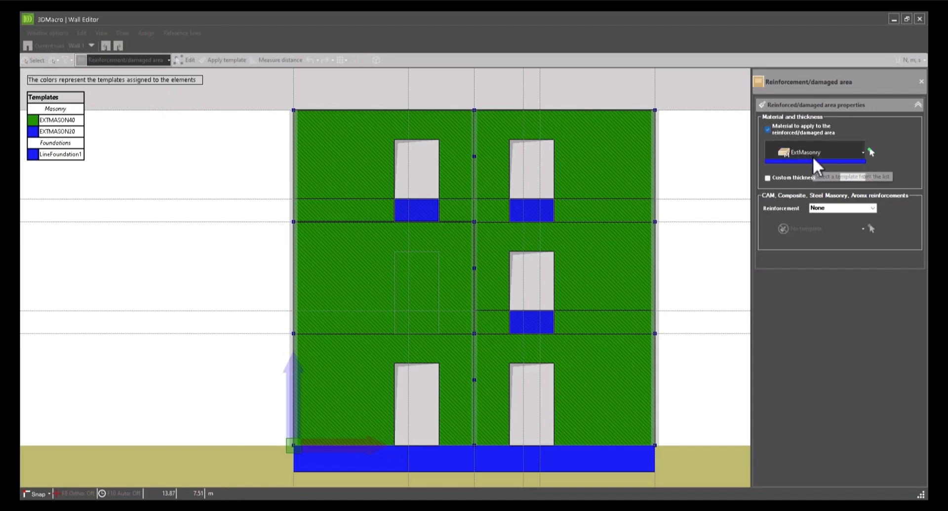
{"action": "left_click", "coordinate": [829, 155]}
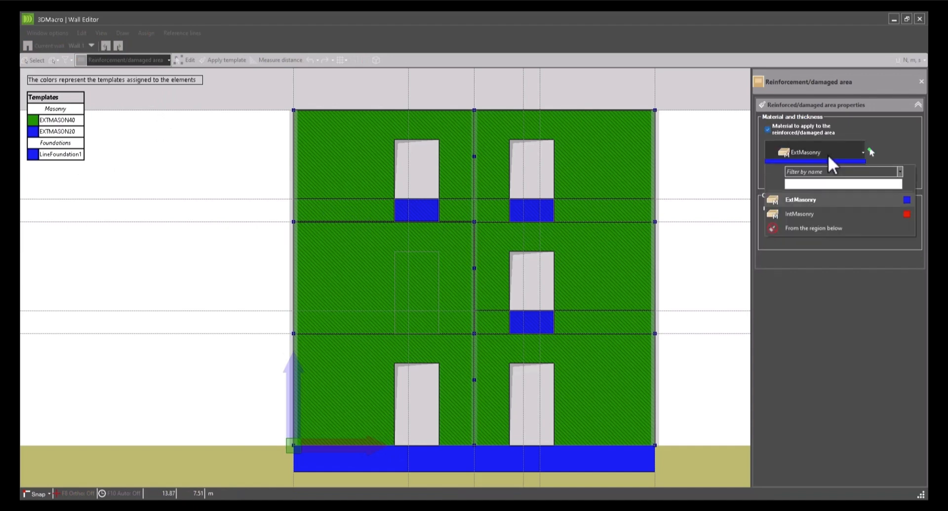
{"action": "left_click", "coordinate": [804, 214]}
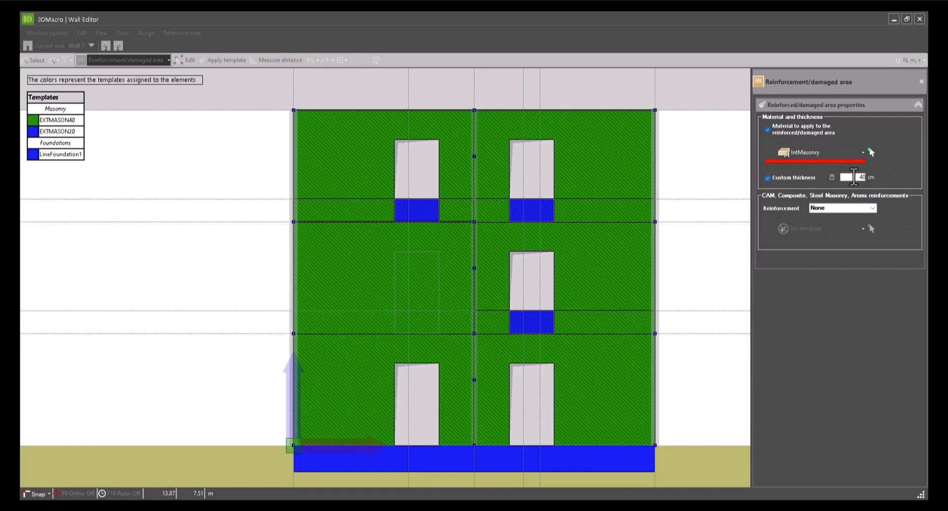
{"action": "double_click", "coordinate": [854, 177]}
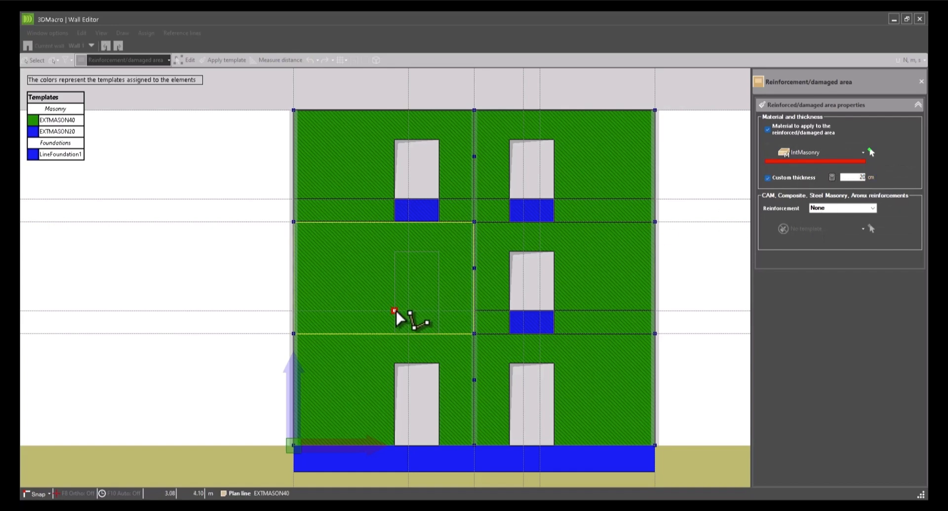
{"action": "left_click", "coordinate": [394, 310]}
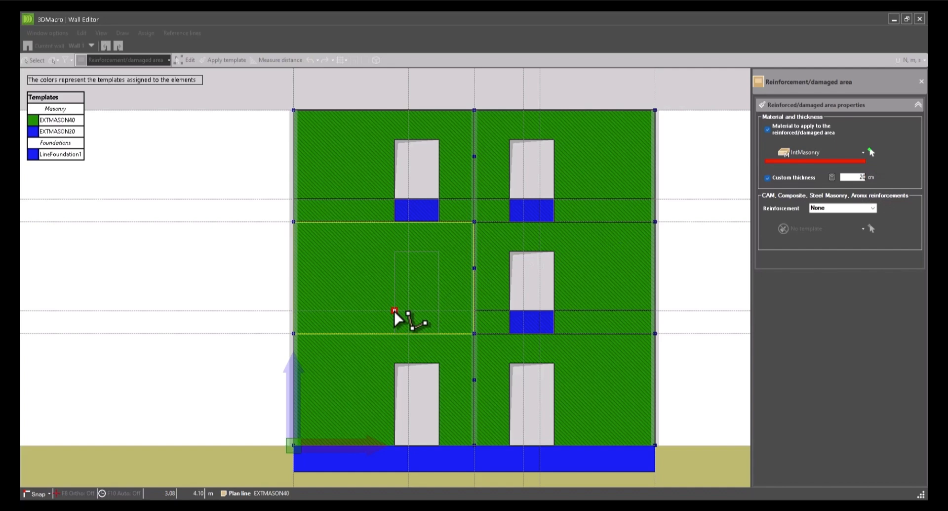
{"action": "left_click", "coordinate": [439, 334]}
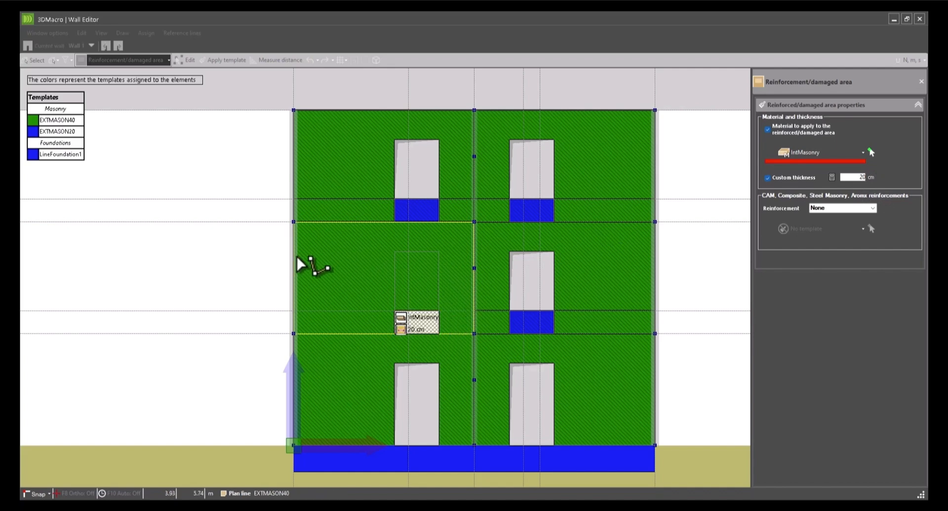
{"action": "right_click", "coordinate": [283, 257]}
{"action": "left_click", "coordinate": [300, 204]}
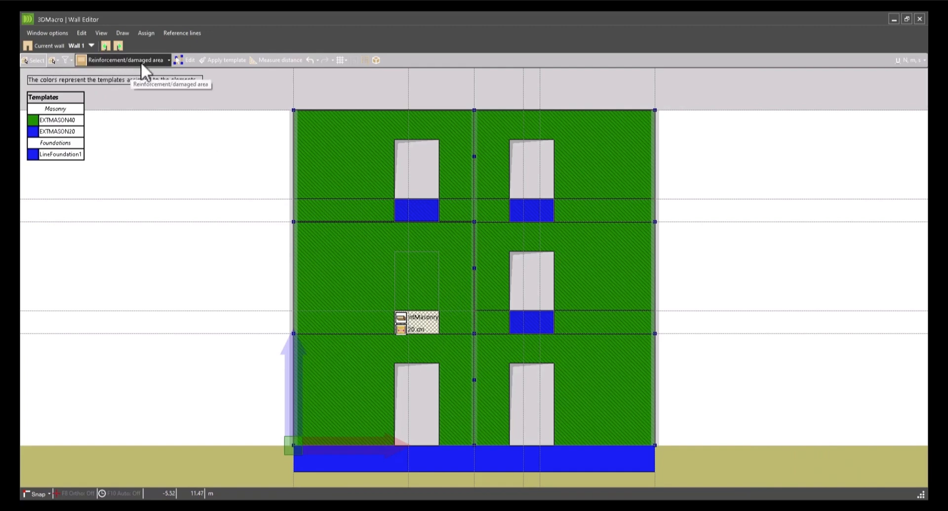
- Draw a window opening on the outline directly above the 20 cm reinforced/damaged area
{"action": "left_click", "coordinate": [168, 60]}
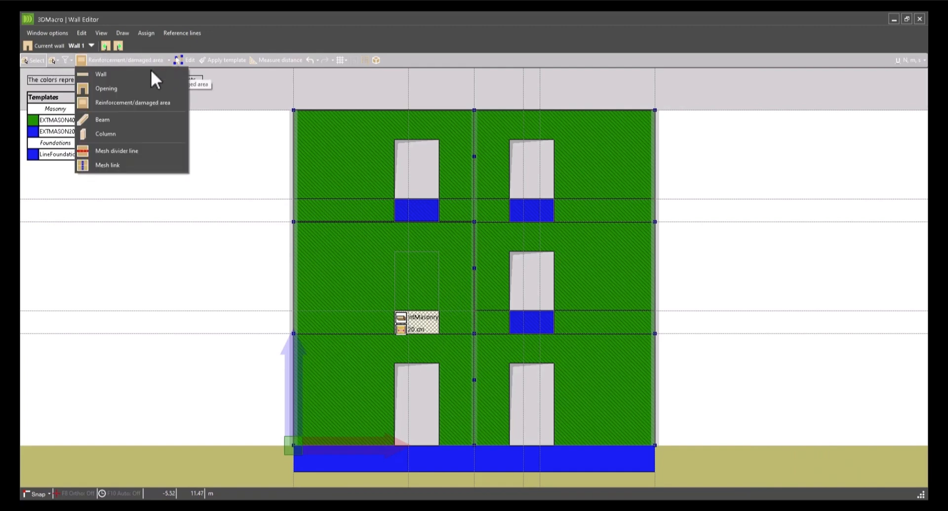
{"action": "left_click", "coordinate": [124, 90]}
{"action": "left_click", "coordinate": [394, 253]}
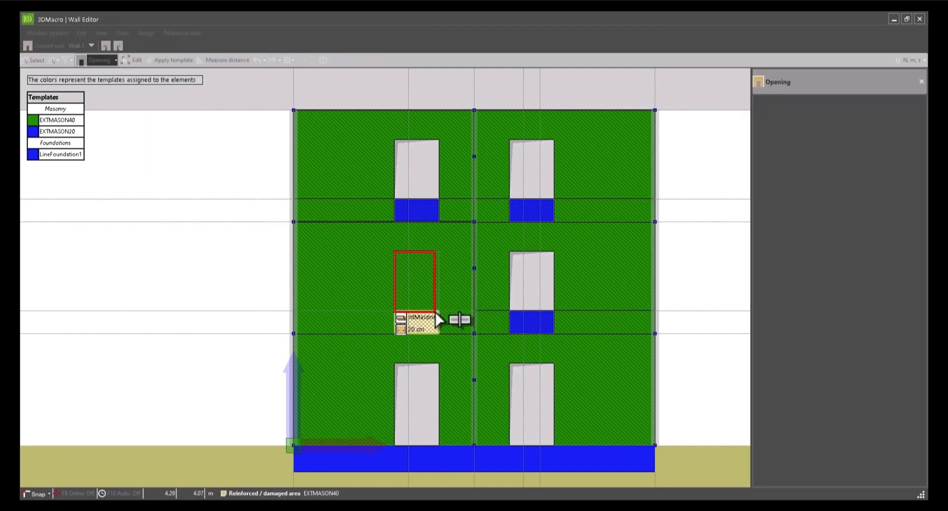
{"action": "left_click", "coordinate": [438, 311]}
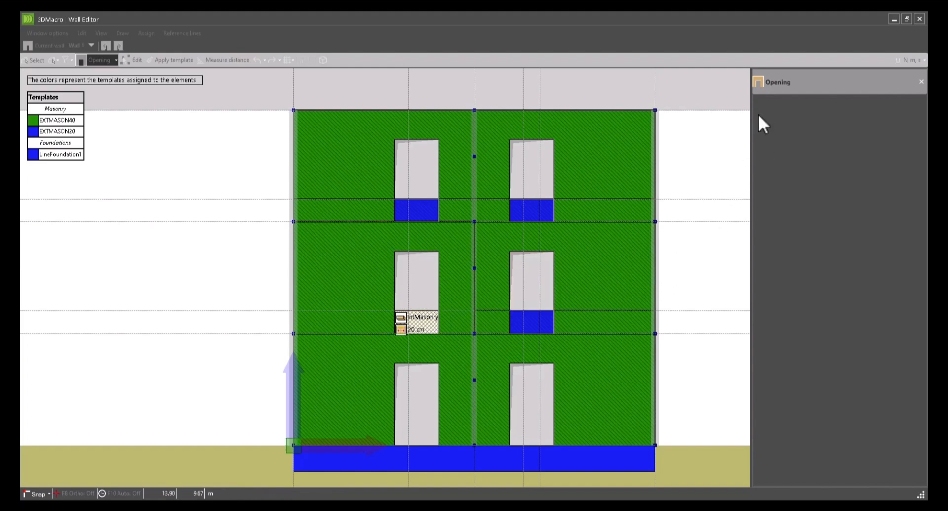
- Return to the 3D model and examine the facade and its window openings up close
{"action": "left_click", "coordinate": [920, 19]}
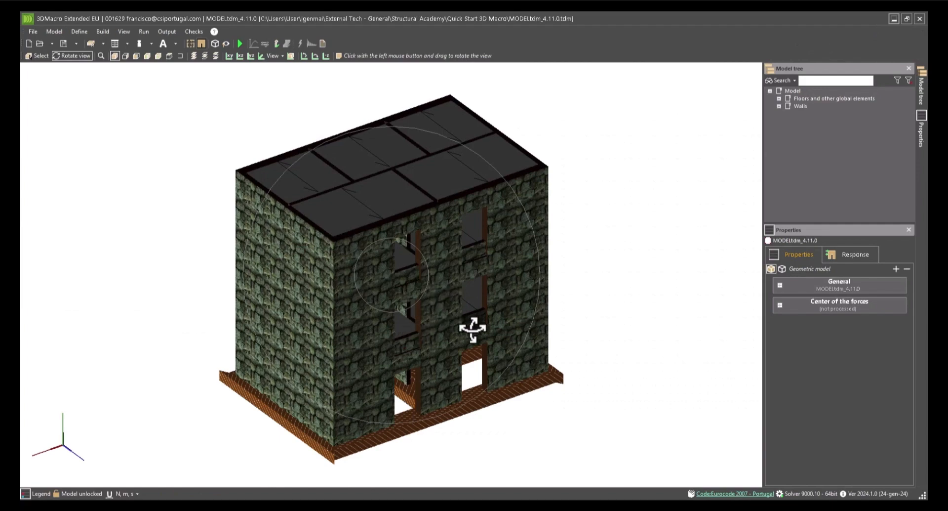
{"action": "scroll", "coordinate": [473, 328], "scroll_direction": "up", "scroll_amount": 3}
{"action": "scroll", "coordinate": [429, 310], "scroll_direction": "up", "scroll_amount": 4}
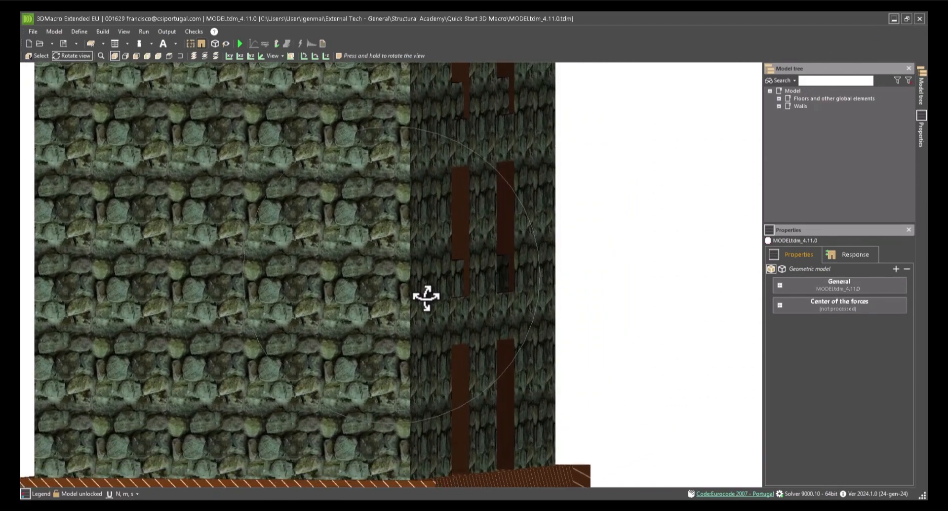
{"action": "left_click_drag", "start_coordinate": [427, 298], "coordinate": [457, 354]}
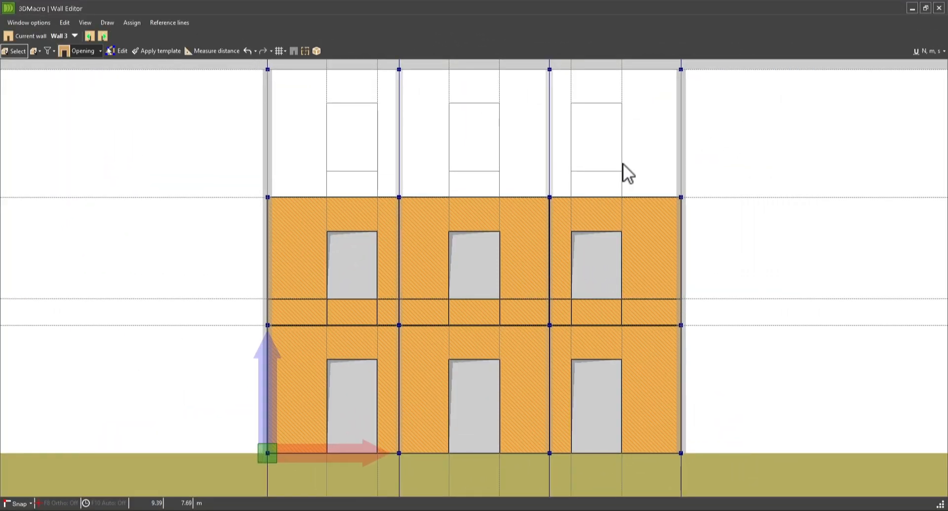
- In the Plan Editor, select the front wall with its openings on level 340 - 680 cm and paste only the selection to the higher level
{"action": "left_click", "coordinate": [296, 55]}
{"action": "middle_click_drag", "start_coordinate": [353, 276], "coordinate": [338, 216]}
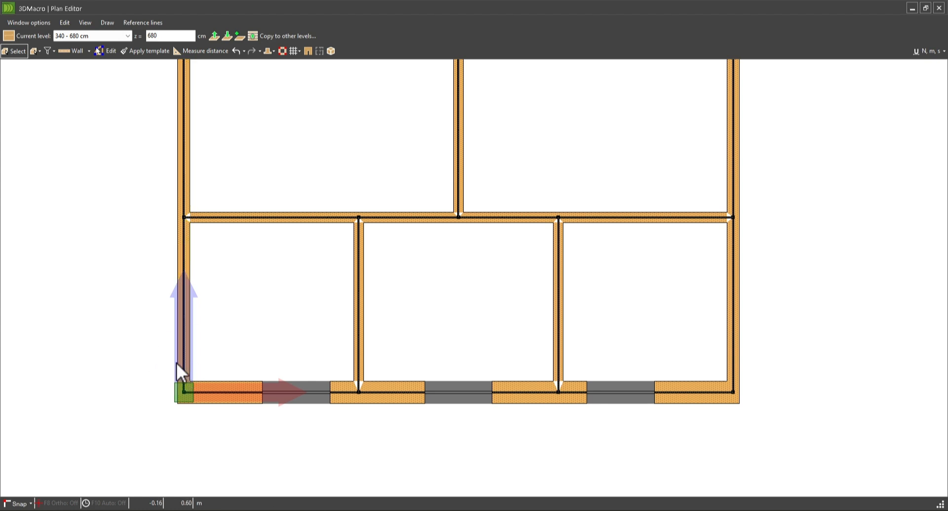
{"action": "left_click_drag", "start_coordinate": [165, 367], "coordinate": [761, 427]}
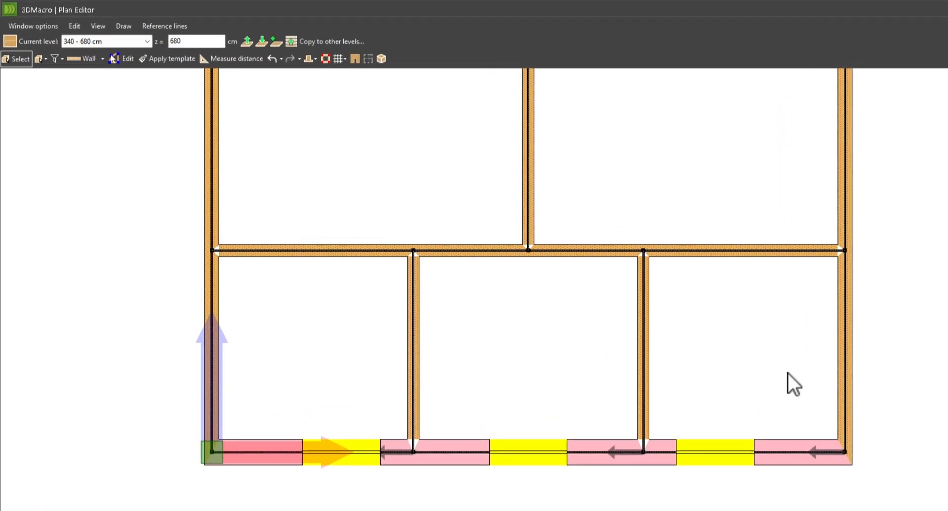
{"action": "left_click", "coordinate": [369, 52]}
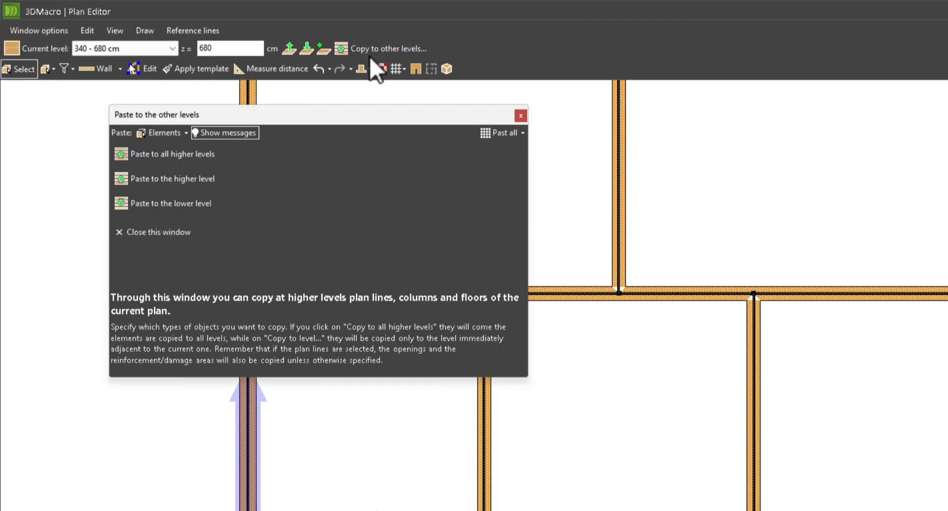
{"action": "left_click", "coordinate": [486, 134]}
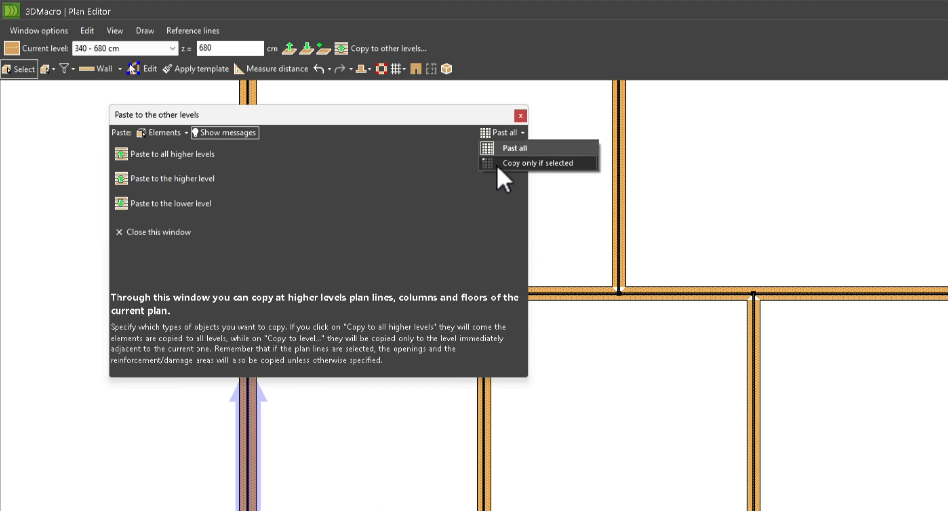
{"action": "left_click", "coordinate": [498, 167]}
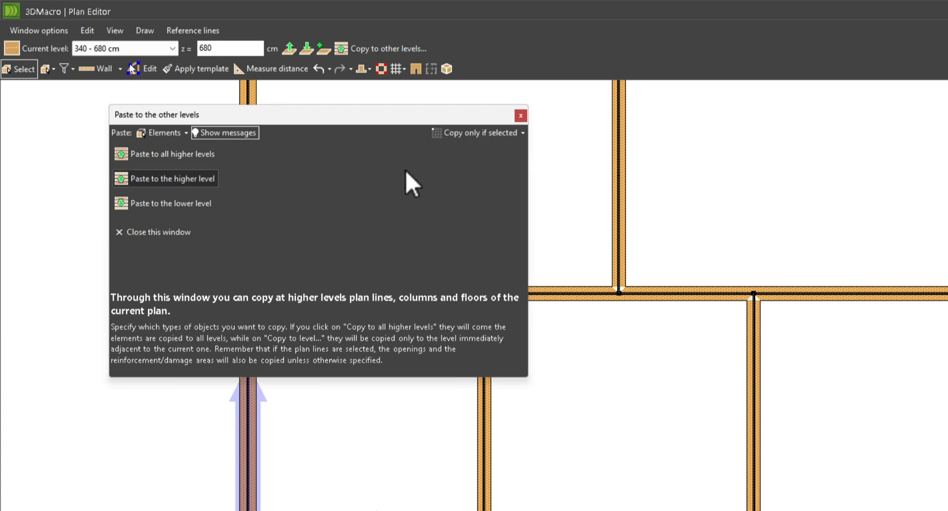
{"action": "left_click", "coordinate": [184, 182]}
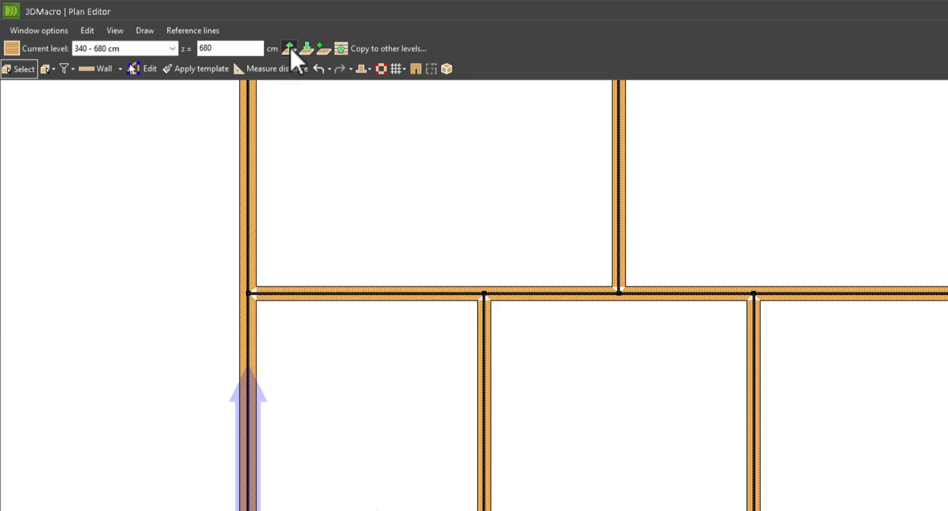
- Display Wall 3 in the Wall Editor to check the copied storey
{"action": "left_click", "coordinate": [416, 69]}
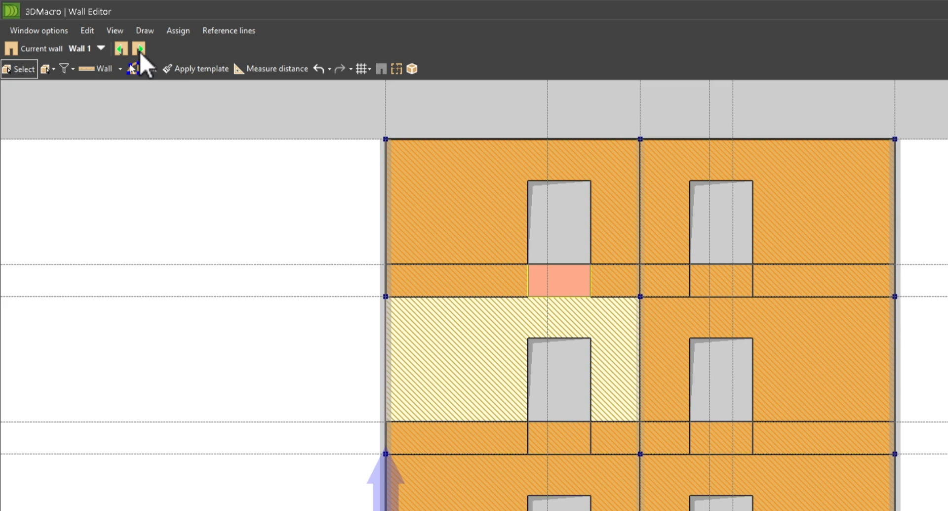
{"action": "left_click", "coordinate": [140, 50]}
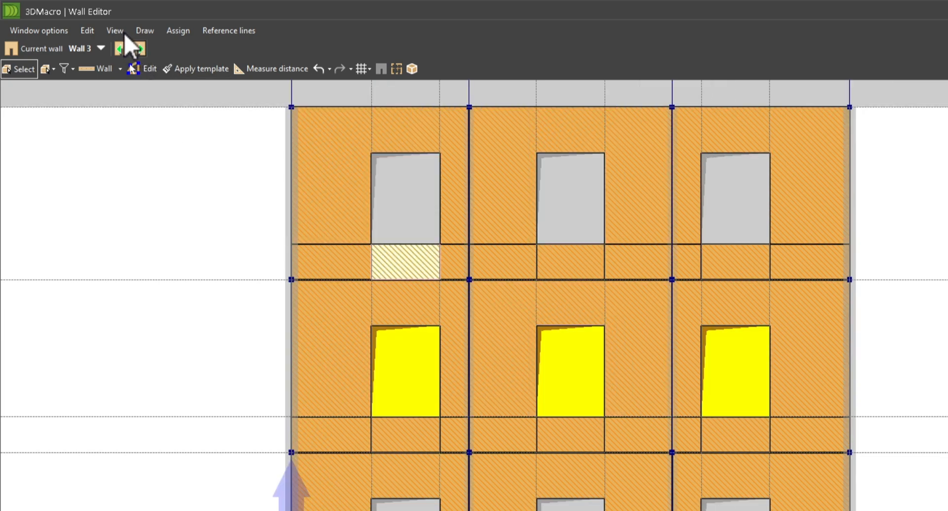
- Color the elements of Wall 3 according to their assigned templates to check the thinner parapets
{"action": "left_click", "coordinate": [120, 31]}
{"action": "mouse_move", "coordinate": [191, 225]}
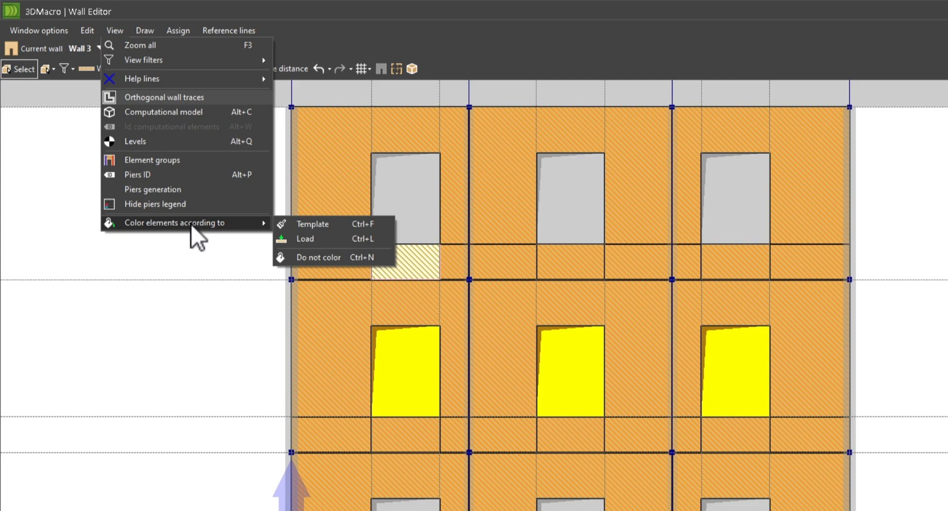
{"action": "left_click", "coordinate": [310, 225]}
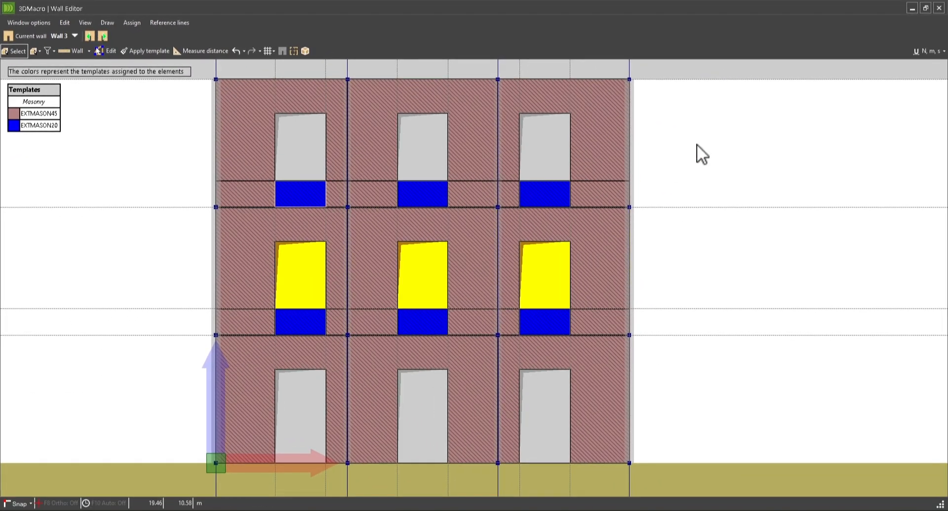
- Return to the 3D model and update the computational model, accepting the removal of overlapping regions
{"action": "left_click", "coordinate": [939, 8]}
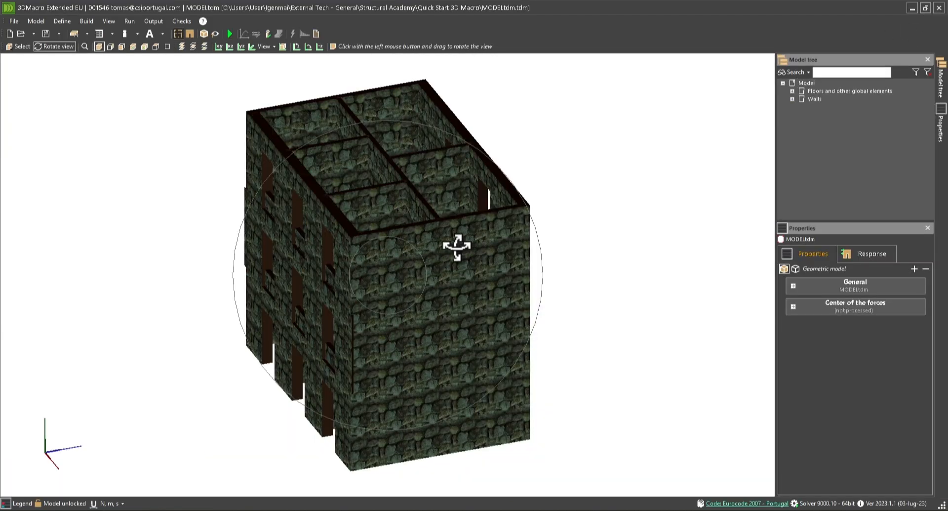
{"action": "left_click_drag", "start_coordinate": [438, 259], "coordinate": [364, 286]}
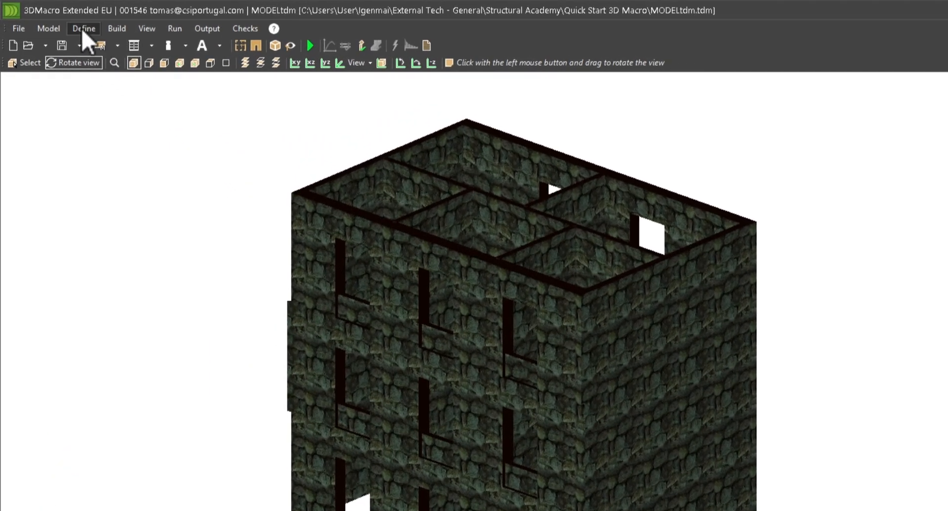
{"action": "left_click", "coordinate": [71, 25]}
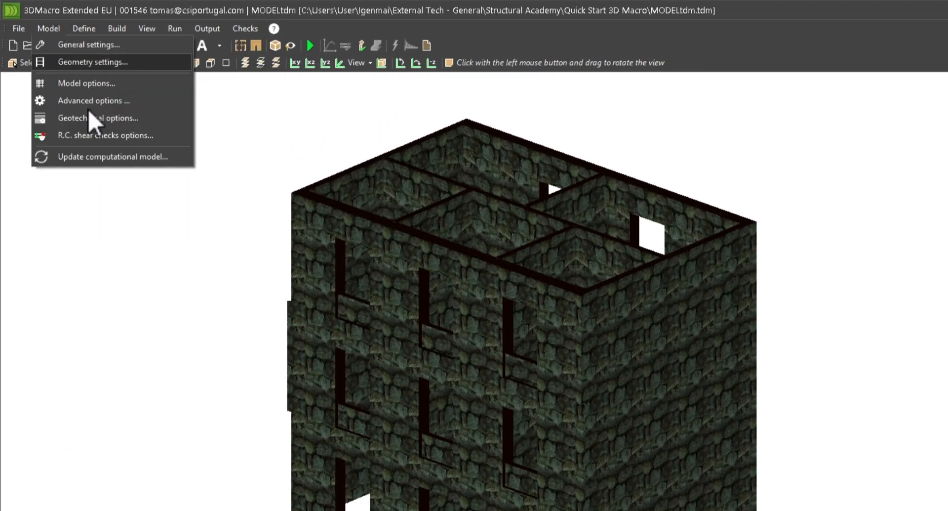
{"action": "left_click", "coordinate": [114, 155]}
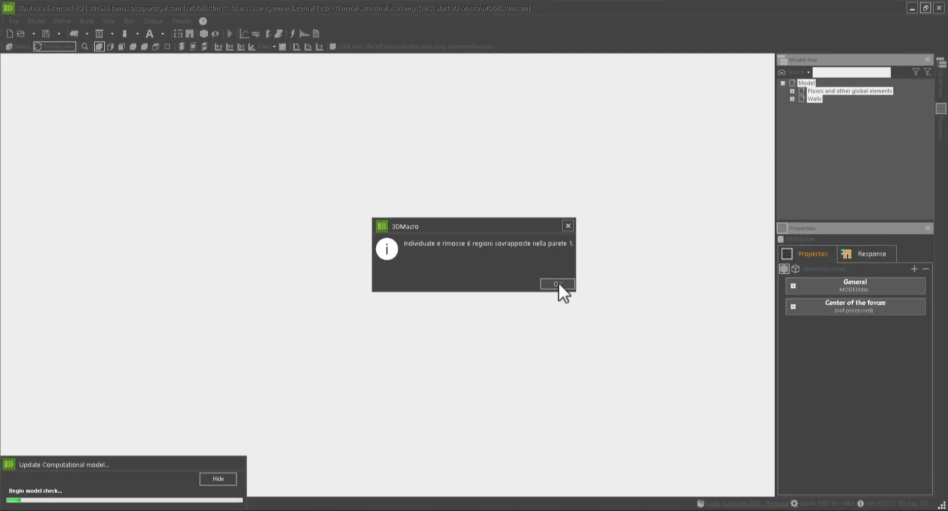
{"action": "left_click", "coordinate": [559, 283]}
{"action": "left_click", "coordinate": [559, 283]}
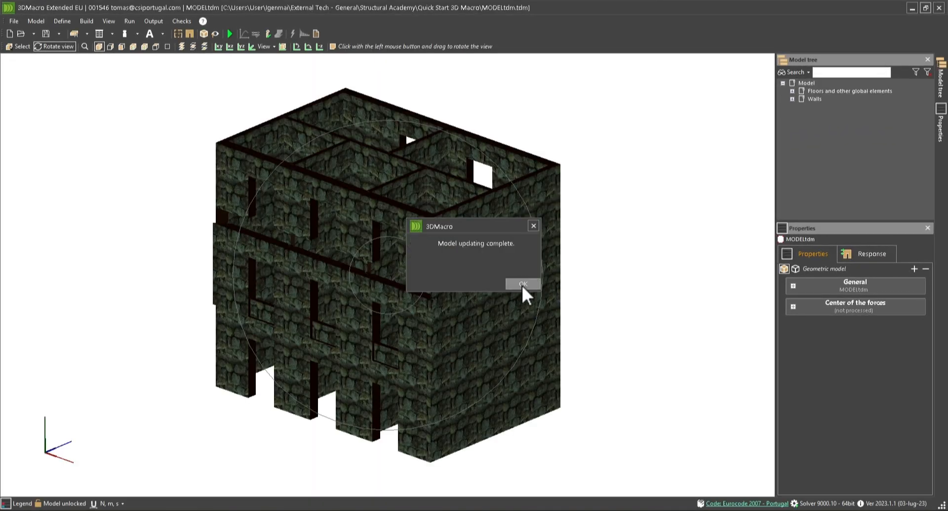
{"action": "left_click", "coordinate": [523, 284]}
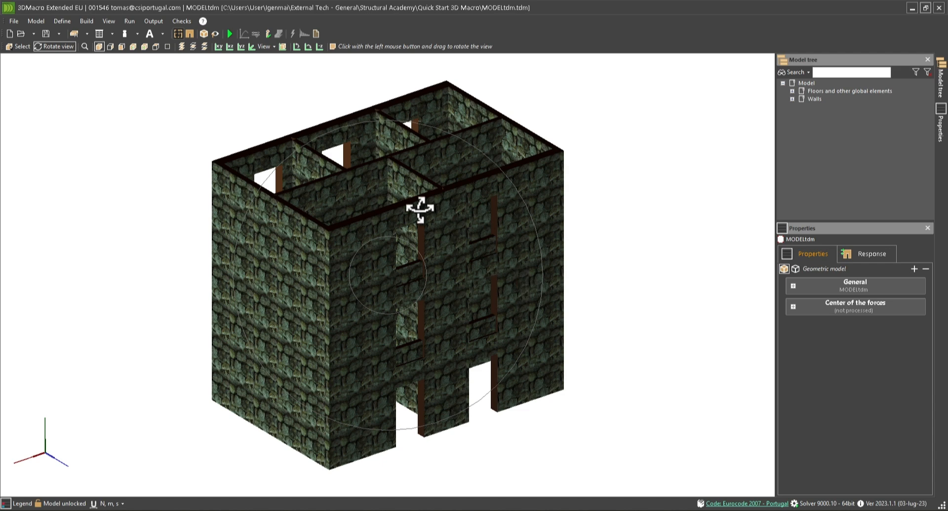
- Open the Wall Editor and display Wall 6, the interior wall that separates the two rear rooms
{"action": "left_click", "coordinate": [188, 36]}
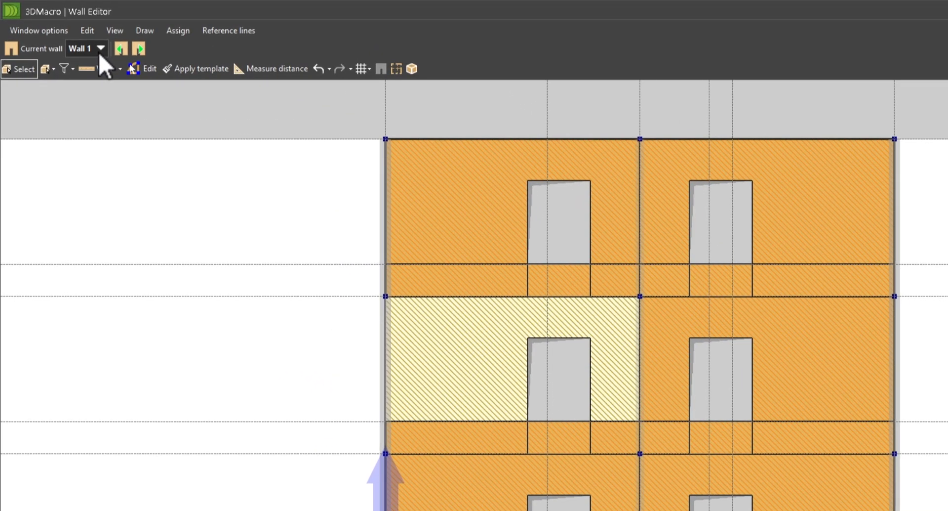
{"action": "left_click", "coordinate": [74, 35]}
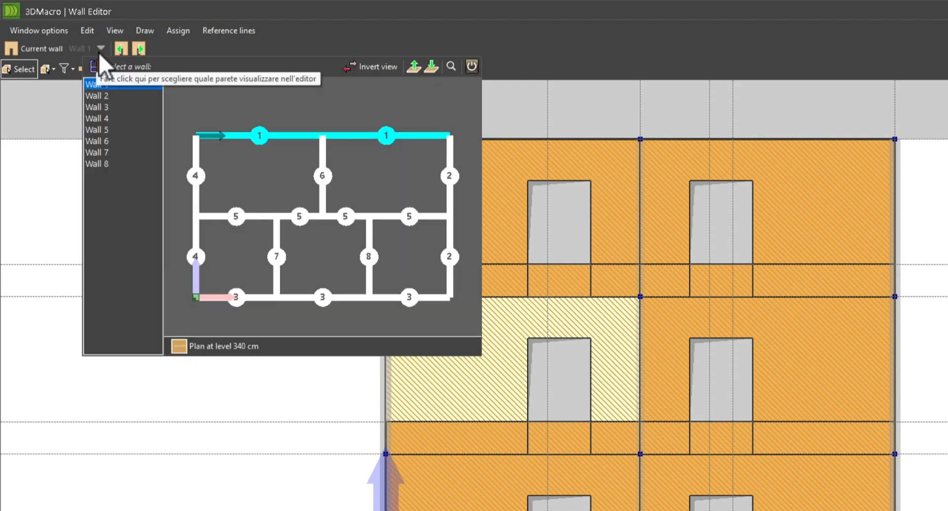
{"action": "left_click", "coordinate": [322, 179]}
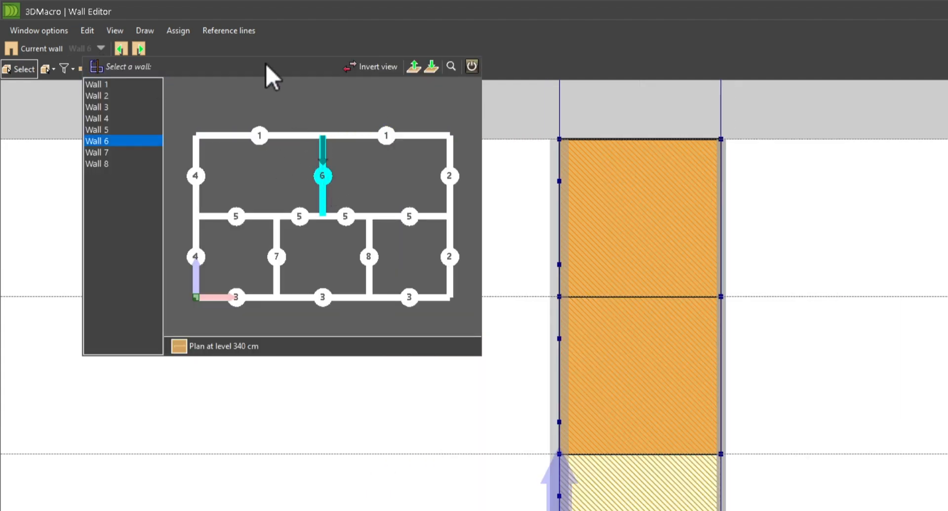
- Import the reference lines for Wall 6 from Elev7-8.dxf, using layer 0 and 1 CAD unit = 1 m
{"action": "left_click", "coordinate": [232, 32]}
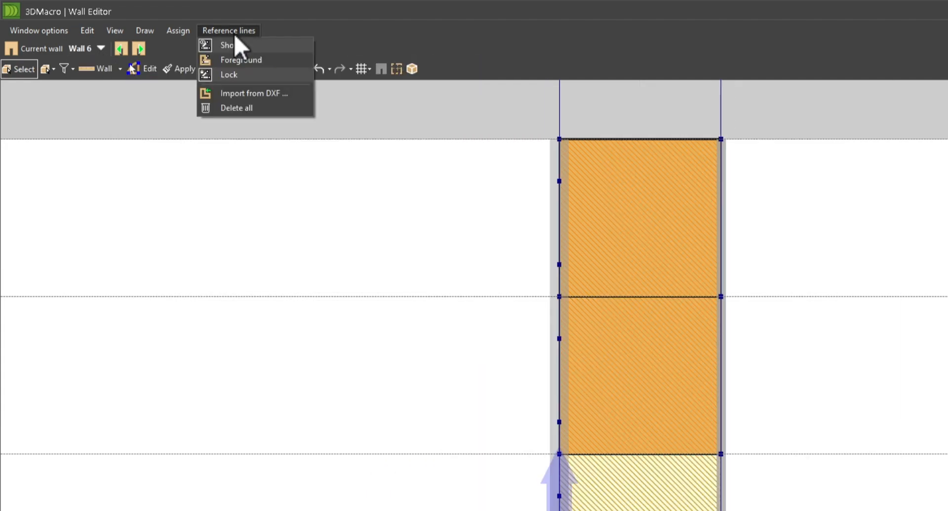
{"action": "left_click", "coordinate": [283, 96]}
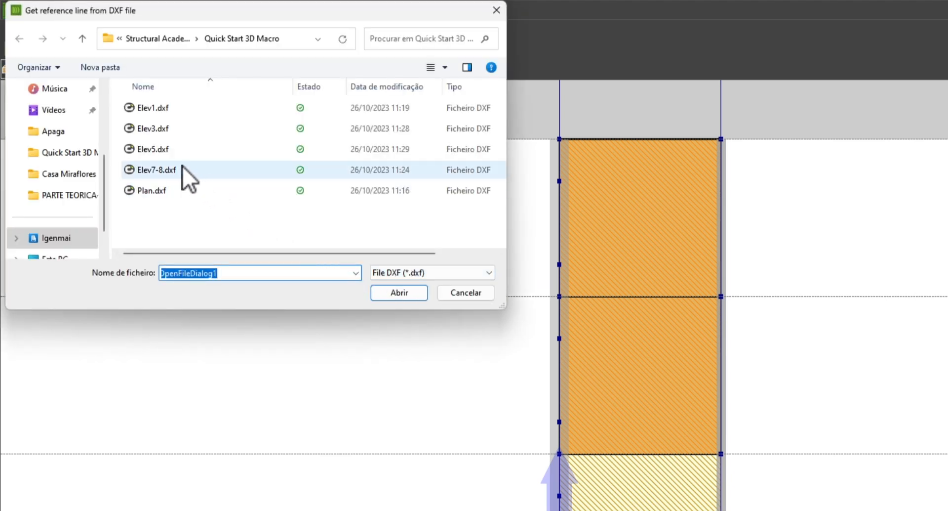
{"action": "double_click", "coordinate": [182, 169]}
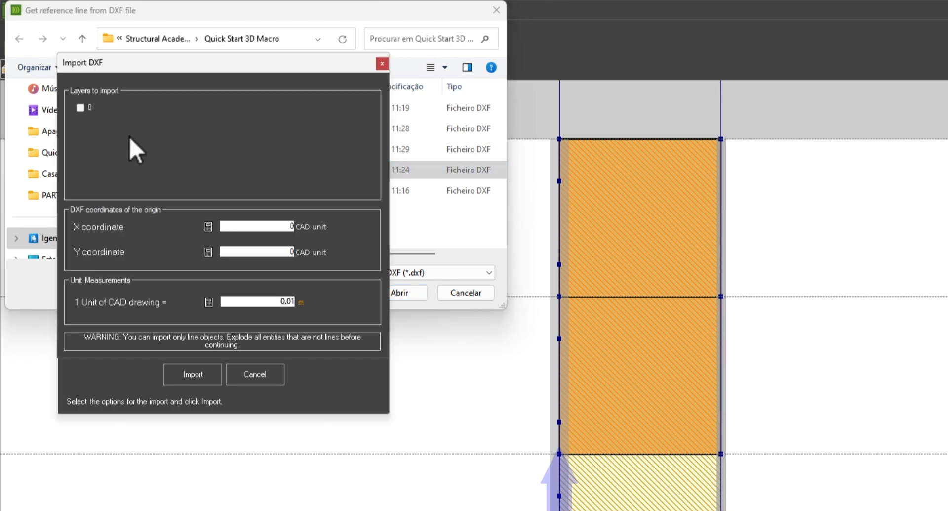
{"action": "left_click", "coordinate": [80, 107]}
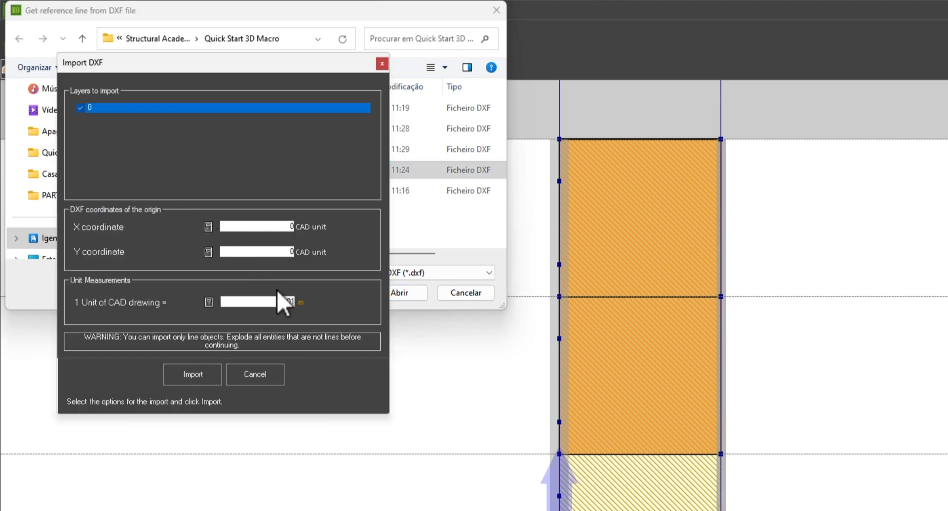
{"action": "double_click", "coordinate": [285, 301]}
{"action": "type", "text": "1"}
{"action": "left_click", "coordinate": [193, 374]}
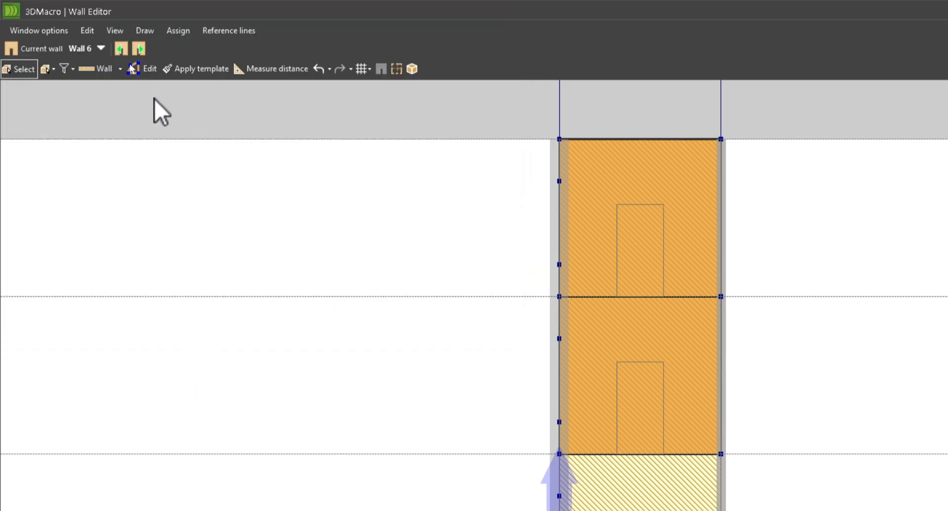
- Draw a door opening over the reference outline on each of the three storeys of Wall 6
{"action": "left_click", "coordinate": [120, 69]}
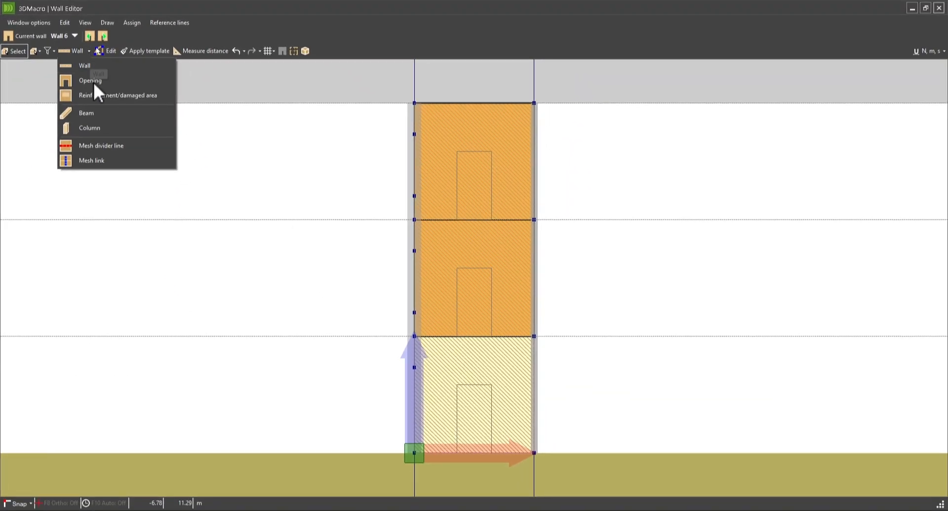
{"action": "left_click", "coordinate": [127, 111]}
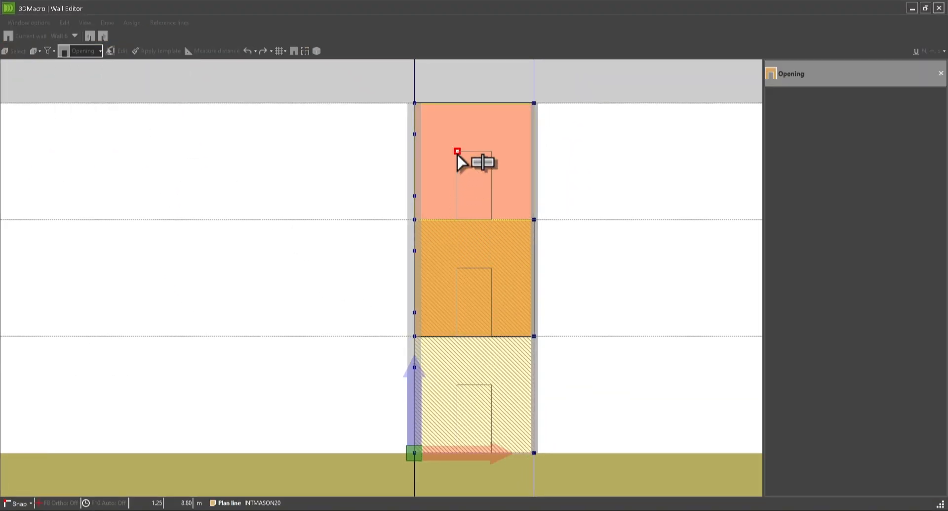
{"action": "left_click", "coordinate": [480, 193]}
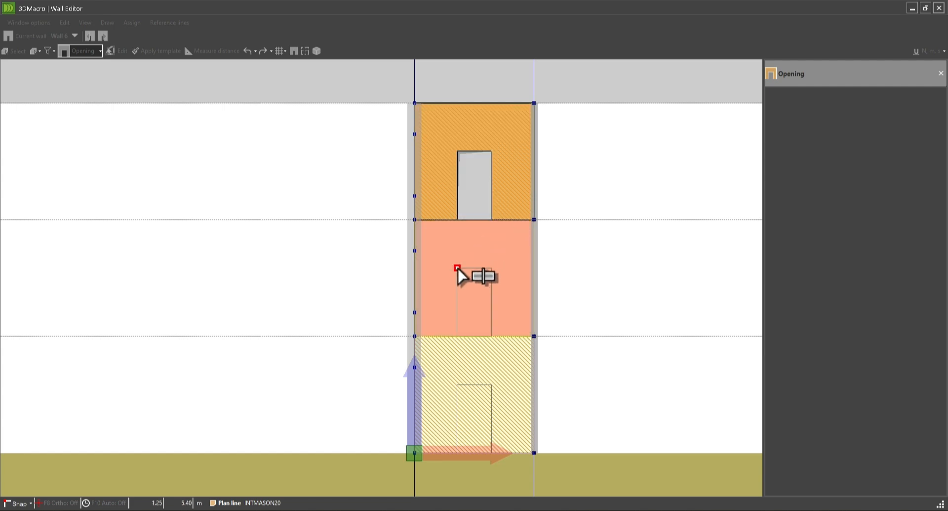
{"action": "left_click", "coordinate": [490, 329]}
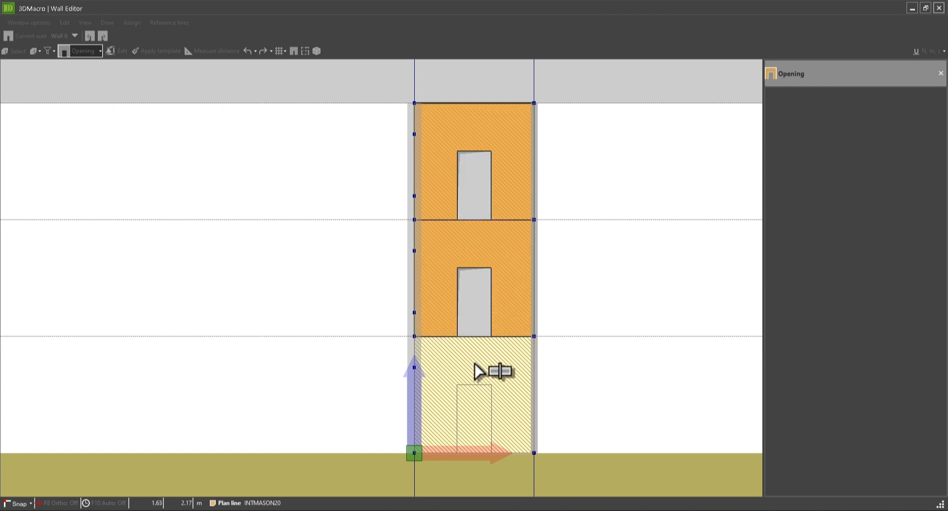
{"action": "left_click", "coordinate": [458, 385]}
{"action": "left_click", "coordinate": [492, 452]}
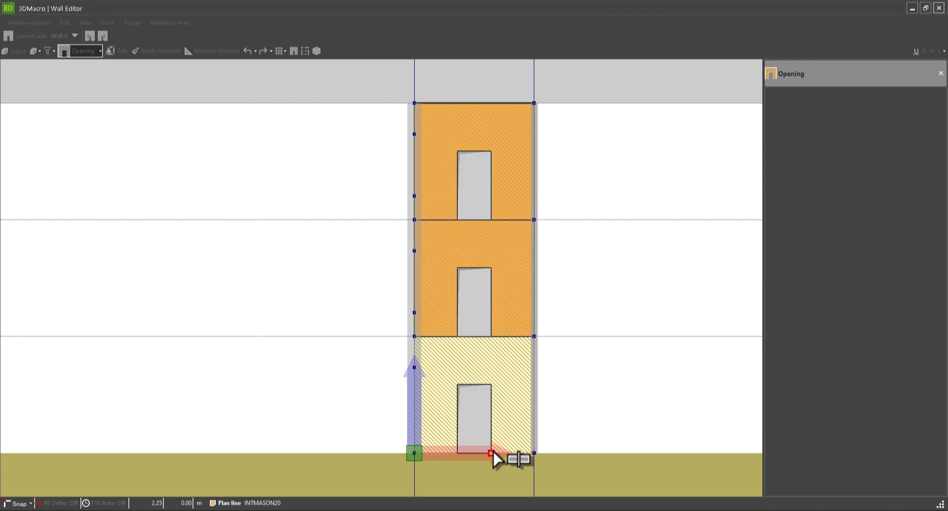
{"action": "right_click", "coordinate": [475, 278]}
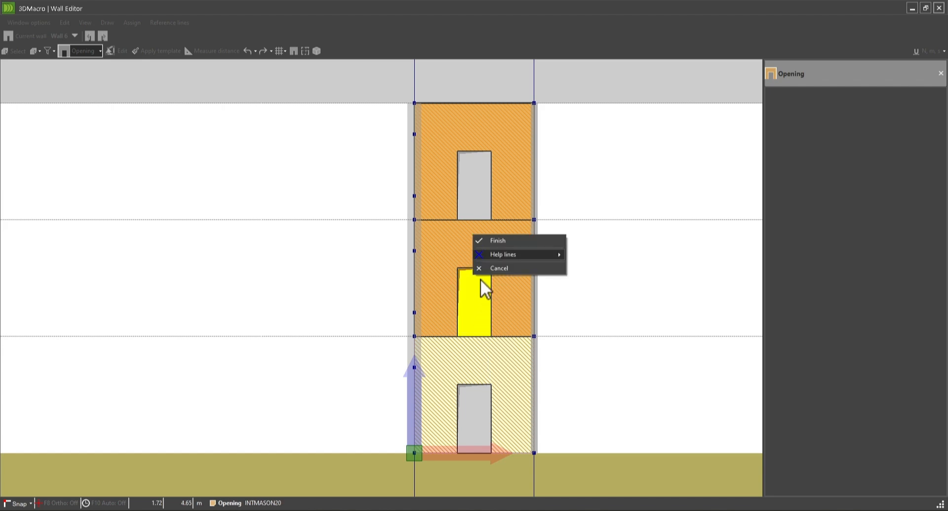
{"action": "left_click", "coordinate": [505, 240]}
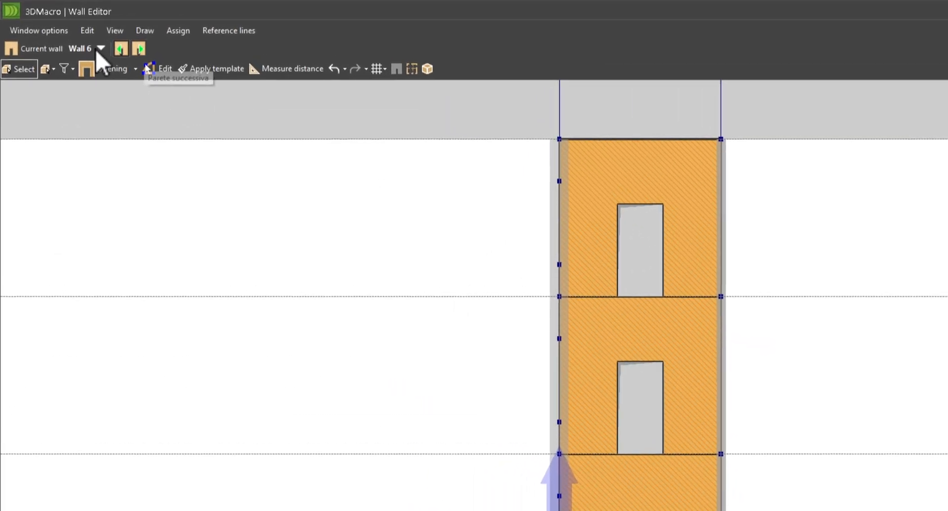
- Display Wall 5 and import its reference lines from Elev5.dxf, using layer 0 and 1 CAD unit = 1 m
{"action": "left_click", "coordinate": [98, 49]}
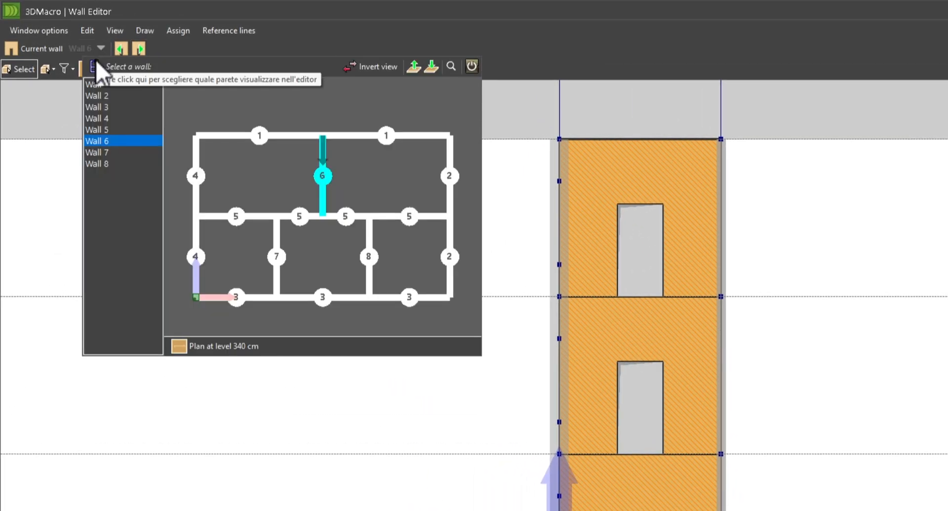
{"action": "left_click", "coordinate": [265, 218]}
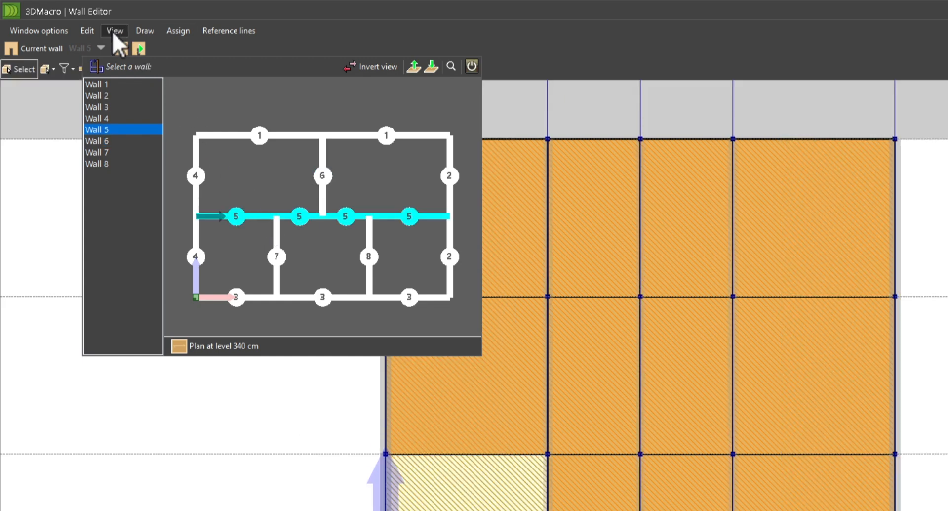
{"action": "left_click", "coordinate": [243, 34]}
{"action": "left_click", "coordinate": [243, 34]}
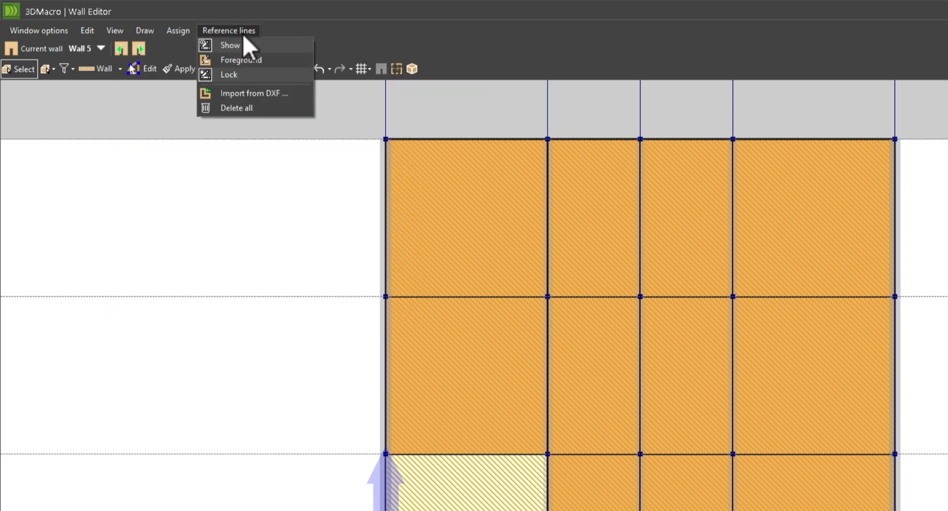
{"action": "left_click", "coordinate": [239, 93]}
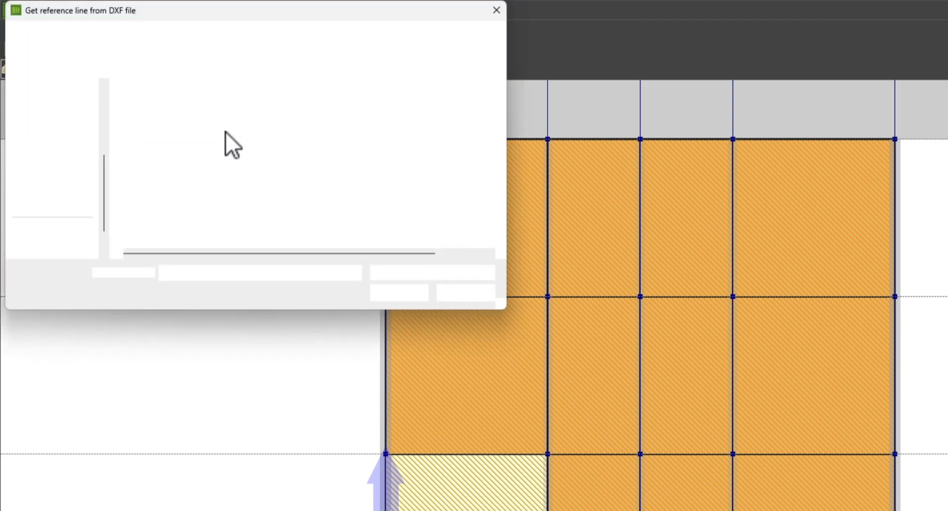
{"action": "double_click", "coordinate": [176, 152]}
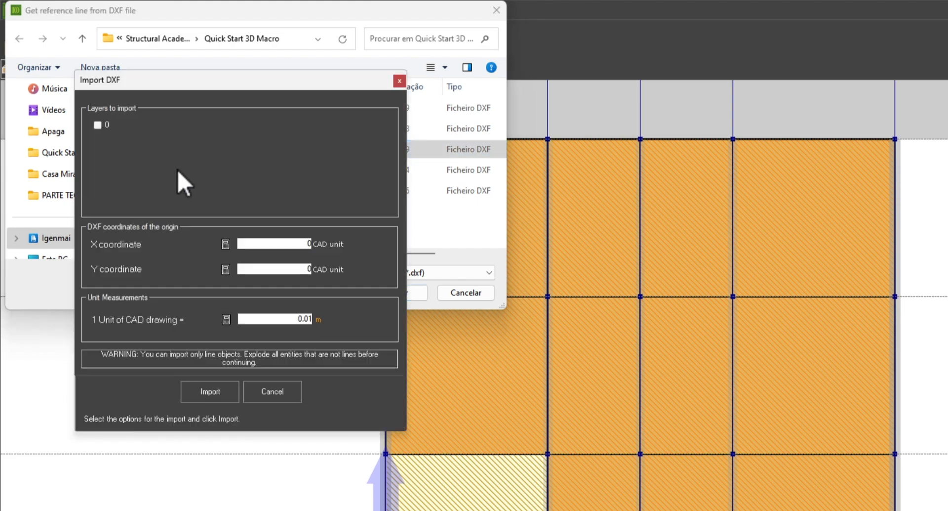
{"action": "left_click_drag", "start_coordinate": [283, 323], "coordinate": [334, 318]}
{"action": "type", "text": "1"}
{"action": "left_click", "coordinate": [98, 125]}
{"action": "left_click", "coordinate": [220, 390]}
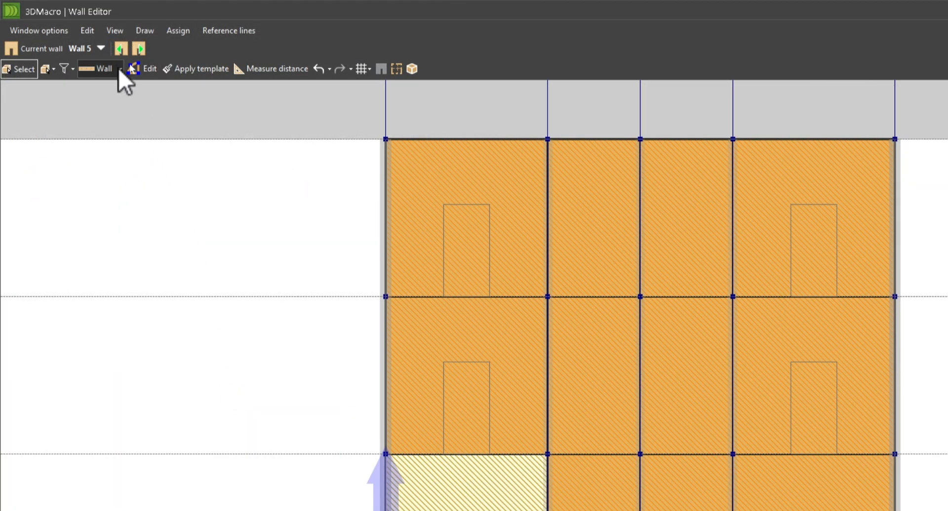
{"action": "left_click", "coordinate": [119, 69]}
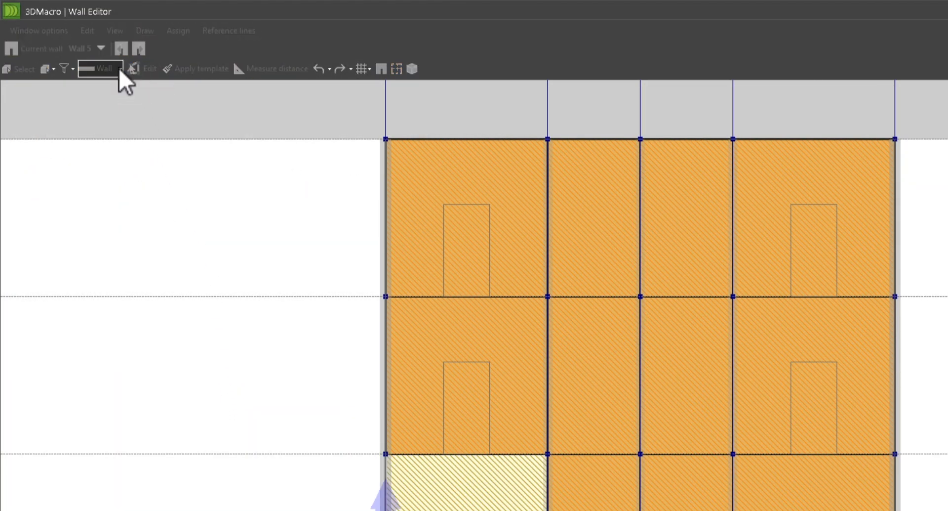
{"action": "right_click", "coordinate": [129, 97]}
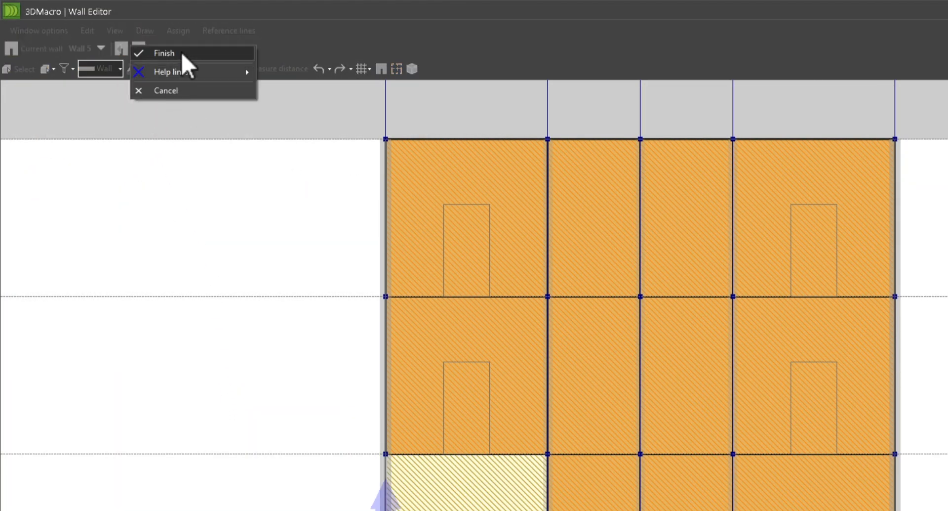
{"action": "left_click", "coordinate": [182, 54]}
- Draw a door opening over the reference outline in the ground-storey leftmost bay of Wall 5
{"action": "left_click", "coordinate": [112, 69]}
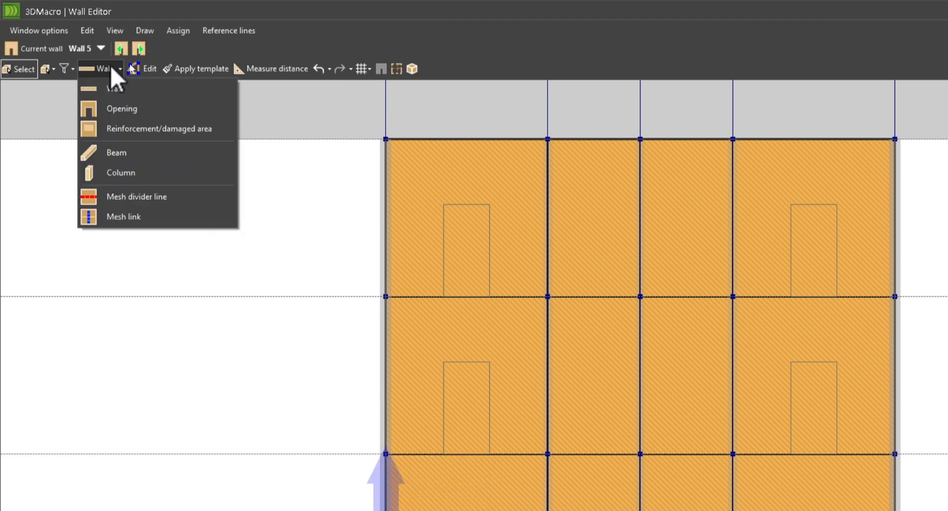
{"action": "left_click", "coordinate": [122, 110]}
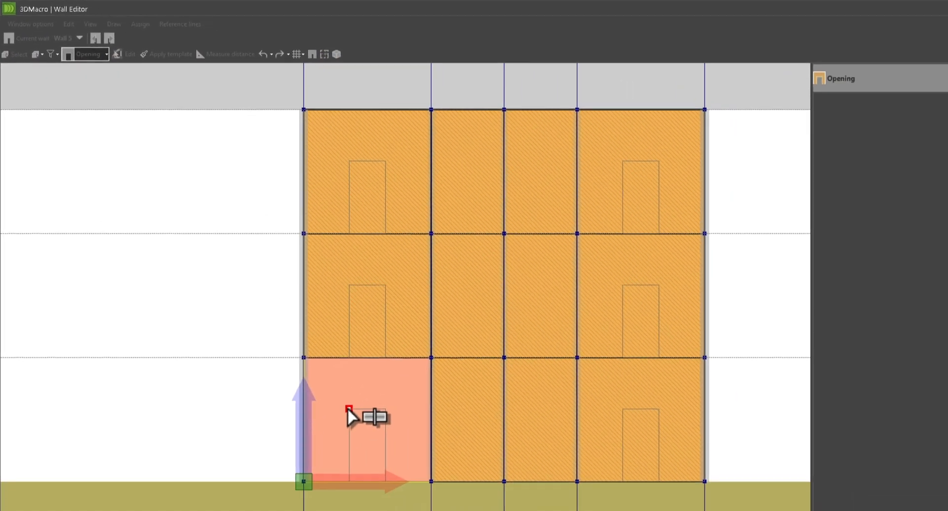
{"action": "left_click", "coordinate": [572, 284]}
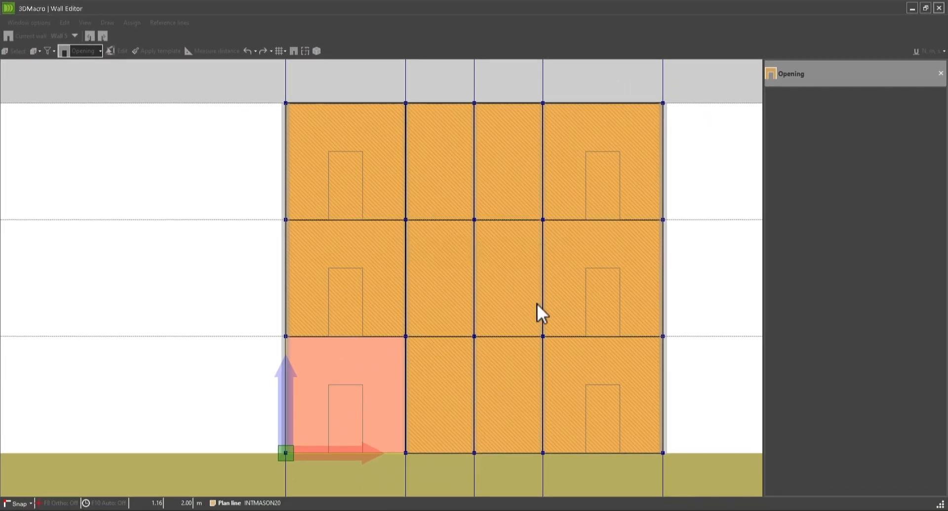
{"action": "left_click_drag", "start_coordinate": [328, 383], "coordinate": [363, 452]}
{"action": "right_click", "coordinate": [370, 416]}
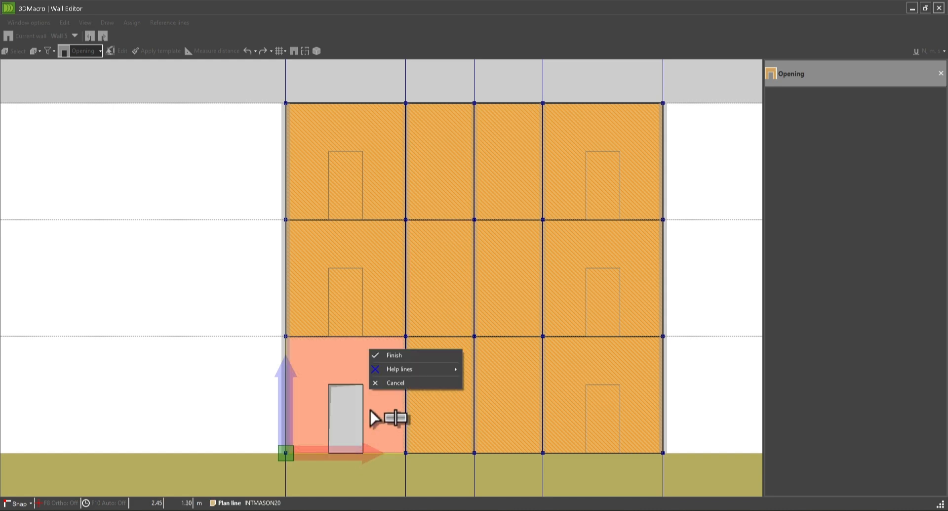
{"action": "left_click", "coordinate": [390, 355]}
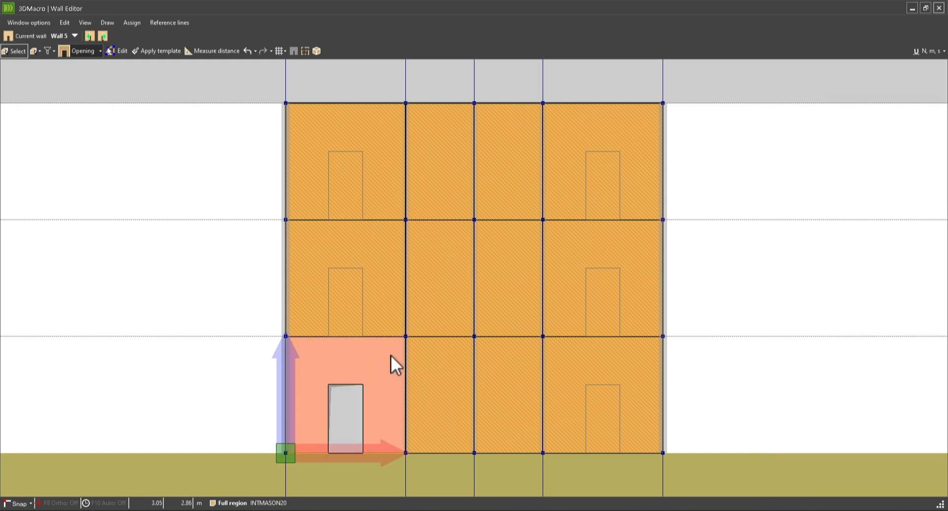
- Copy the ground-storey door opening of Wall 5 by its upper-left corner onto the other five reference outlines
{"action": "left_click", "coordinate": [336, 410]}
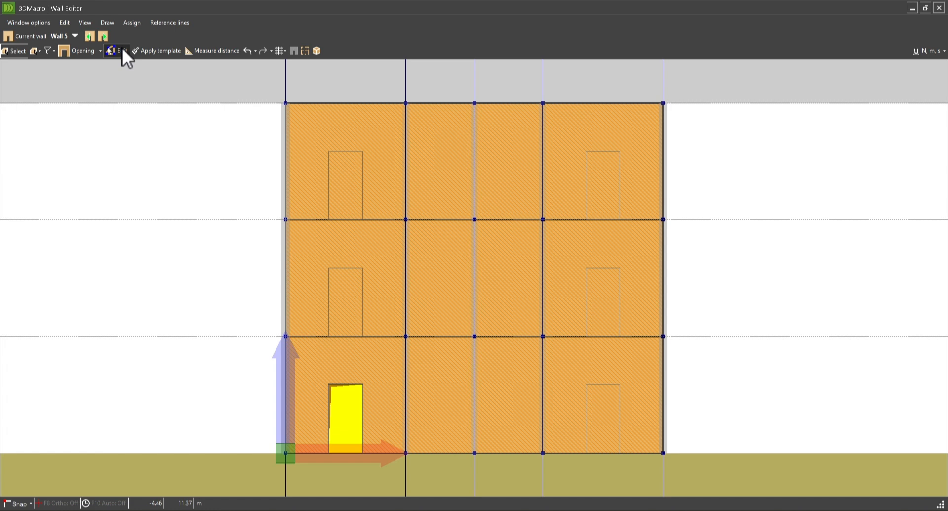
{"action": "left_click", "coordinate": [121, 50]}
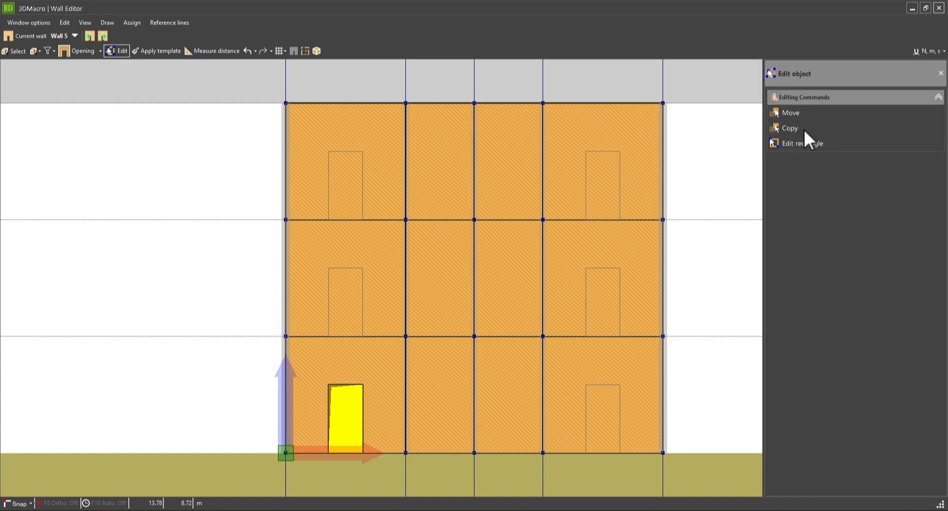
{"action": "left_click", "coordinate": [789, 129]}
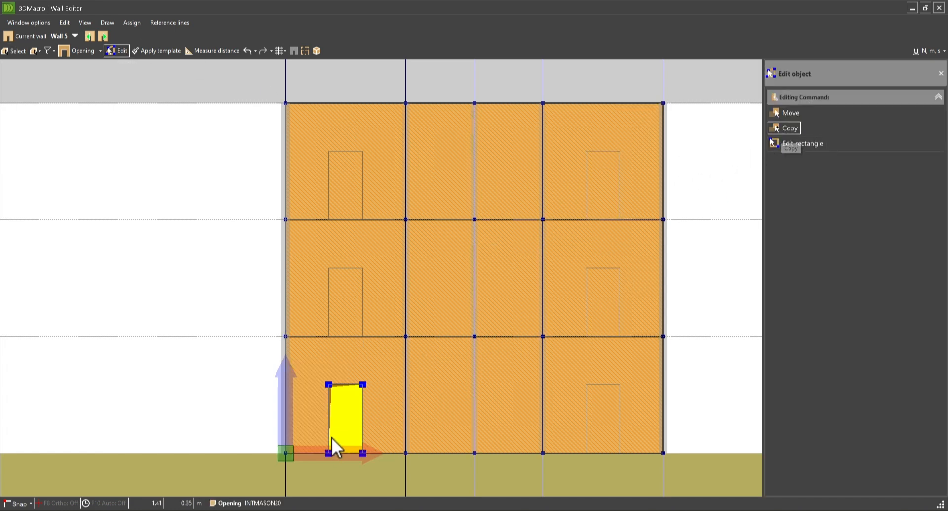
{"action": "left_click", "coordinate": [328, 385]}
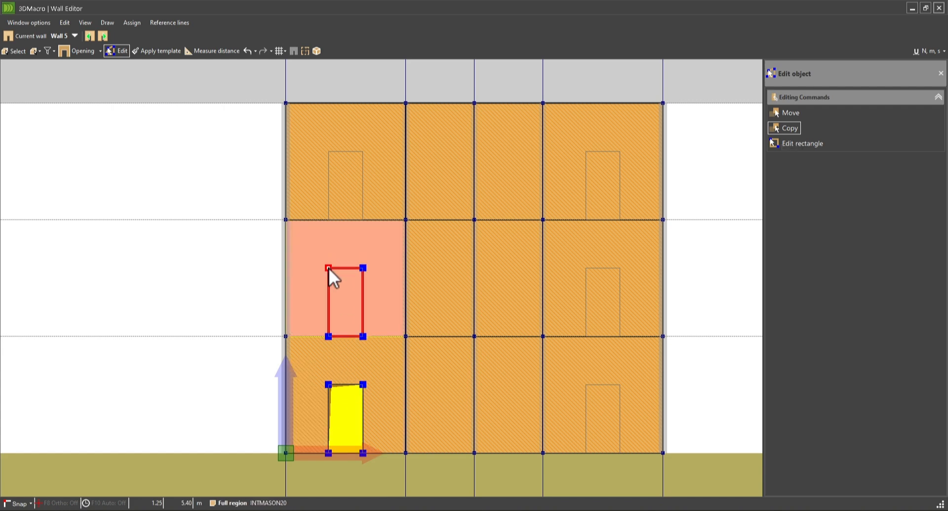
{"action": "left_click", "coordinate": [328, 267]}
{"action": "left_click", "coordinate": [328, 152]}
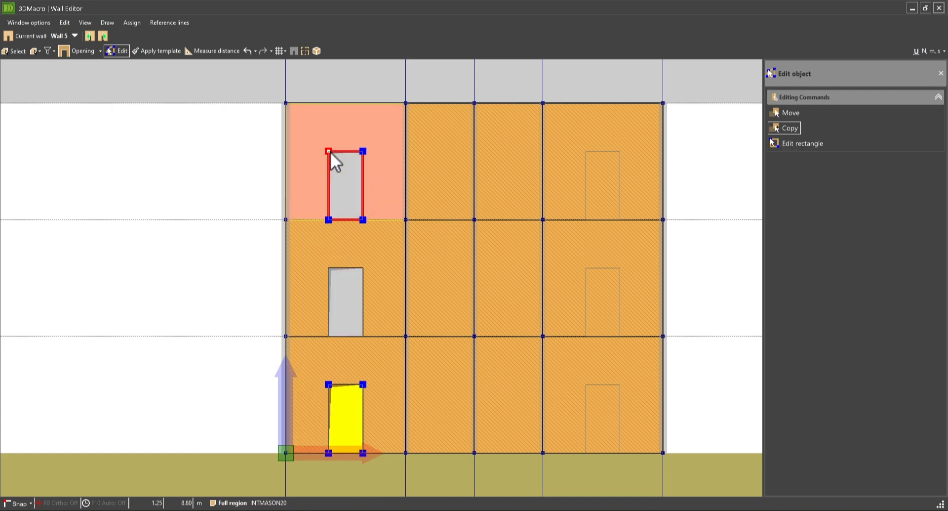
{"action": "left_click", "coordinate": [585, 151]}
{"action": "left_click", "coordinate": [585, 268]}
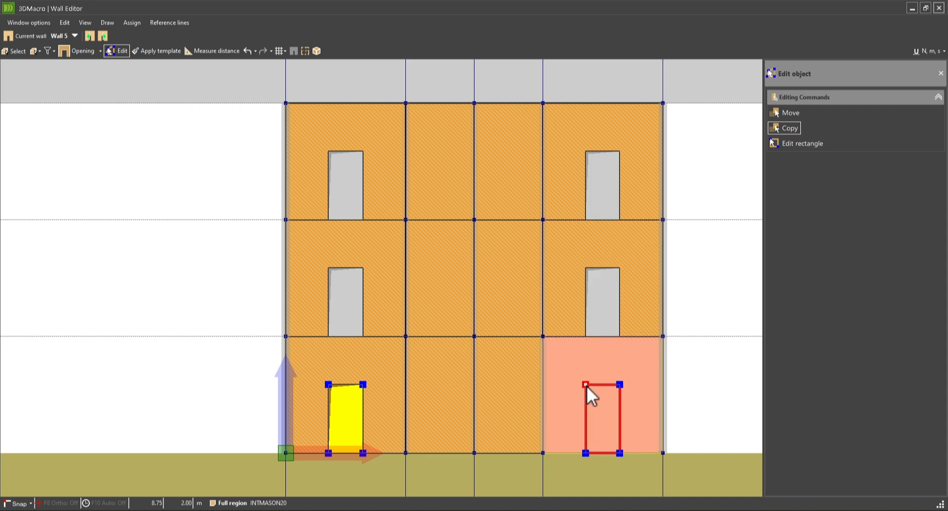
{"action": "left_click", "coordinate": [586, 385]}
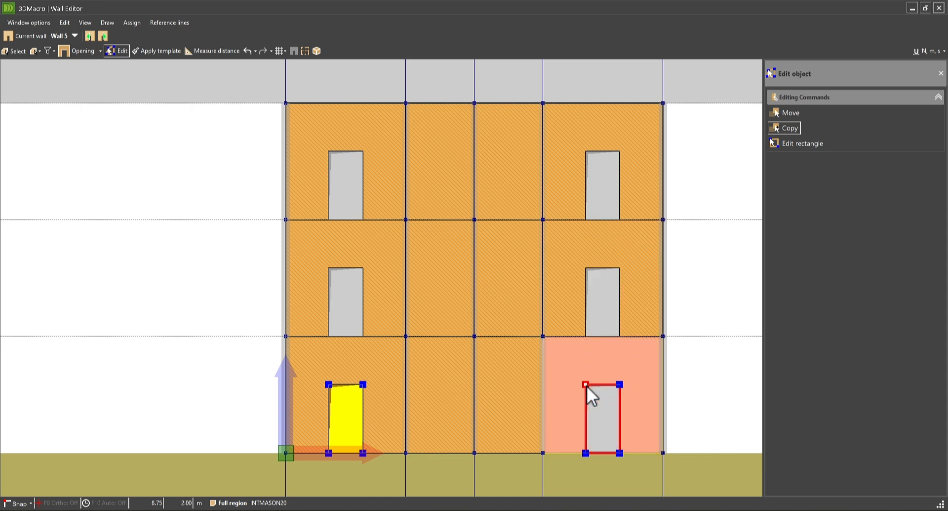
{"action": "right_click", "coordinate": [589, 377]}
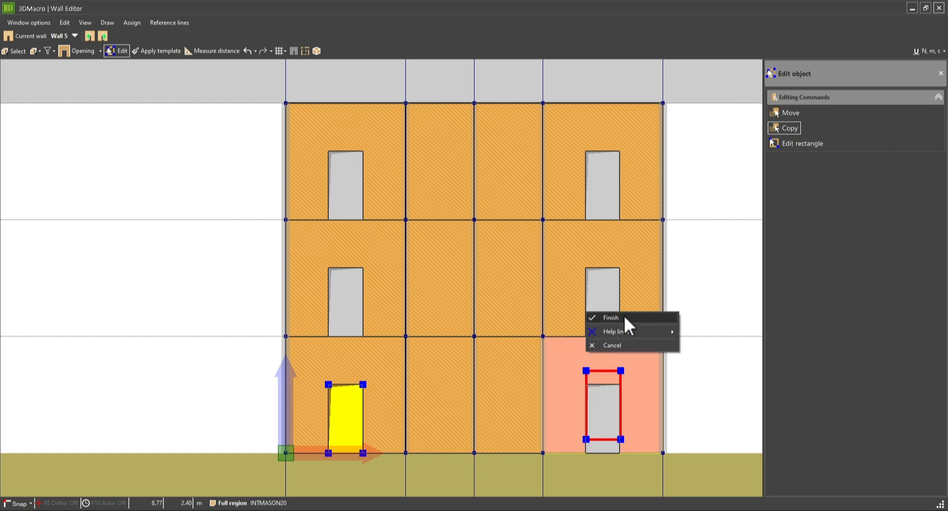
{"action": "left_click", "coordinate": [625, 318]}
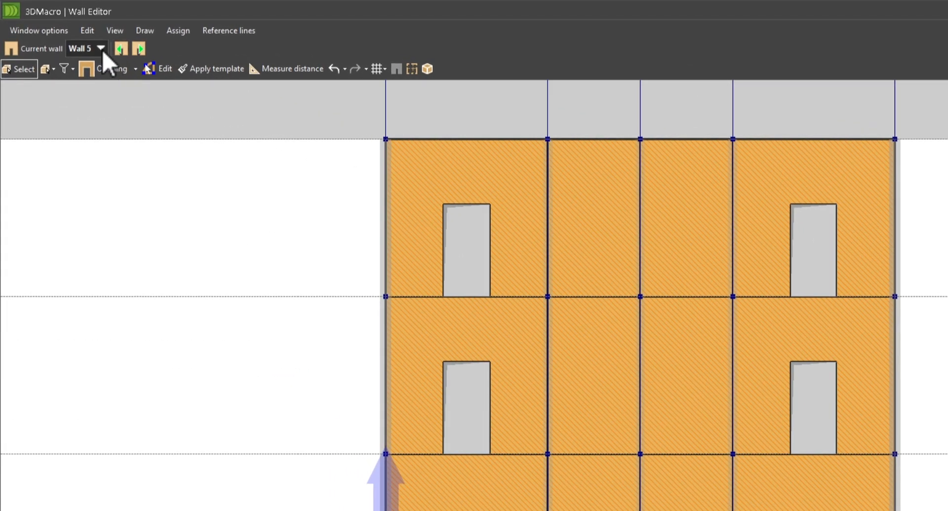
- Display Wall 7 and import its reference lines from Elev7-8.dxf, using layer 0 and 1 CAD unit = 1 m
{"action": "left_click", "coordinate": [101, 48]}
{"action": "left_click", "coordinate": [276, 251]}
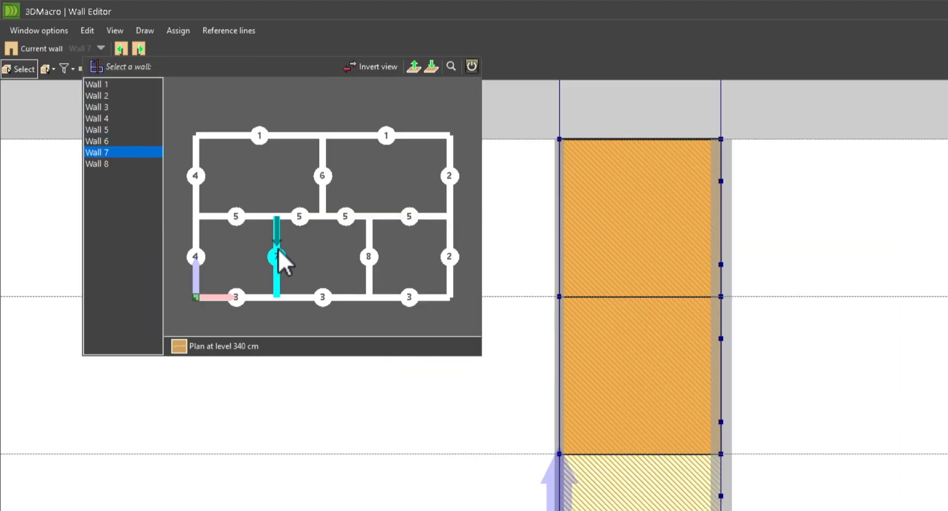
{"action": "left_click", "coordinate": [226, 32]}
{"action": "left_click", "coordinate": [223, 31]}
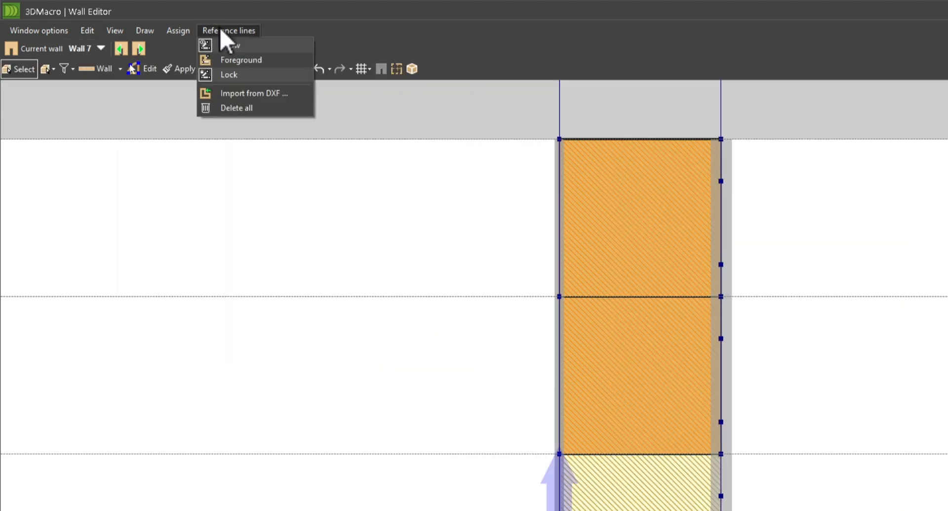
{"action": "left_click", "coordinate": [248, 95]}
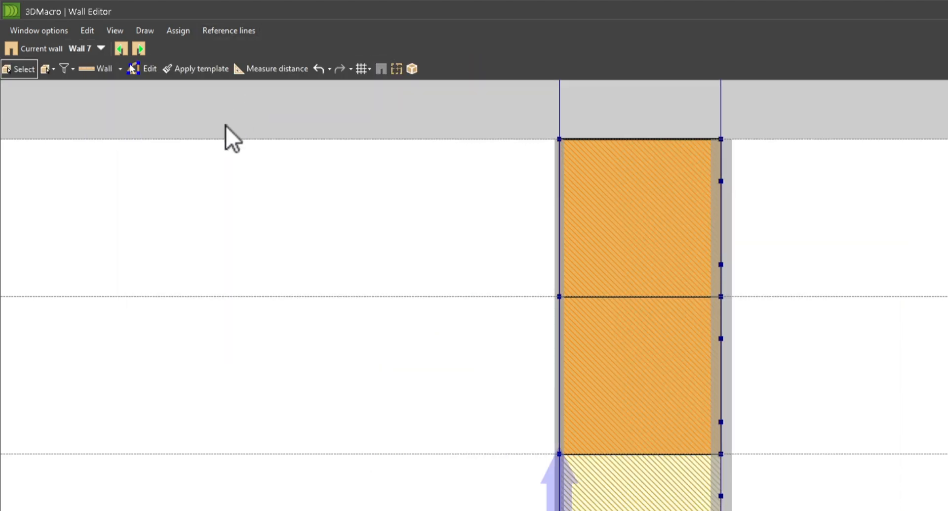
{"action": "double_click", "coordinate": [191, 171]}
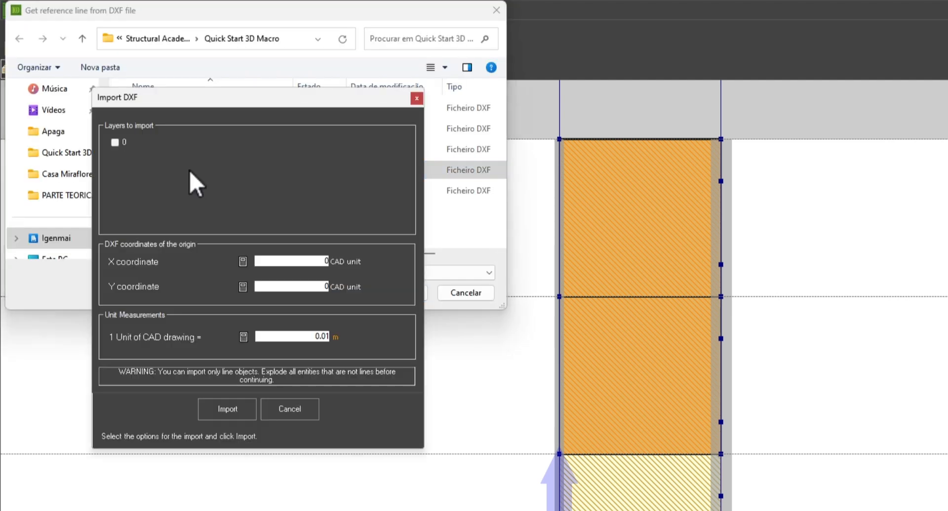
{"action": "left_click", "coordinate": [115, 142]}
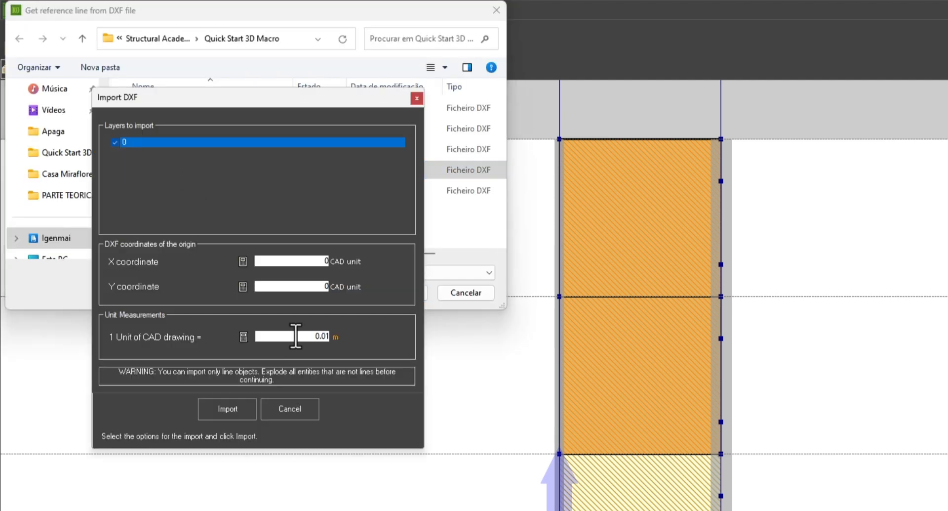
{"action": "left_click_drag", "start_coordinate": [296, 336], "coordinate": [333, 335]}
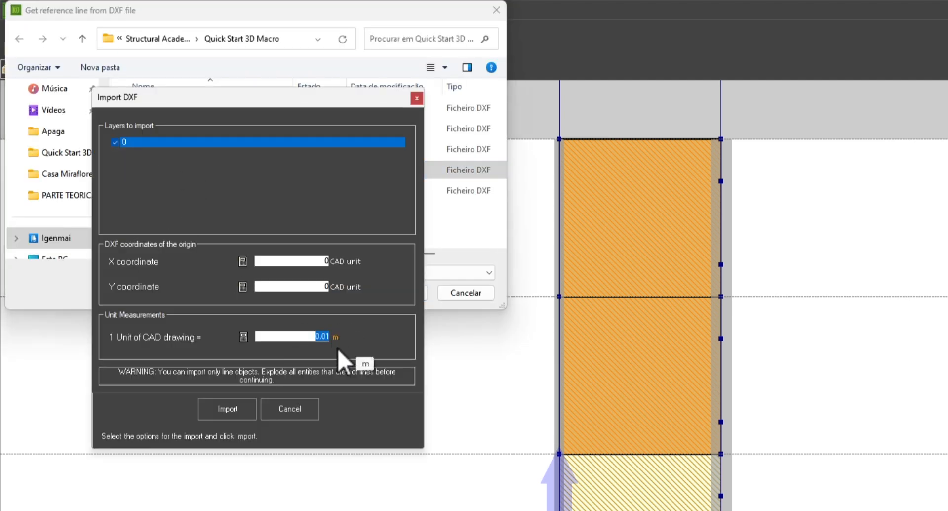
{"action": "type", "text": "1"}
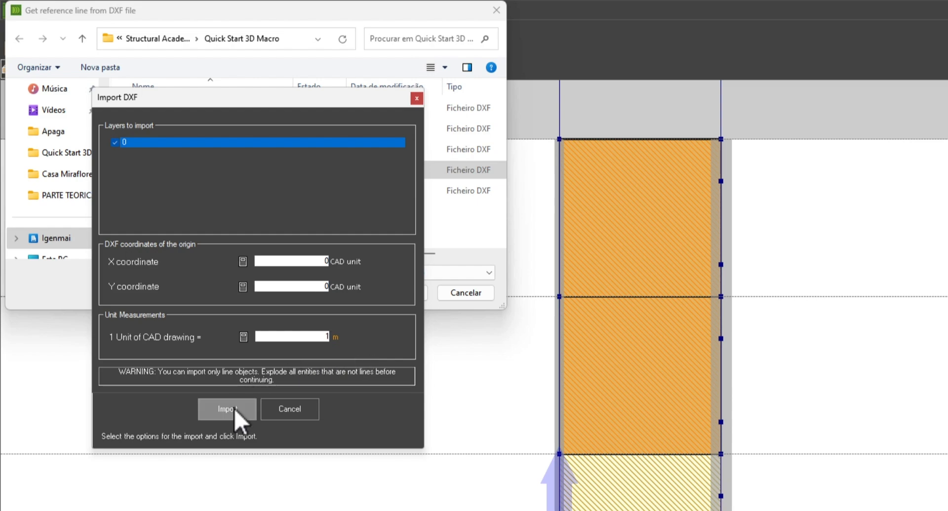
{"action": "left_click", "coordinate": [232, 408]}
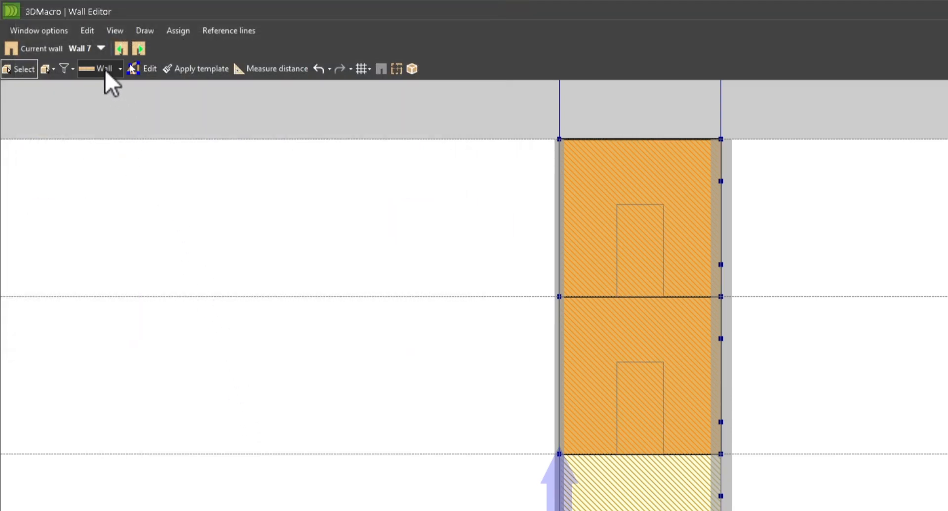
- Draw a door opening over the reference outline on each of the three storeys of Wall 7
{"action": "left_click", "coordinate": [105, 70]}
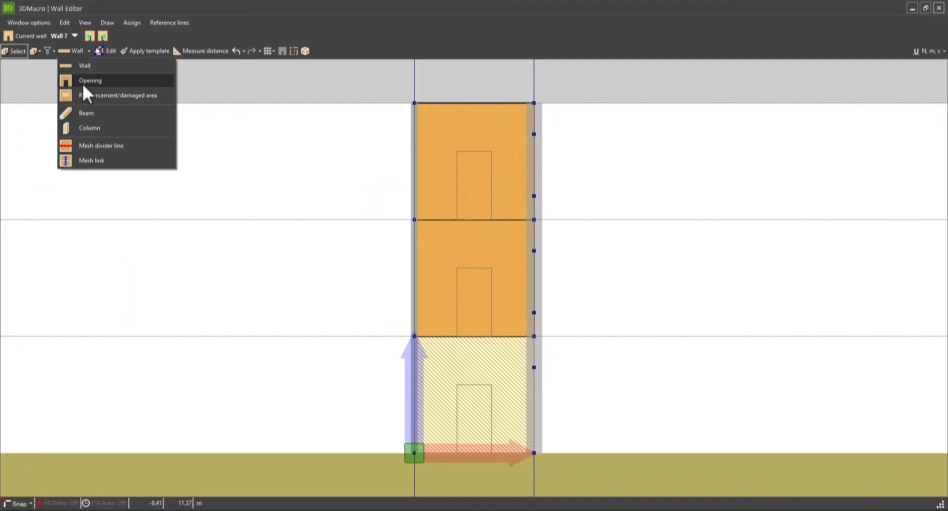
{"action": "left_click", "coordinate": [84, 83]}
{"action": "left_click", "coordinate": [457, 151]}
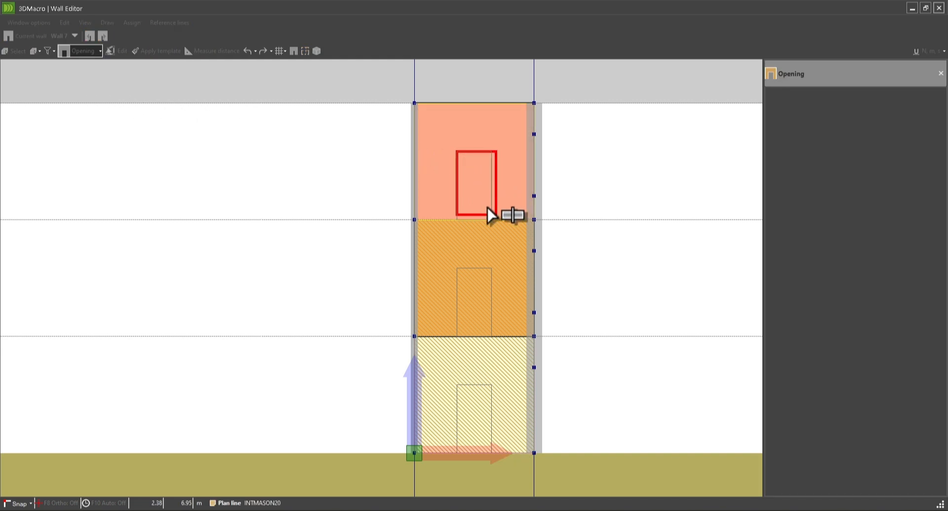
{"action": "left_click", "coordinate": [491, 220]}
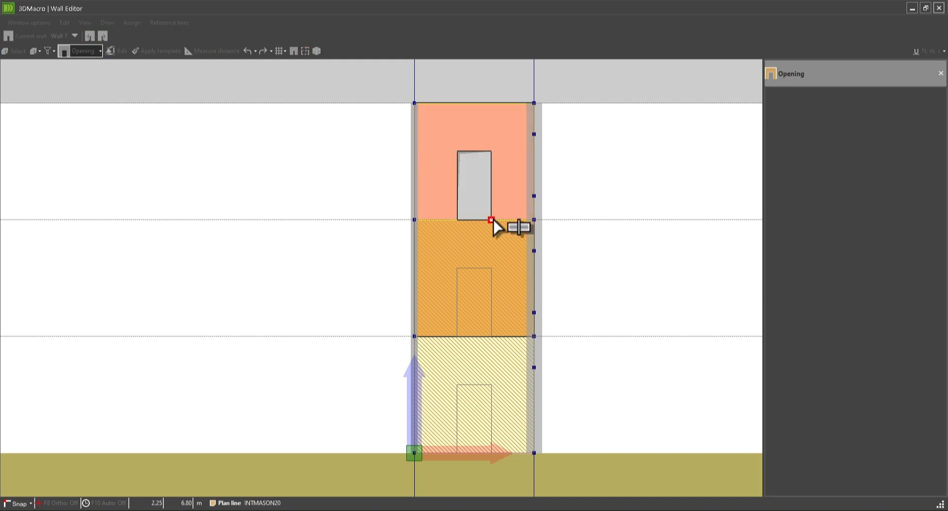
{"action": "left_click", "coordinate": [456, 267]}
{"action": "left_click", "coordinate": [492, 336]}
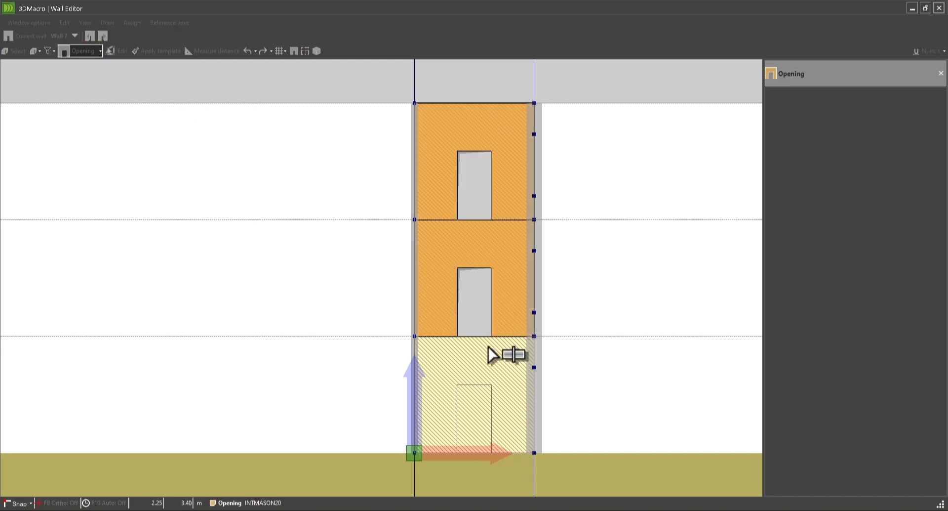
{"action": "left_click", "coordinate": [457, 384]}
{"action": "left_click", "coordinate": [491, 452]}
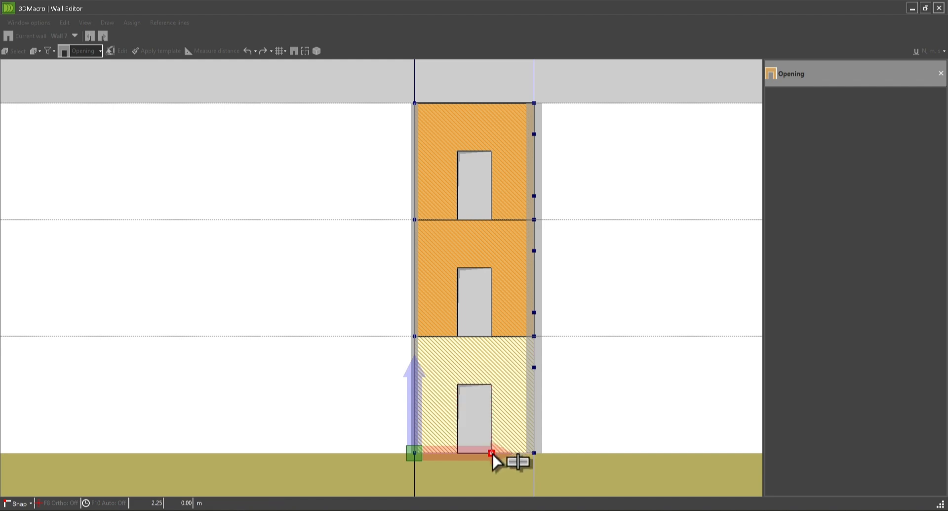
{"action": "right_click", "coordinate": [207, 78]}
{"action": "left_click", "coordinate": [232, 41]}
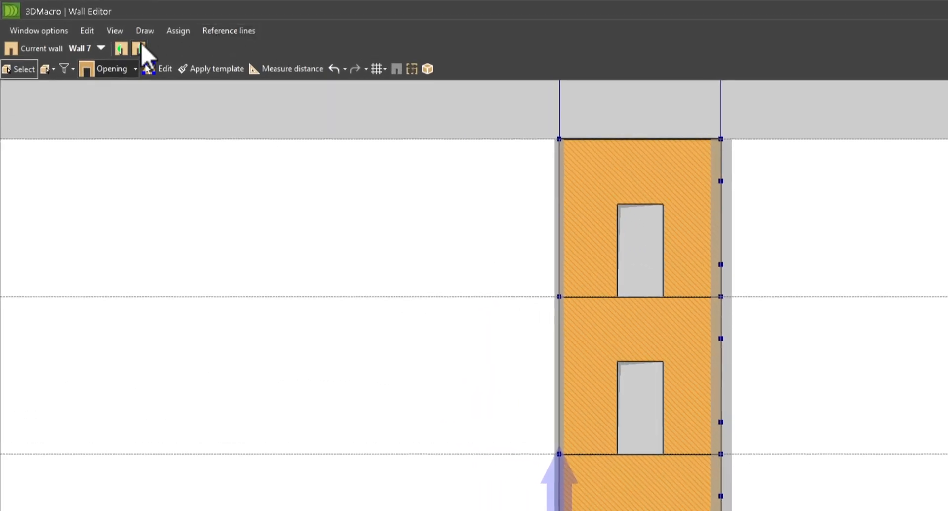
- Display Wall 8 and import its reference lines from Elev7-8.dxf, using layer 0 and 1 CAD unit = 1 m
{"action": "left_click", "coordinate": [140, 48]}
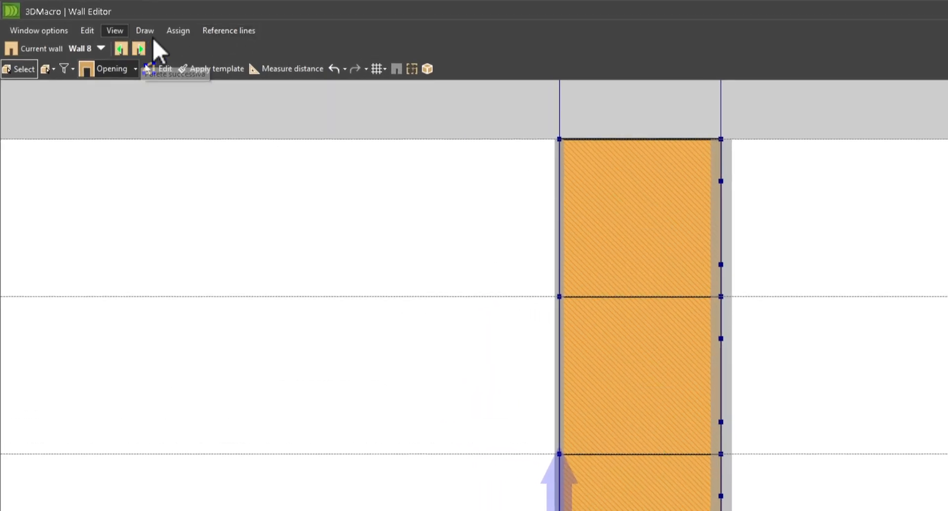
{"action": "left_click", "coordinate": [225, 31]}
{"action": "left_click", "coordinate": [251, 93]}
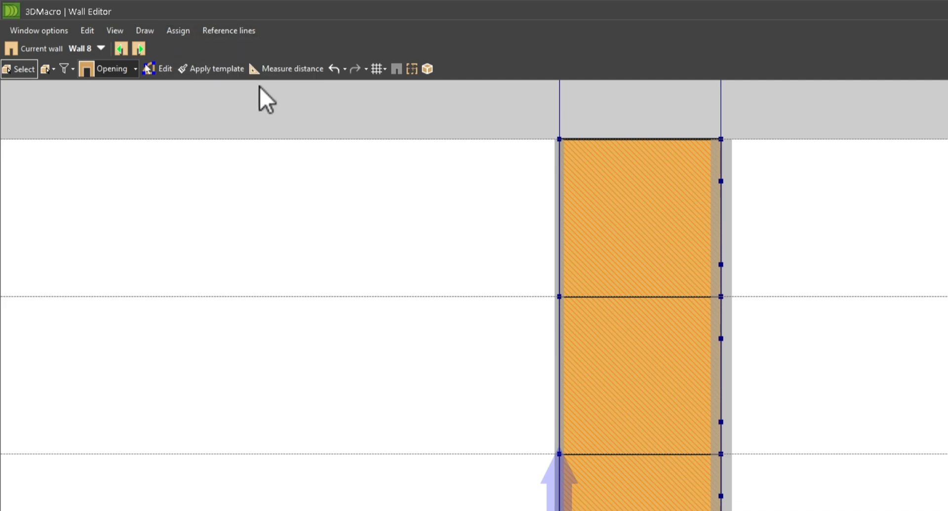
{"action": "double_click", "coordinate": [169, 176]}
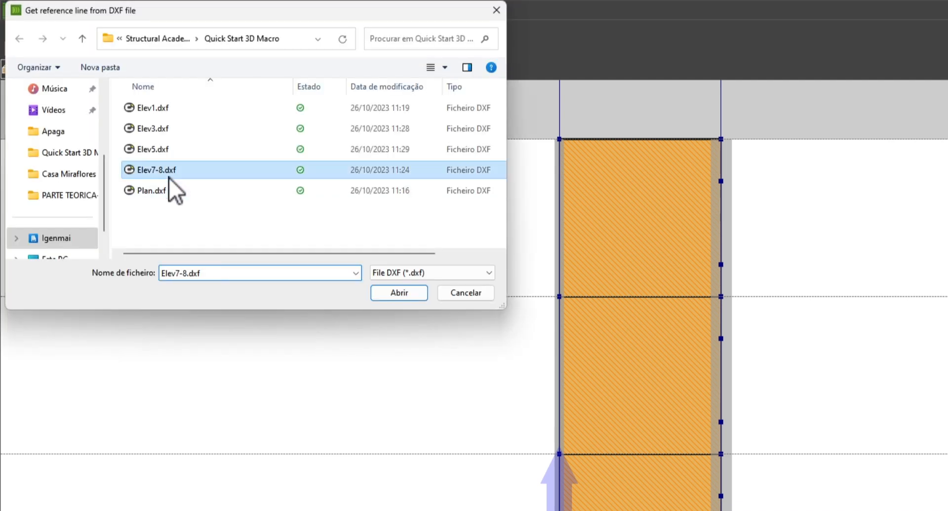
{"action": "left_click", "coordinate": [140, 160]}
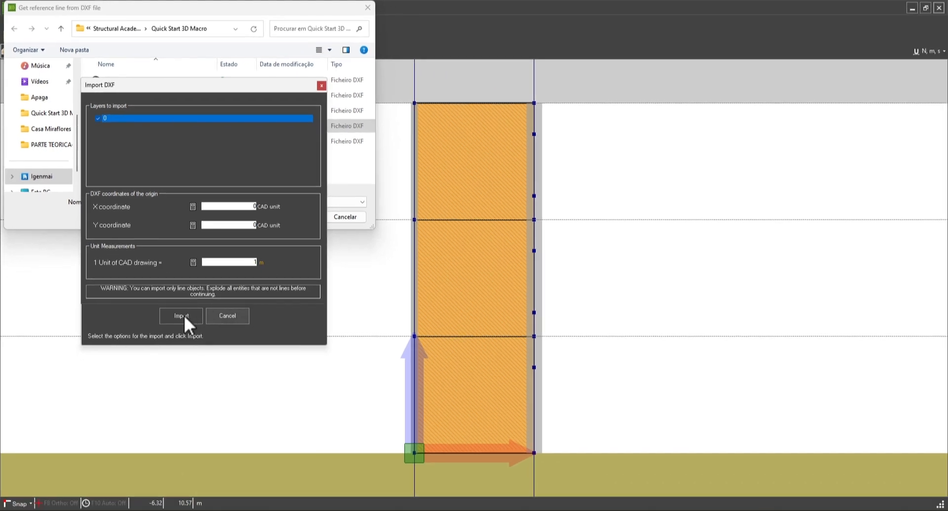
{"action": "left_click", "coordinate": [182, 314]}
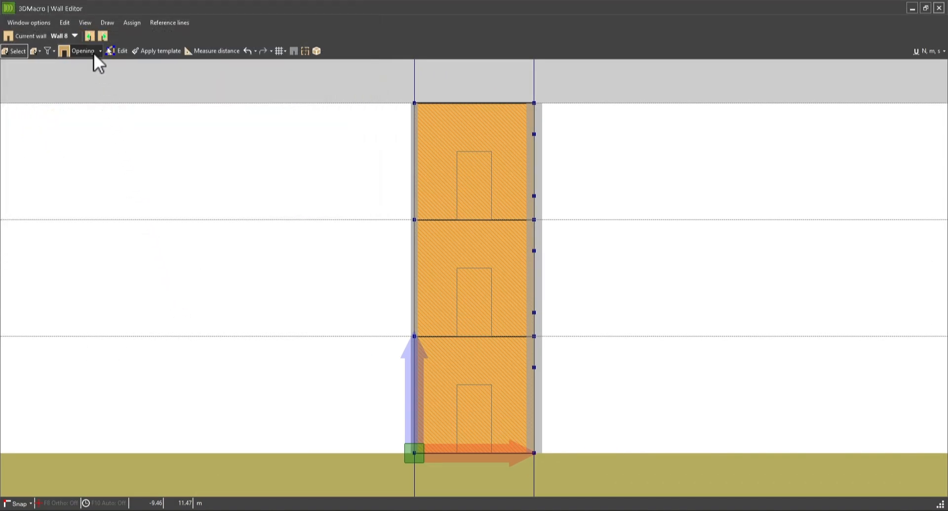
- Draw a door opening over the reference outline on each of Wall 8's three storeys, and leave the wall editor
{"action": "left_click", "coordinate": [93, 53]}
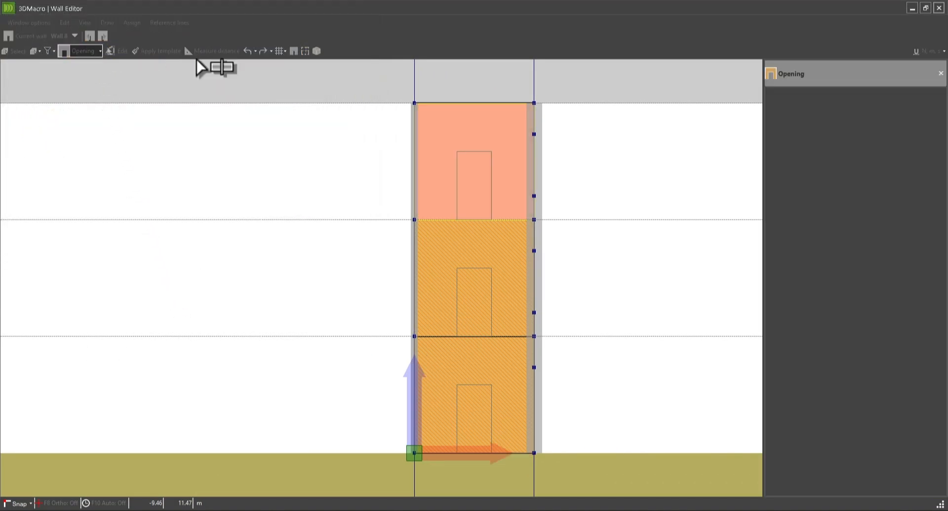
{"action": "left_click", "coordinate": [457, 151]}
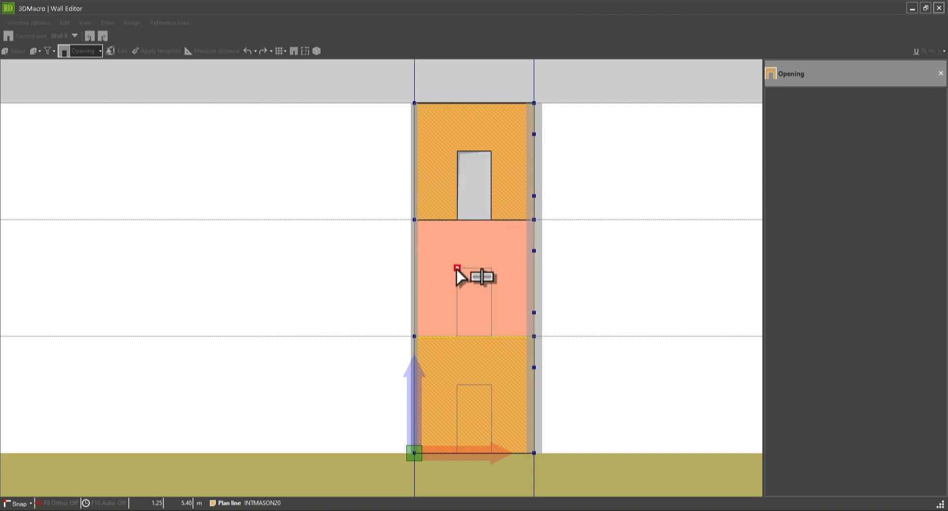
{"action": "left_click_drag", "start_coordinate": [458, 267], "coordinate": [491, 337]}
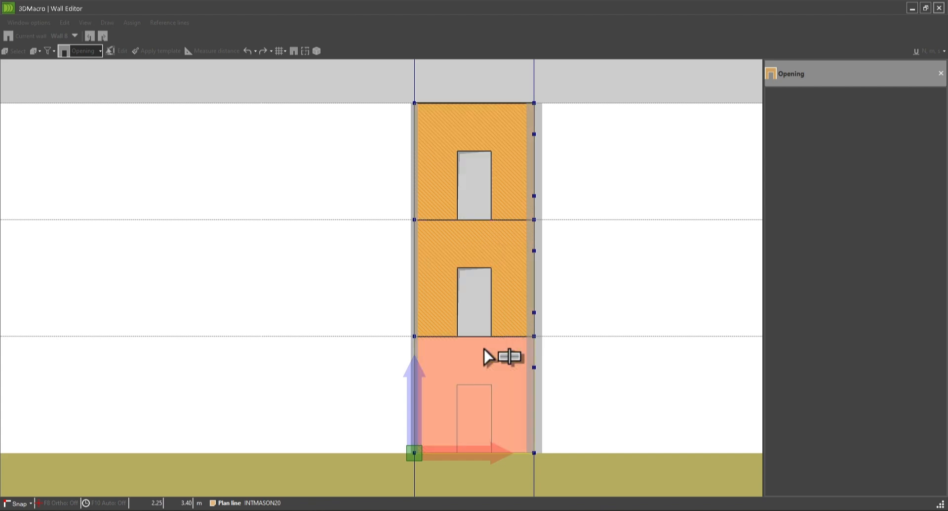
{"action": "left_click", "coordinate": [458, 384]}
{"action": "left_click", "coordinate": [490, 452]}
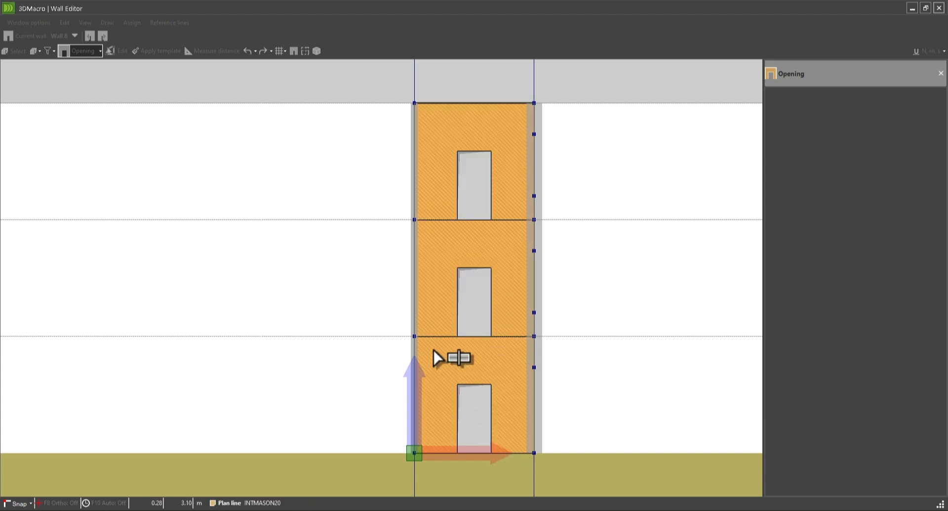
{"action": "right_click", "coordinate": [387, 250]}
{"action": "left_click", "coordinate": [395, 257]}
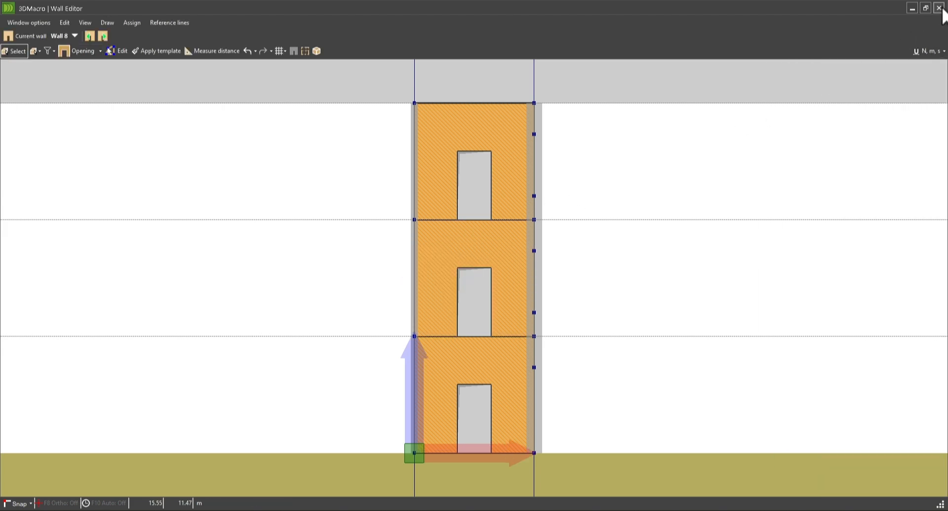
{"action": "left_click", "coordinate": [939, 8]}
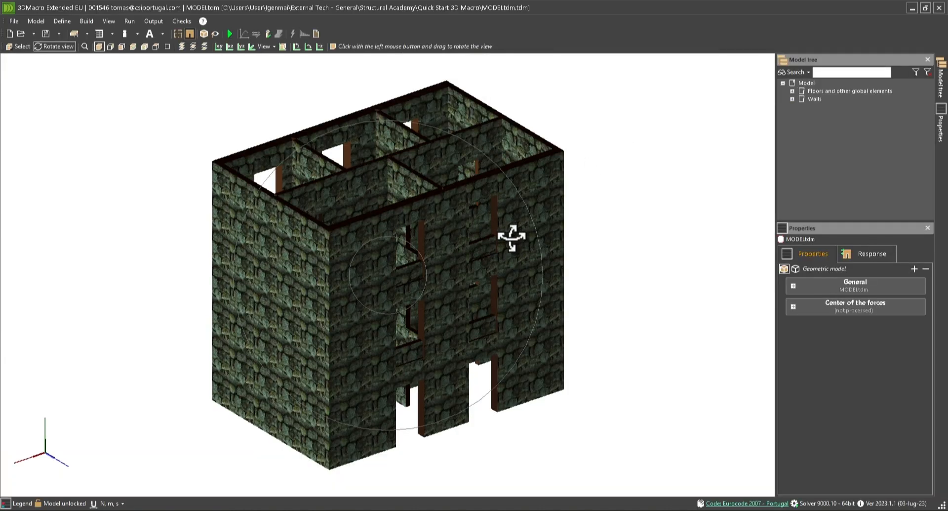
- In the plan editor, place a rectangular Floor1 with vertical span direction over the lower-left room of the 0 - 340 cm level
{"action": "scroll", "coordinate": [343, 191], "scroll_direction": "up", "scroll_amount": 3}
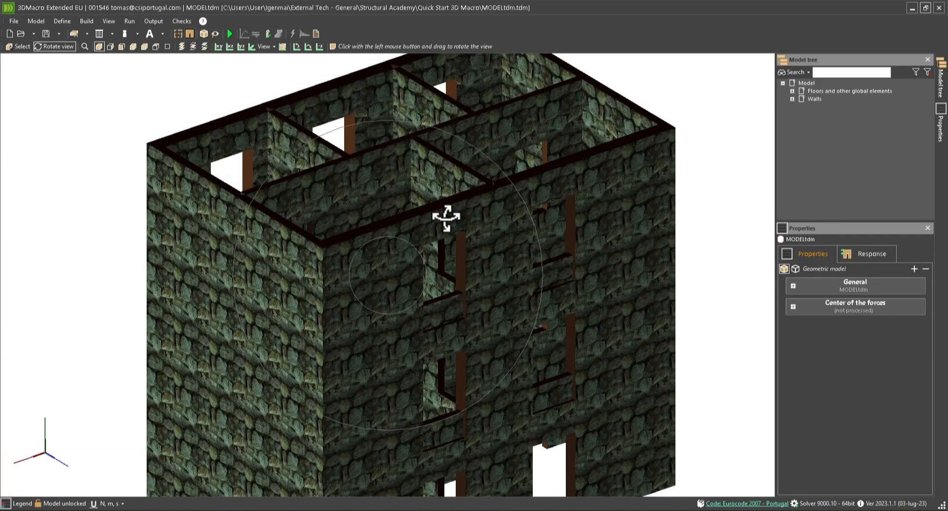
{"action": "left_click_drag", "start_coordinate": [444, 216], "coordinate": [442, 254]}
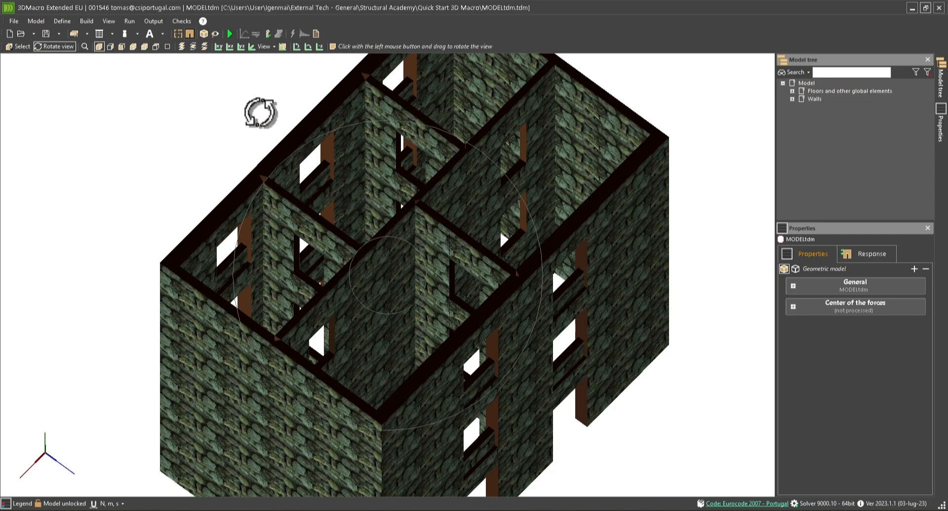
{"action": "left_click", "coordinate": [179, 35]}
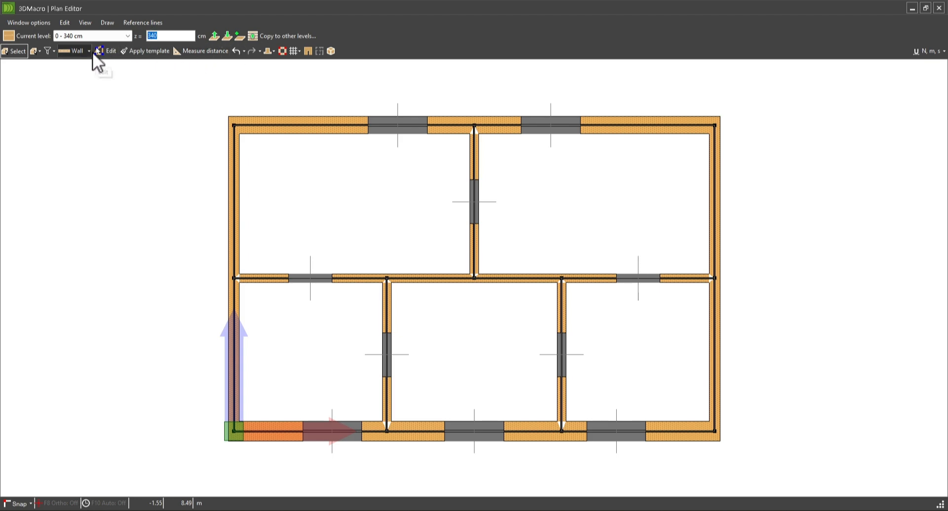
{"action": "left_click", "coordinate": [90, 51]}
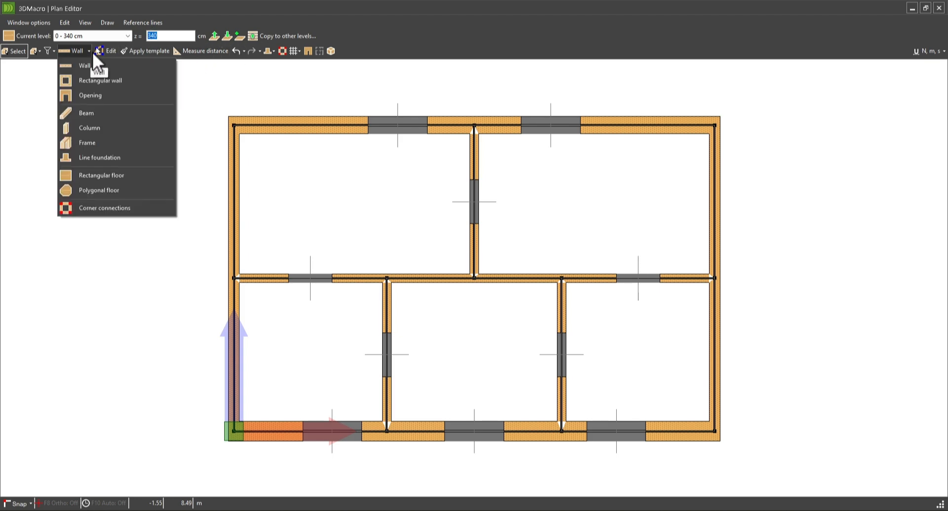
{"action": "left_click", "coordinate": [101, 175]}
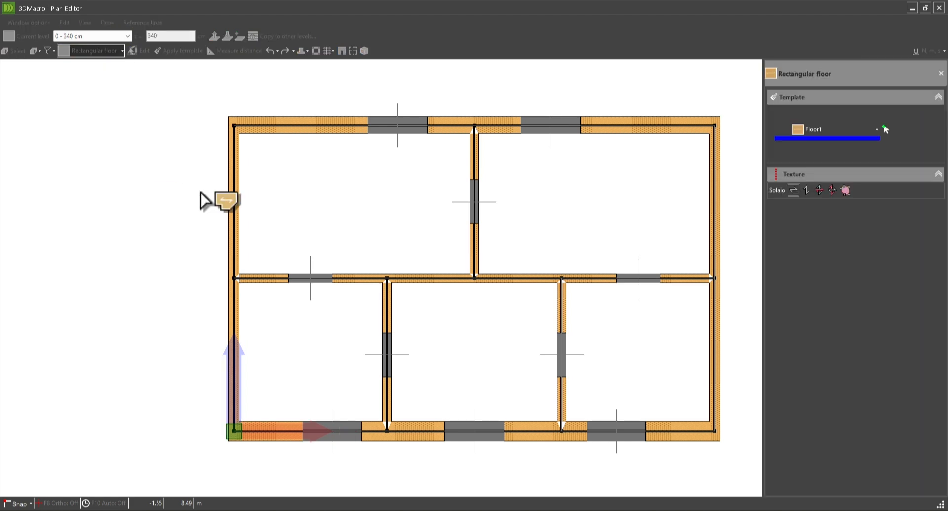
{"action": "left_click", "coordinate": [807, 191]}
{"action": "left_click", "coordinate": [234, 433]}
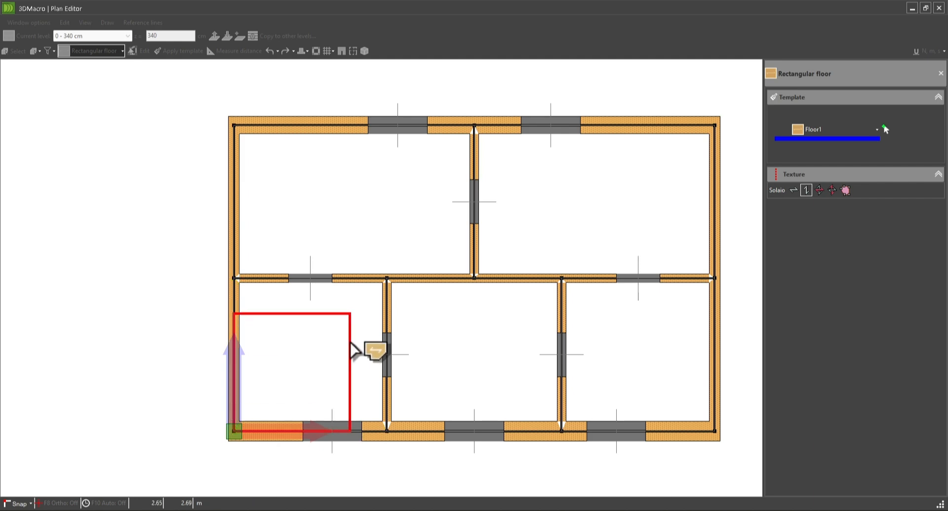
{"action": "left_click", "coordinate": [387, 278]}
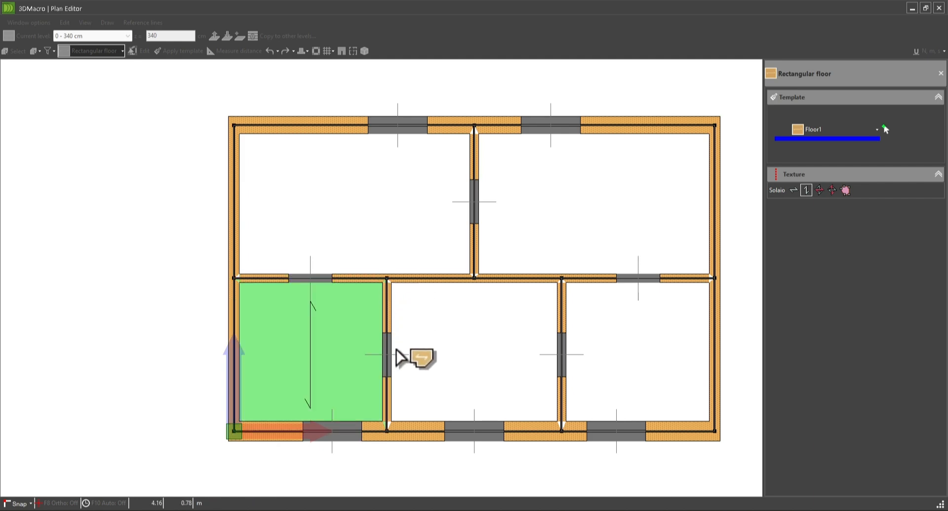
- Place rectangular Floor1 slabs over the lower-middle and lower-right rooms of the 0 - 340 cm level
{"action": "left_click", "coordinate": [386, 431]}
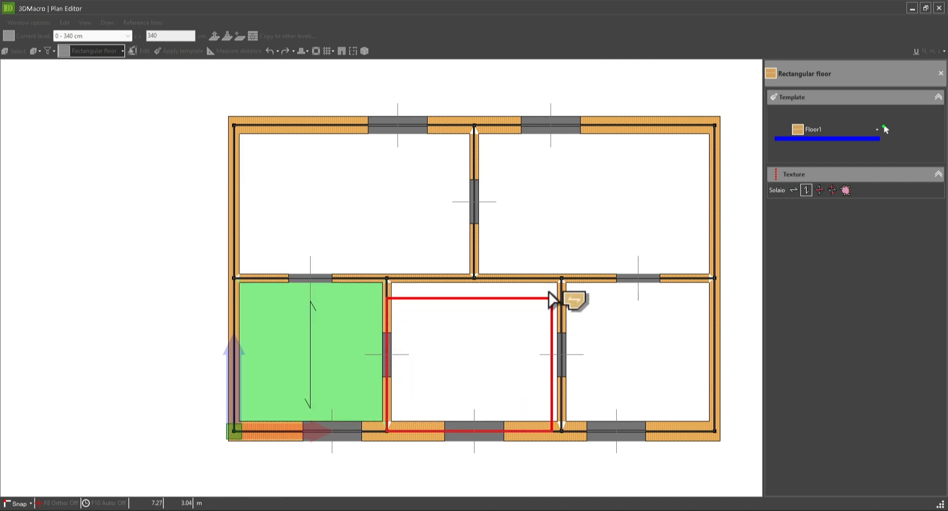
{"action": "left_click", "coordinate": [562, 279]}
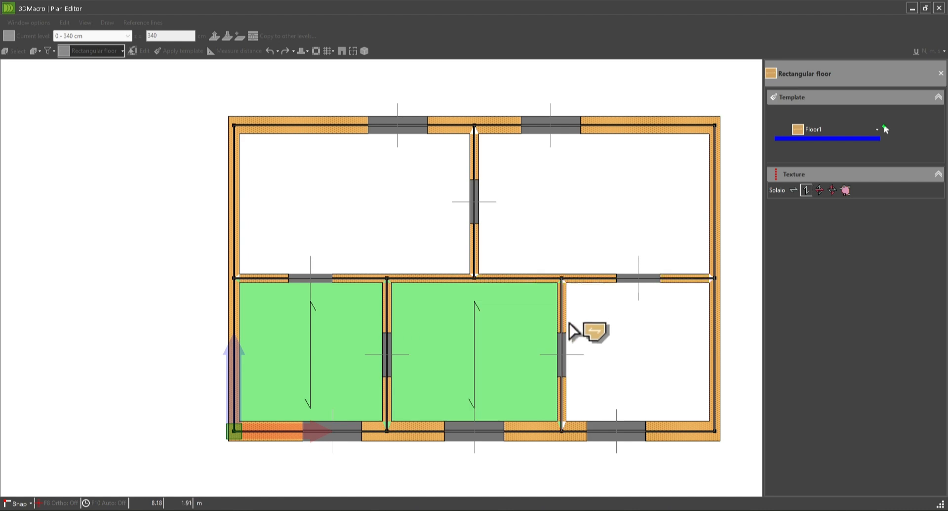
{"action": "left_click", "coordinate": [562, 431]}
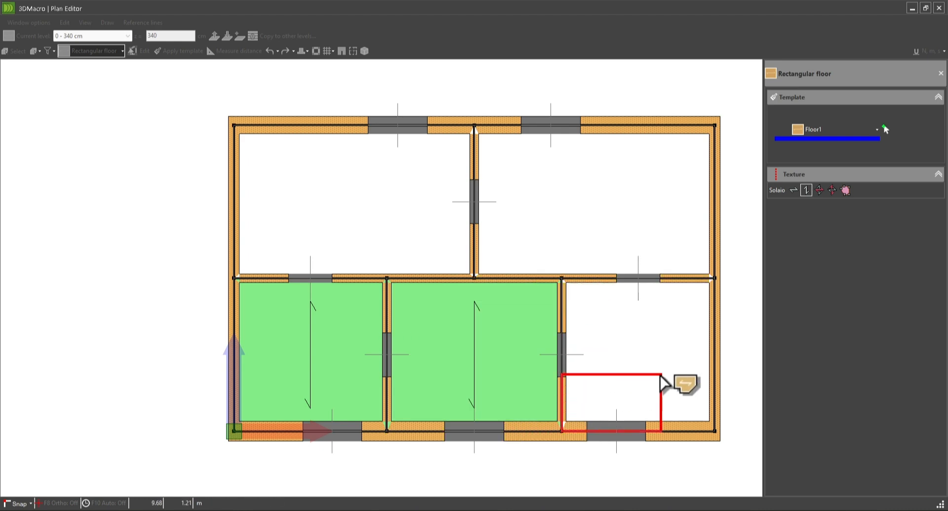
{"action": "left_click", "coordinate": [714, 278]}
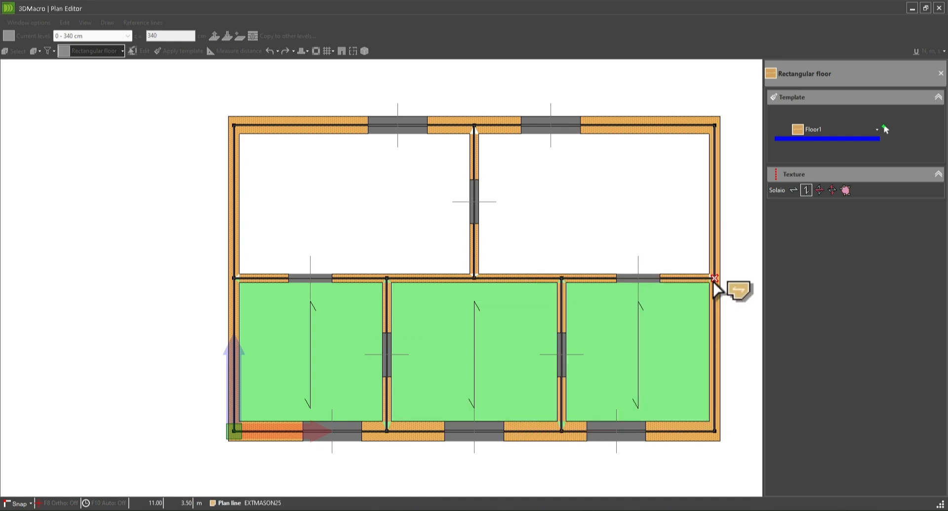
- Cover the two upper rooms of the 0 - 340 cm level with rectangular Floor1 slabs and finish the command
{"action": "left_click", "coordinate": [233, 278]}
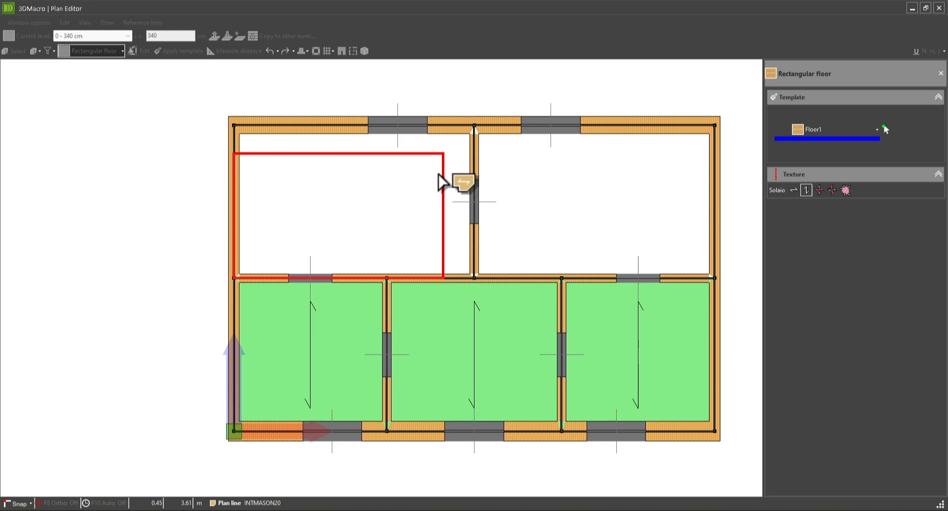
{"action": "left_click", "coordinate": [480, 133]}
{"action": "left_click", "coordinate": [476, 278]}
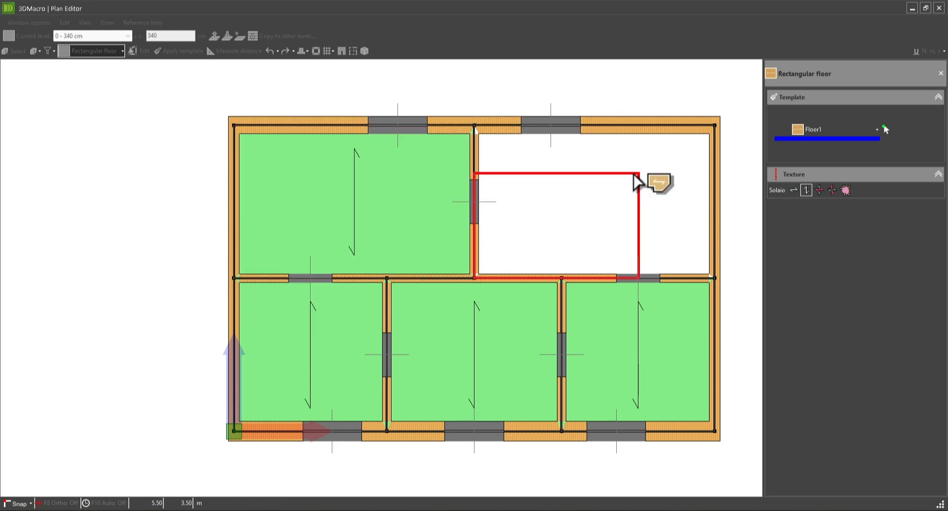
{"action": "left_click", "coordinate": [715, 127]}
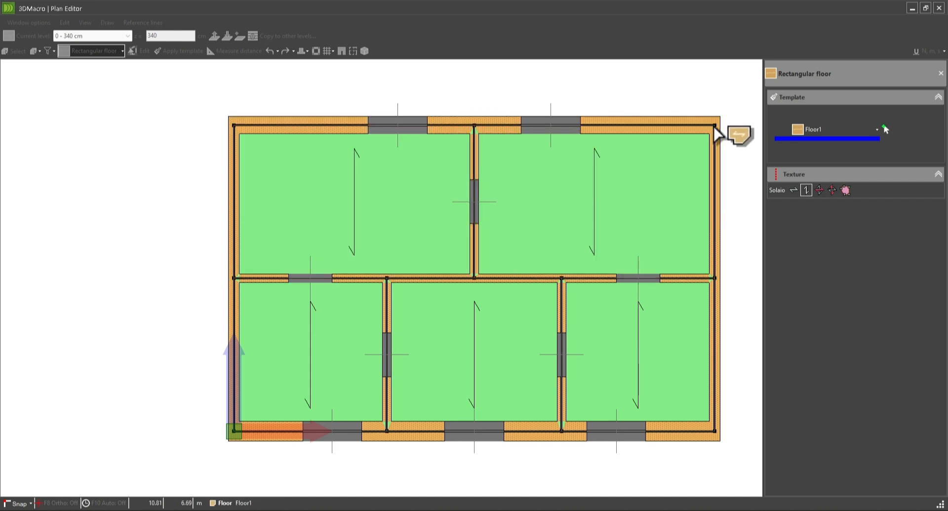
{"action": "right_click", "coordinate": [715, 127]}
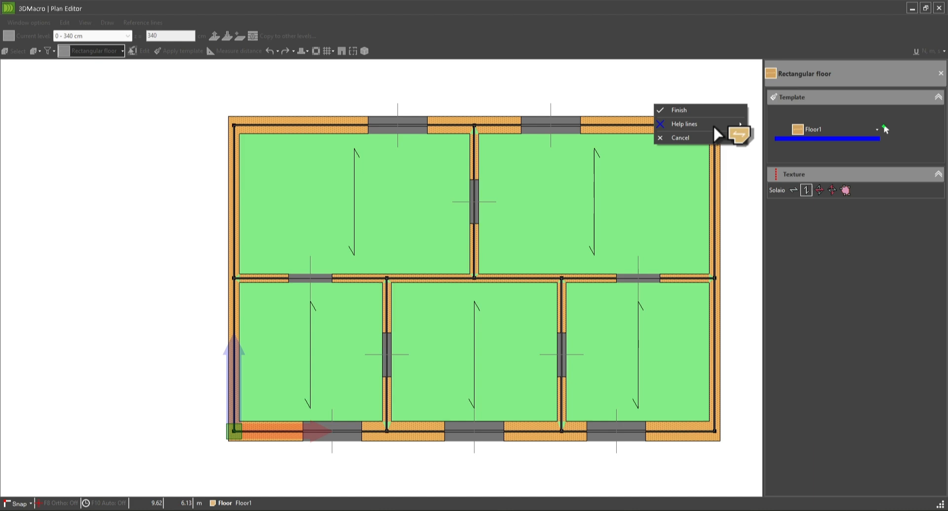
{"action": "left_click", "coordinate": [679, 109]}
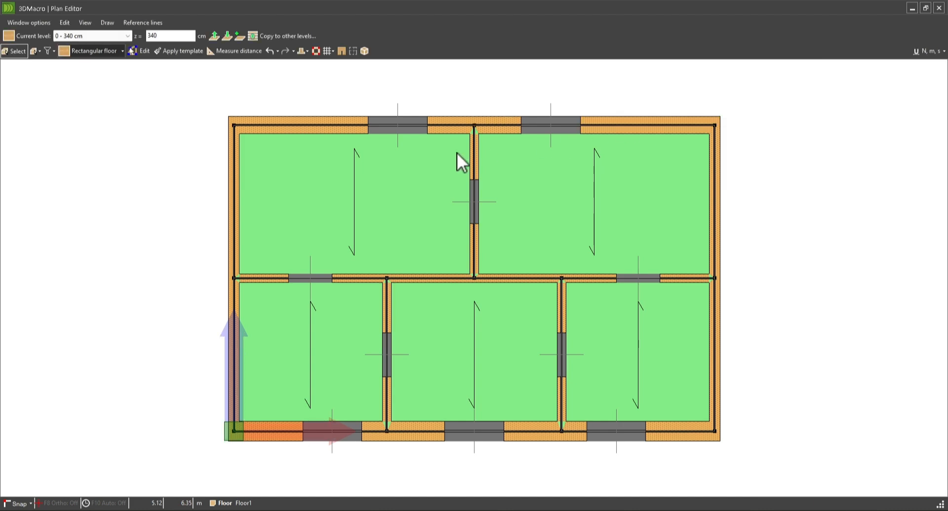
- On the 340 - 680 cm level, place a rectangular Floor1 with horizontal span direction over the lower-left room, keeping the 680 cm elevation
{"action": "left_click", "coordinate": [222, 38]}
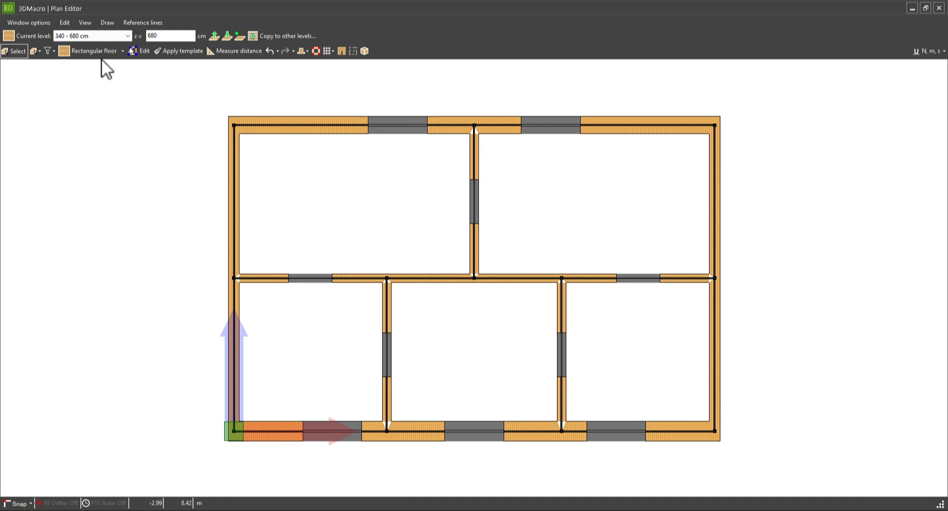
{"action": "left_click", "coordinate": [91, 51]}
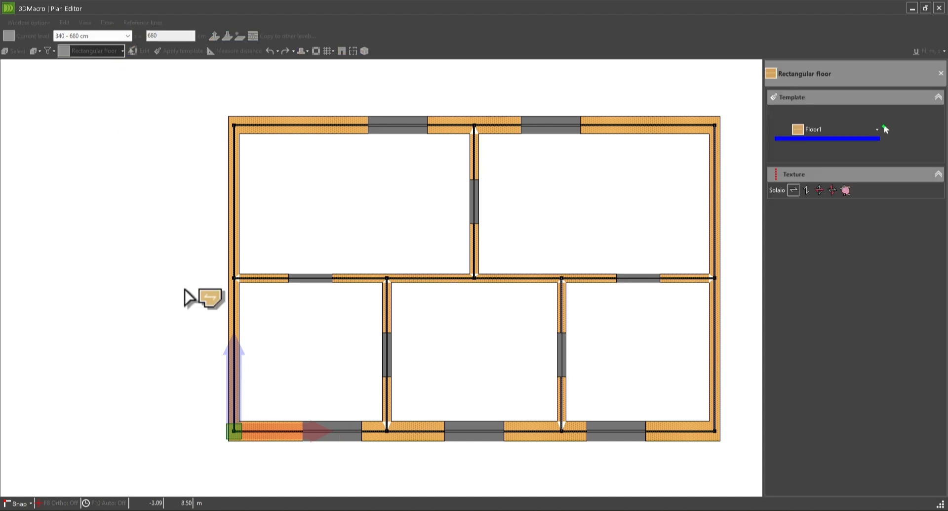
{"action": "left_click", "coordinate": [234, 430]}
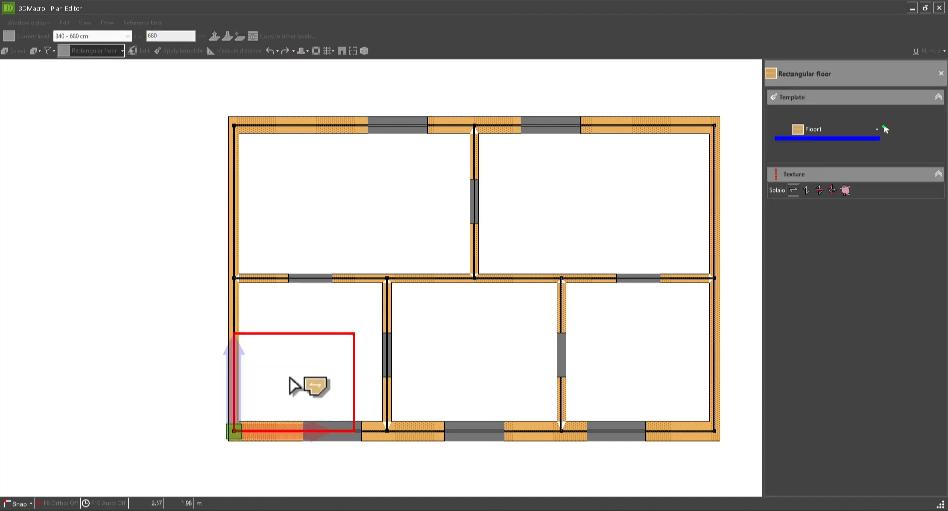
{"action": "left_click", "coordinate": [386, 280]}
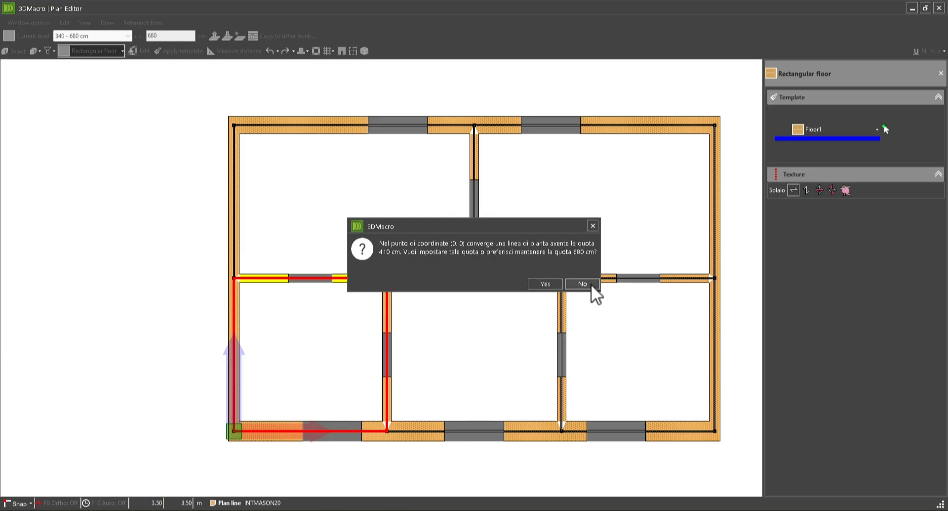
{"action": "left_click", "coordinate": [591, 284]}
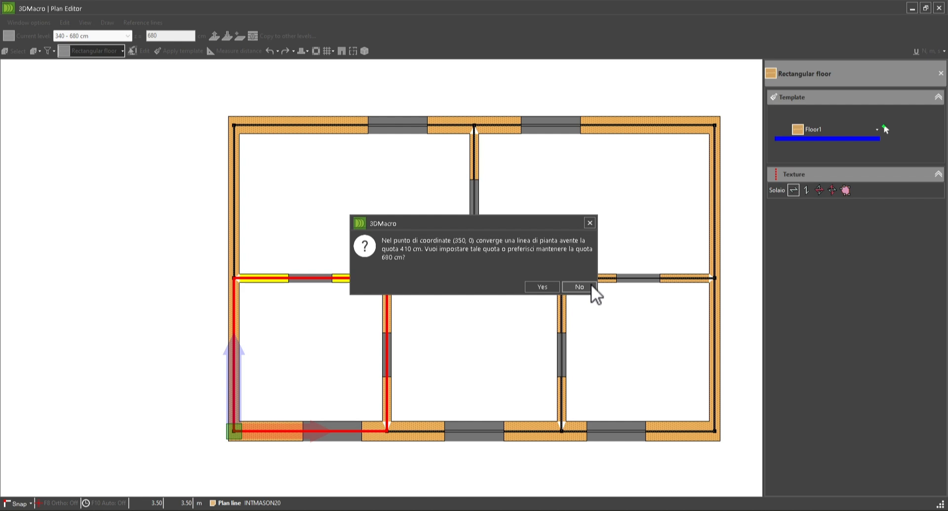
{"action": "left_click", "coordinate": [580, 287]}
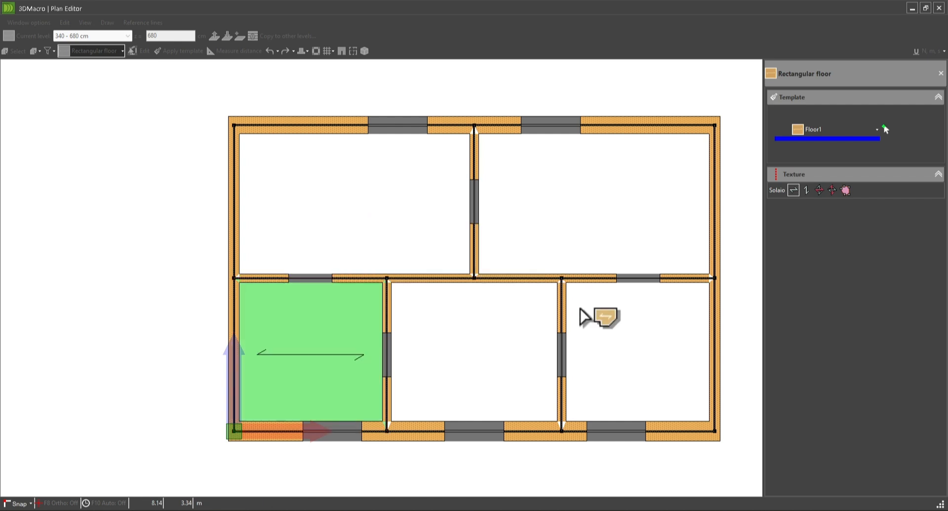
- Place a rectangular Floor1 over the lower-middle room of the 340 - 680 cm level, keeping the 680 cm elevation
{"action": "left_click", "coordinate": [387, 430]}
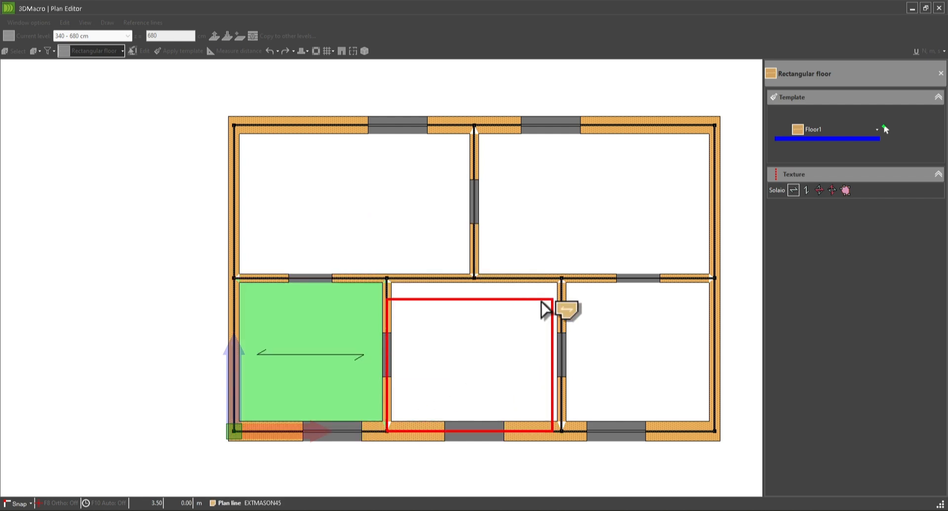
{"action": "left_click", "coordinate": [562, 285]}
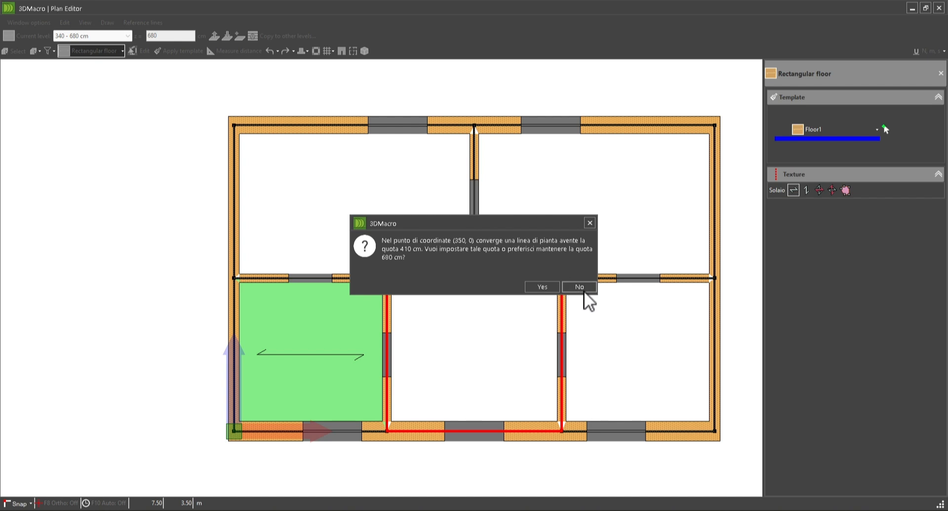
{"action": "left_click", "coordinate": [584, 290]}
{"action": "left_click", "coordinate": [583, 291]}
{"action": "left_click", "coordinate": [585, 287]}
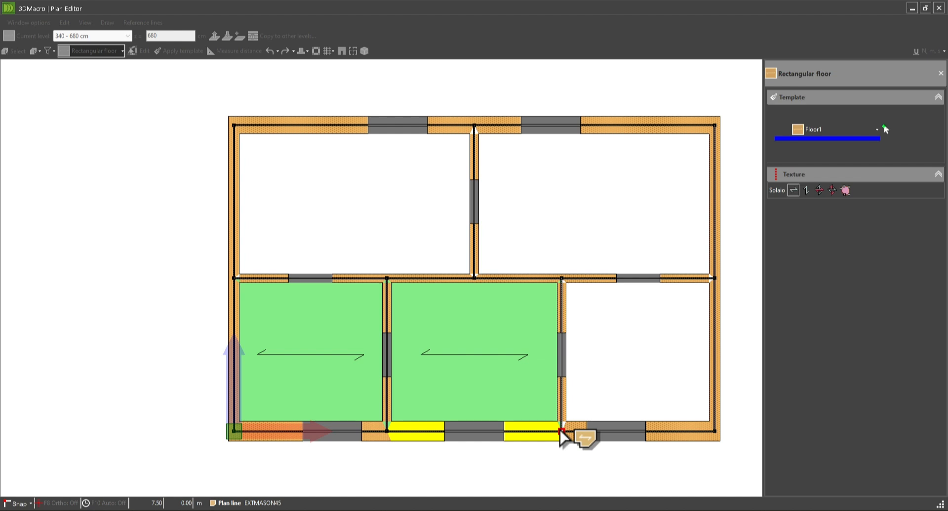
- Place a rectangular Floor1 over the lower-right room of the 340 - 680 cm level, declining the elevation changes
{"action": "left_click", "coordinate": [561, 430]}
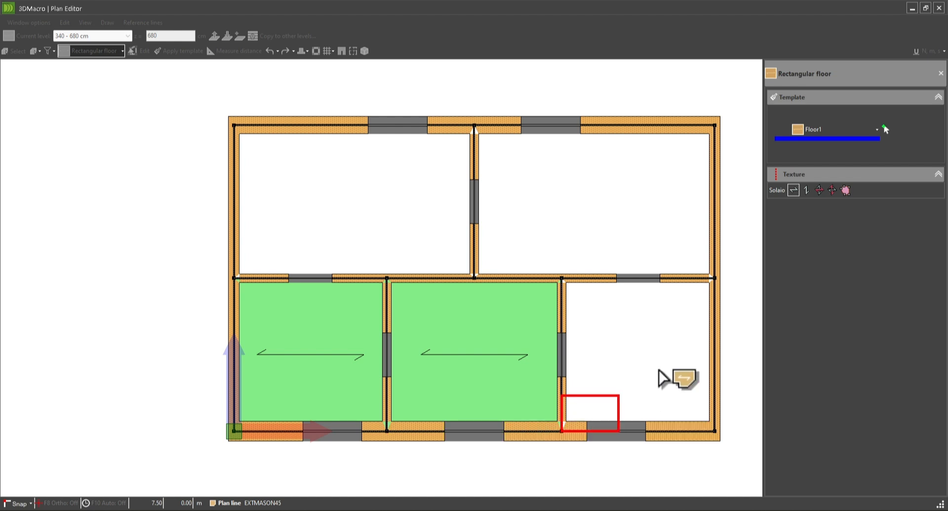
{"action": "left_click", "coordinate": [713, 284]}
{"action": "left_click", "coordinate": [581, 285]}
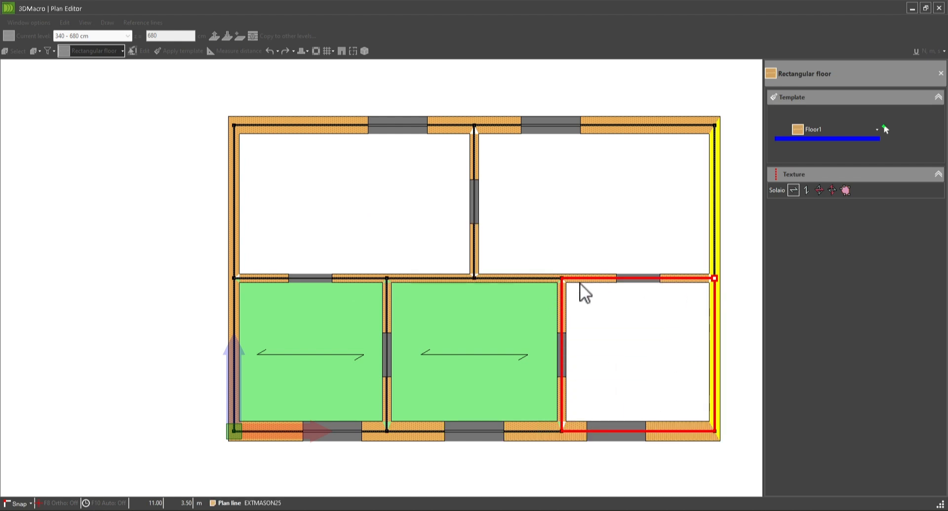
{"action": "left_click", "coordinate": [581, 285]}
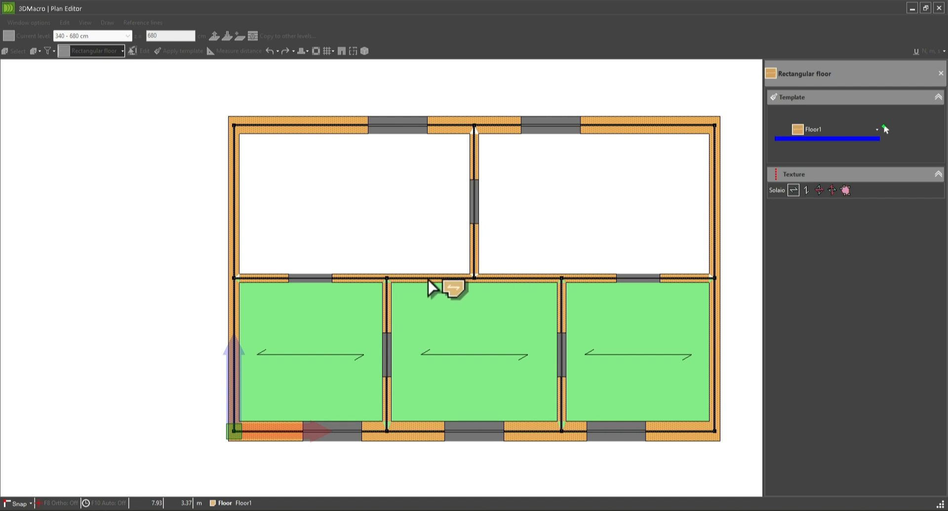
- Place a rectangular Floor1 over the upper-left room of the 340 - 680 cm level, keeping the 680 cm elevation
{"action": "left_click", "coordinate": [235, 278]}
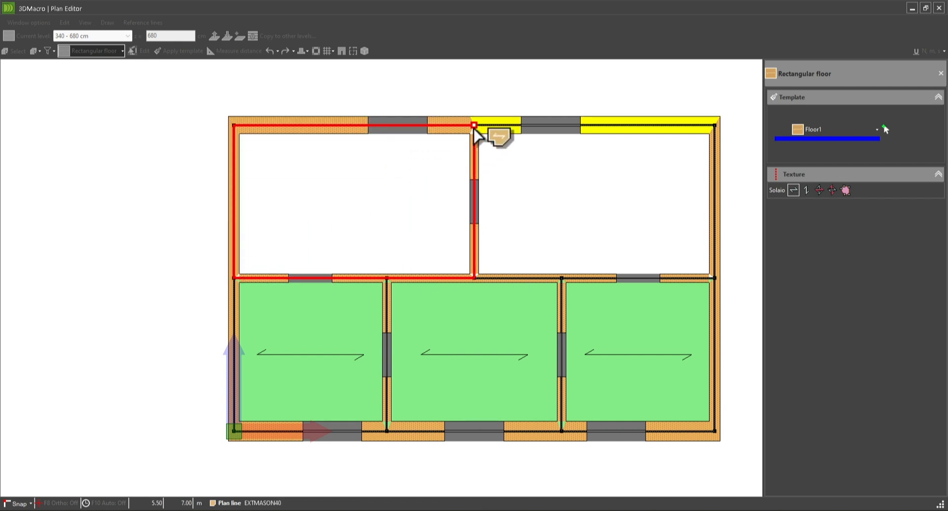
{"action": "left_click", "coordinate": [474, 126]}
{"action": "left_click", "coordinate": [585, 288]}
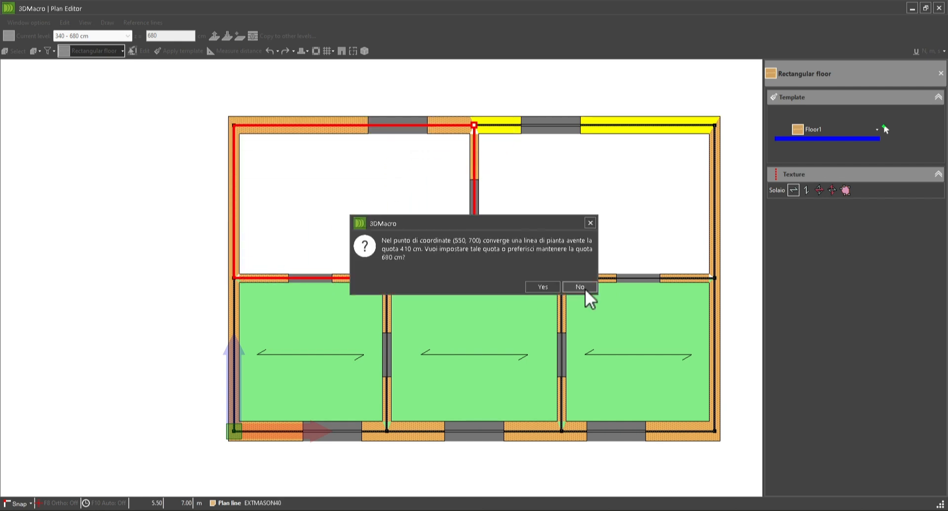
{"action": "left_click", "coordinate": [586, 288]}
{"action": "left_click", "coordinate": [580, 287]}
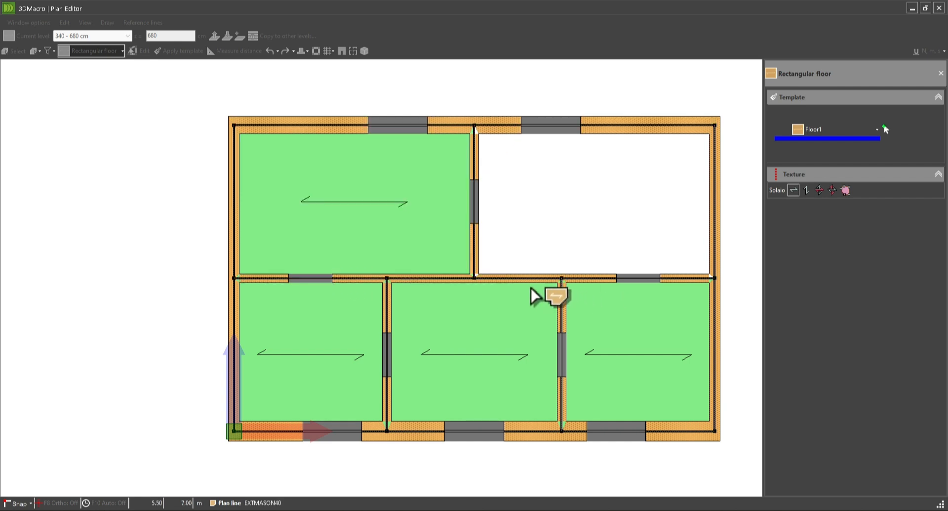
- Place a rectangular Floor1 over the upper-right room of the 340 - 680 cm level, keeping the 680 cm elevation, and finish the command
{"action": "left_click", "coordinate": [474, 278]}
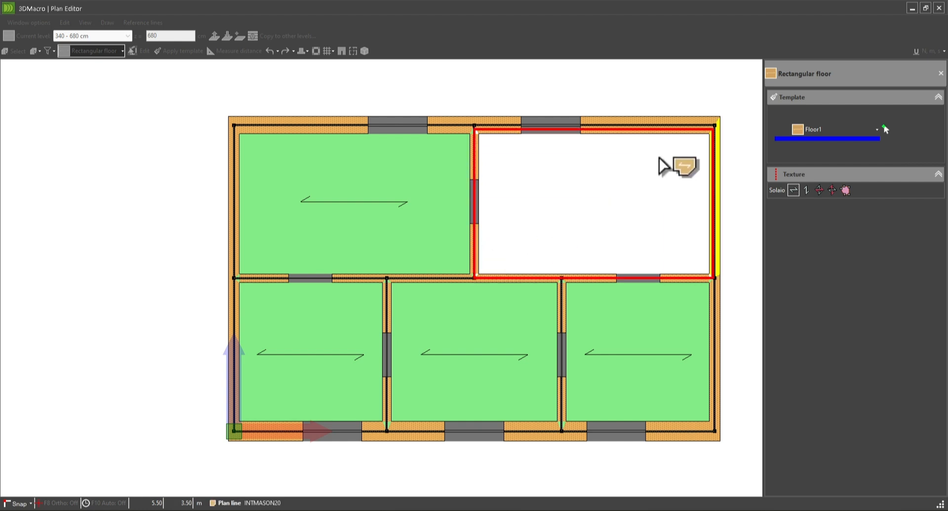
{"action": "left_click", "coordinate": [717, 126]}
{"action": "left_click", "coordinate": [582, 285]}
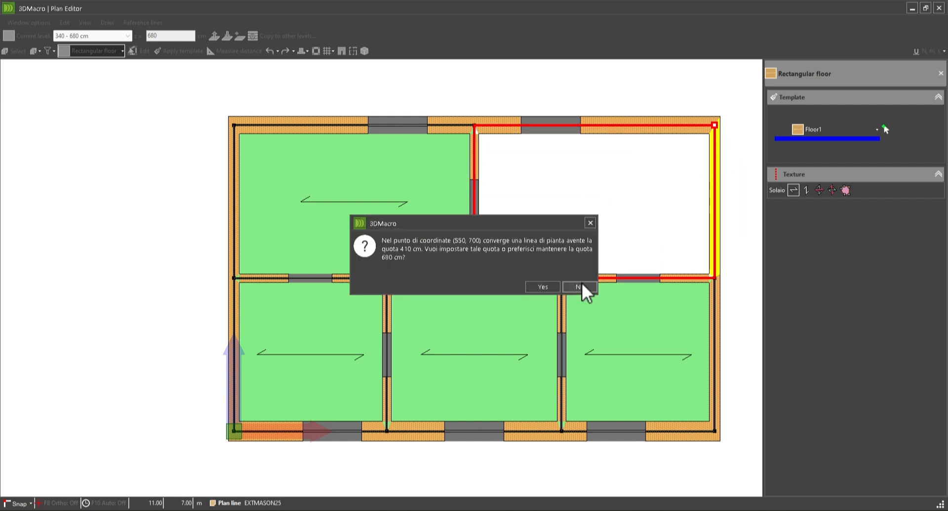
{"action": "left_click", "coordinate": [582, 285]}
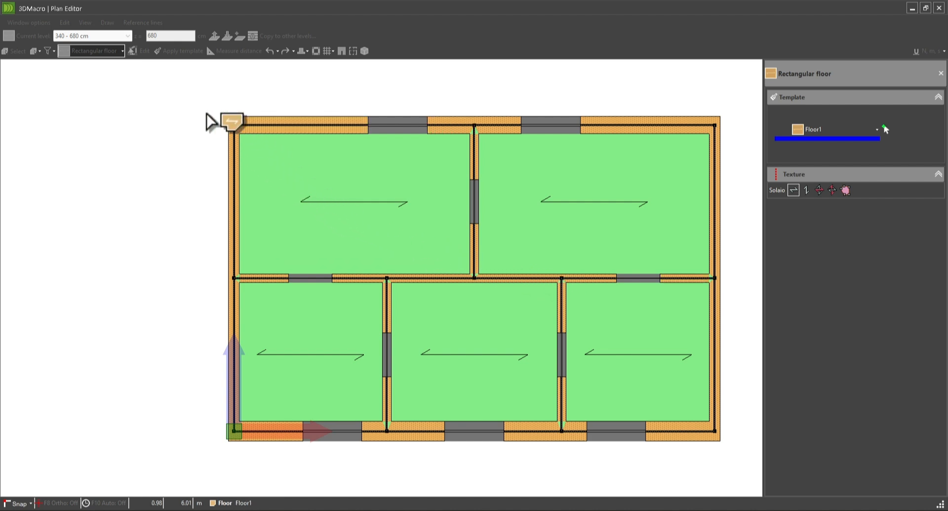
{"action": "right_click", "coordinate": [175, 56]}
{"action": "left_click", "coordinate": [191, 25]}
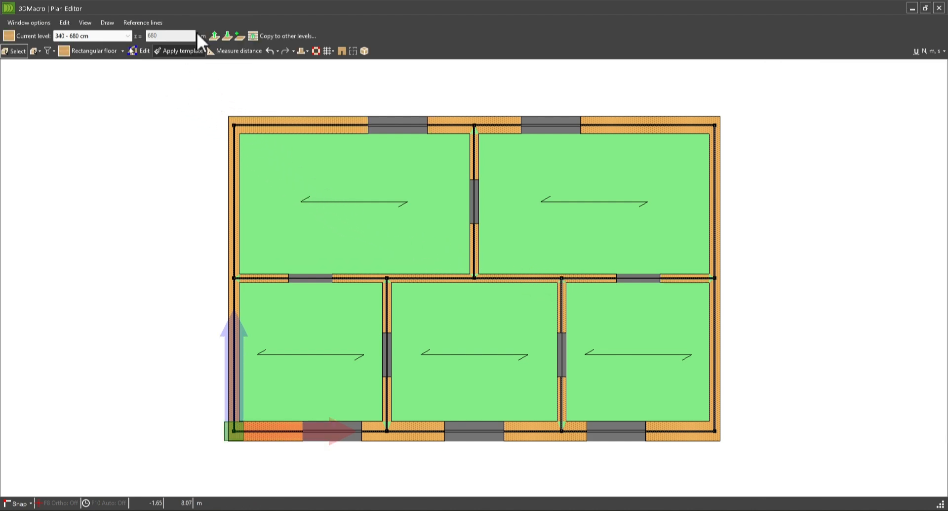
- Change the span direction of the three lower-room floors on the 340 - 680 cm level to the Y direction
{"action": "left_click", "coordinate": [131, 48]}
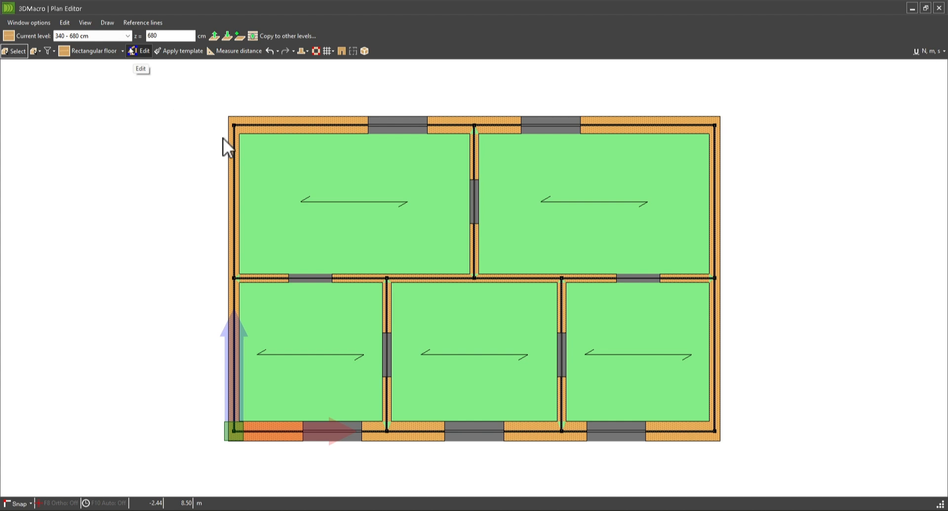
{"action": "left_click", "coordinate": [312, 365]}
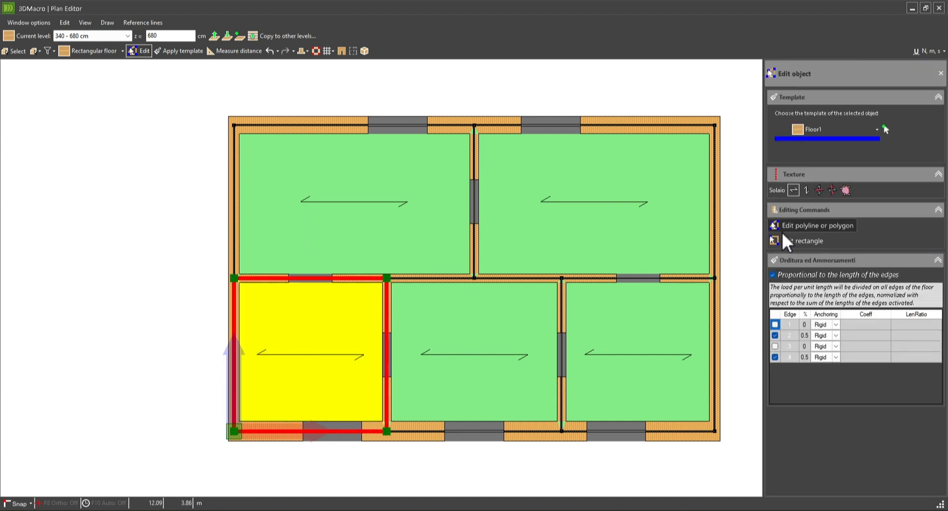
{"action": "left_click", "coordinate": [806, 192]}
{"action": "left_click", "coordinate": [528, 313]}
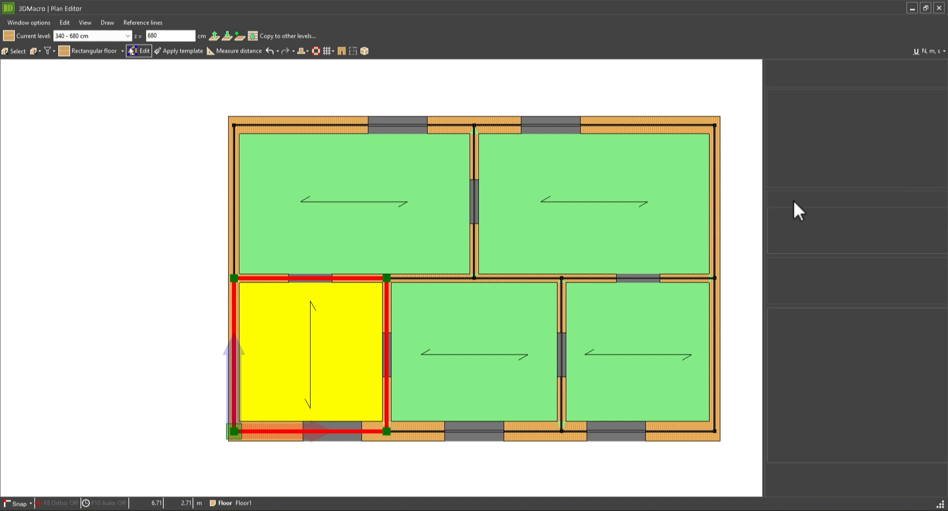
{"action": "left_click", "coordinate": [806, 191]}
{"action": "left_click", "coordinate": [699, 291]}
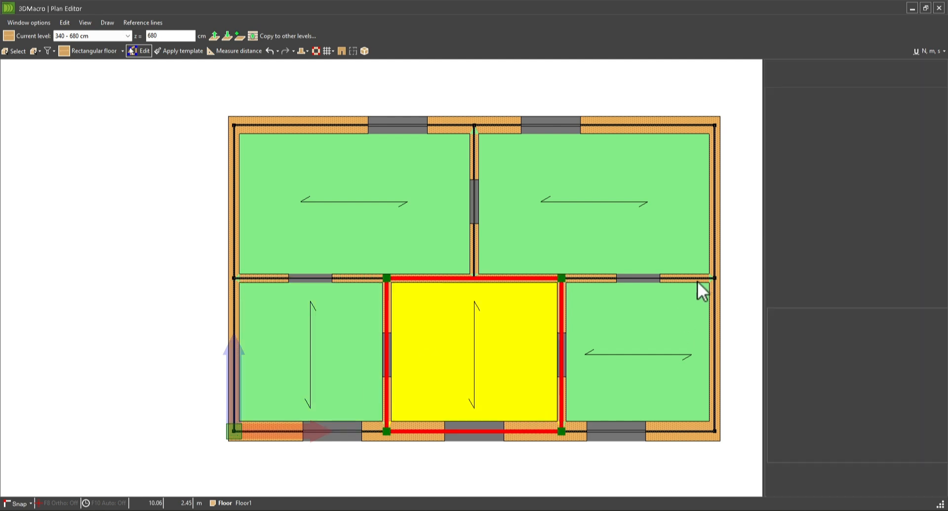
{"action": "left_click", "coordinate": [806, 191]}
- Change the span direction of the two upper-room floors to the Y direction
{"action": "left_click", "coordinate": [371, 233]}
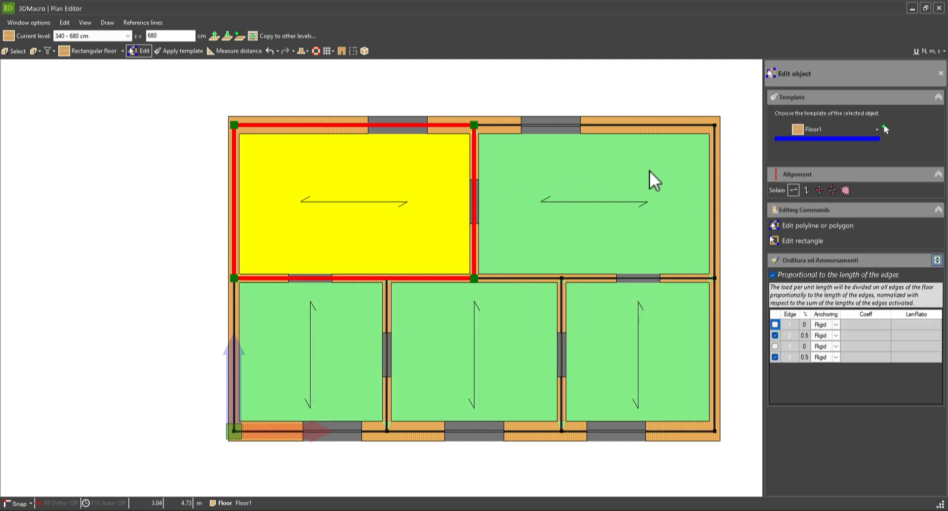
{"action": "left_click", "coordinate": [806, 190]}
{"action": "left_click", "coordinate": [667, 212]}
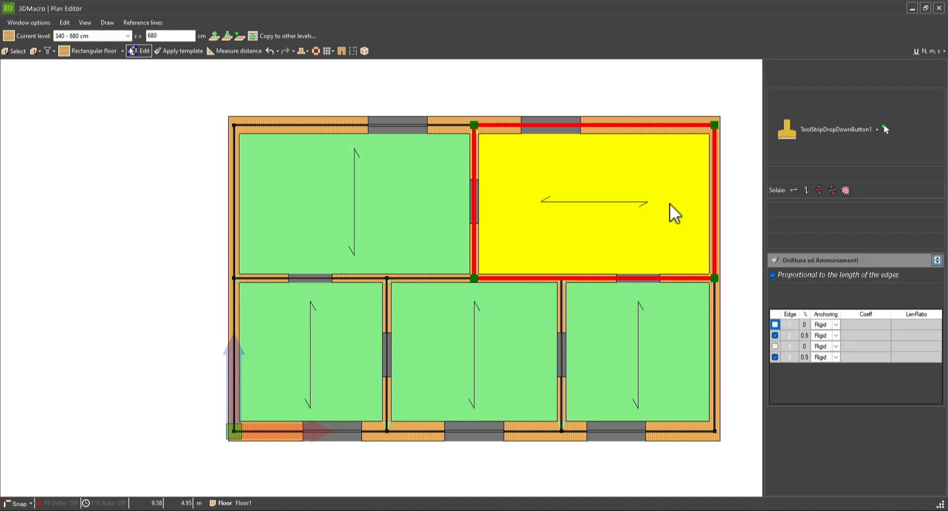
{"action": "left_click", "coordinate": [806, 190]}
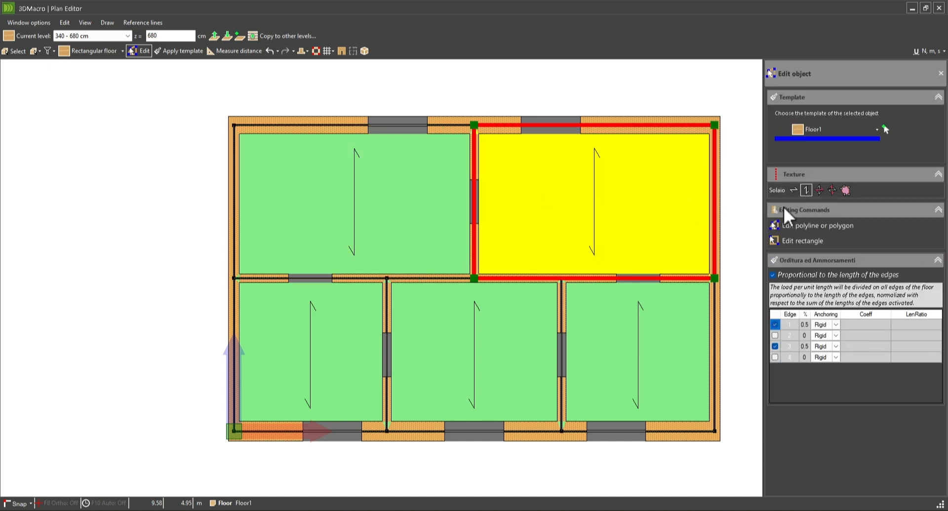
- Check load edges 1 and 3 of the upper-right, upper-left and lower-right floors, and finish editing
{"action": "left_click", "coordinate": [790, 324]}
{"action": "left_click", "coordinate": [790, 346]}
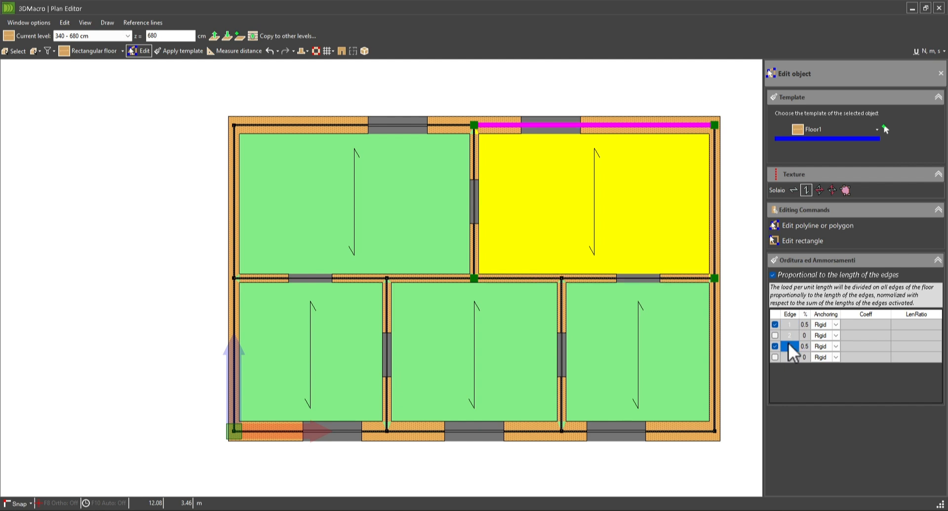
{"action": "left_click", "coordinate": [426, 239]}
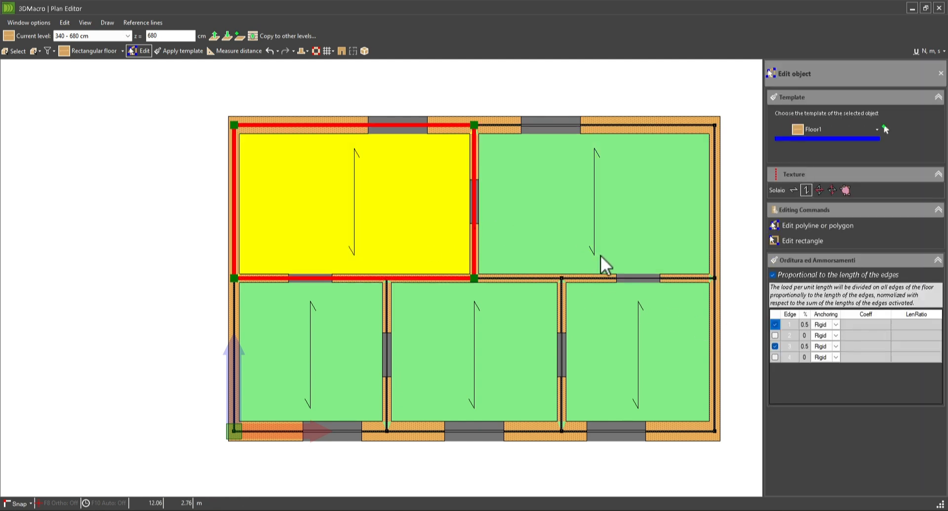
{"action": "left_click", "coordinate": [789, 325]}
{"action": "left_click", "coordinate": [790, 346]}
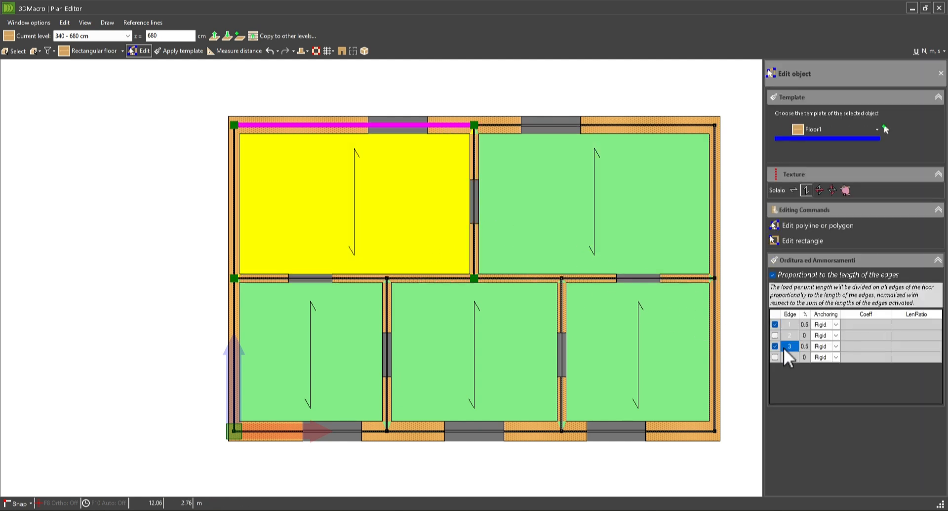
{"action": "left_click", "coordinate": [640, 365]}
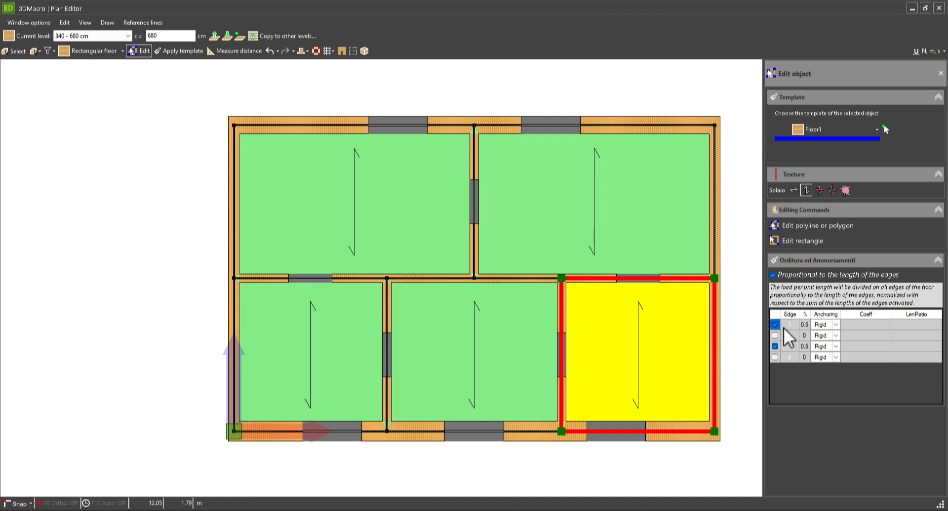
{"action": "left_click", "coordinate": [790, 325]}
{"action": "left_click", "coordinate": [790, 345]}
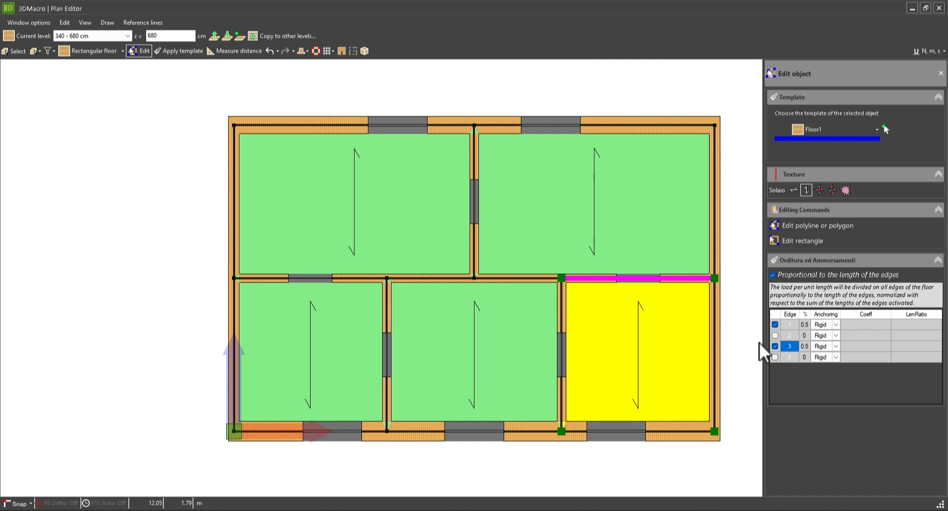
{"action": "right_click", "coordinate": [284, 75]}
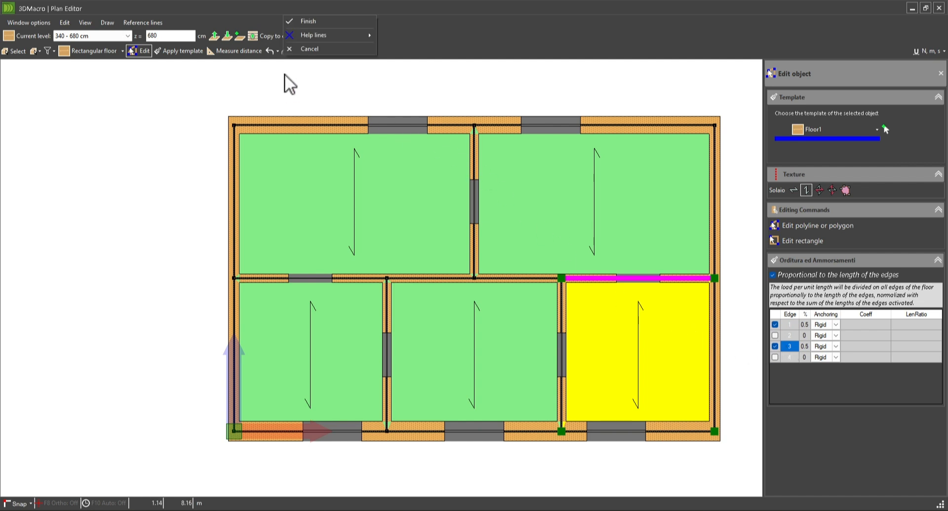
{"action": "left_click", "coordinate": [302, 21]}
- On the 680 - 1020 cm level, place a rectangular Floor1 spanning in Y over the lower-left room, keeping the 1020 cm elevation
{"action": "left_click", "coordinate": [217, 41]}
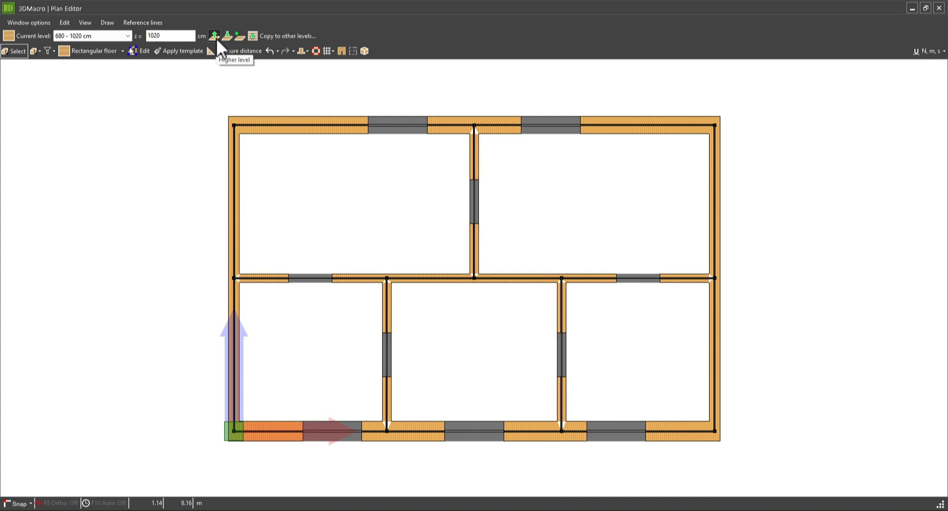
{"action": "left_click", "coordinate": [103, 53]}
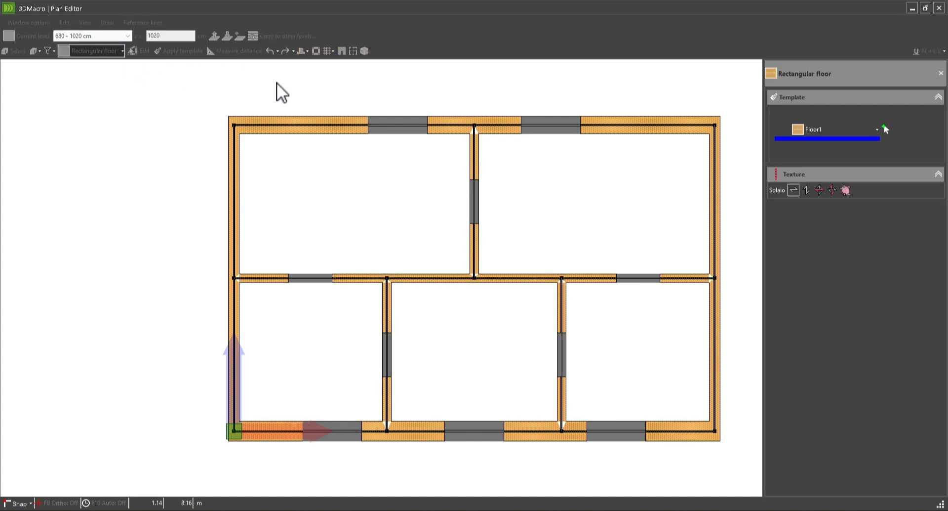
{"action": "left_click", "coordinate": [806, 190]}
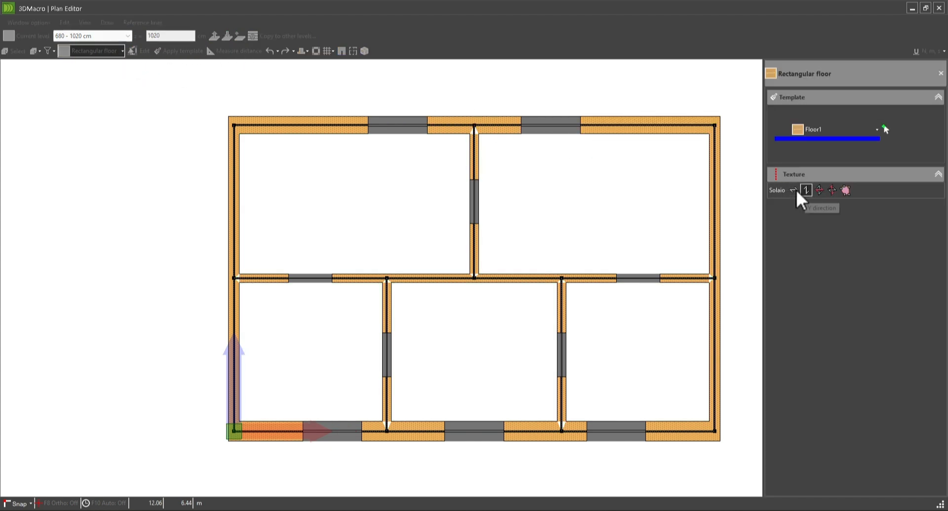
{"action": "left_click", "coordinate": [234, 430]}
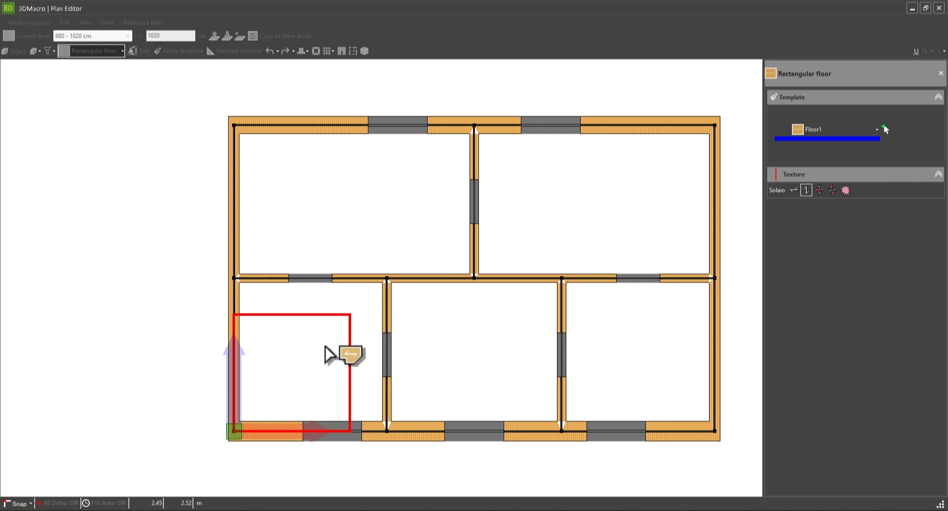
{"action": "left_click", "coordinate": [386, 278]}
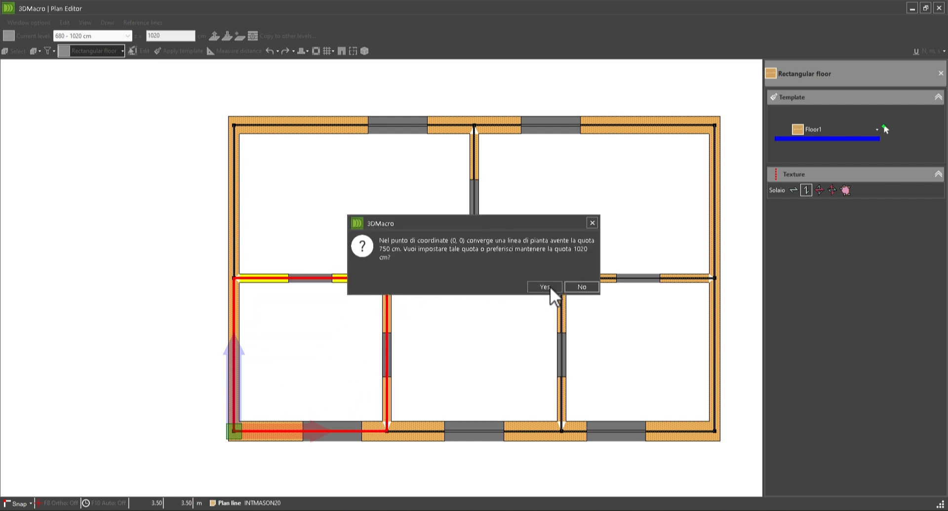
{"action": "left_click", "coordinate": [571, 288]}
{"action": "left_click", "coordinate": [571, 288]}
{"action": "left_click", "coordinate": [571, 289]}
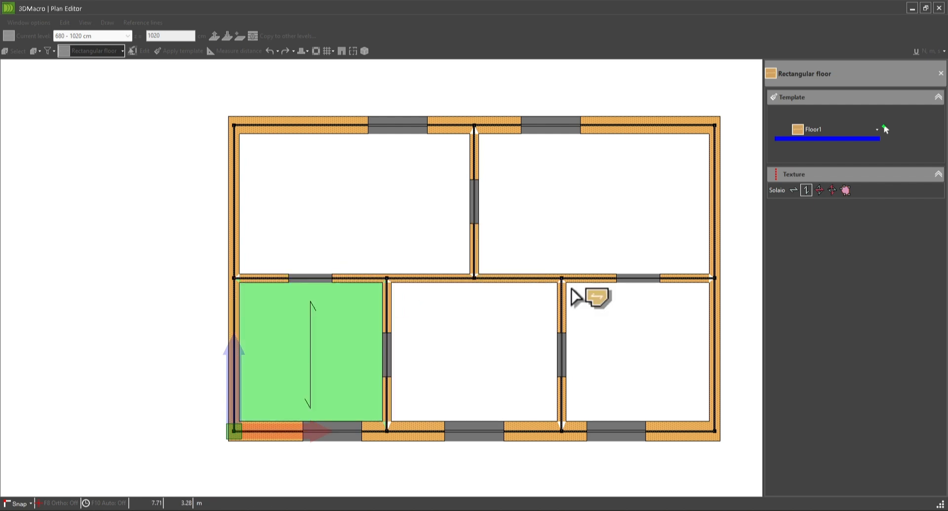
- Place a rectangular Floor1 spanning in Y over the lower-middle room of the 680 - 1020 cm level, keeping the 1020 cm elevation
{"action": "left_click", "coordinate": [387, 431]}
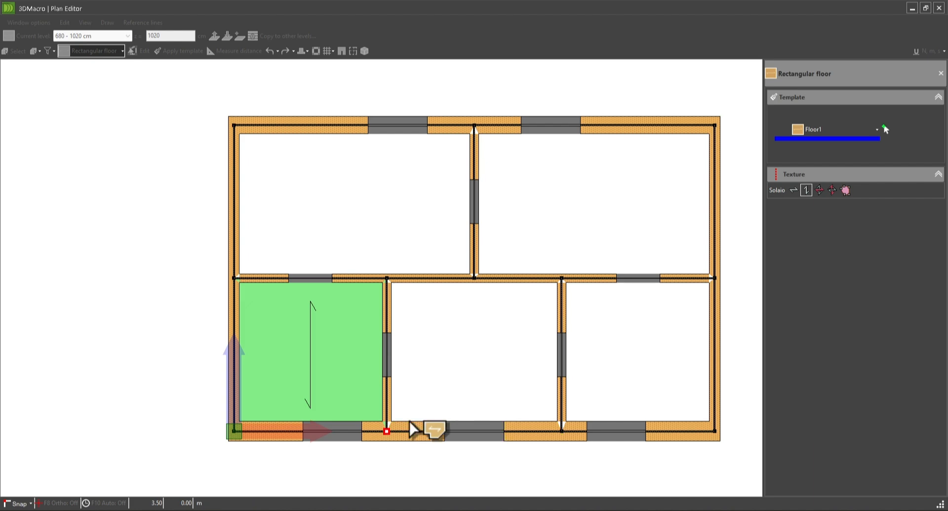
{"action": "left_click", "coordinate": [563, 279]}
{"action": "left_click", "coordinate": [578, 288]}
{"action": "left_click", "coordinate": [579, 288]}
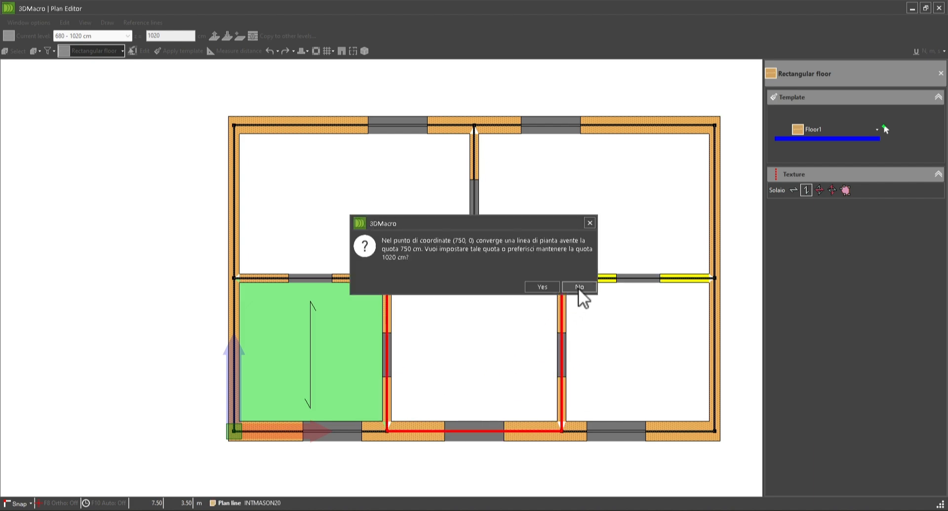
{"action": "left_click", "coordinate": [579, 288]}
{"action": "left_click", "coordinate": [579, 288]}
- Place a rectangular Floor1 spanning in Y over the lower-right room, keeping the 1020 cm elevation, and finish the command
{"action": "left_click", "coordinate": [564, 432]}
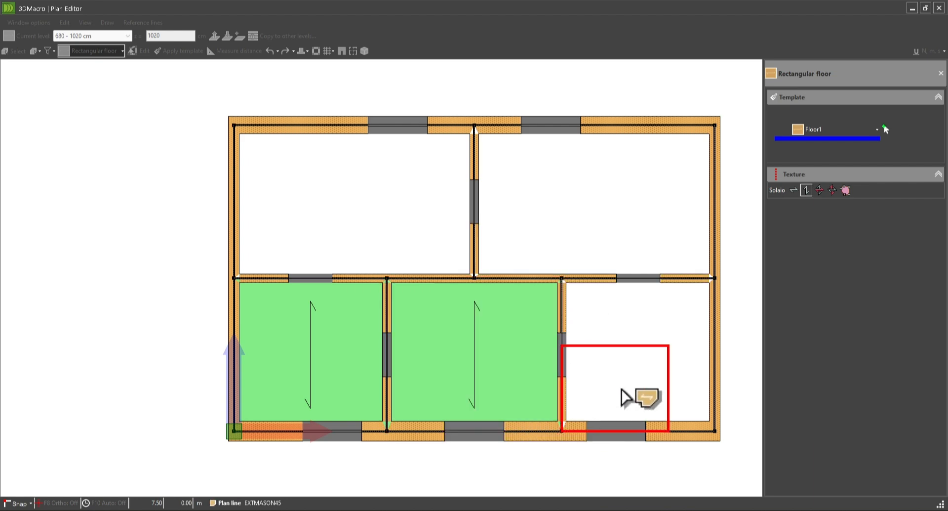
{"action": "left_click", "coordinate": [715, 278]}
{"action": "left_click", "coordinate": [585, 284]}
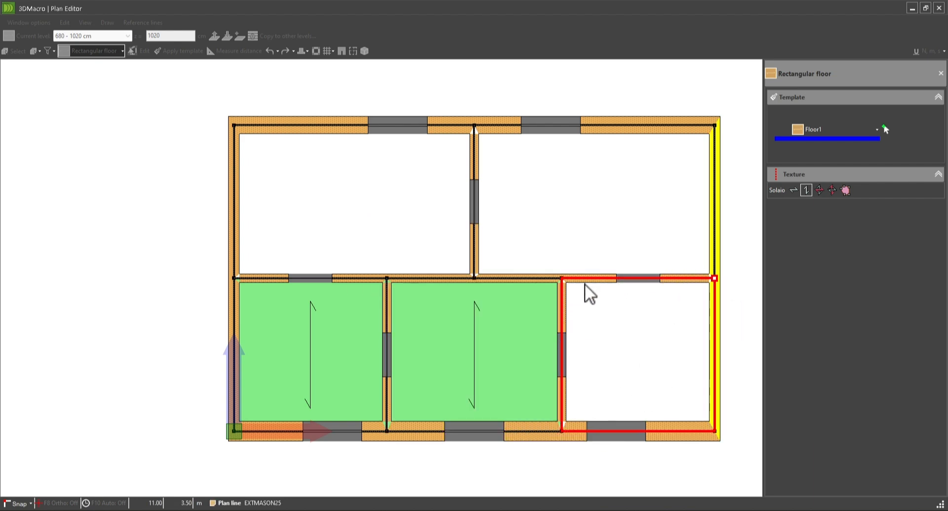
{"action": "left_click", "coordinate": [585, 284]}
{"action": "left_click", "coordinate": [585, 283]}
{"action": "left_click", "coordinate": [585, 284]}
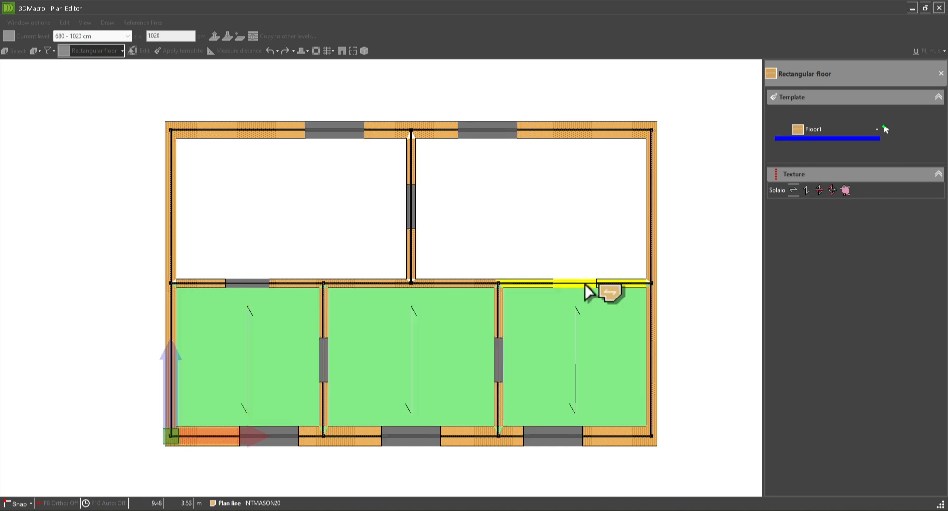
{"action": "right_click", "coordinate": [360, 96]}
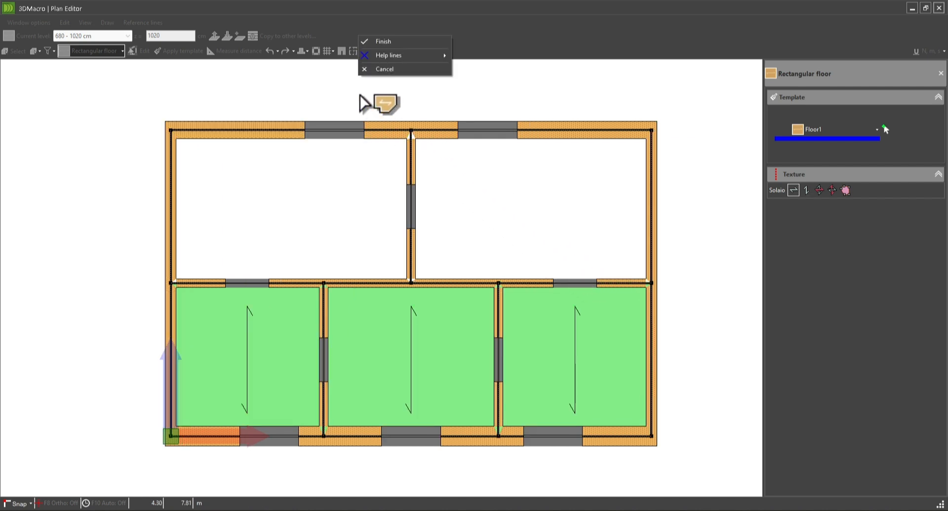
{"action": "left_click", "coordinate": [383, 42]}
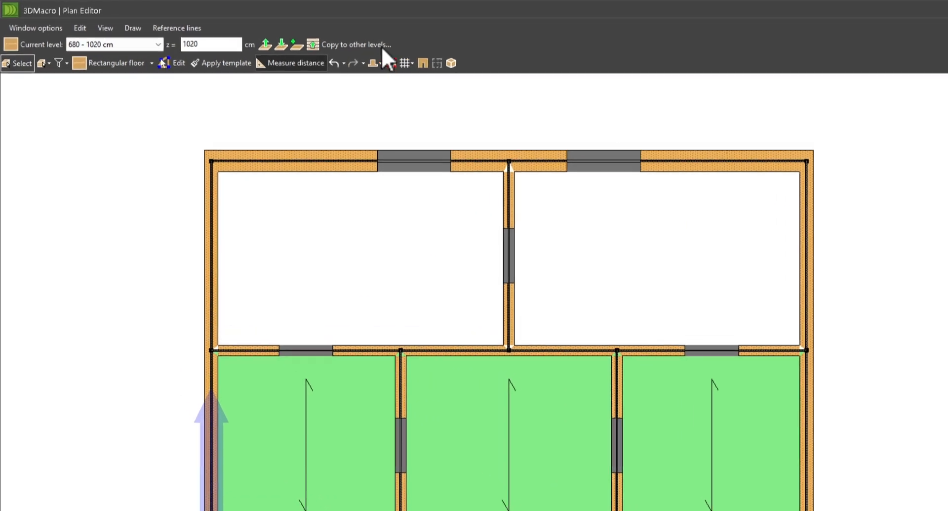
- On the 340 - 680 cm level, limit the selection to floors and select the two upper-room floors
{"action": "left_click", "coordinate": [307, 48]}
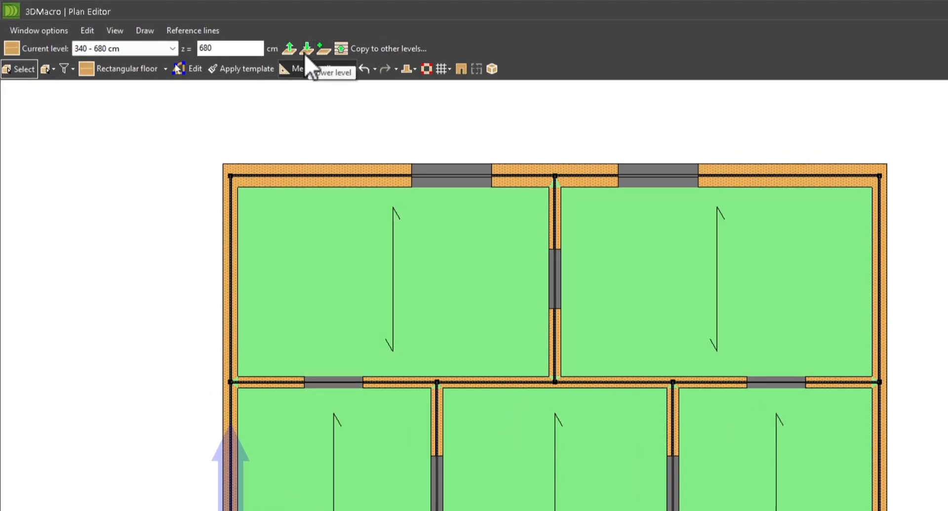
{"action": "left_click", "coordinate": [52, 69]}
{"action": "left_click", "coordinate": [73, 223]}
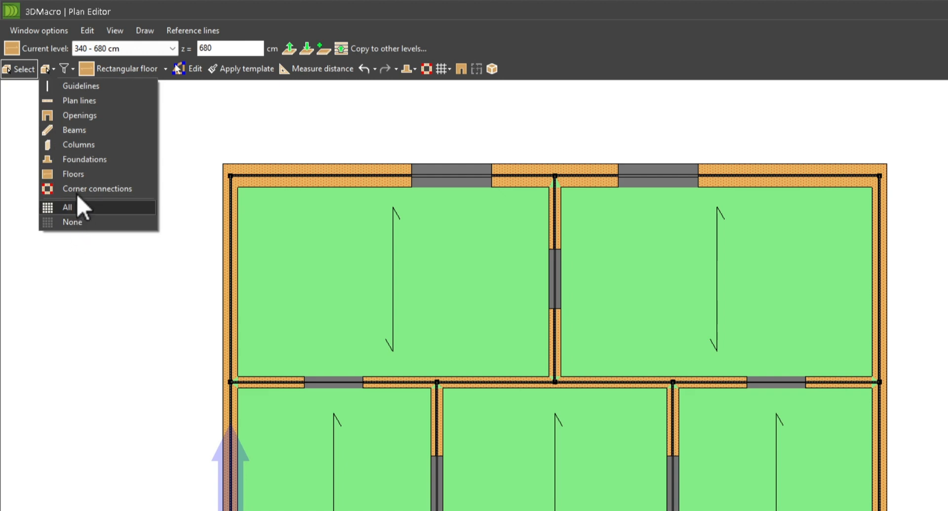
{"action": "left_click", "coordinate": [77, 176]}
{"action": "left_click_drag", "start_coordinate": [210, 151], "coordinate": [912, 385]}
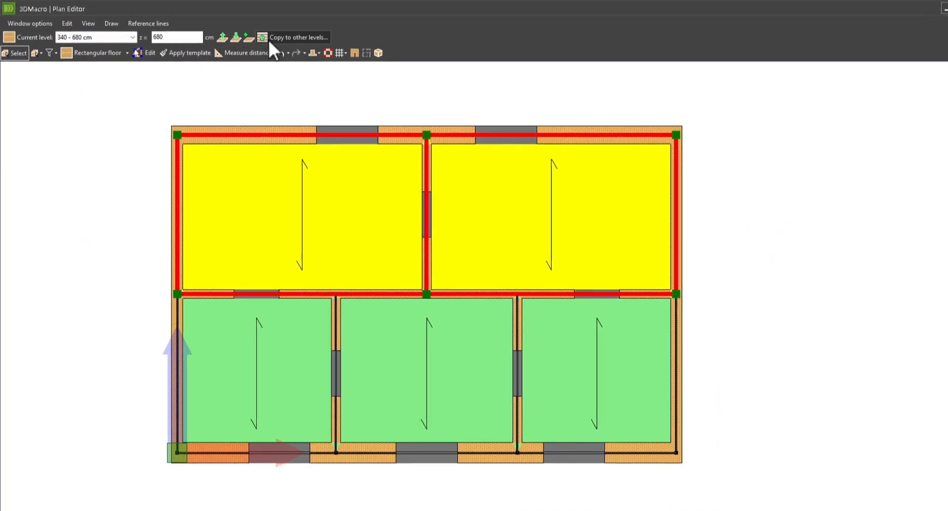
- Paste only the selected floors to all higher levels, clear the selection and close the plan editor
{"action": "left_click", "coordinate": [348, 49]}
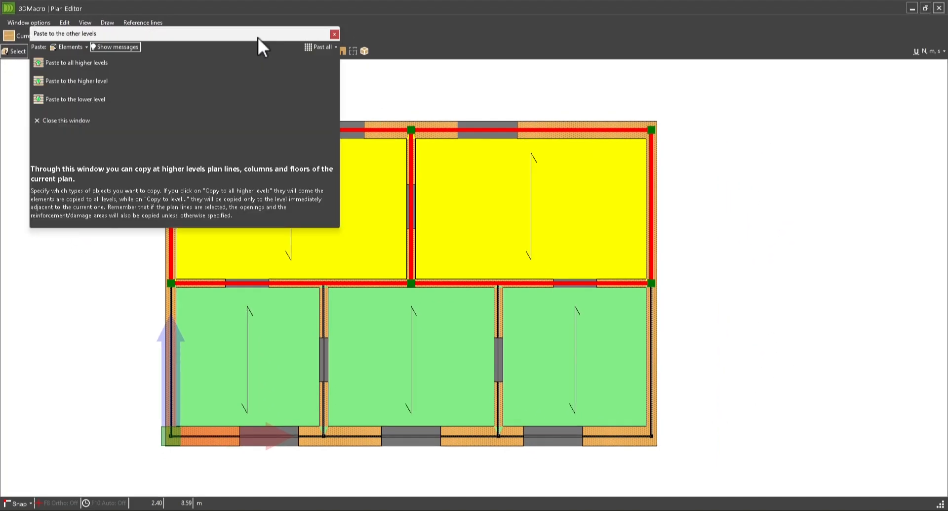
{"action": "left_click", "coordinate": [307, 47]}
{"action": "left_click", "coordinate": [329, 67]}
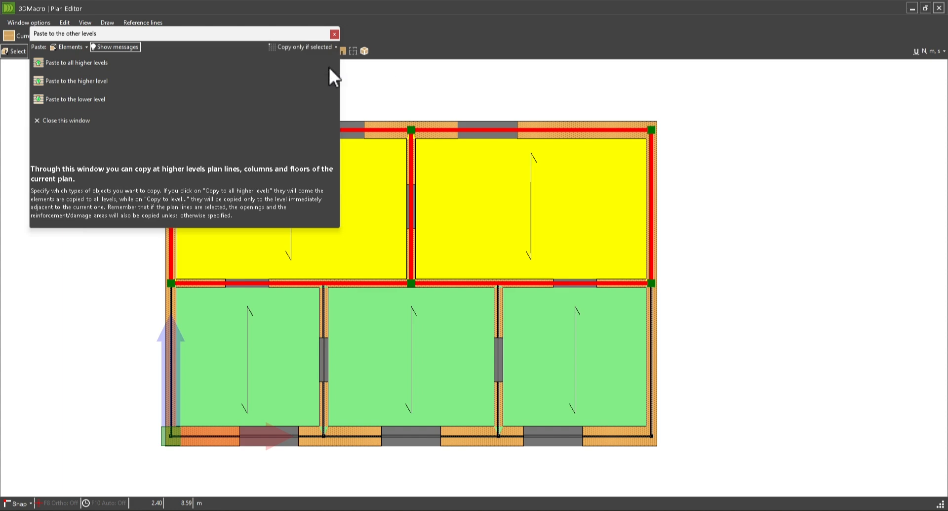
{"action": "left_click", "coordinate": [68, 65]}
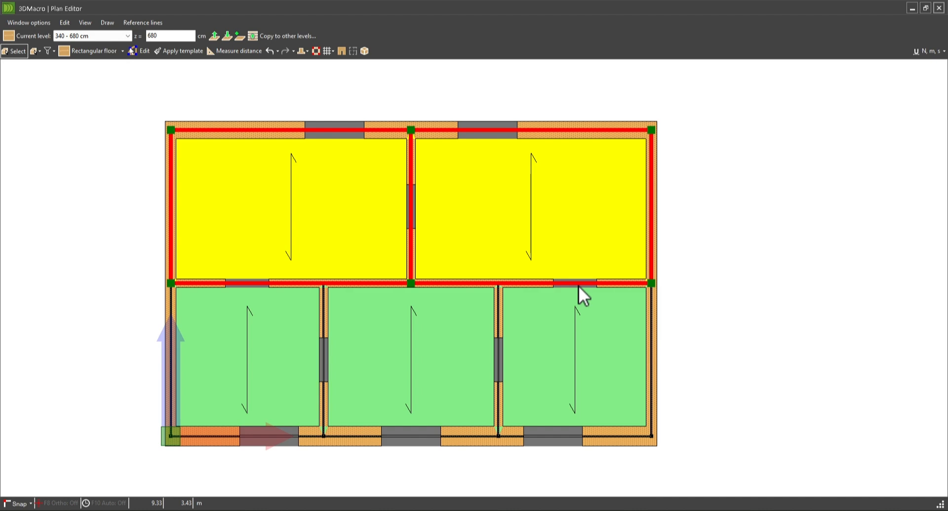
{"action": "key", "text": "Escape"}
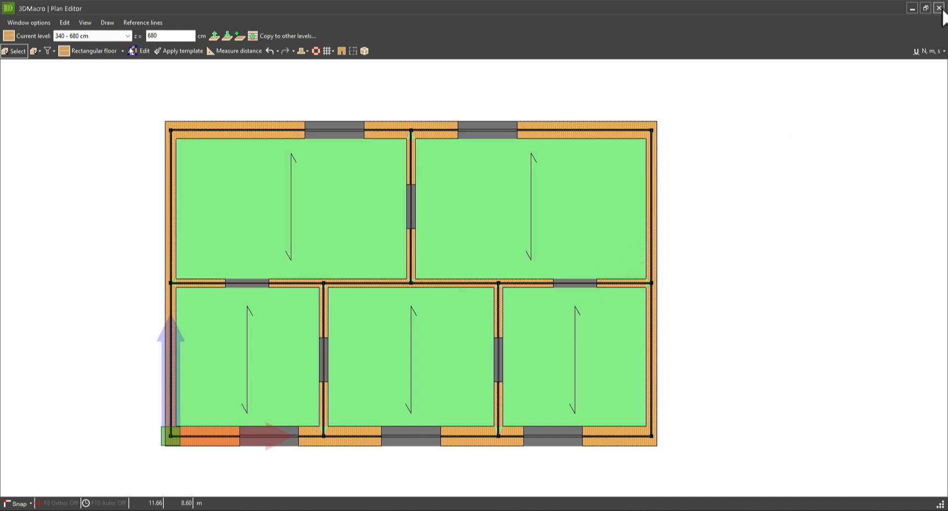
{"action": "left_click", "coordinate": [940, 9]}
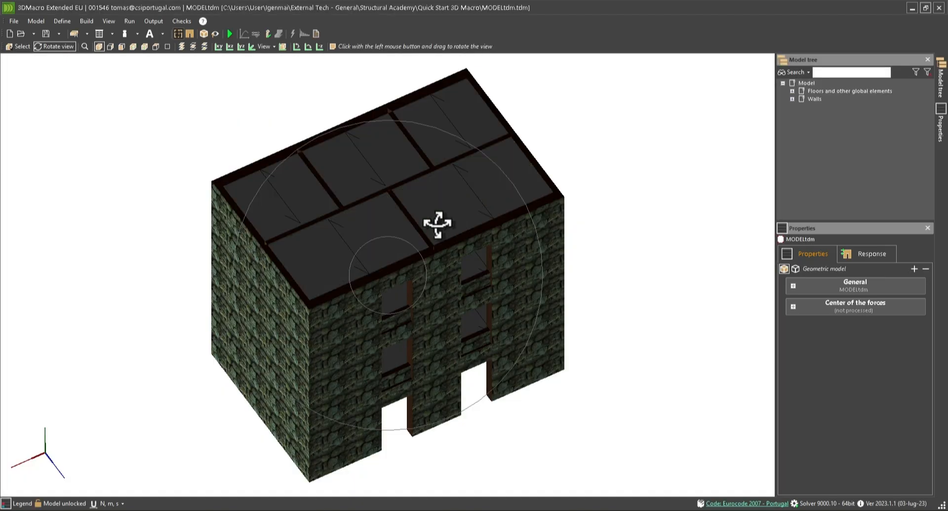
- Open the area load definitions and rename the existing Area1 load as Floors
{"action": "left_click_drag", "start_coordinate": [446, 227], "coordinate": [486, 207]}
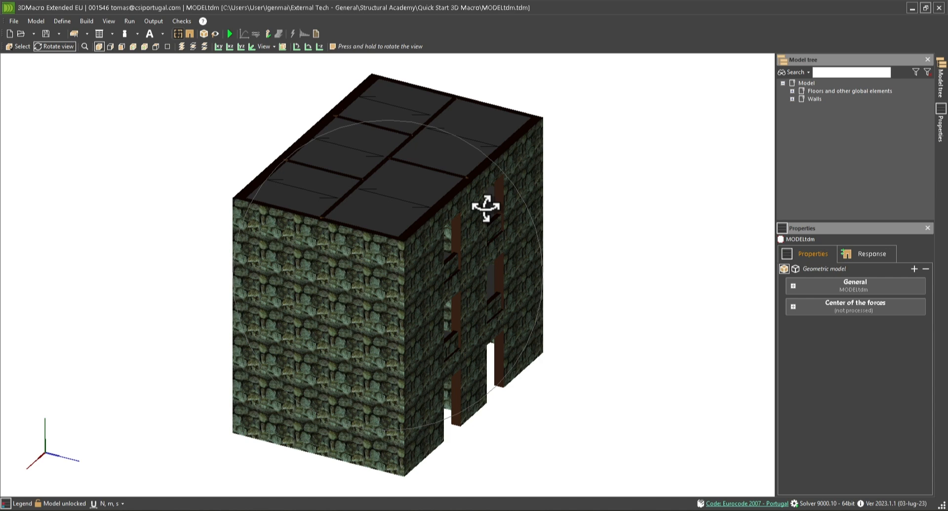
{"action": "left_click_drag", "start_coordinate": [486, 208], "coordinate": [449, 193]}
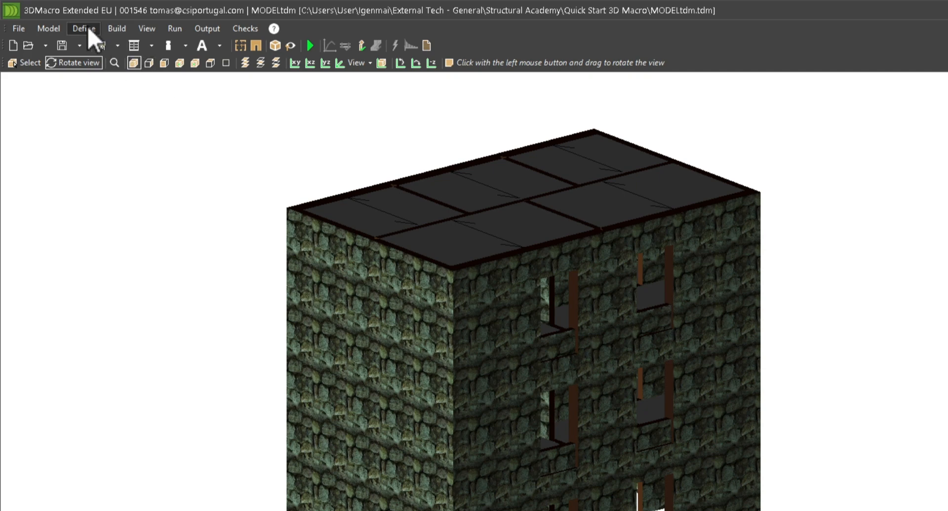
{"action": "left_click", "coordinate": [88, 28]}
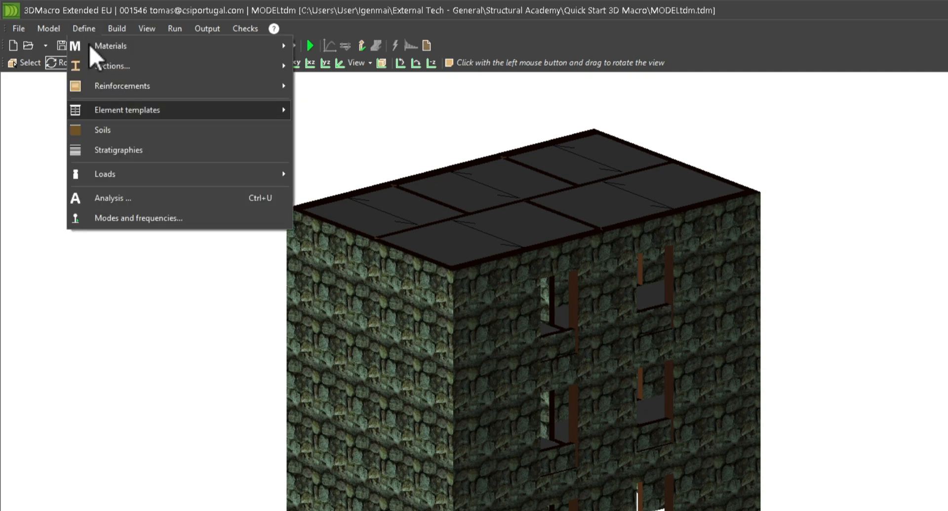
{"action": "mouse_move", "coordinate": [183, 174]}
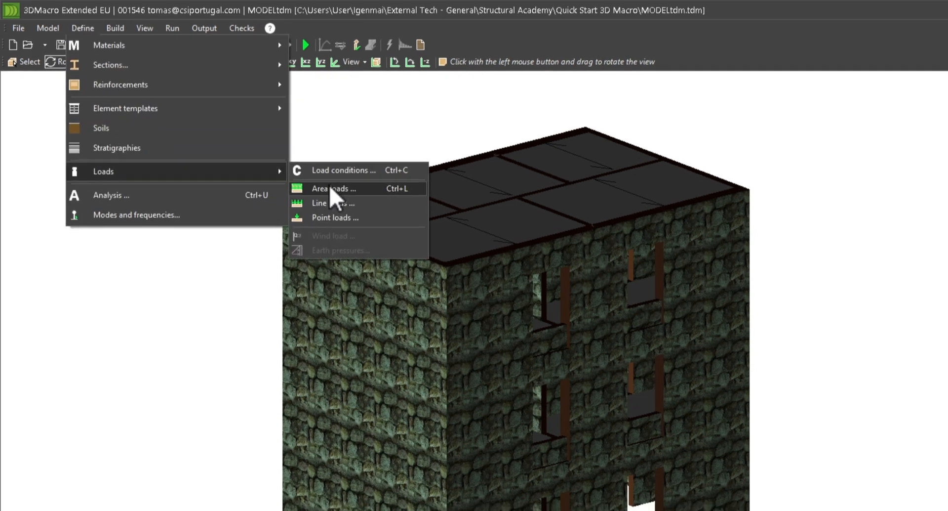
{"action": "left_click", "coordinate": [330, 192]}
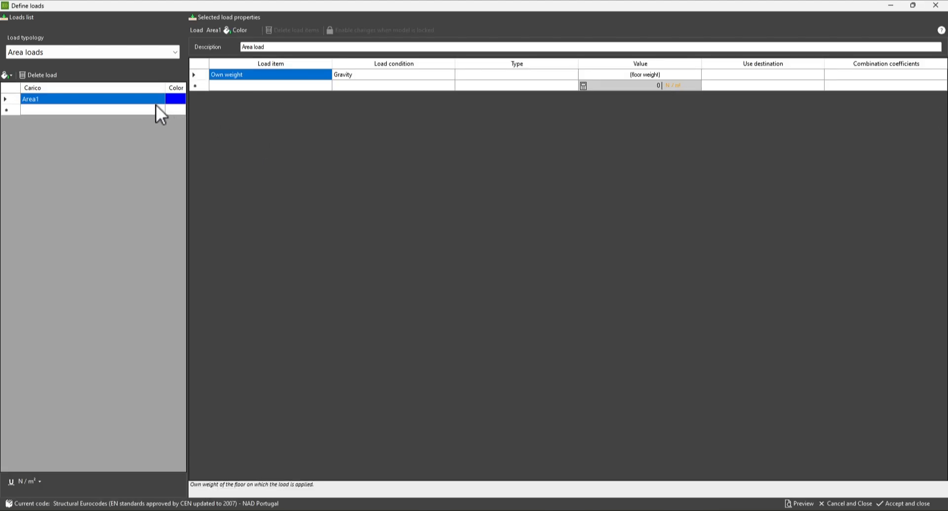
{"action": "left_click", "coordinate": [40, 99]}
{"action": "type", "text": "Floors"}
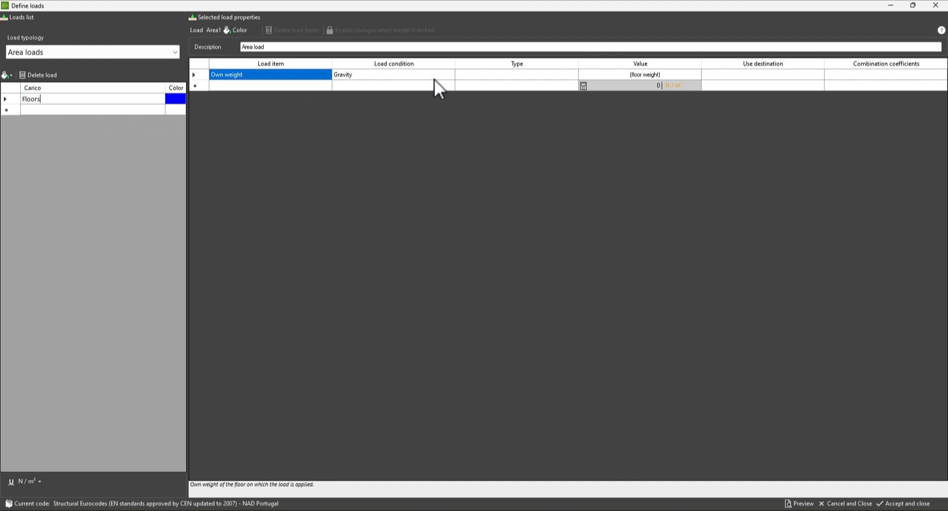
- Add a Live item to the Floors load with the Variable load condition and use destination A. Domestic and residential areas
{"action": "left_click", "coordinate": [308, 85]}
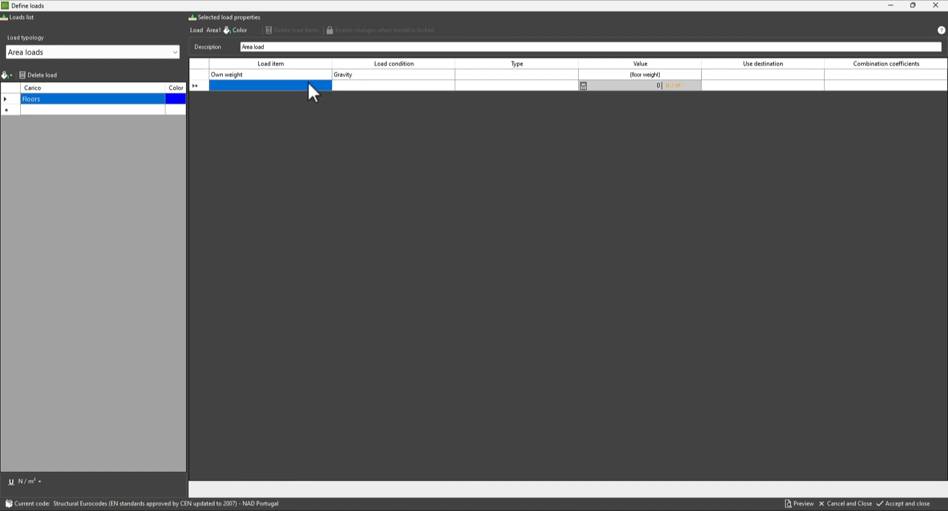
{"action": "left_click", "coordinate": [309, 84]}
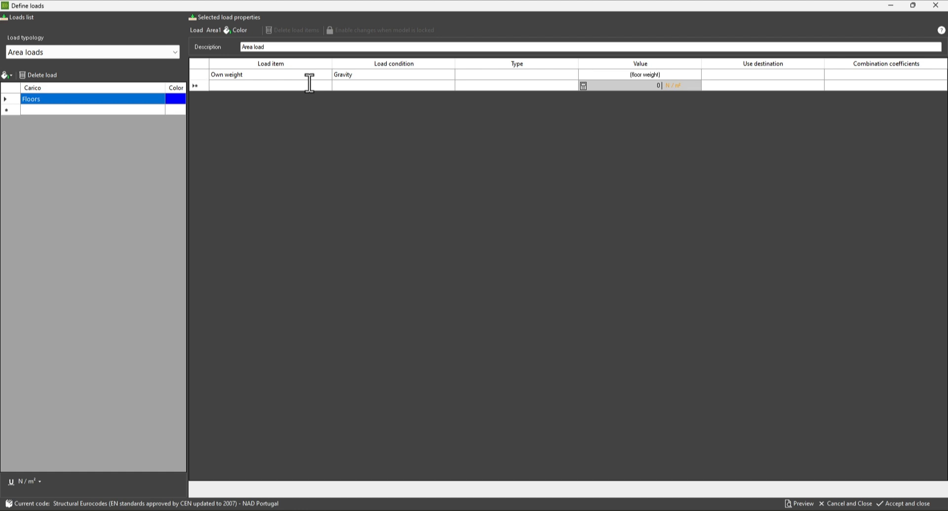
{"action": "type", "text": "Live"}
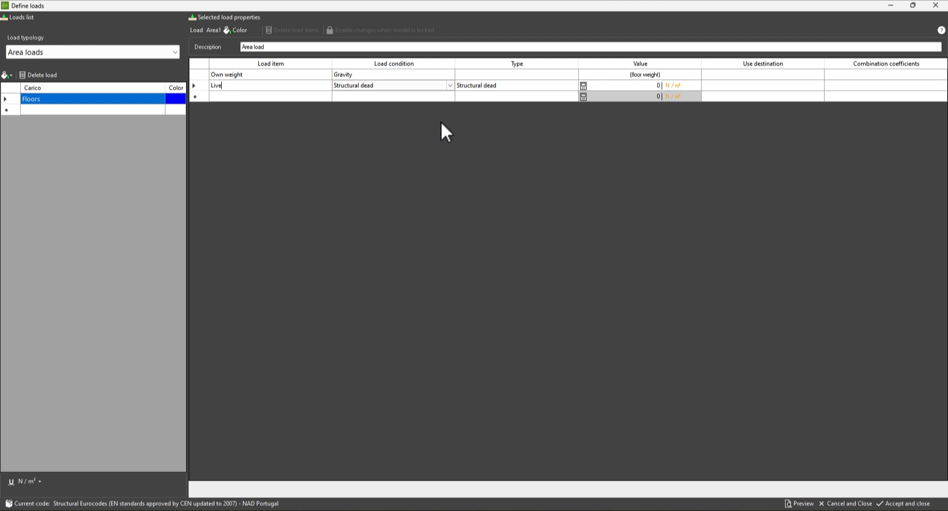
{"action": "left_click", "coordinate": [449, 87]}
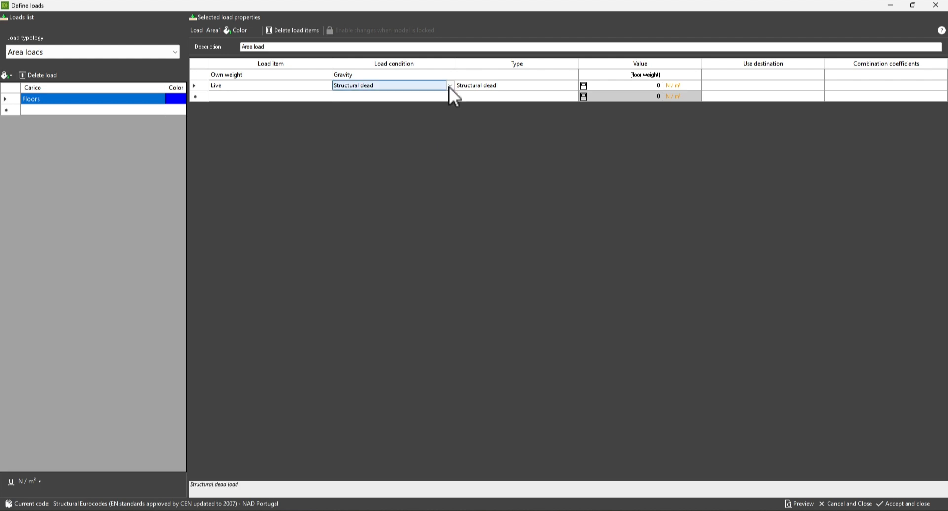
{"action": "left_click", "coordinate": [449, 87]}
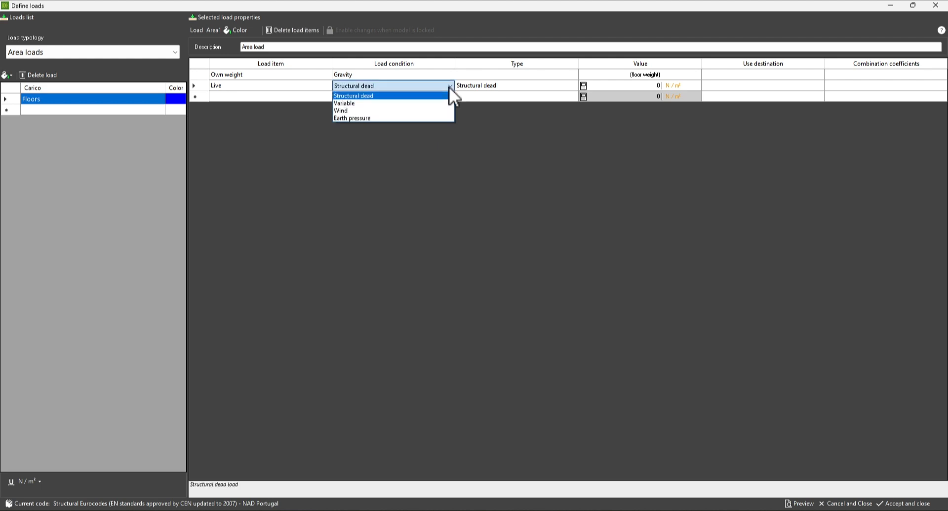
{"action": "left_click", "coordinate": [414, 101]}
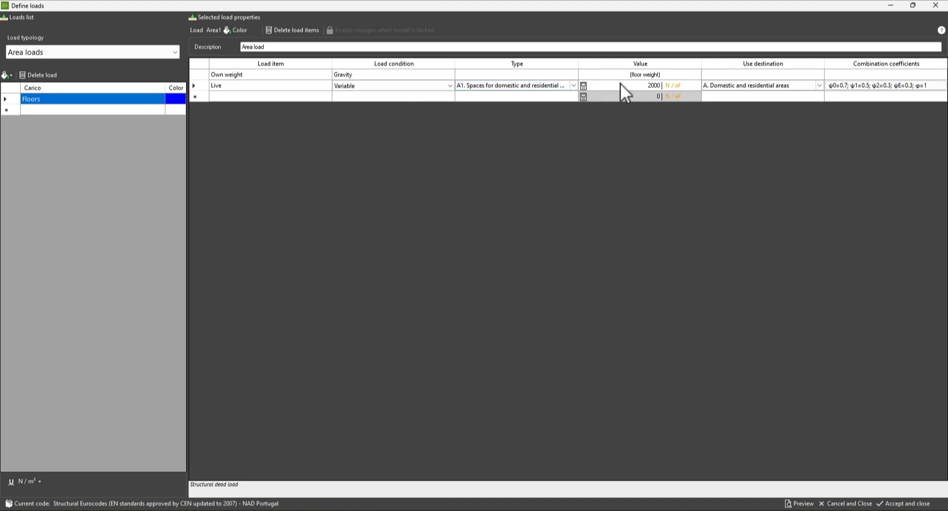
{"action": "left_click", "coordinate": [820, 87]}
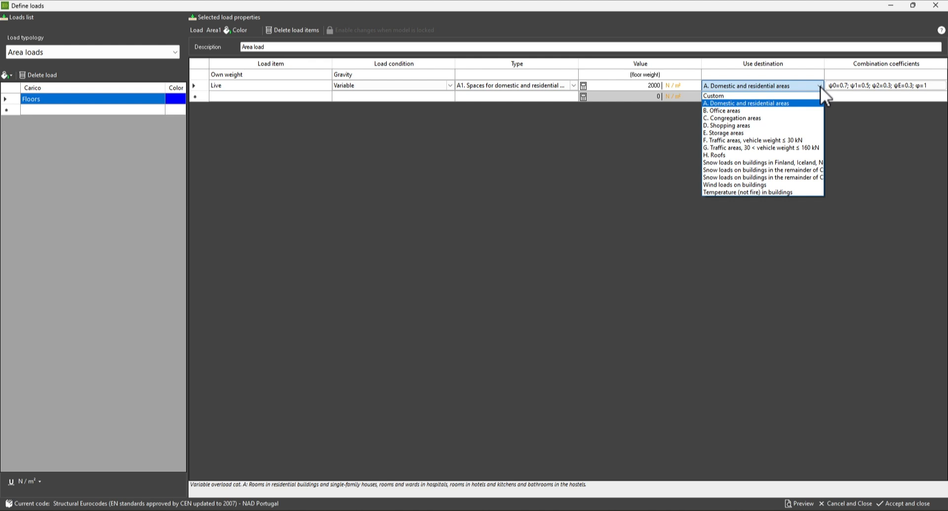
{"action": "left_click", "coordinate": [799, 102]}
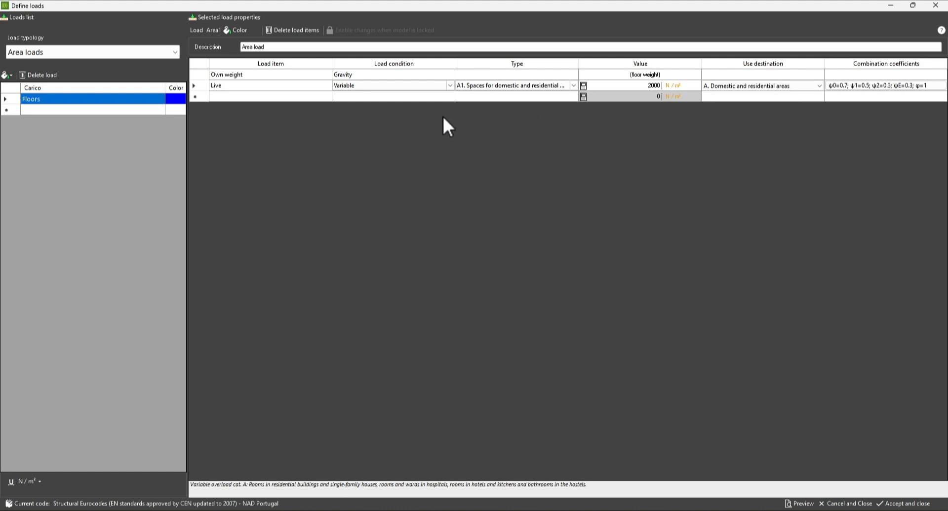
- Add a second area load named Roof and give it a Live item with the Variable load condition
{"action": "left_click", "coordinate": [63, 109]}
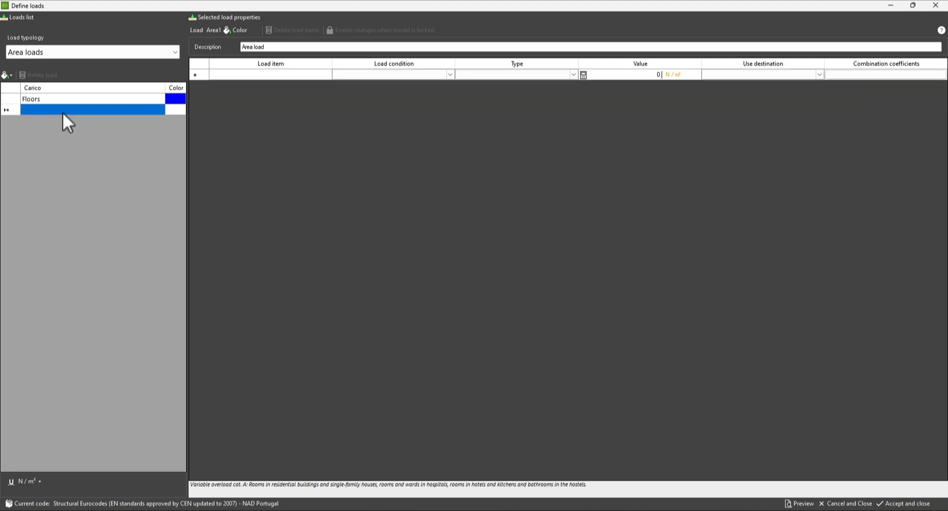
{"action": "left_click", "coordinate": [63, 109]}
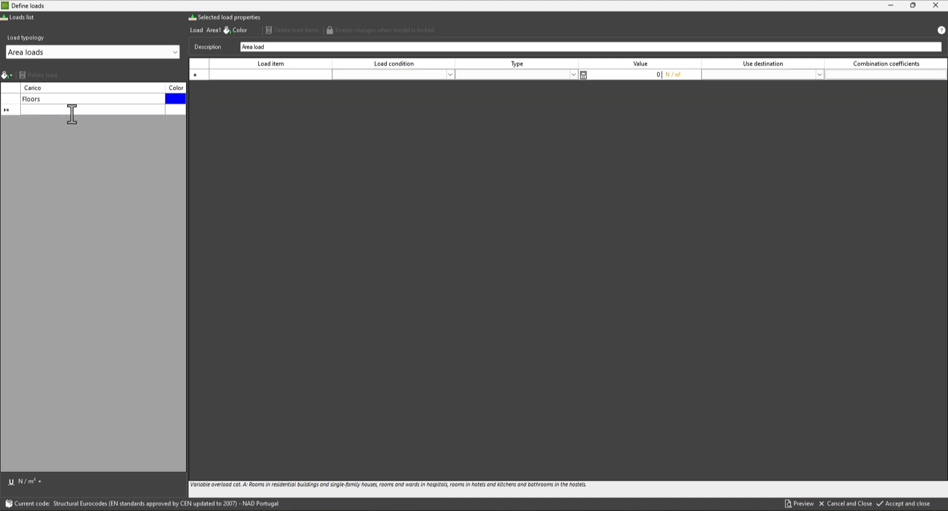
{"action": "type", "text": "Roof"}
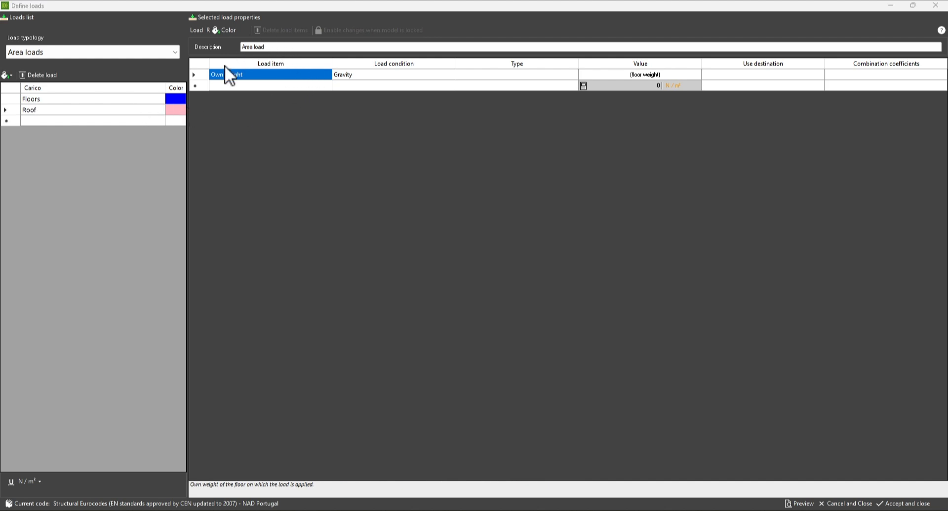
{"action": "left_click", "coordinate": [128, 107]}
{"action": "left_click", "coordinate": [303, 85]}
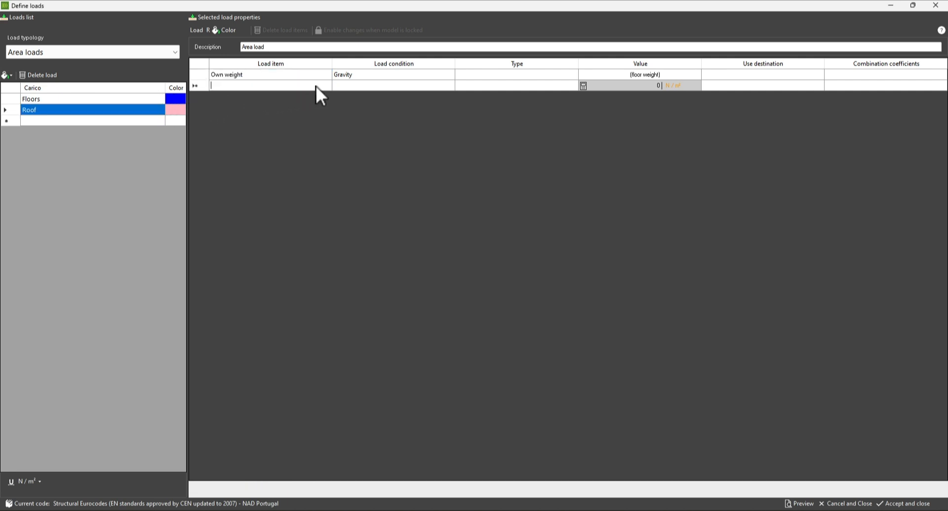
{"action": "type", "text": "Live"}
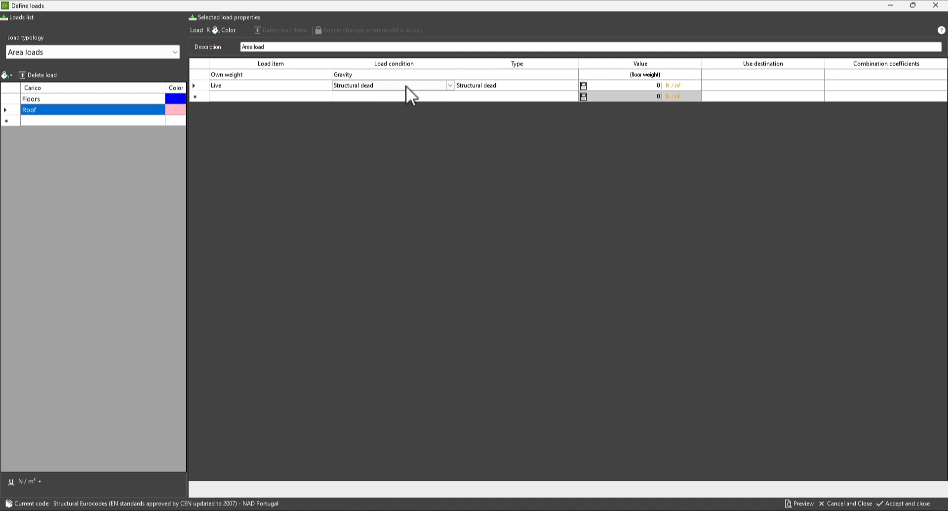
{"action": "left_click", "coordinate": [443, 86]}
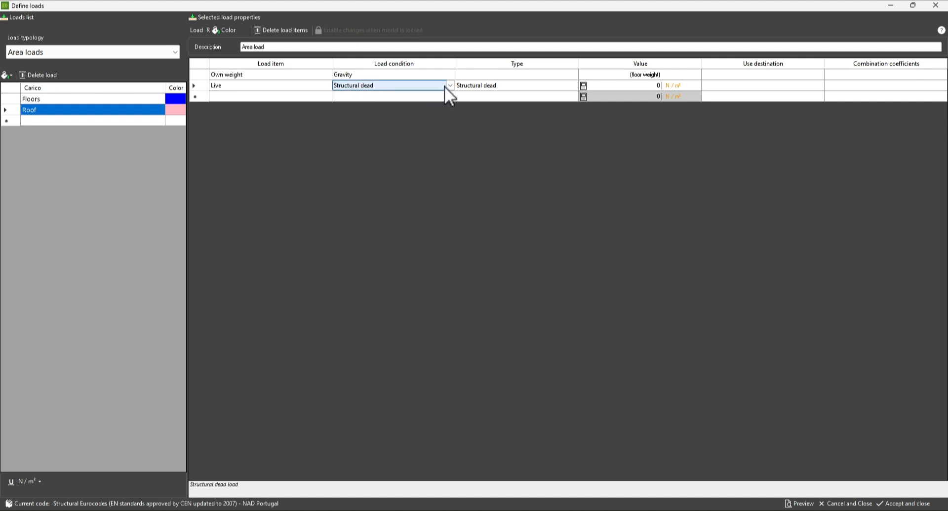
{"action": "left_click", "coordinate": [449, 86]}
{"action": "left_click", "coordinate": [380, 105]}
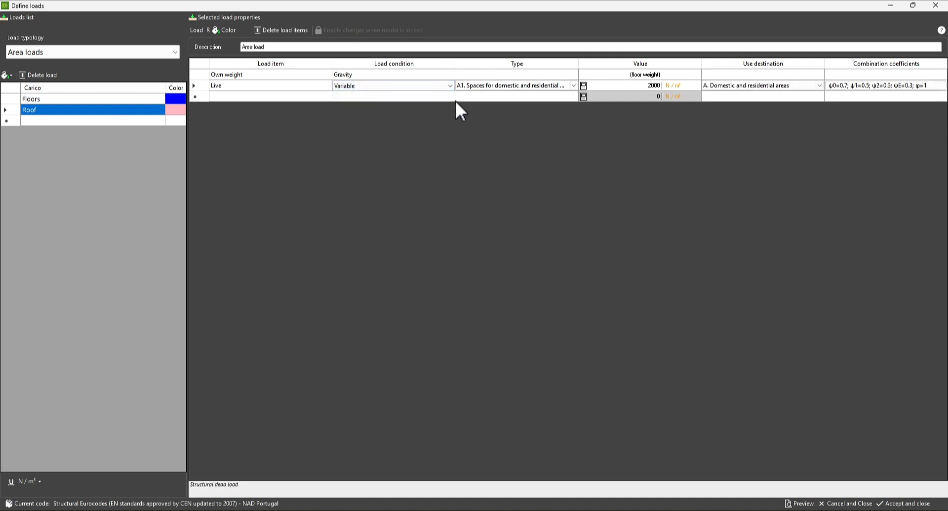
- Set the Roof load's Live item to type H. Not accessible roofs except for maintenance, and accept the load definitions
{"action": "left_click", "coordinate": [572, 87]}
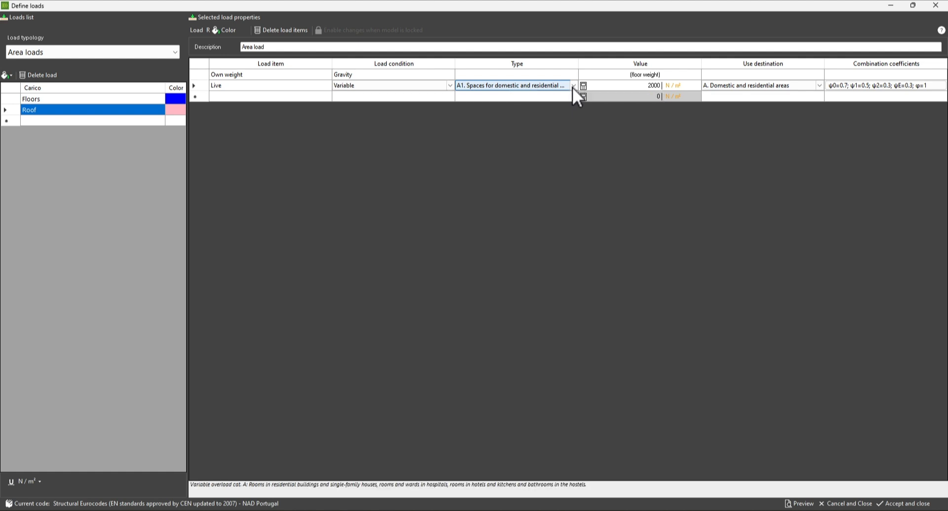
{"action": "left_click", "coordinate": [573, 86]}
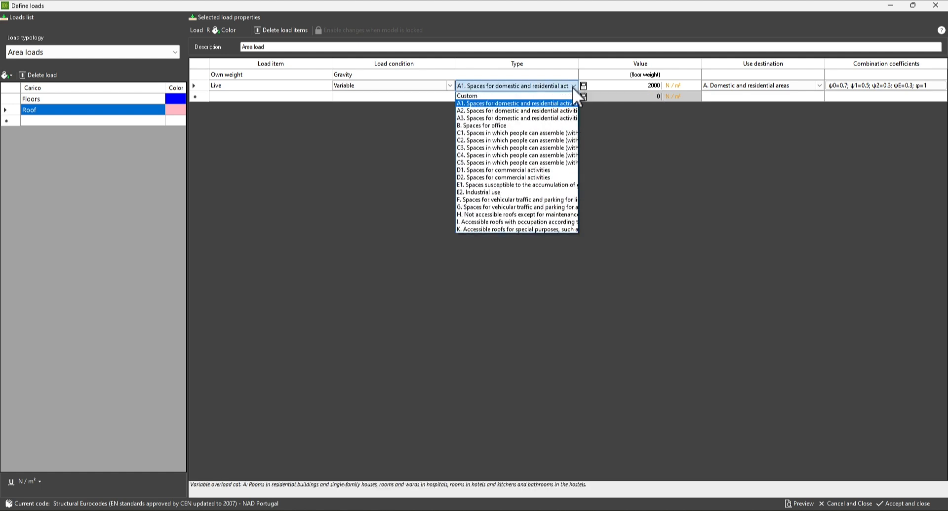
{"action": "left_click", "coordinate": [487, 214]}
{"action": "left_click", "coordinate": [729, 87]}
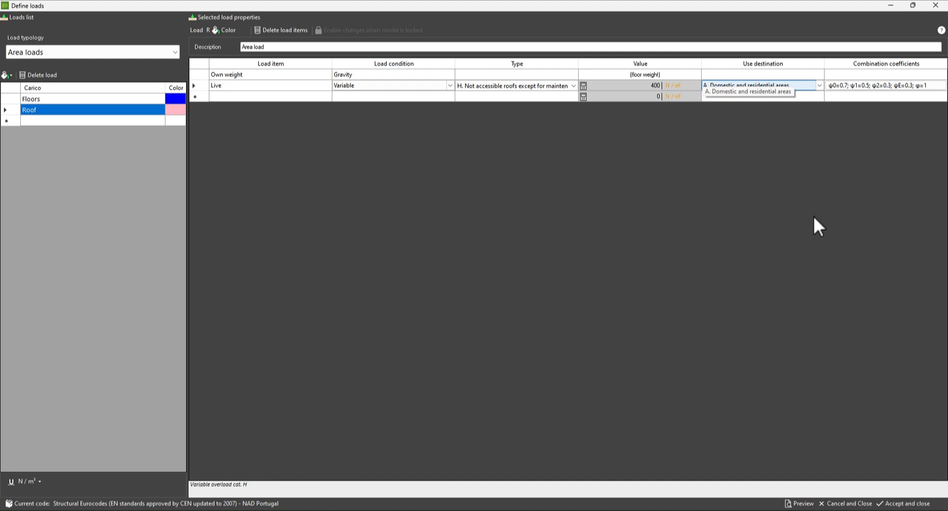
{"action": "left_click", "coordinate": [899, 503]}
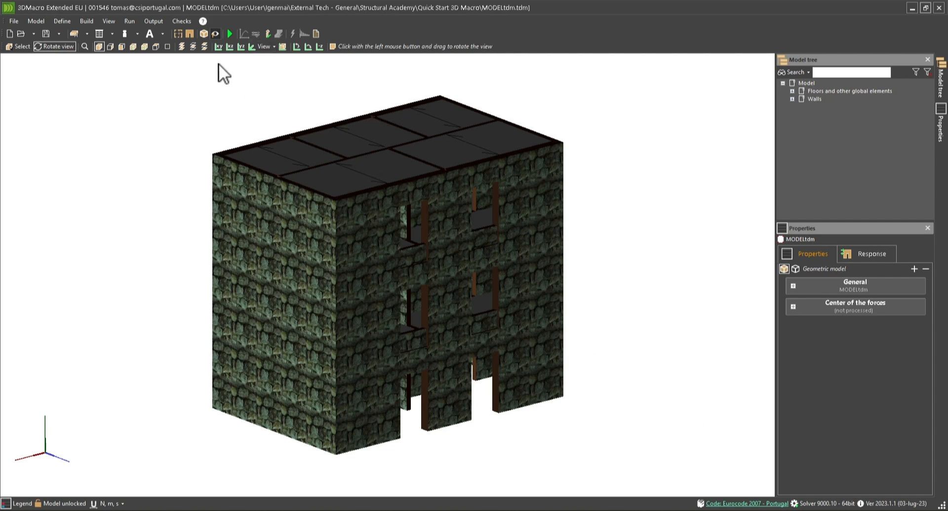
- In the plan editor, assign the Floors area load to all floor slabs of the 0 - 340 cm level
{"action": "left_click", "coordinate": [177, 37]}
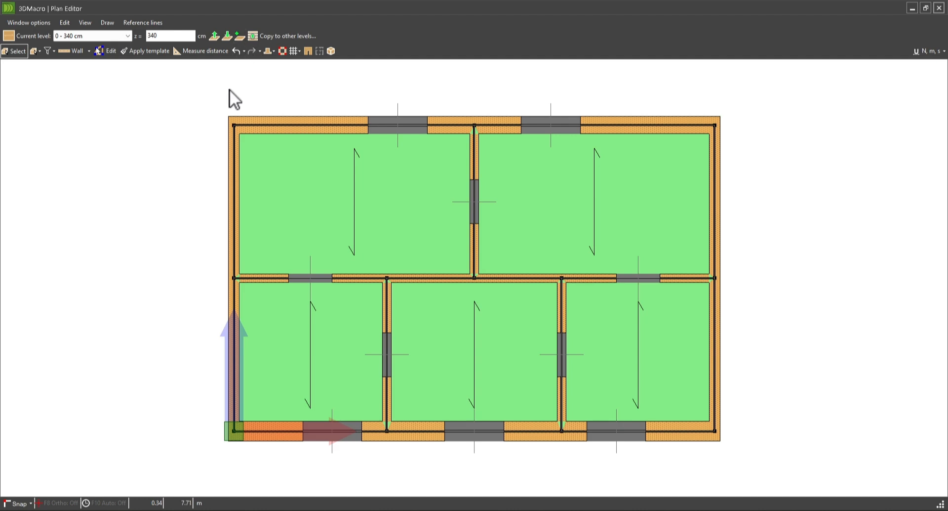
{"action": "left_click_drag", "start_coordinate": [208, 102], "coordinate": [736, 457]}
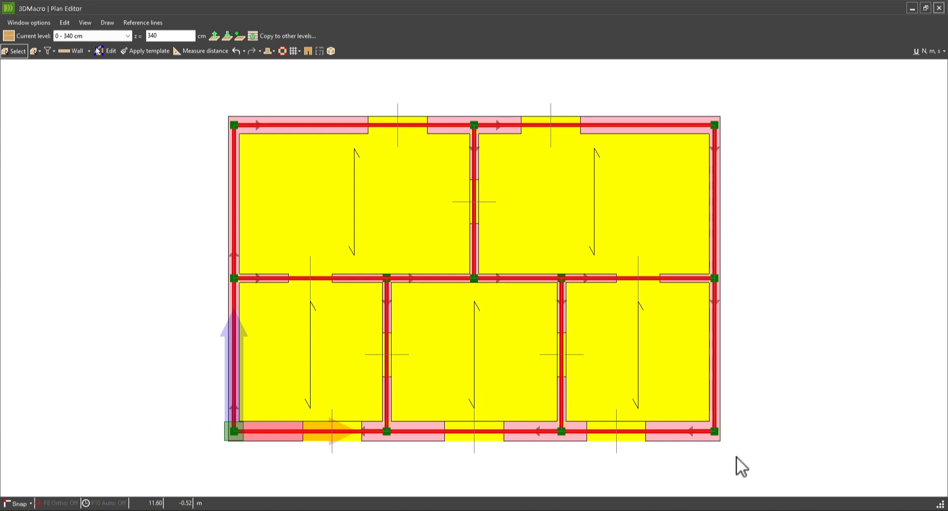
{"action": "right_click", "coordinate": [757, 246]}
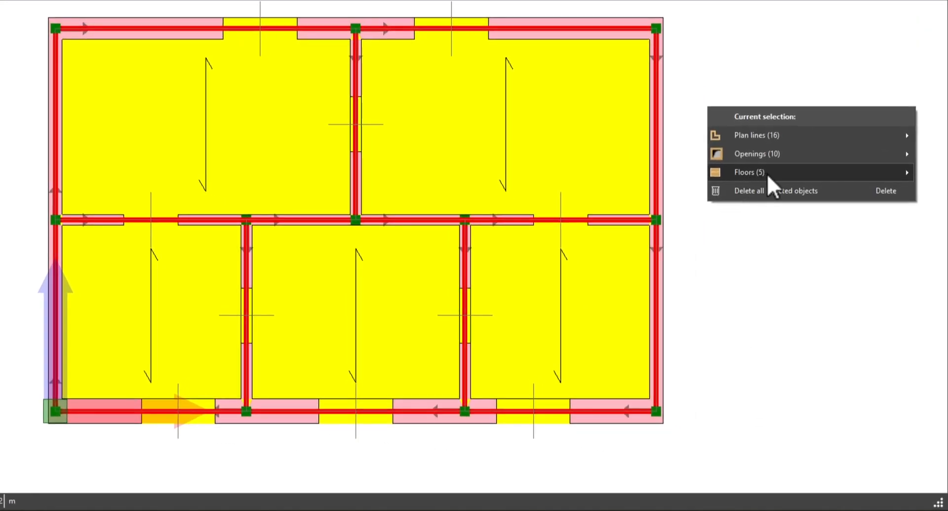
{"action": "mouse_move", "coordinate": [767, 174]}
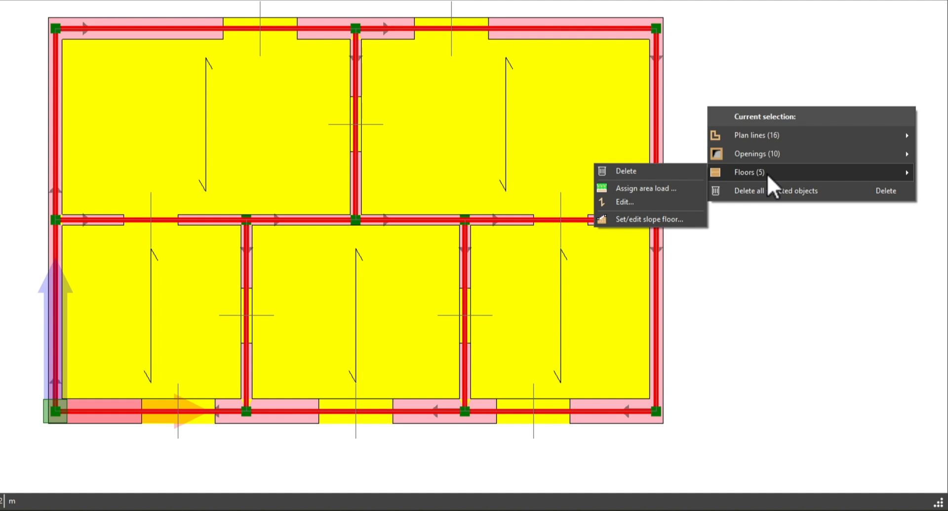
{"action": "left_click", "coordinate": [663, 188]}
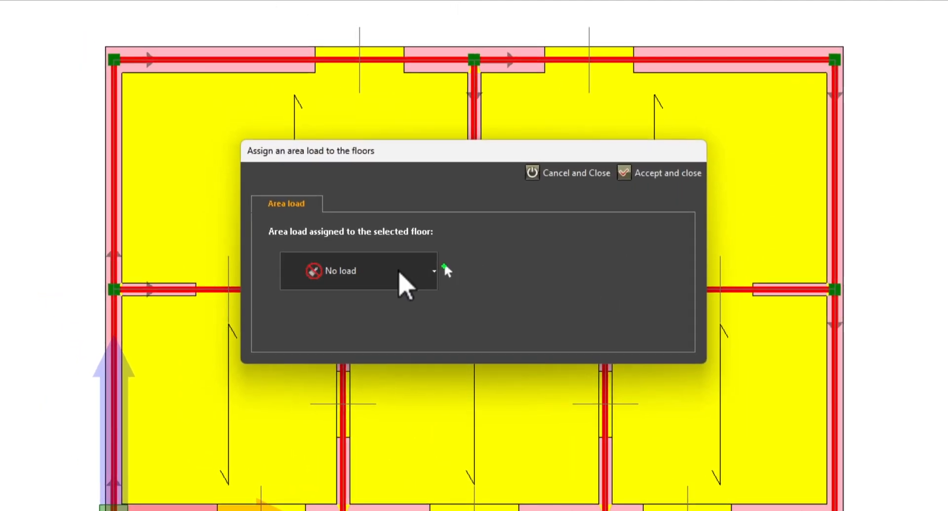
{"action": "left_click", "coordinate": [293, 204]}
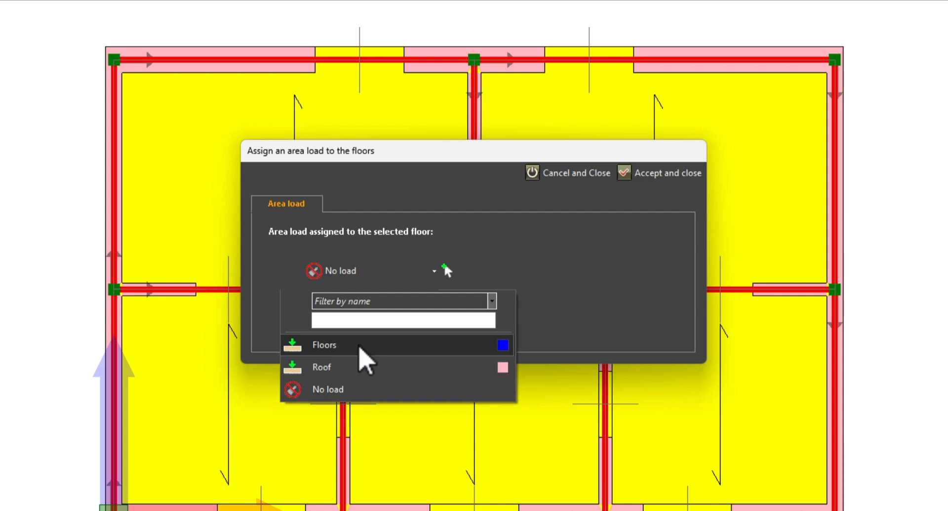
{"action": "left_click", "coordinate": [365, 348]}
{"action": "left_click", "coordinate": [656, 176]}
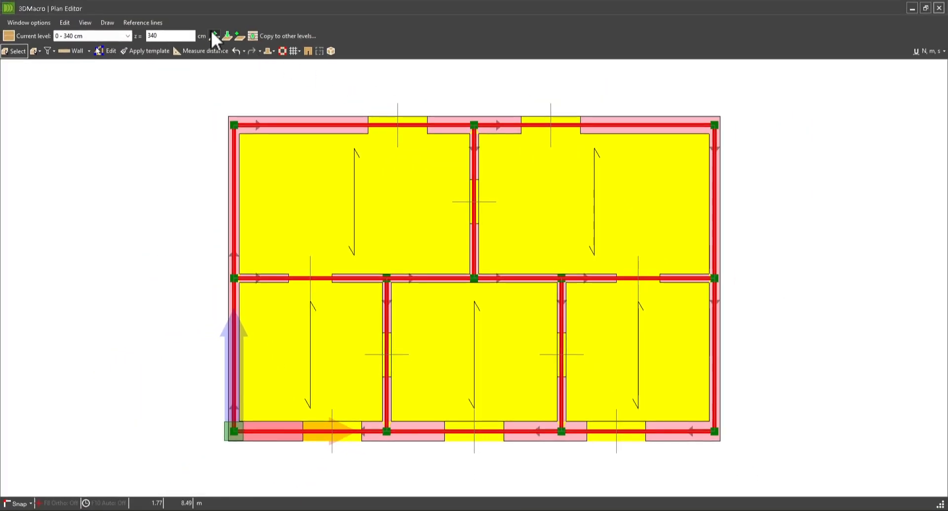
- Assign the Floors area load to all floor slabs of the 340 - 680 cm level
{"action": "left_click", "coordinate": [215, 37]}
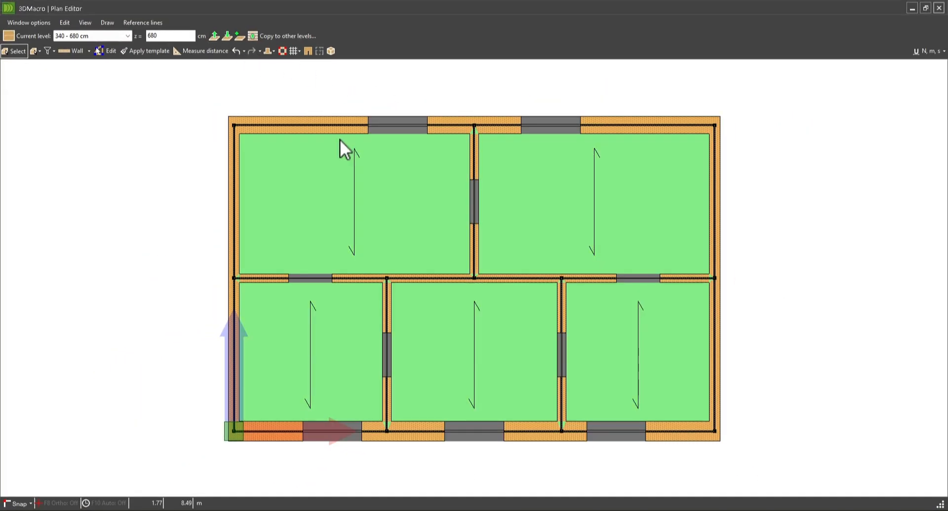
{"action": "left_click_drag", "start_coordinate": [205, 95], "coordinate": [759, 434]}
{"action": "right_click", "coordinate": [771, 239]}
{"action": "mouse_move", "coordinate": [800, 293]}
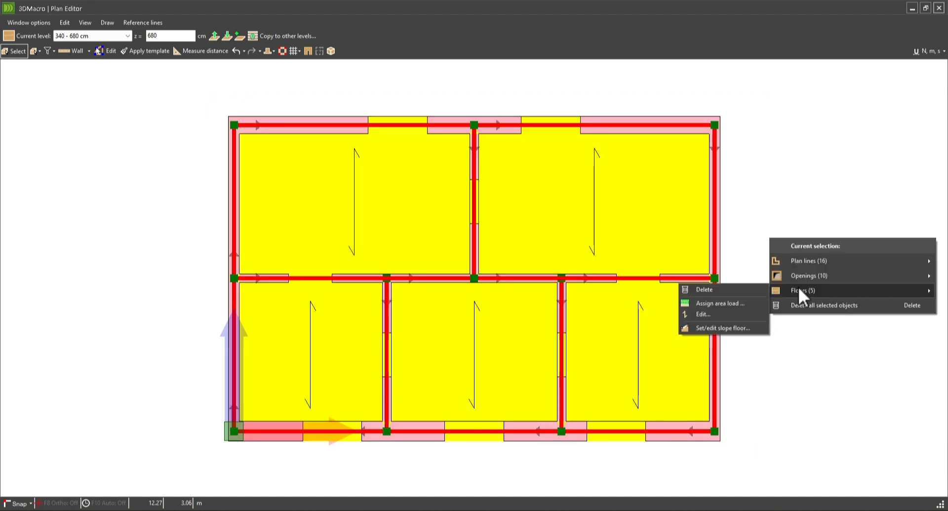
{"action": "left_click", "coordinate": [743, 304]}
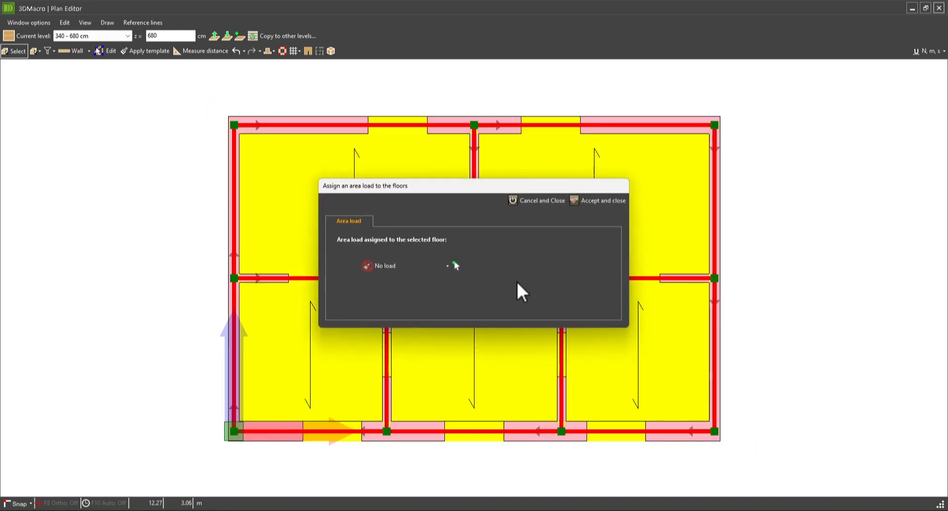
{"action": "left_click", "coordinate": [398, 284]}
{"action": "left_click", "coordinate": [389, 321]}
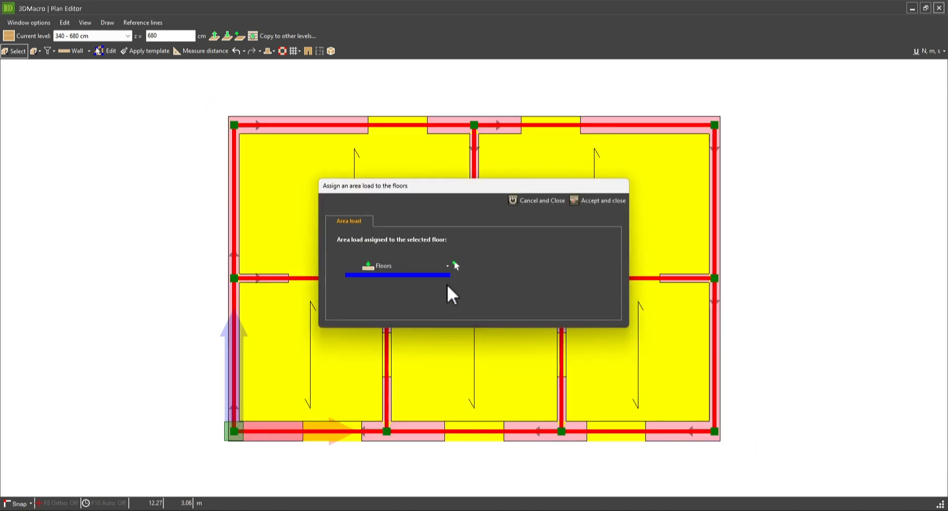
{"action": "left_click", "coordinate": [591, 202]}
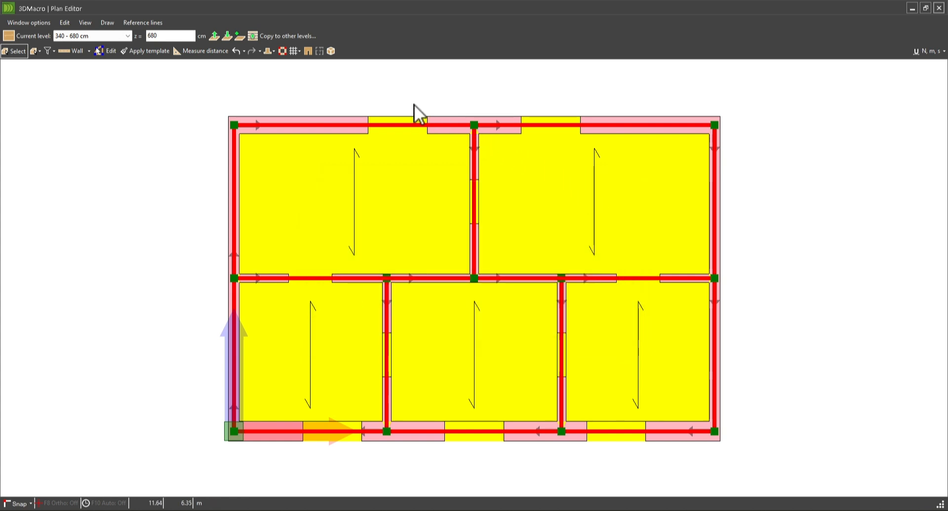
- Assign the Roof area load to all floor slabs of the 680 - 1020 cm level
{"action": "left_click", "coordinate": [214, 36]}
{"action": "left_click_drag", "start_coordinate": [216, 94], "coordinate": [749, 442]}
{"action": "right_click", "coordinate": [761, 304]}
{"action": "mouse_move", "coordinate": [764, 293]}
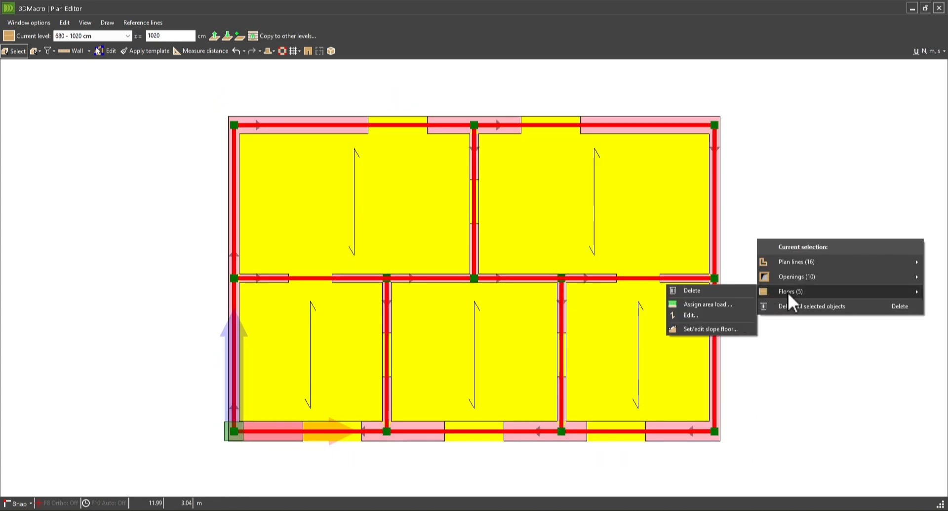
{"action": "left_click", "coordinate": [734, 306]}
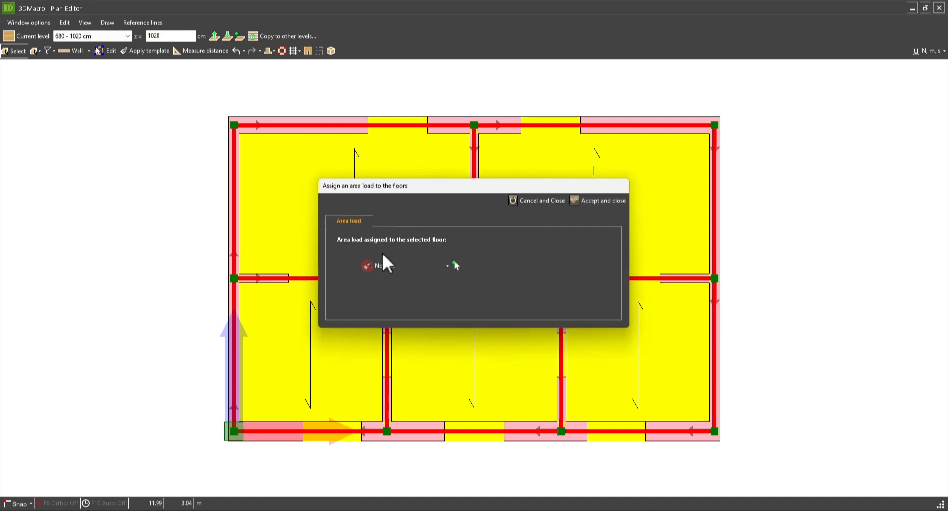
{"action": "left_click", "coordinate": [380, 266]}
{"action": "left_click", "coordinate": [383, 331]}
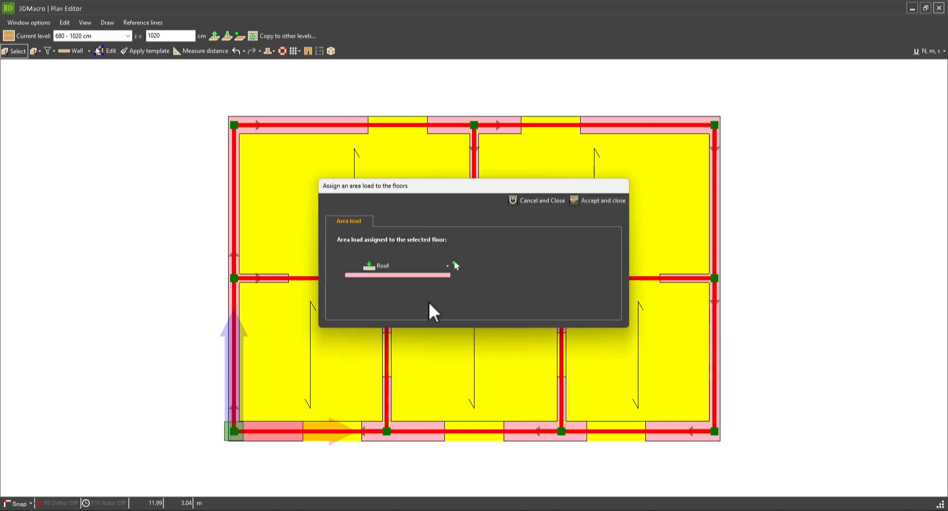
{"action": "left_click", "coordinate": [597, 203]}
- Color the plan elements according to load and check the assignments from the uppermost level down to 0 - 340 cm
{"action": "left_click", "coordinate": [86, 22]}
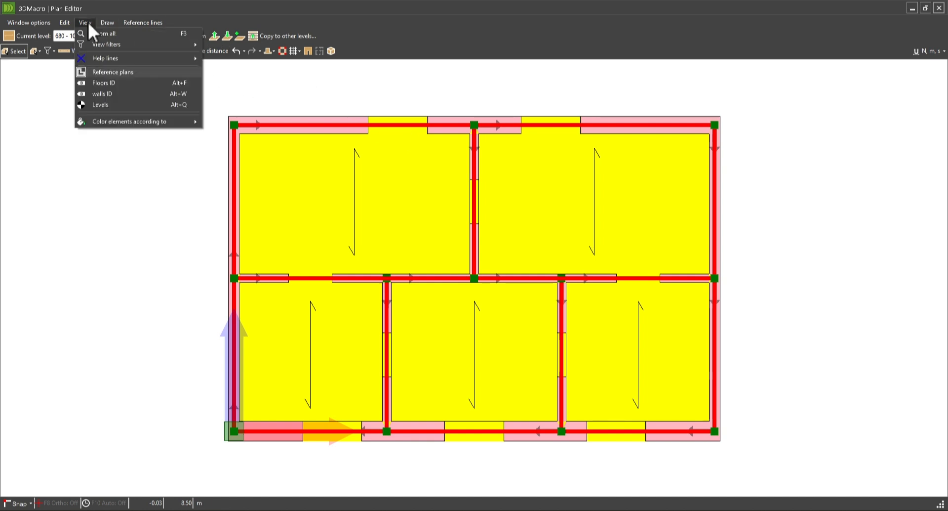
{"action": "mouse_move", "coordinate": [126, 120]}
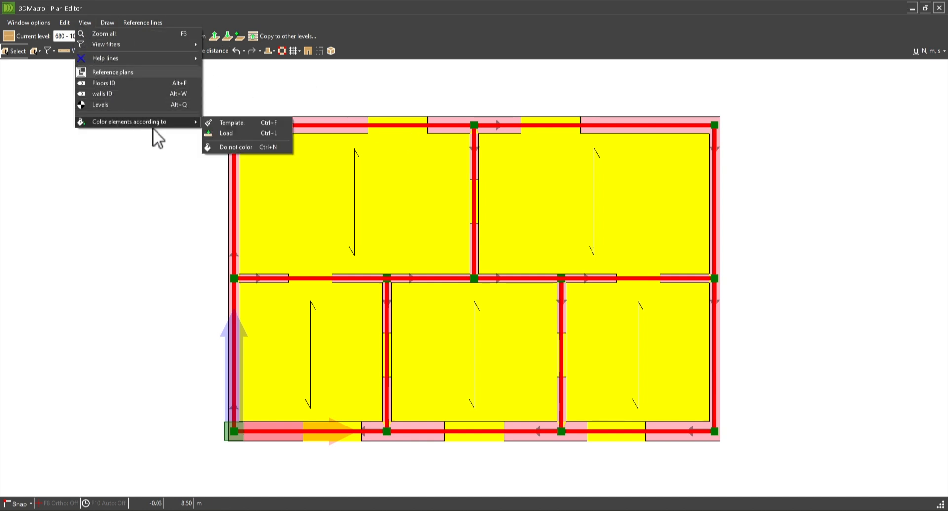
{"action": "left_click", "coordinate": [236, 143]}
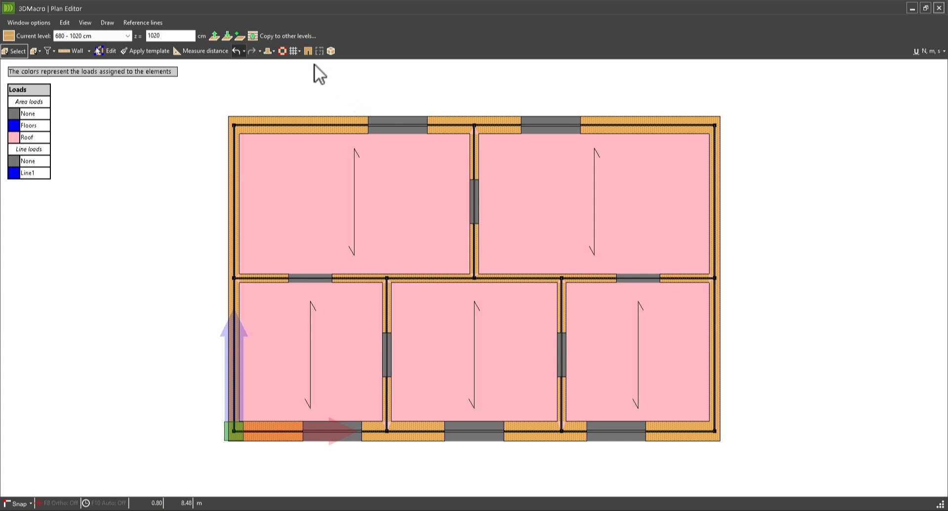
{"action": "left_click", "coordinate": [227, 36]}
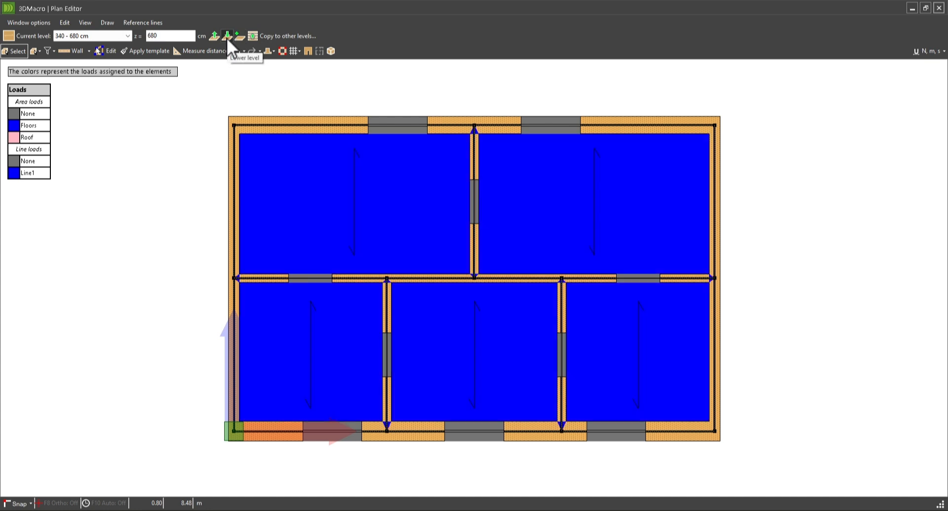
{"action": "left_click", "coordinate": [227, 37]}
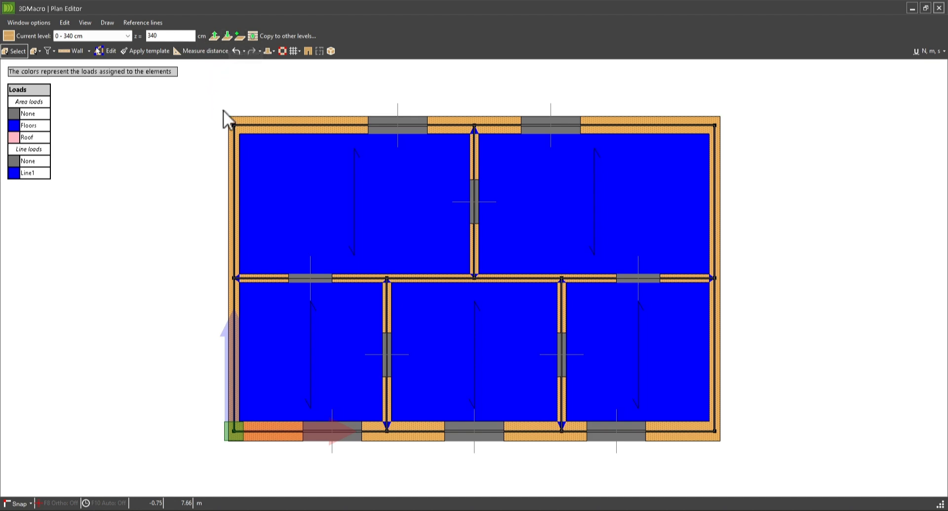
- Create a LineFoundation1 base foundation under all plan lines of the 0 - 340 cm level and leave the plan editor
{"action": "left_click_drag", "start_coordinate": [202, 96], "coordinate": [770, 470]}
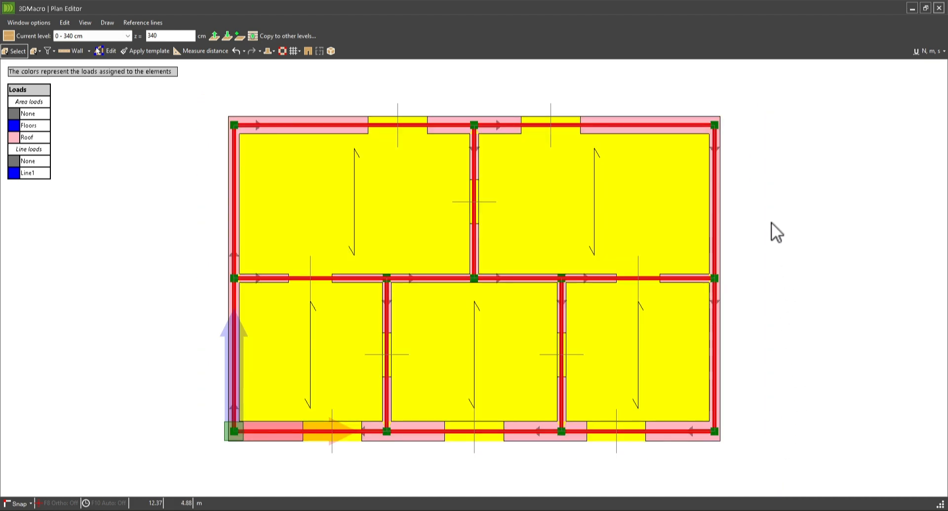
{"action": "right_click", "coordinate": [769, 184]}
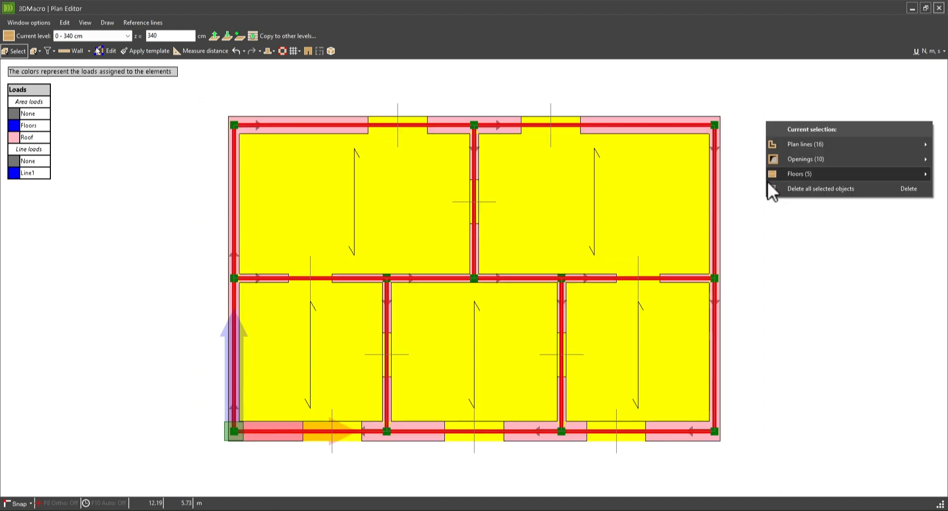
{"action": "mouse_move", "coordinate": [824, 151]}
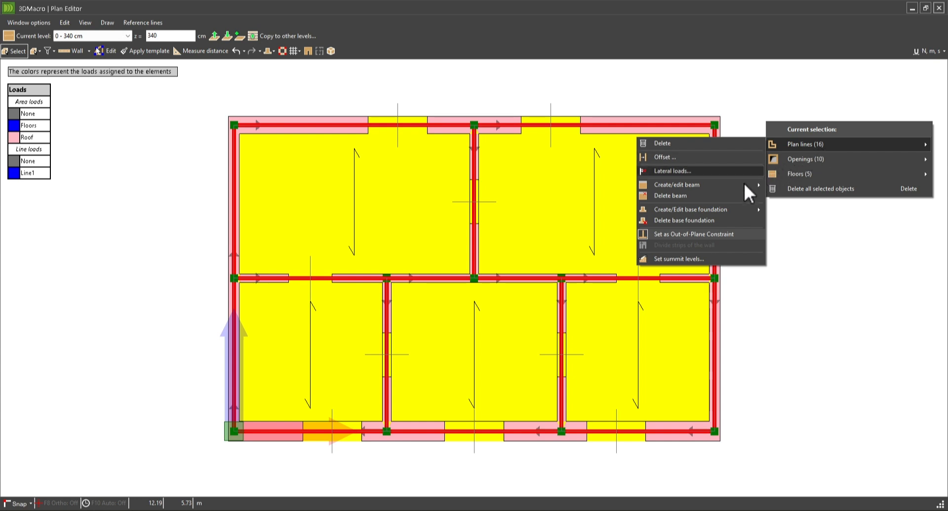
{"action": "mouse_move", "coordinate": [739, 213]}
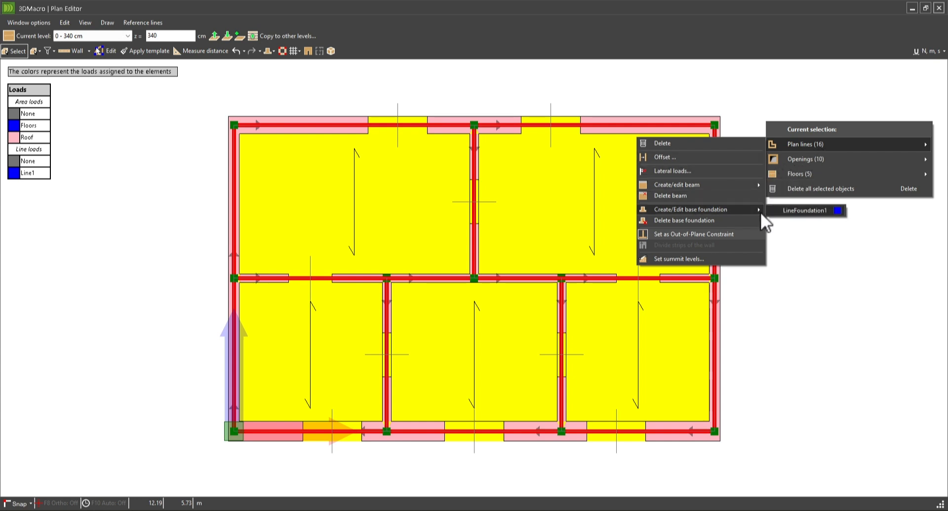
{"action": "left_click", "coordinate": [805, 211]}
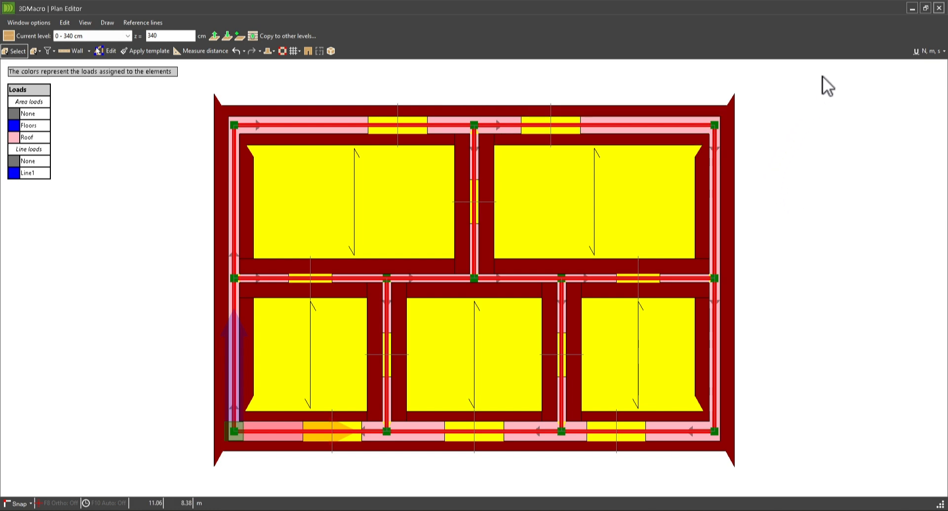
{"action": "left_click", "coordinate": [938, 9]}
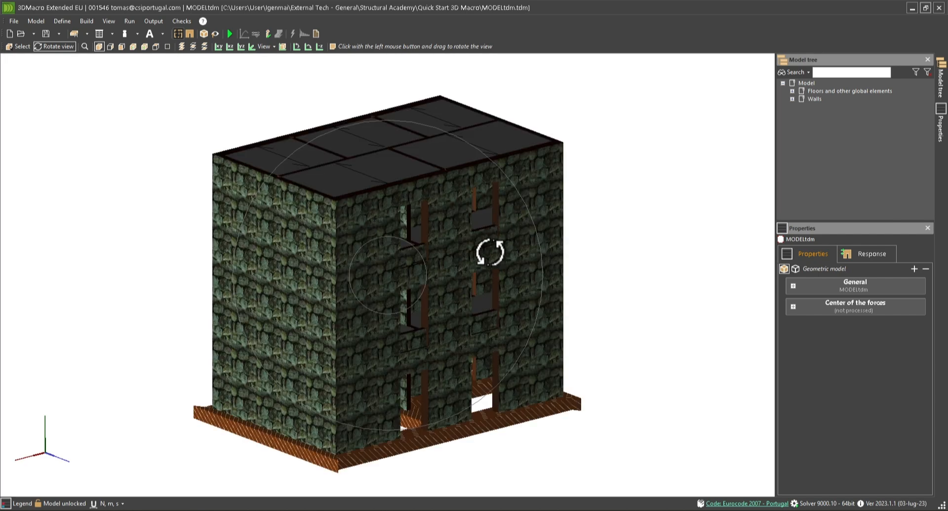
- Inspect the building in 3D and switch the display to the computational model to examine its macro-element mesh
{"action": "left_click_drag", "start_coordinate": [490, 252], "coordinate": [433, 406]}
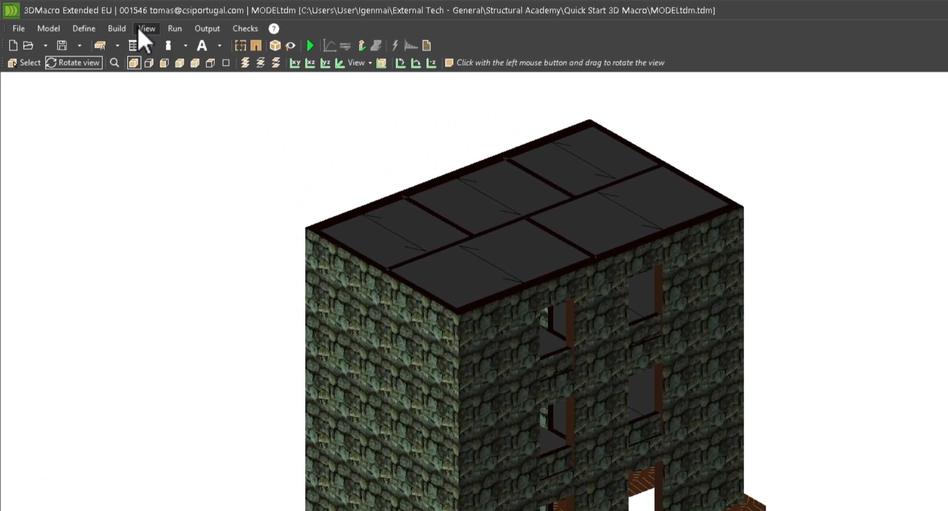
{"action": "left_click", "coordinate": [140, 31]}
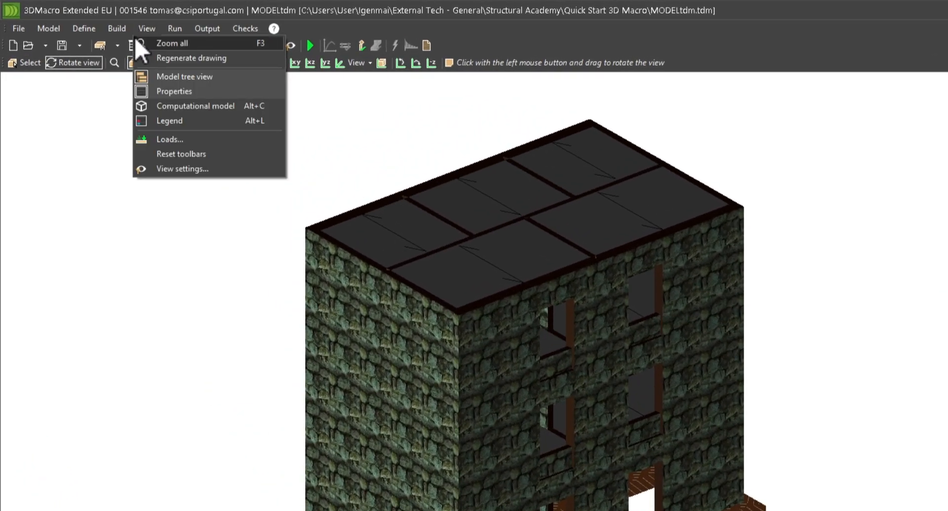
{"action": "left_click", "coordinate": [168, 105]}
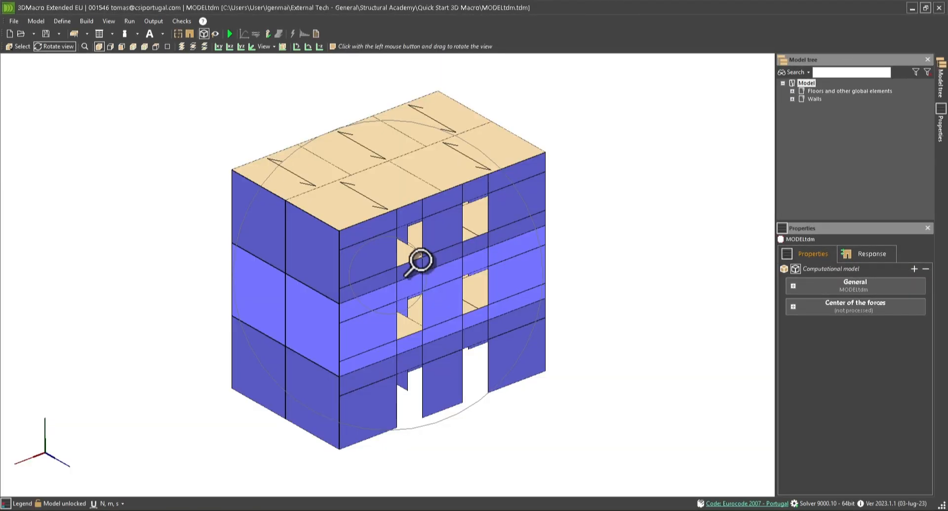
{"action": "left_click_drag", "start_coordinate": [407, 345], "coordinate": [349, 88]}
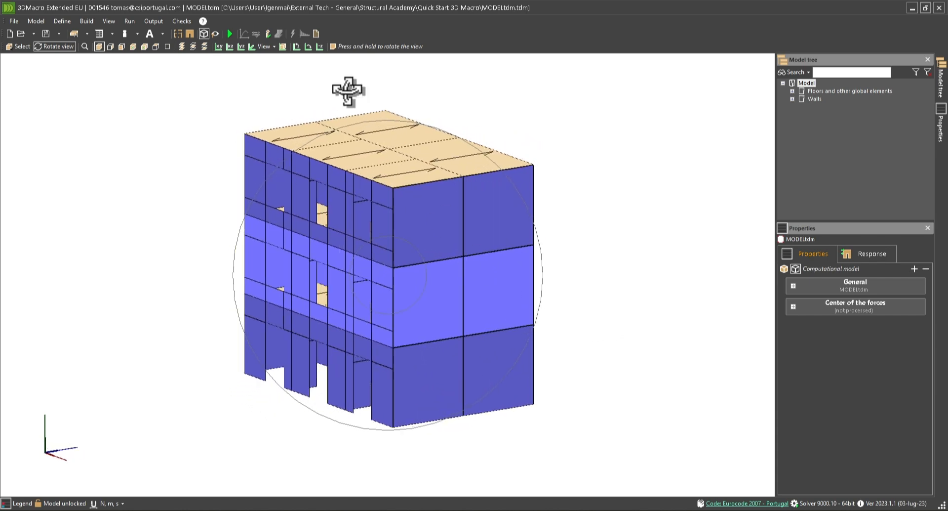
- Open the wall editor and examine the computational mesh of Wall 1, Wall 6 and Wall 5
{"action": "left_click", "coordinate": [190, 33]}
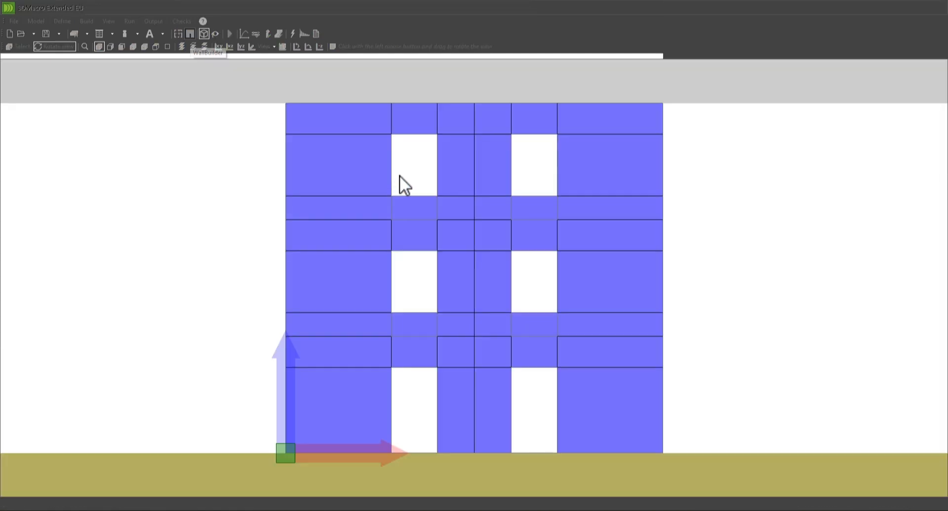
{"action": "middle_click_drag", "start_coordinate": [436, 256], "coordinate": [391, 263]}
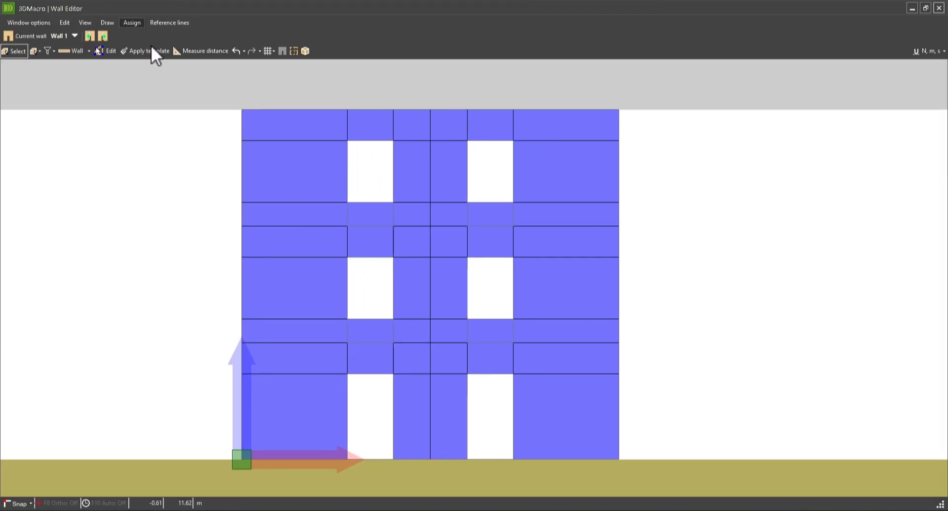
{"action": "left_click", "coordinate": [90, 36]}
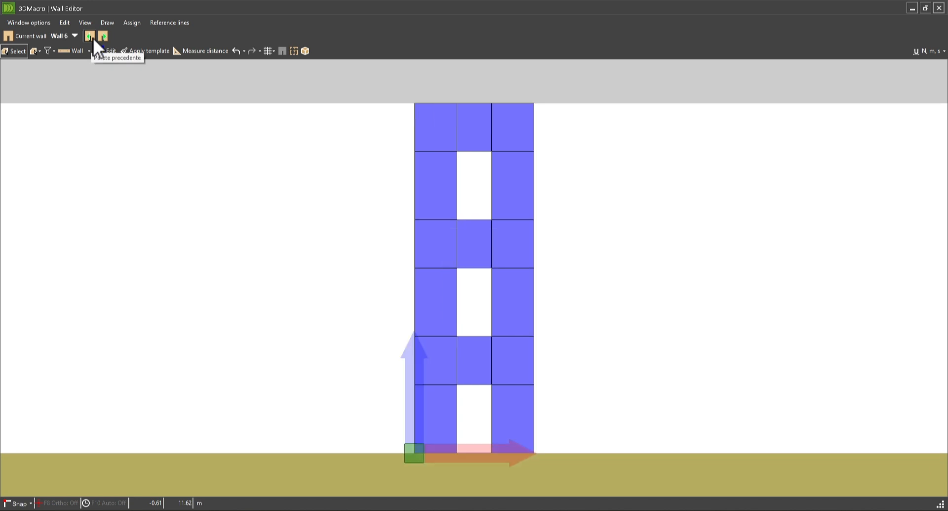
{"action": "left_click", "coordinate": [94, 37]}
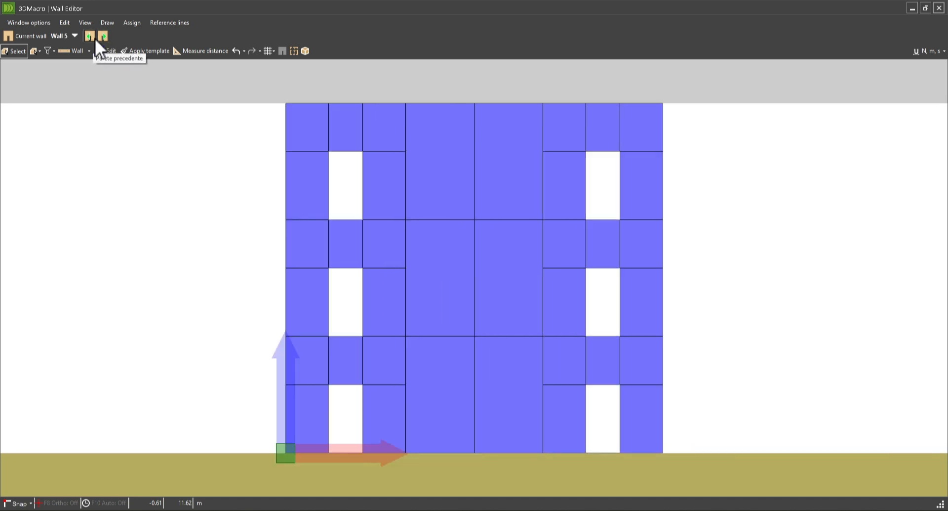
{"action": "middle_click_drag", "start_coordinate": [468, 177], "coordinate": [366, 170]}
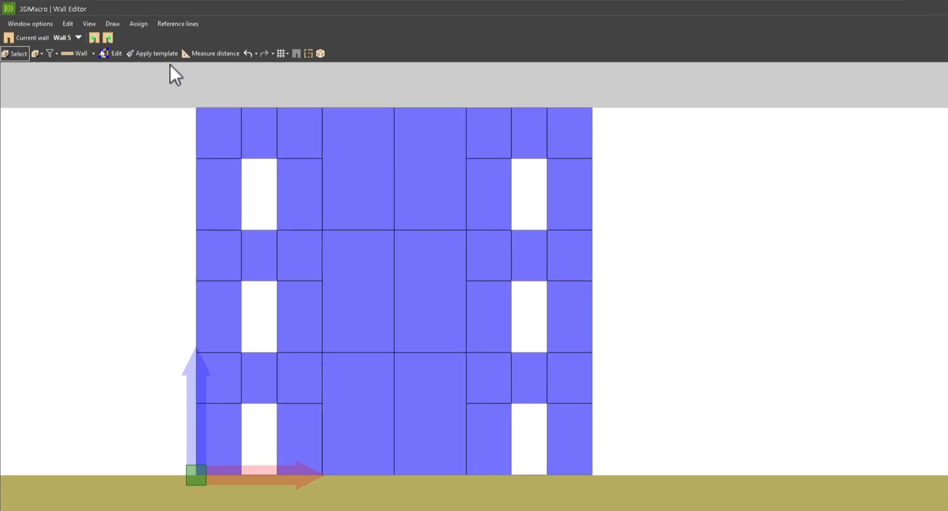
{"action": "left_click", "coordinate": [94, 53]}
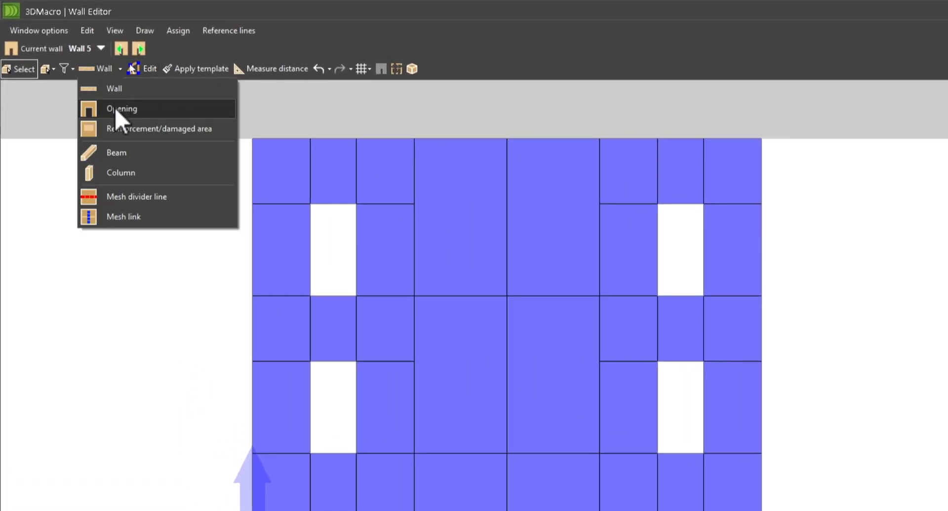
{"action": "left_click", "coordinate": [133, 196]}
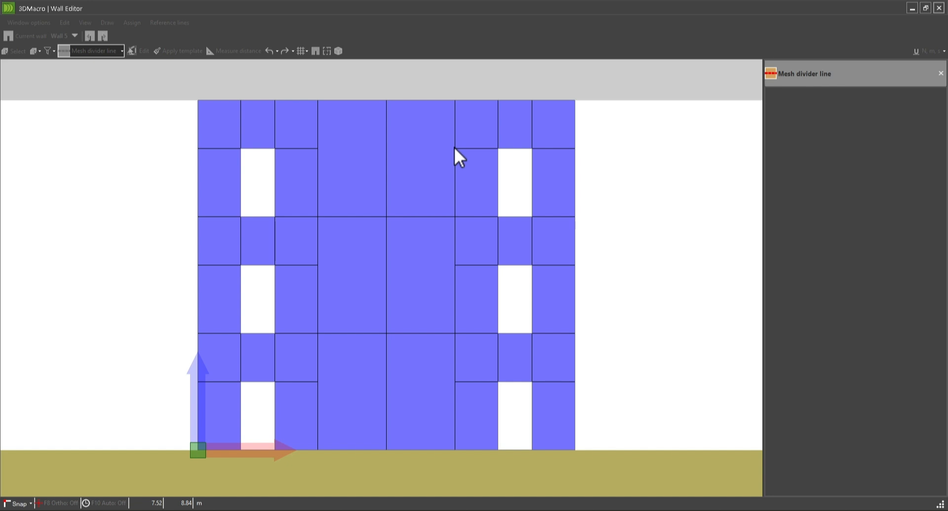
{"action": "right_click", "coordinate": [133, 131]}
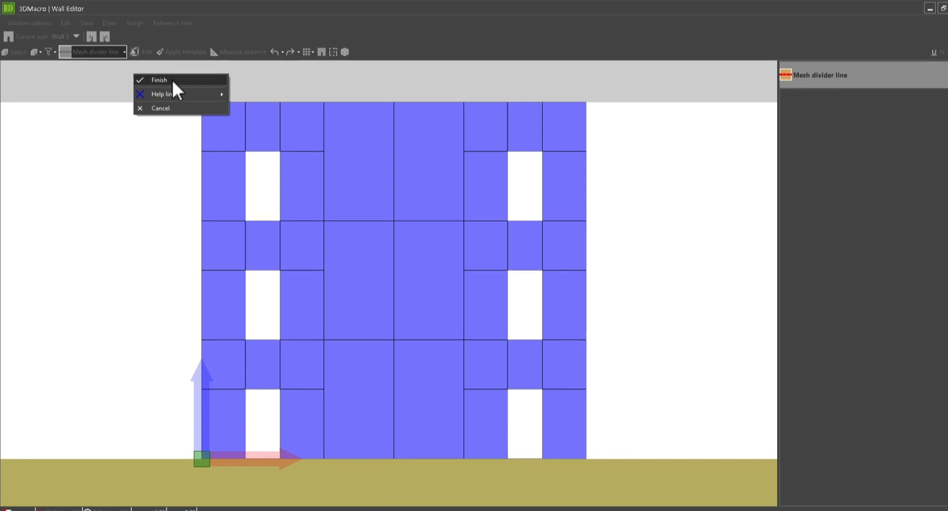
{"action": "left_click", "coordinate": [168, 78]}
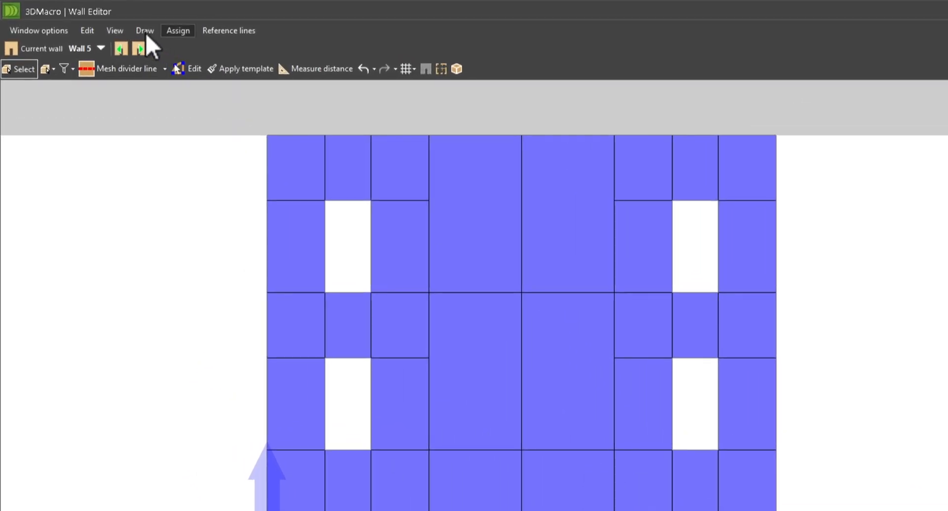
- Turn off the computational model display of Wall 5 and draw a mesh divider line between the inner upper corners of the top-storey openings
{"action": "left_click", "coordinate": [121, 31]}
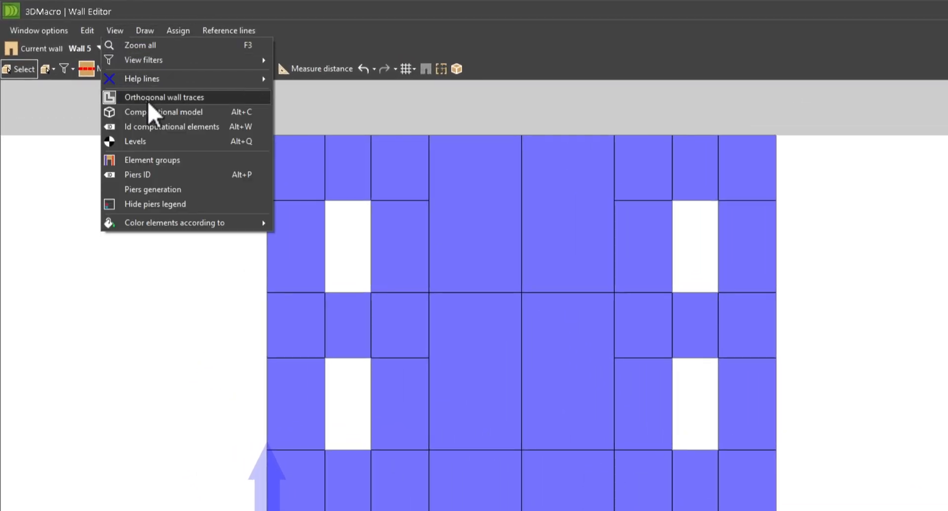
{"action": "left_click", "coordinate": [154, 113]}
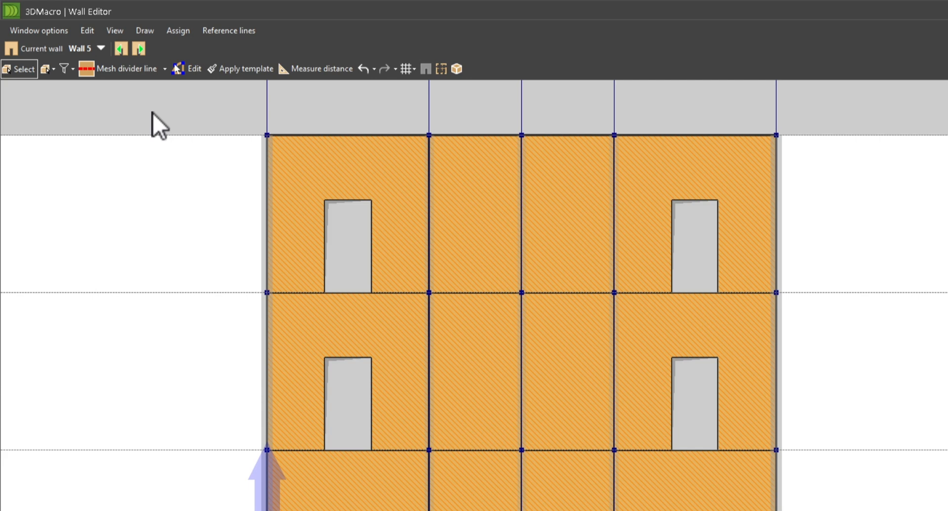
{"action": "left_click", "coordinate": [125, 69]}
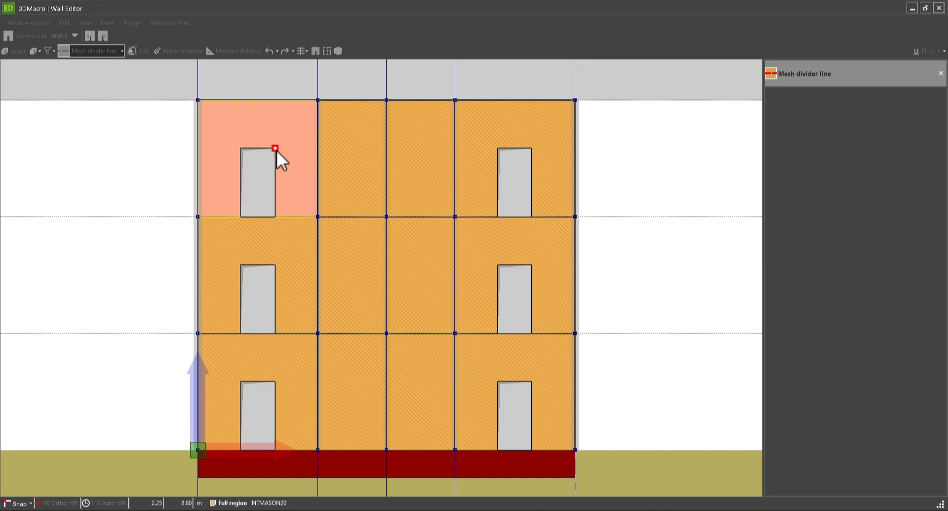
{"action": "left_click", "coordinate": [276, 149]}
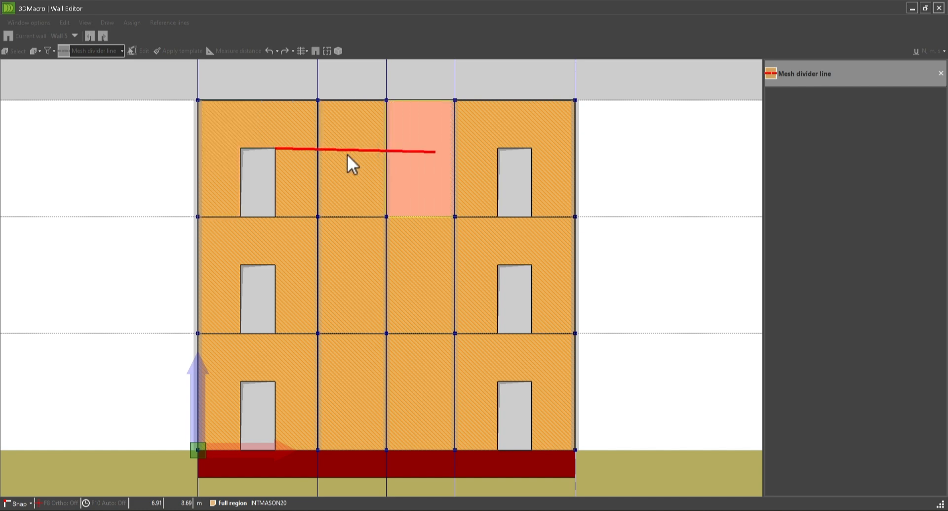
{"action": "left_click", "coordinate": [497, 148]}
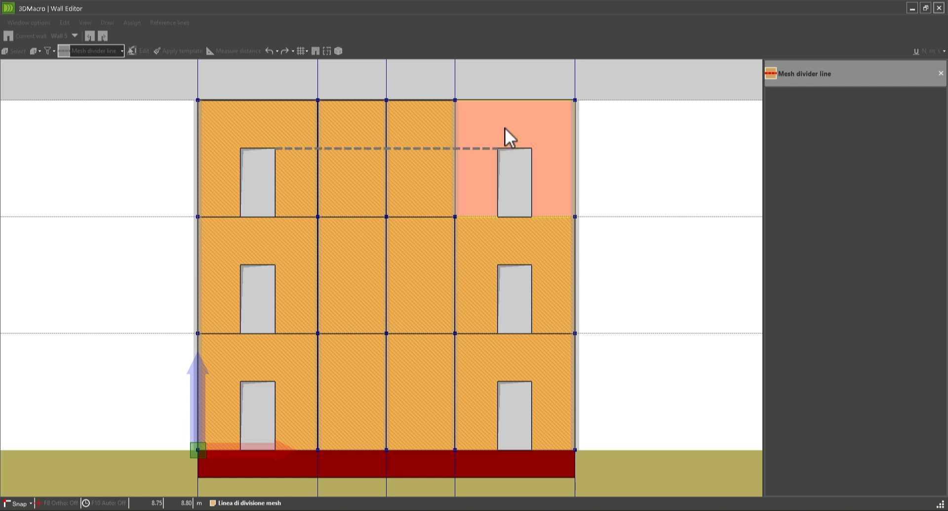
{"action": "right_click", "coordinate": [505, 127]}
{"action": "left_click", "coordinate": [515, 99]}
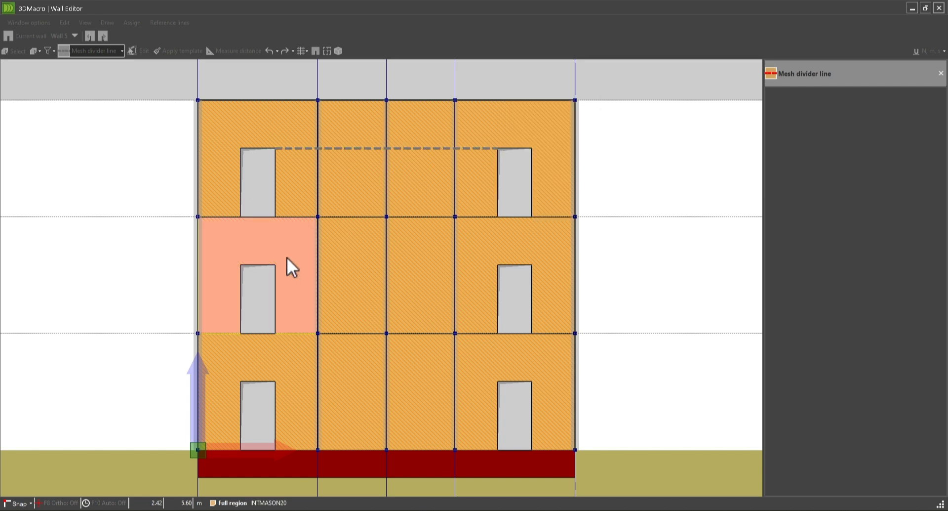
- Draw a mesh divider line across the middle storey of Wall 5, joining the inner upper corners of its two openings
{"action": "left_click", "coordinate": [275, 265]}
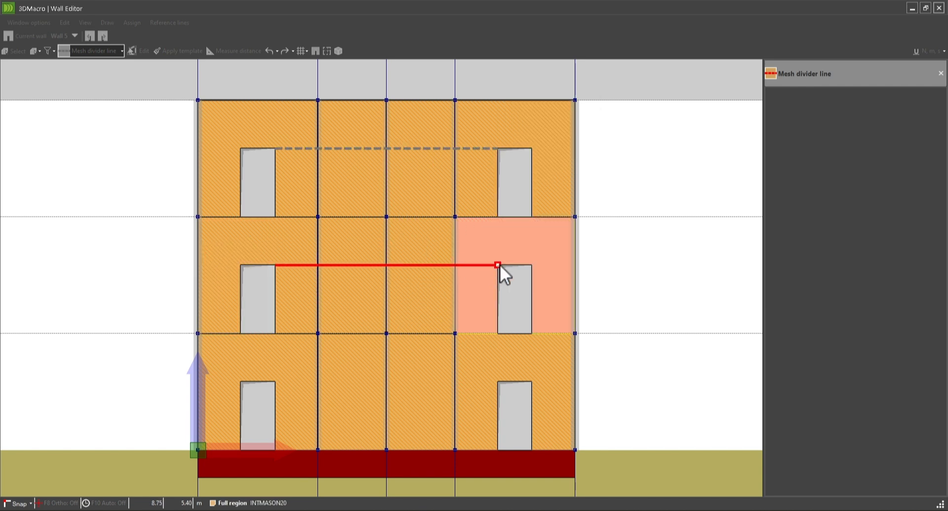
{"action": "left_click", "coordinate": [498, 264]}
{"action": "right_click", "coordinate": [497, 182]}
{"action": "left_click", "coordinate": [503, 215]}
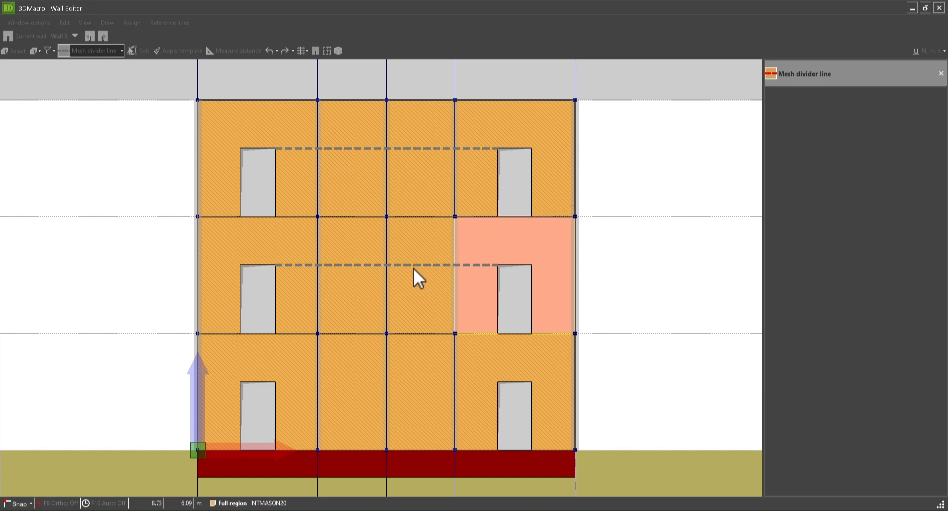
- Draw a mesh divider line between the inner upper corners of the two ground-storey openings of Wall 5 and leave the command
{"action": "left_click", "coordinate": [275, 381]}
{"action": "key", "text": "Escape"}
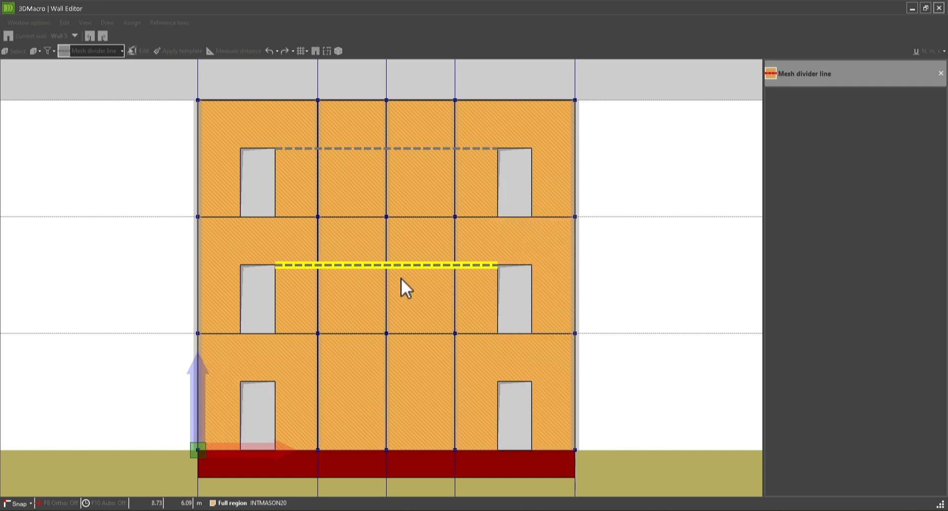
{"action": "left_click", "coordinate": [275, 381]}
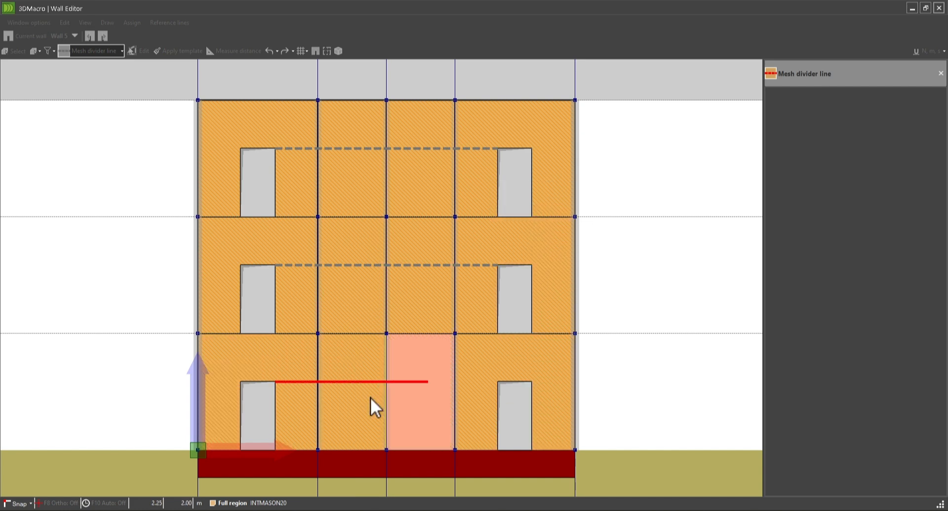
{"action": "left_click", "coordinate": [499, 381]}
{"action": "right_click", "coordinate": [501, 381]}
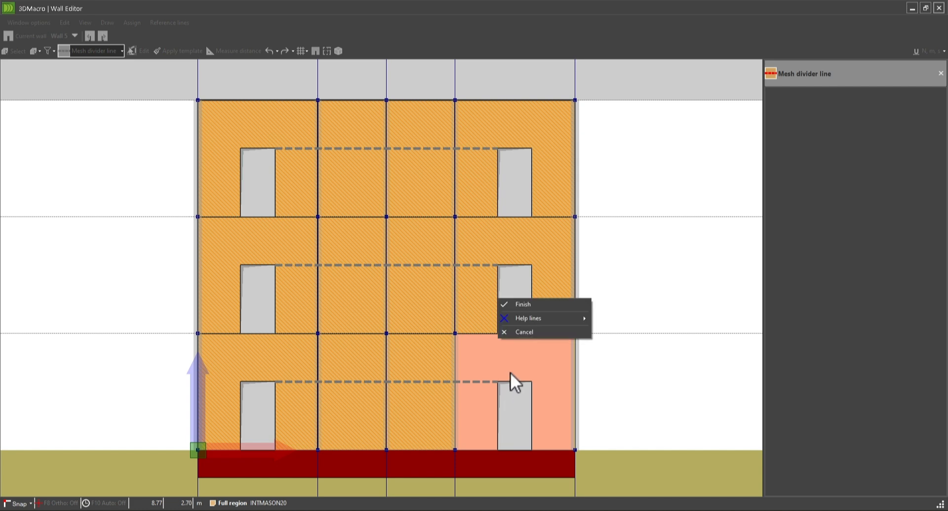
{"action": "left_click", "coordinate": [526, 332]}
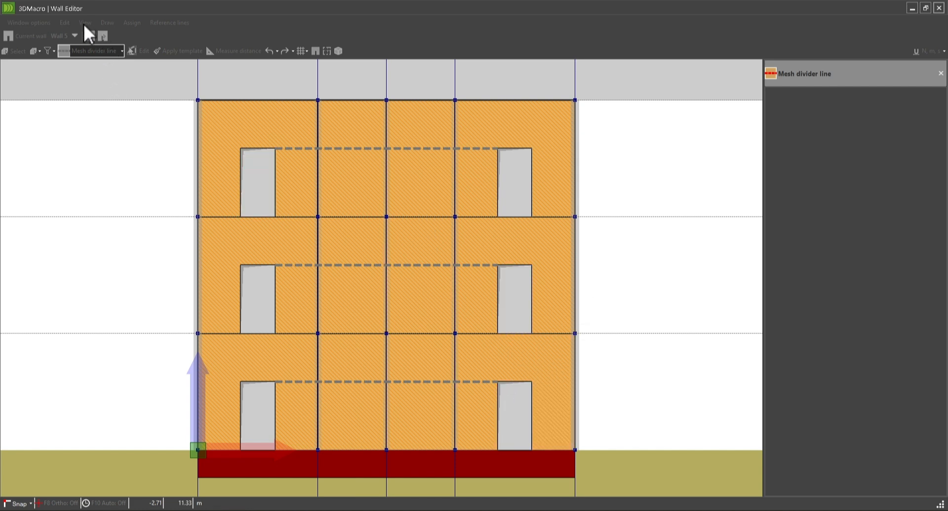
{"action": "right_click", "coordinate": [111, 81]}
{"action": "left_click", "coordinate": [134, 30]}
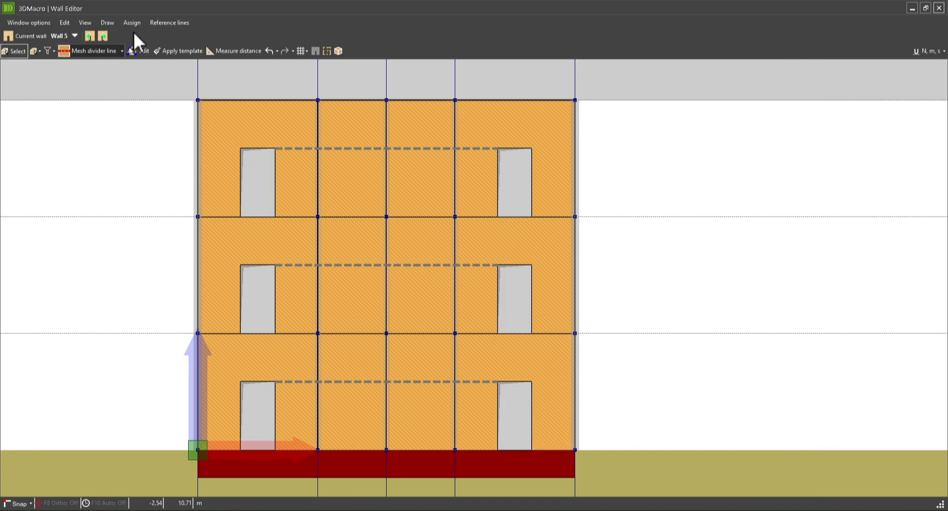
- Display the computational model of Wall 5 and review the meshes of the preceding walls, including Wall 3, Wall 2 and Wall 7
{"action": "left_click", "coordinate": [85, 23]}
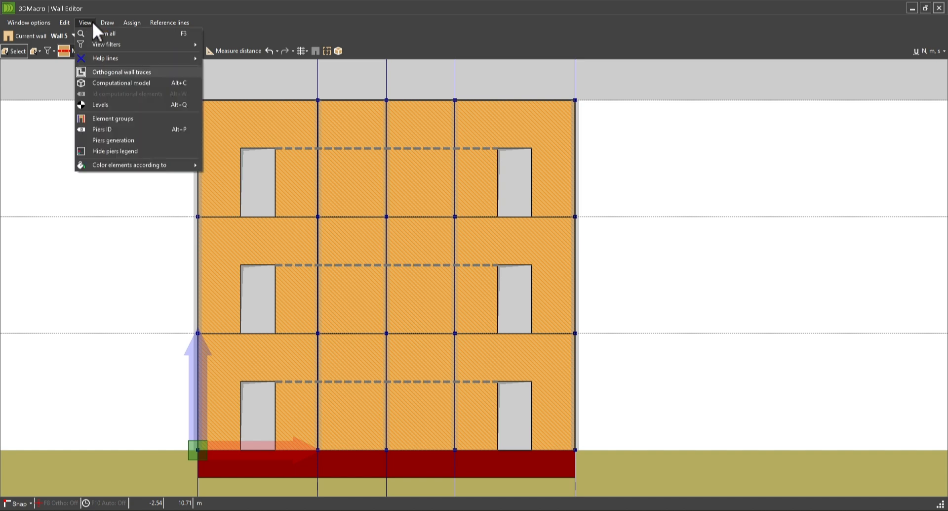
{"action": "left_click", "coordinate": [99, 82]}
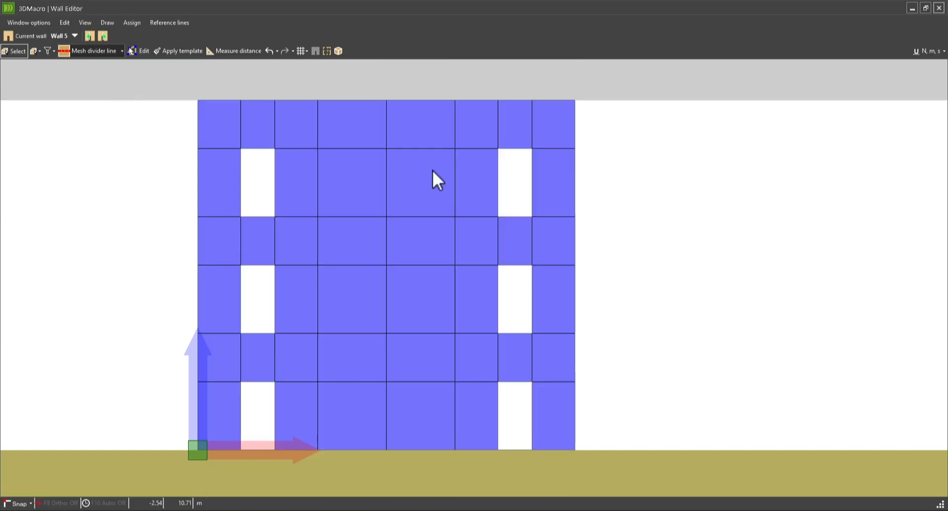
{"action": "left_click", "coordinate": [90, 37]}
{"action": "left_click", "coordinate": [90, 38]}
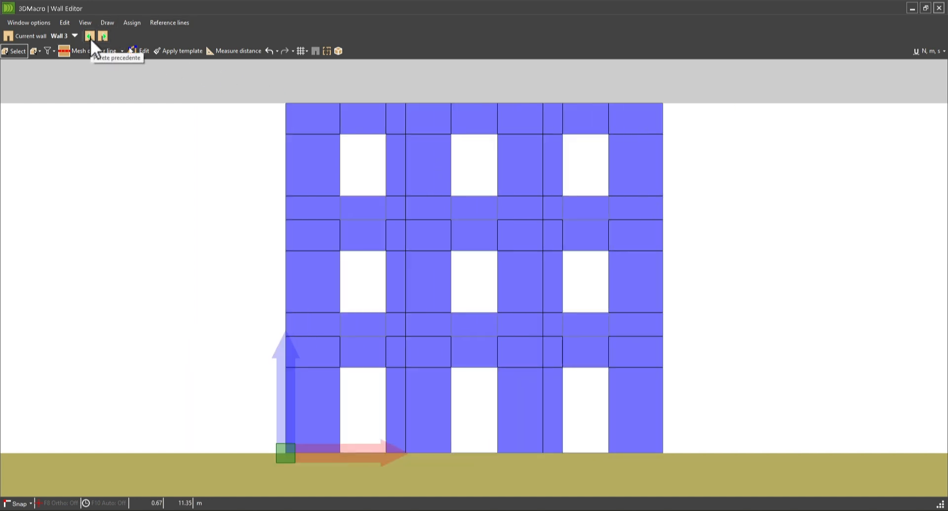
{"action": "left_click", "coordinate": [90, 38]}
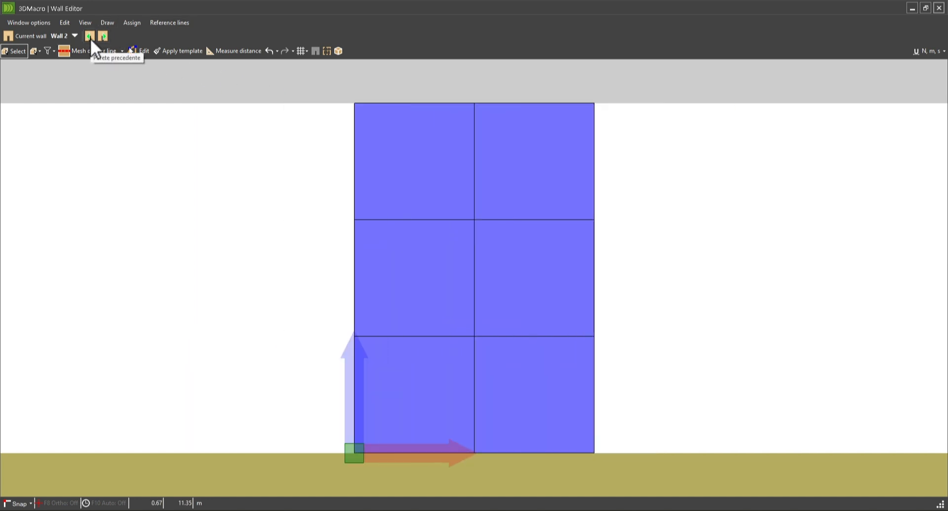
{"action": "left_click", "coordinate": [91, 37]}
{"action": "left_click", "coordinate": [90, 37]}
{"action": "left_click", "coordinate": [91, 38]}
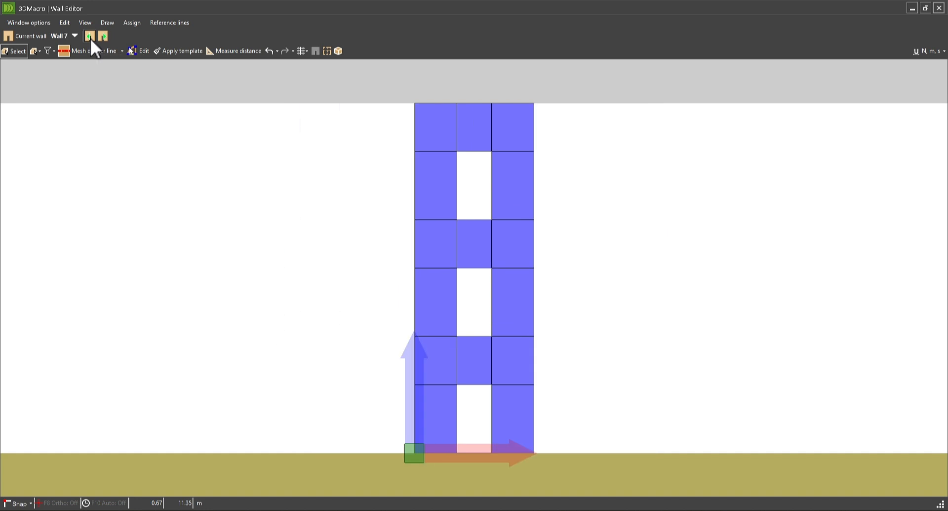
{"action": "left_click", "coordinate": [90, 38]}
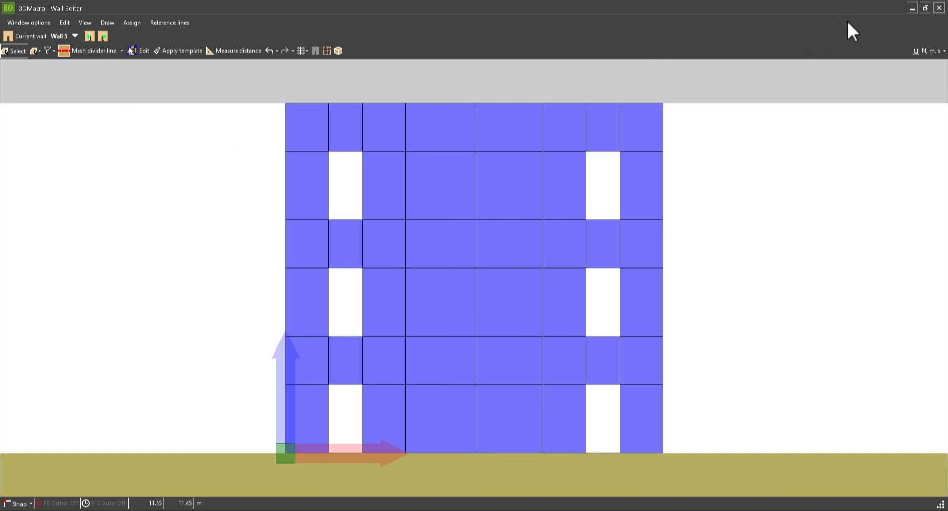
- Leave the wall editor and inspect the building's computational model in 3D from another side
{"action": "left_click", "coordinate": [940, 8]}
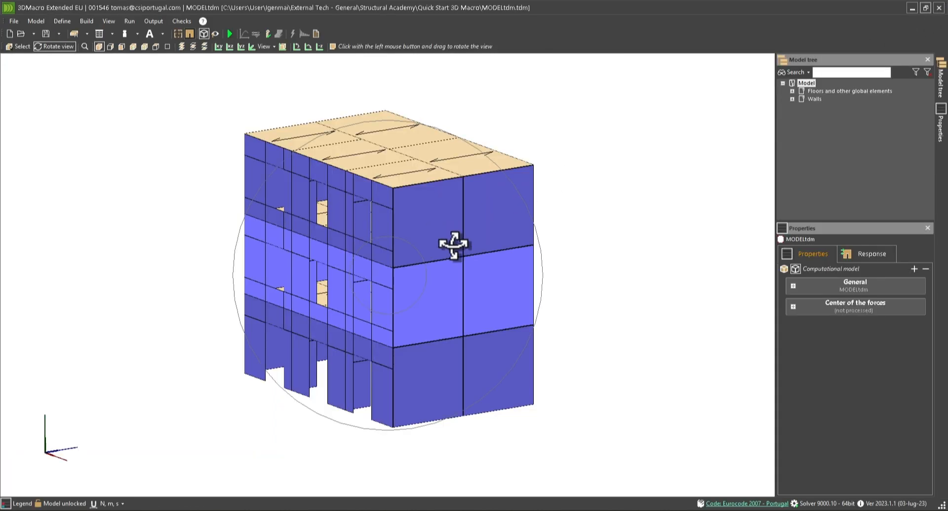
{"action": "left_click_drag", "start_coordinate": [489, 291], "coordinate": [330, 303]}
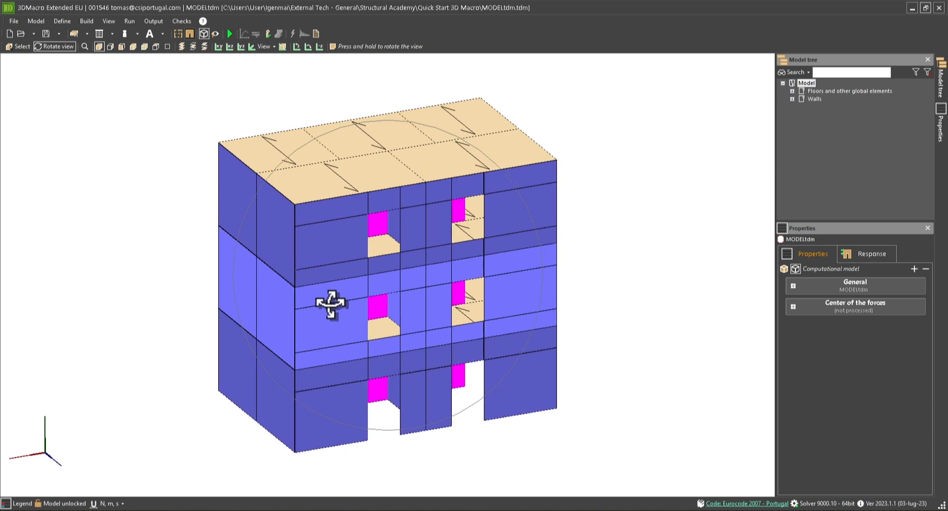